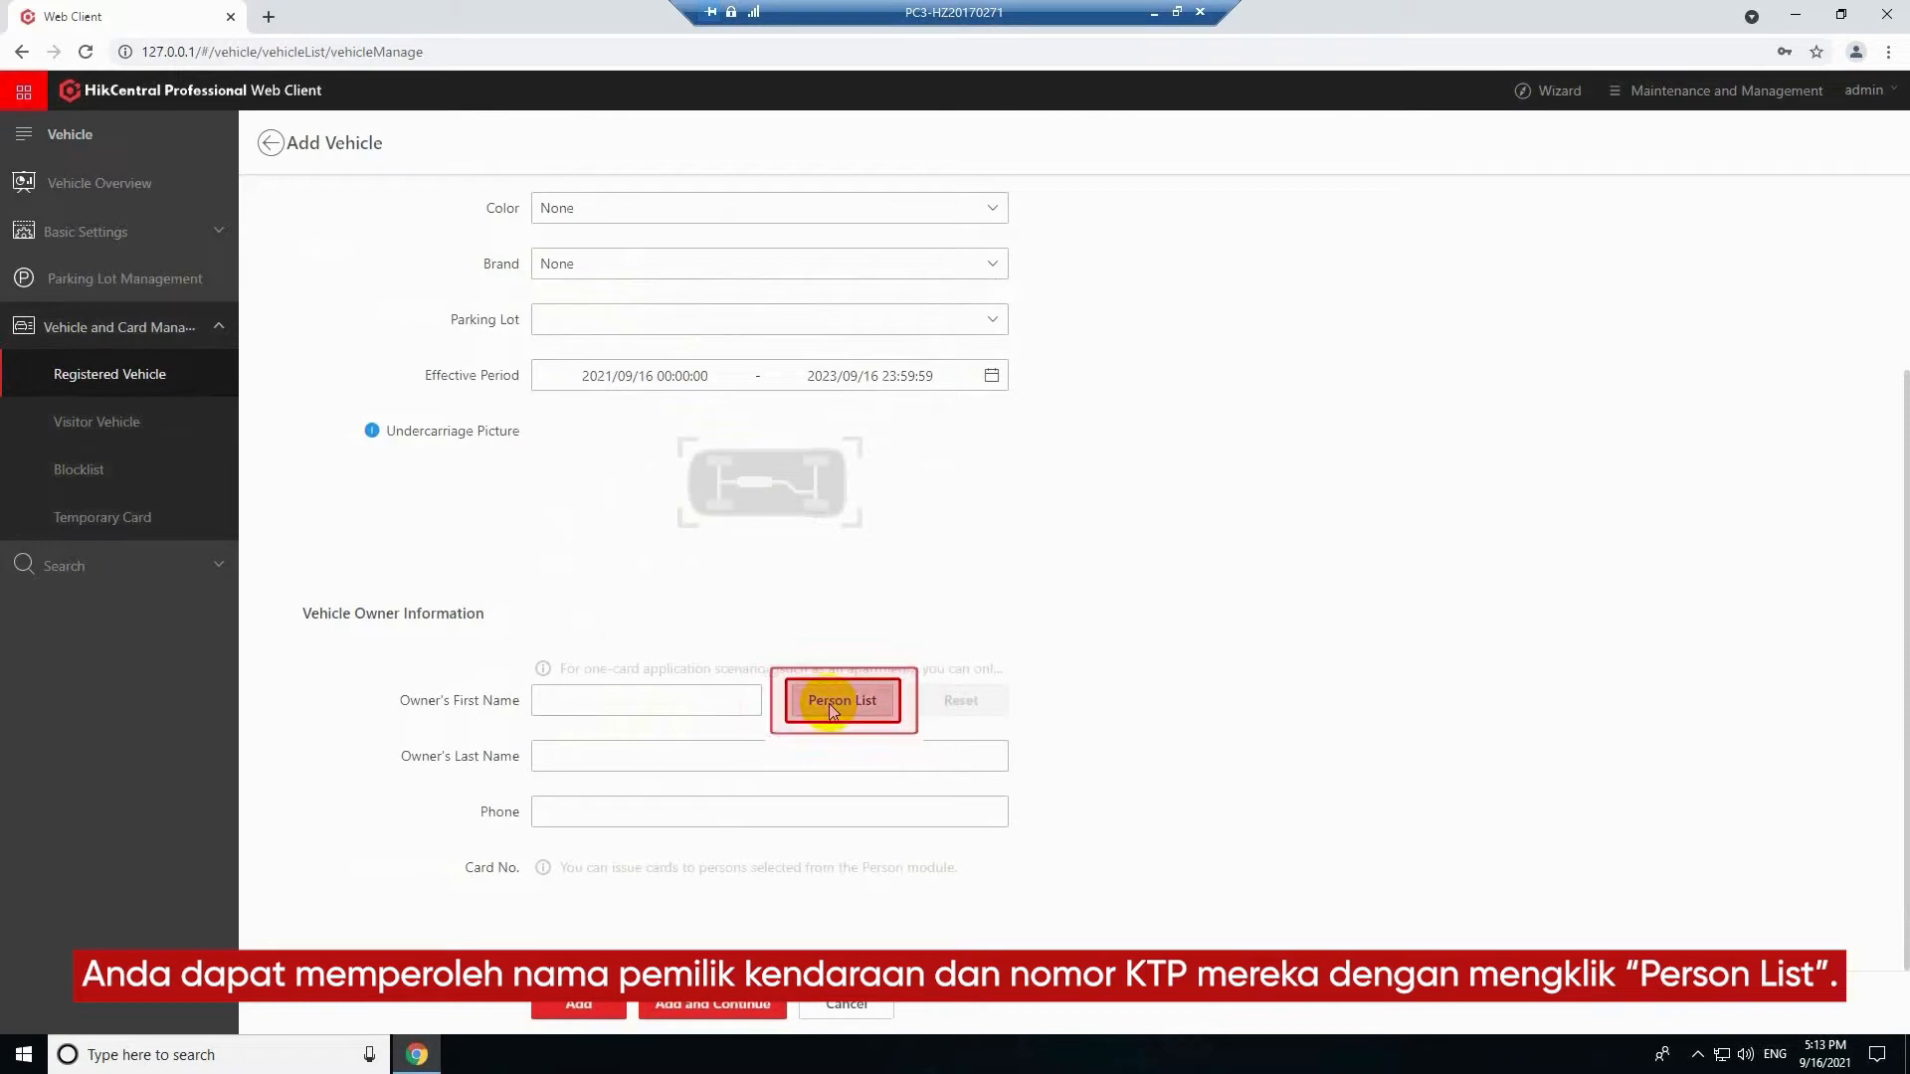
Assign the person from the person list as the vehicle's owner, link that person's card, and add the vehicle
left_click(827, 702)
left_click(1000, 267)
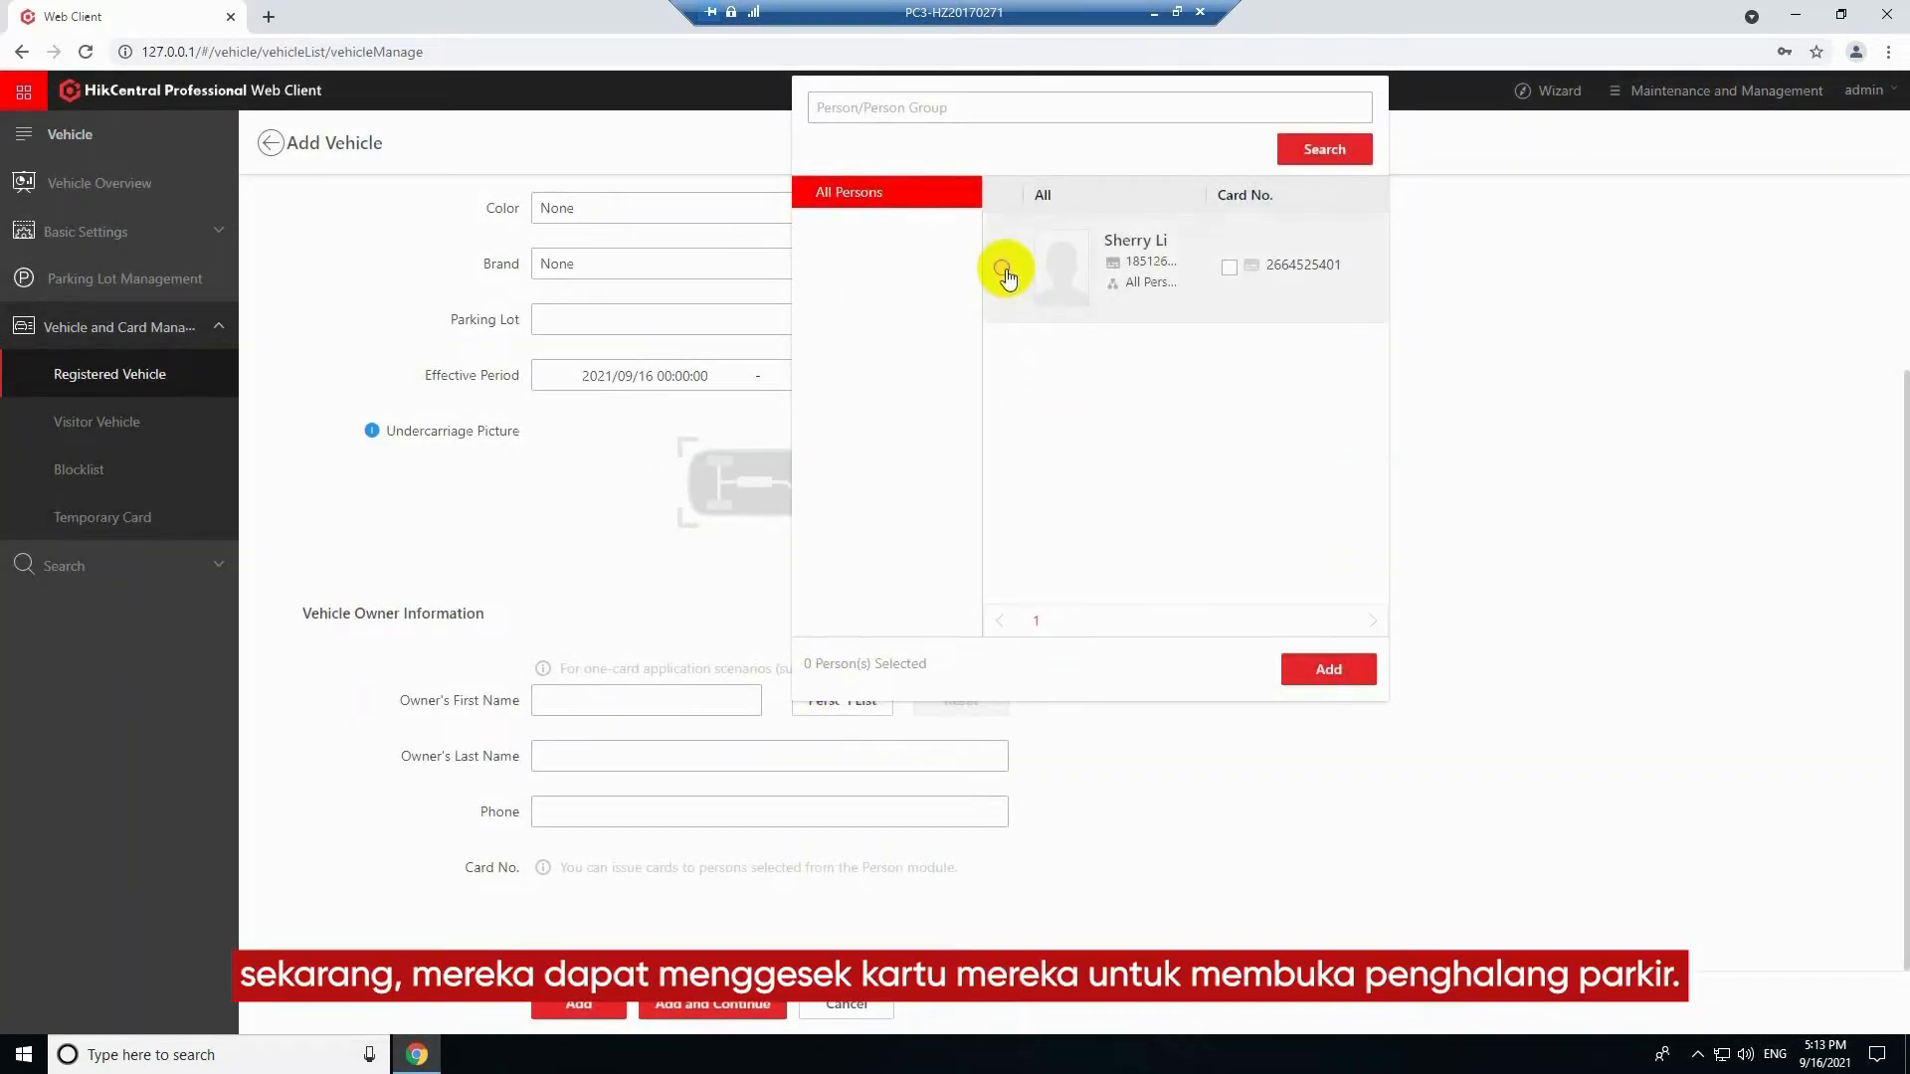
left_click(1328, 670)
left_click(1002, 858)
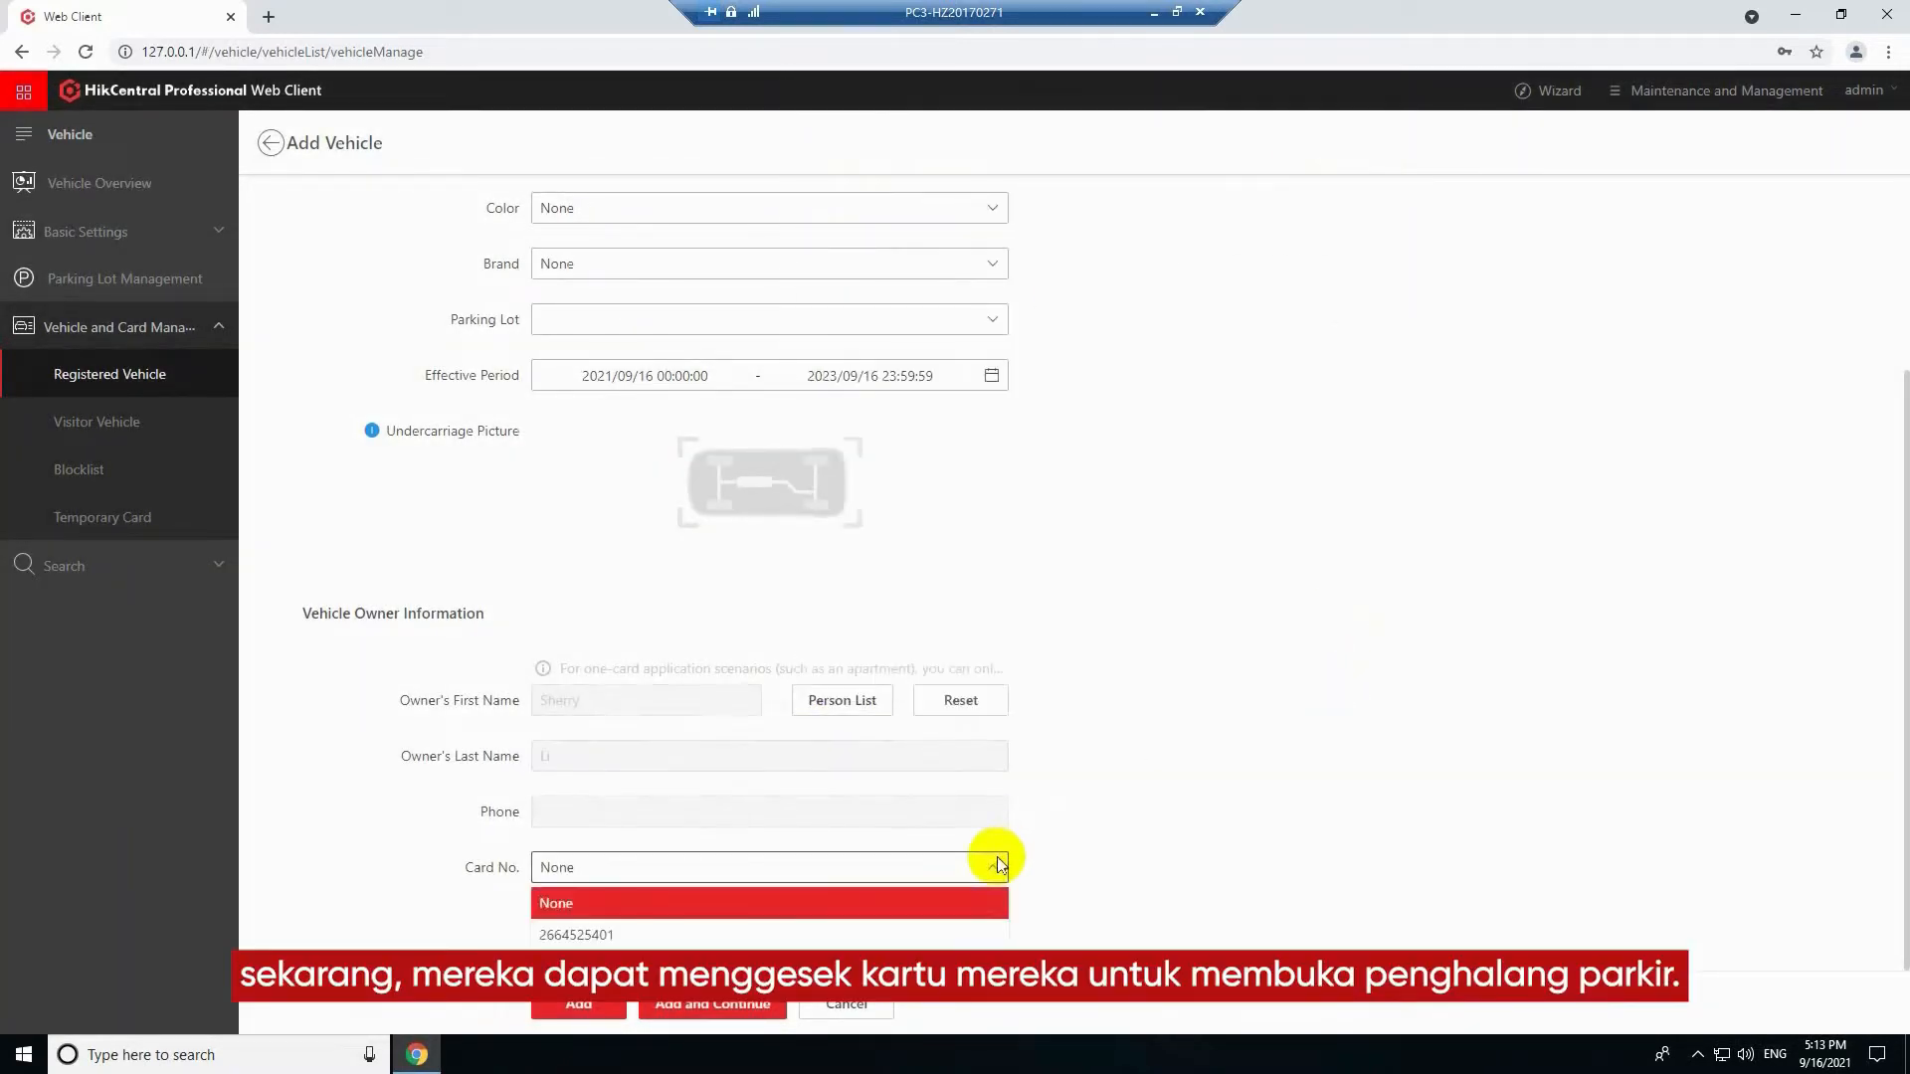
left_click(970, 935)
left_click(578, 1004)
Download the vehicle import template and enter two vehicle license plate numbers in cells A16 and A17
left_click(689, 199)
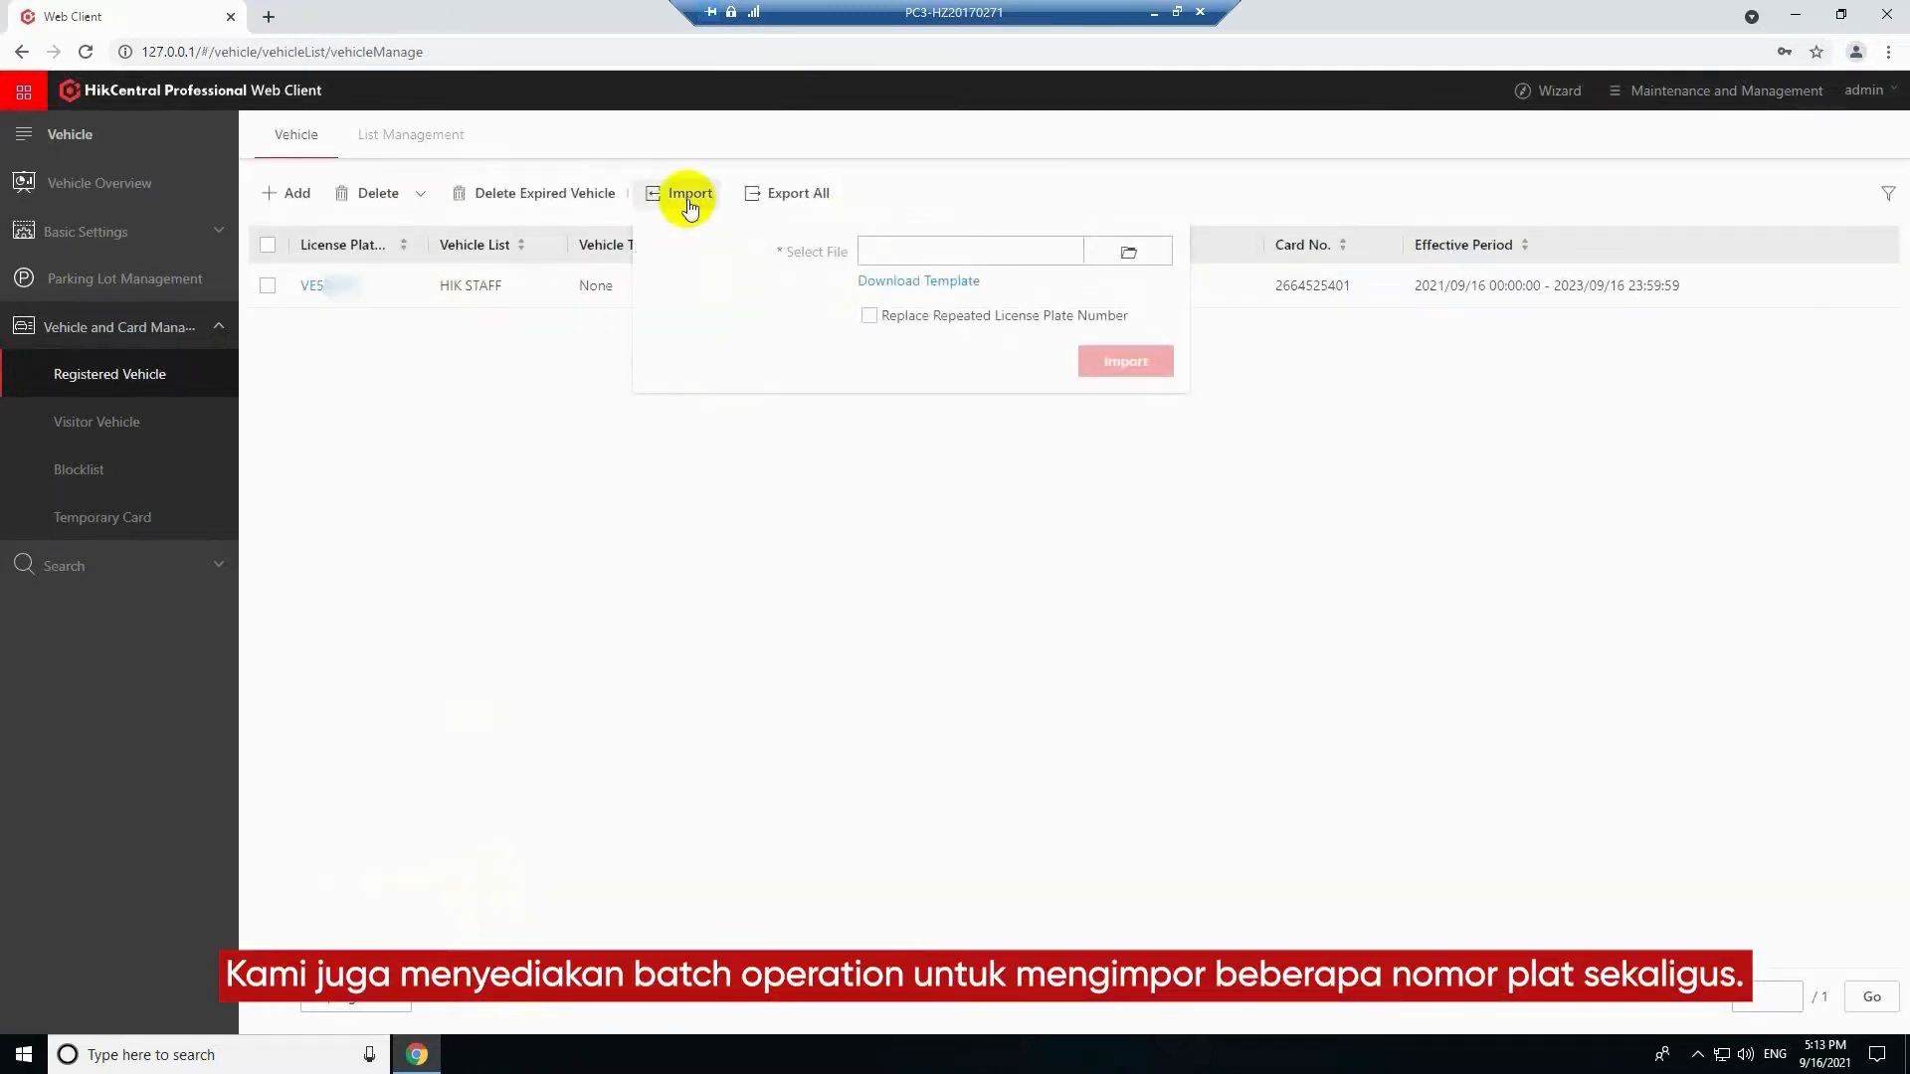
left_click(915, 280)
left_click(56, 525)
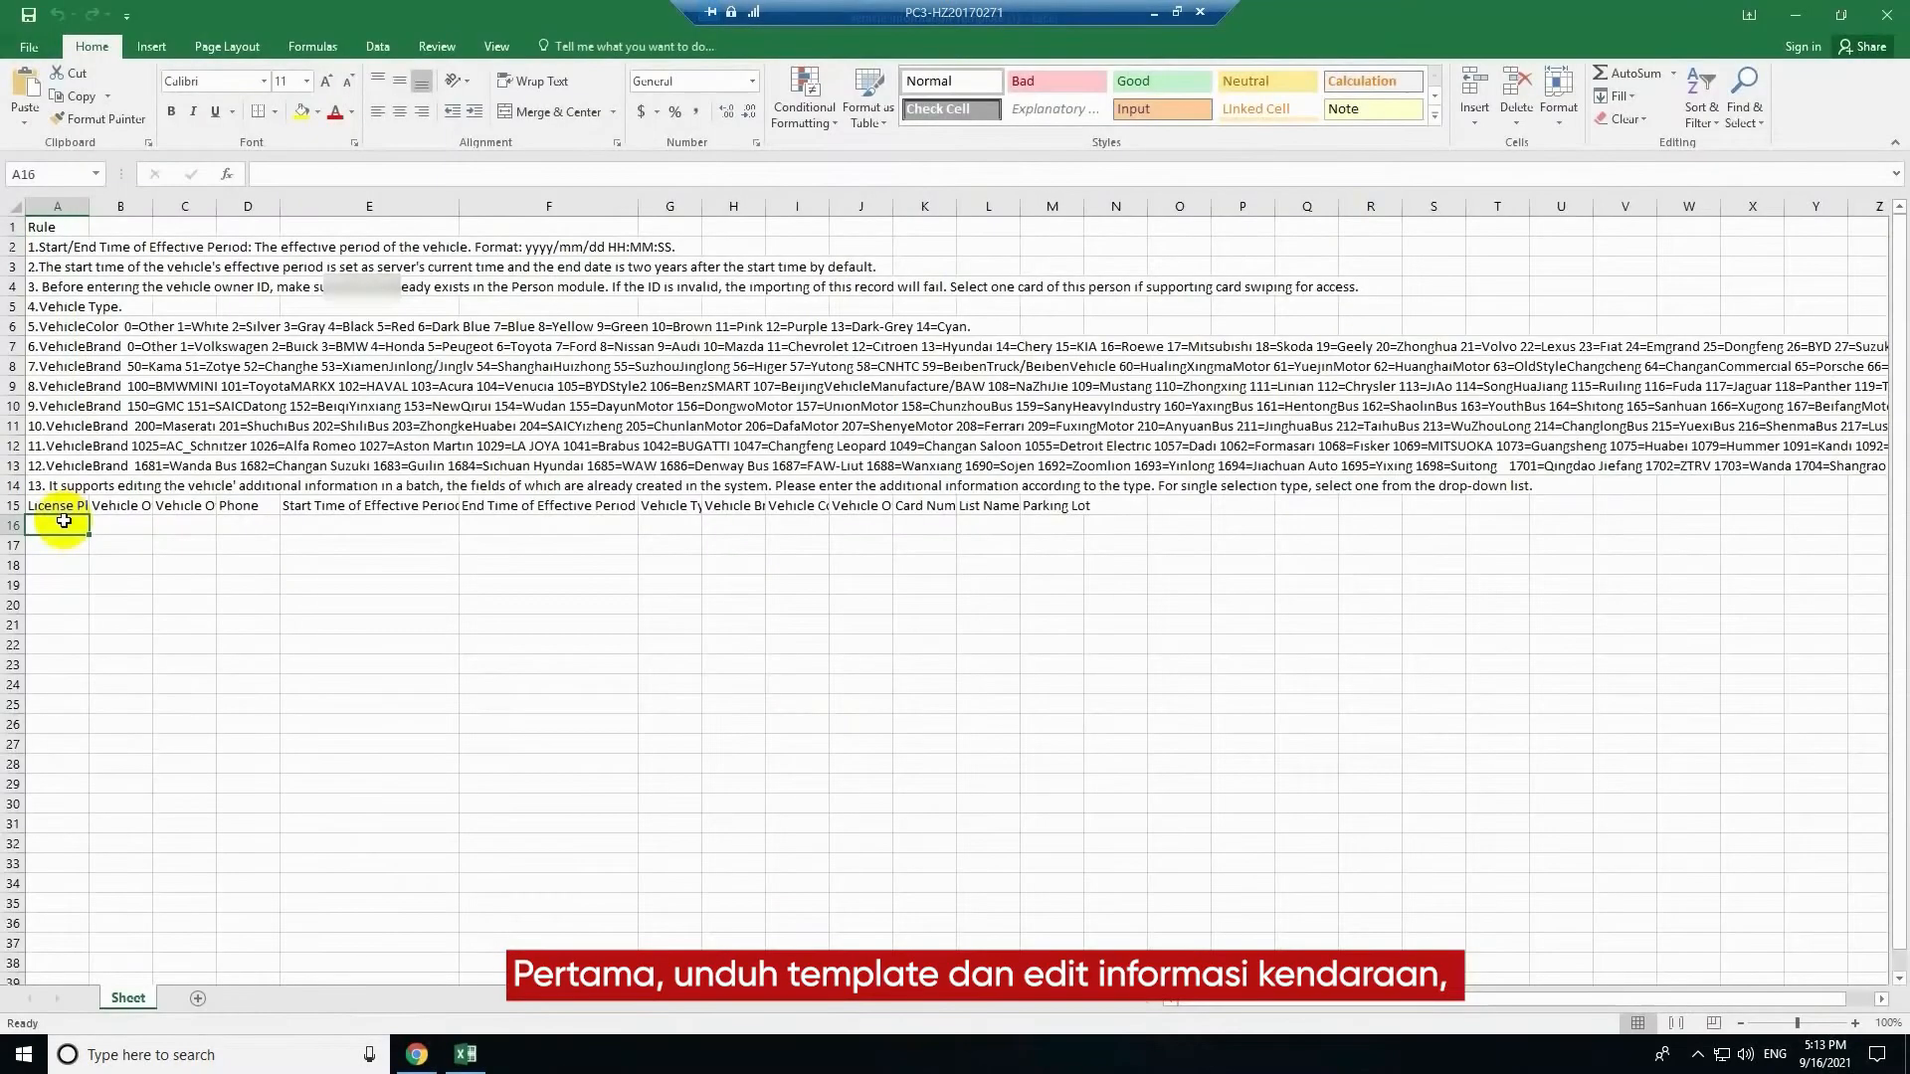
type("A")
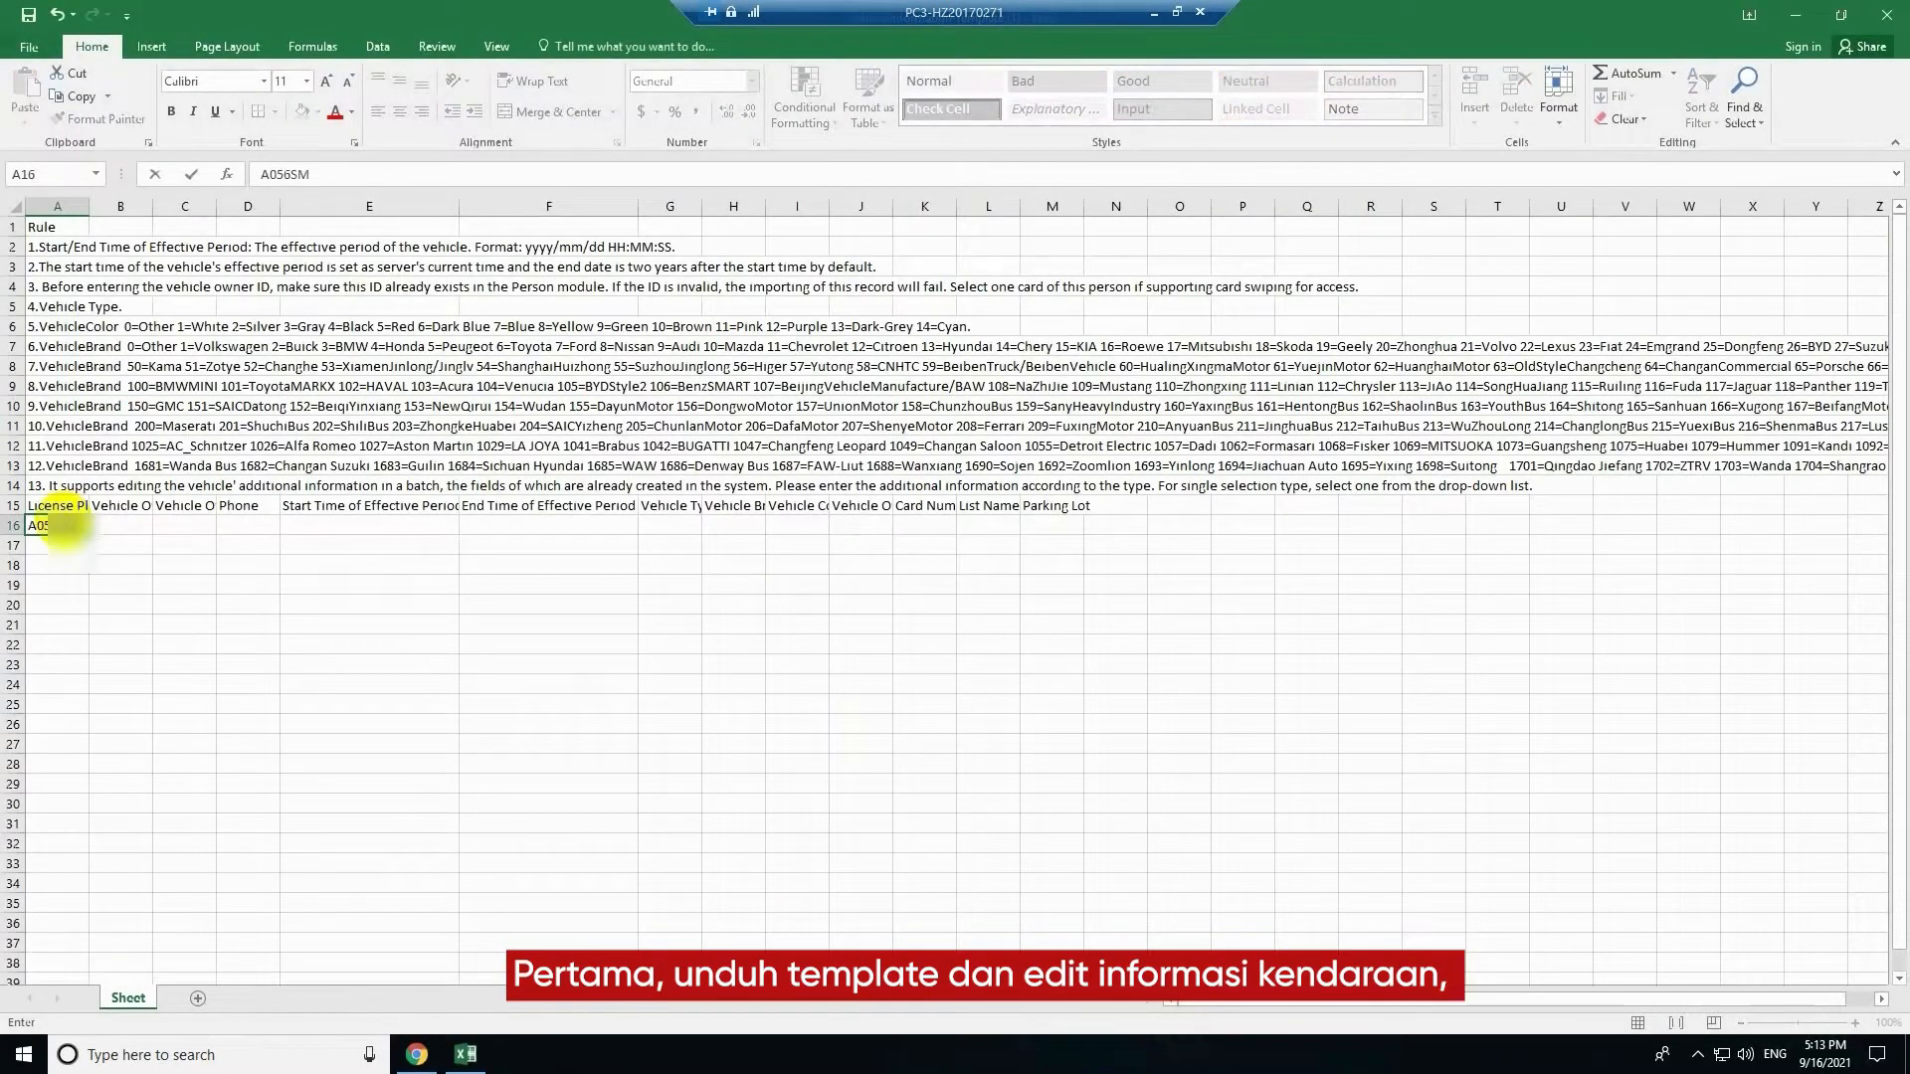
type("056SM")
key("Return")
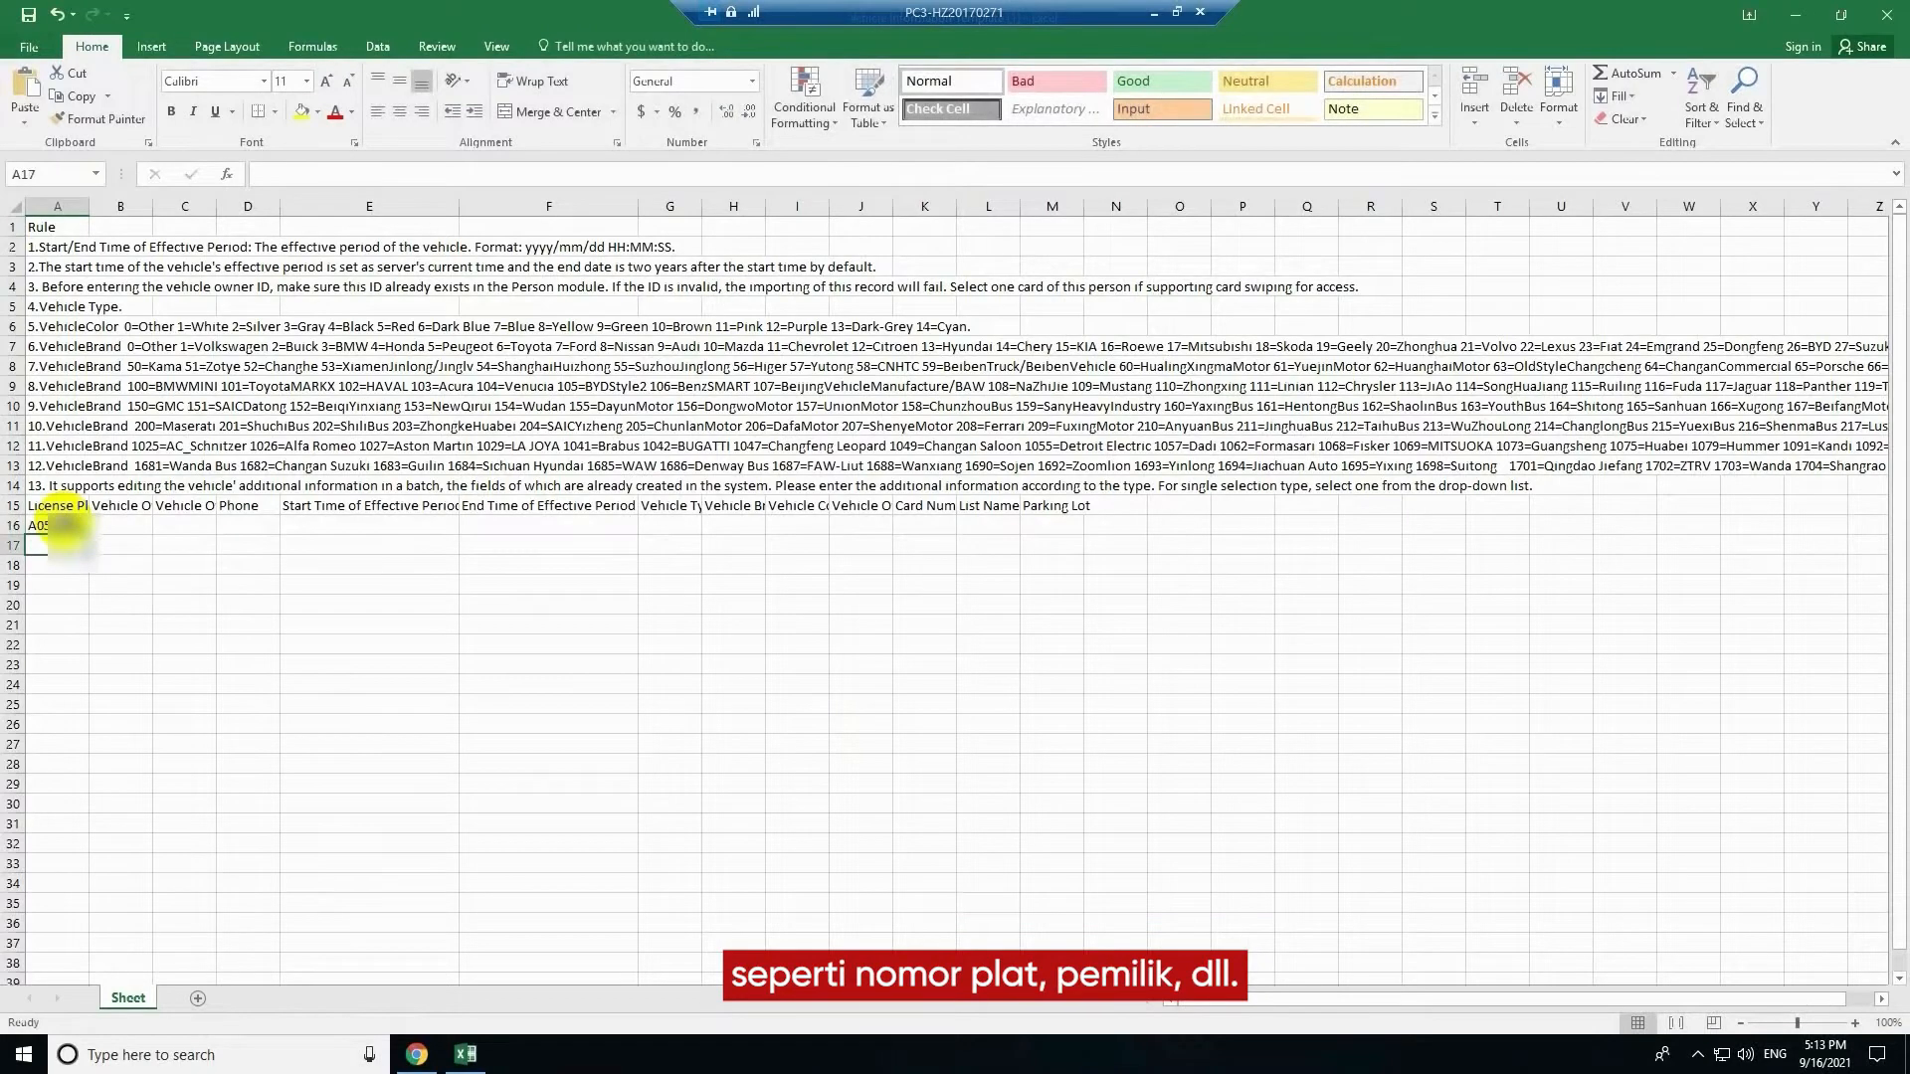
type("EHIL123")
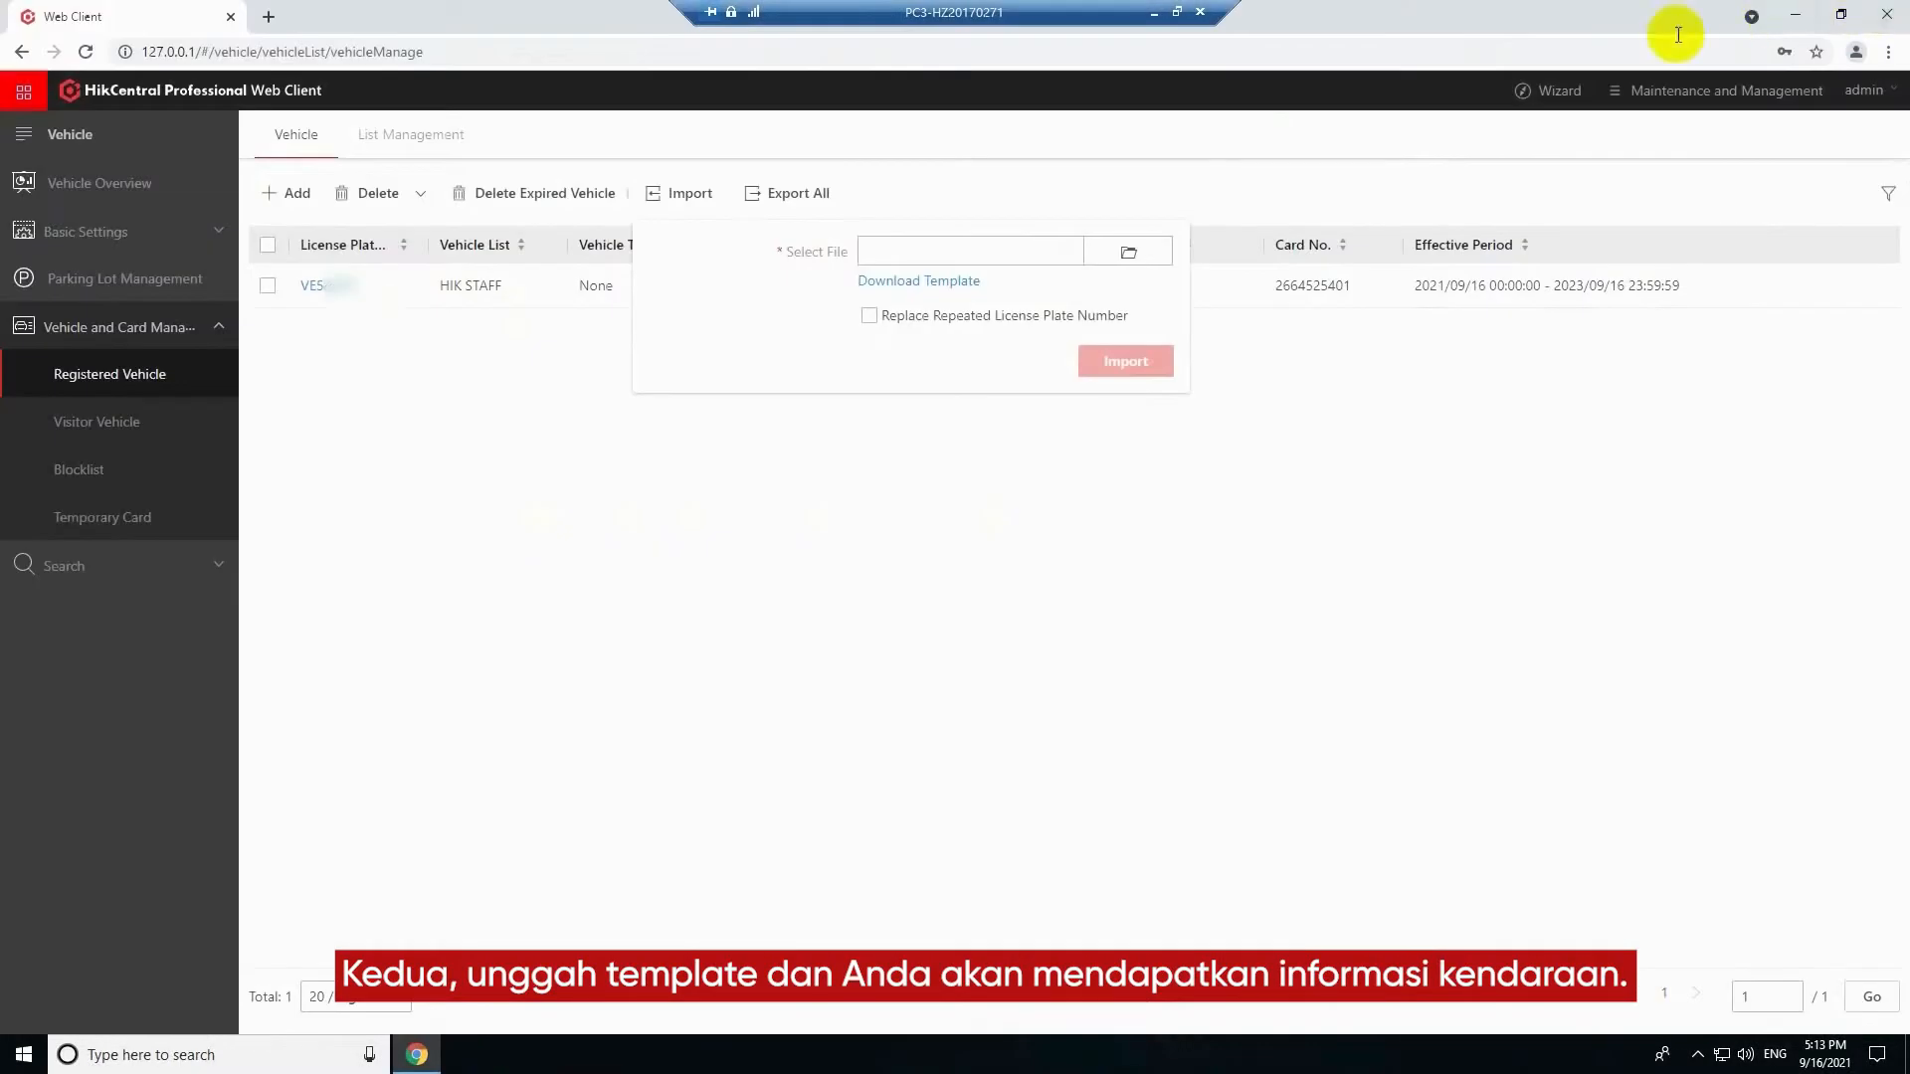
Import the file Vehicle Information Template (1) into the registered vehicle list
left_click(1132, 251)
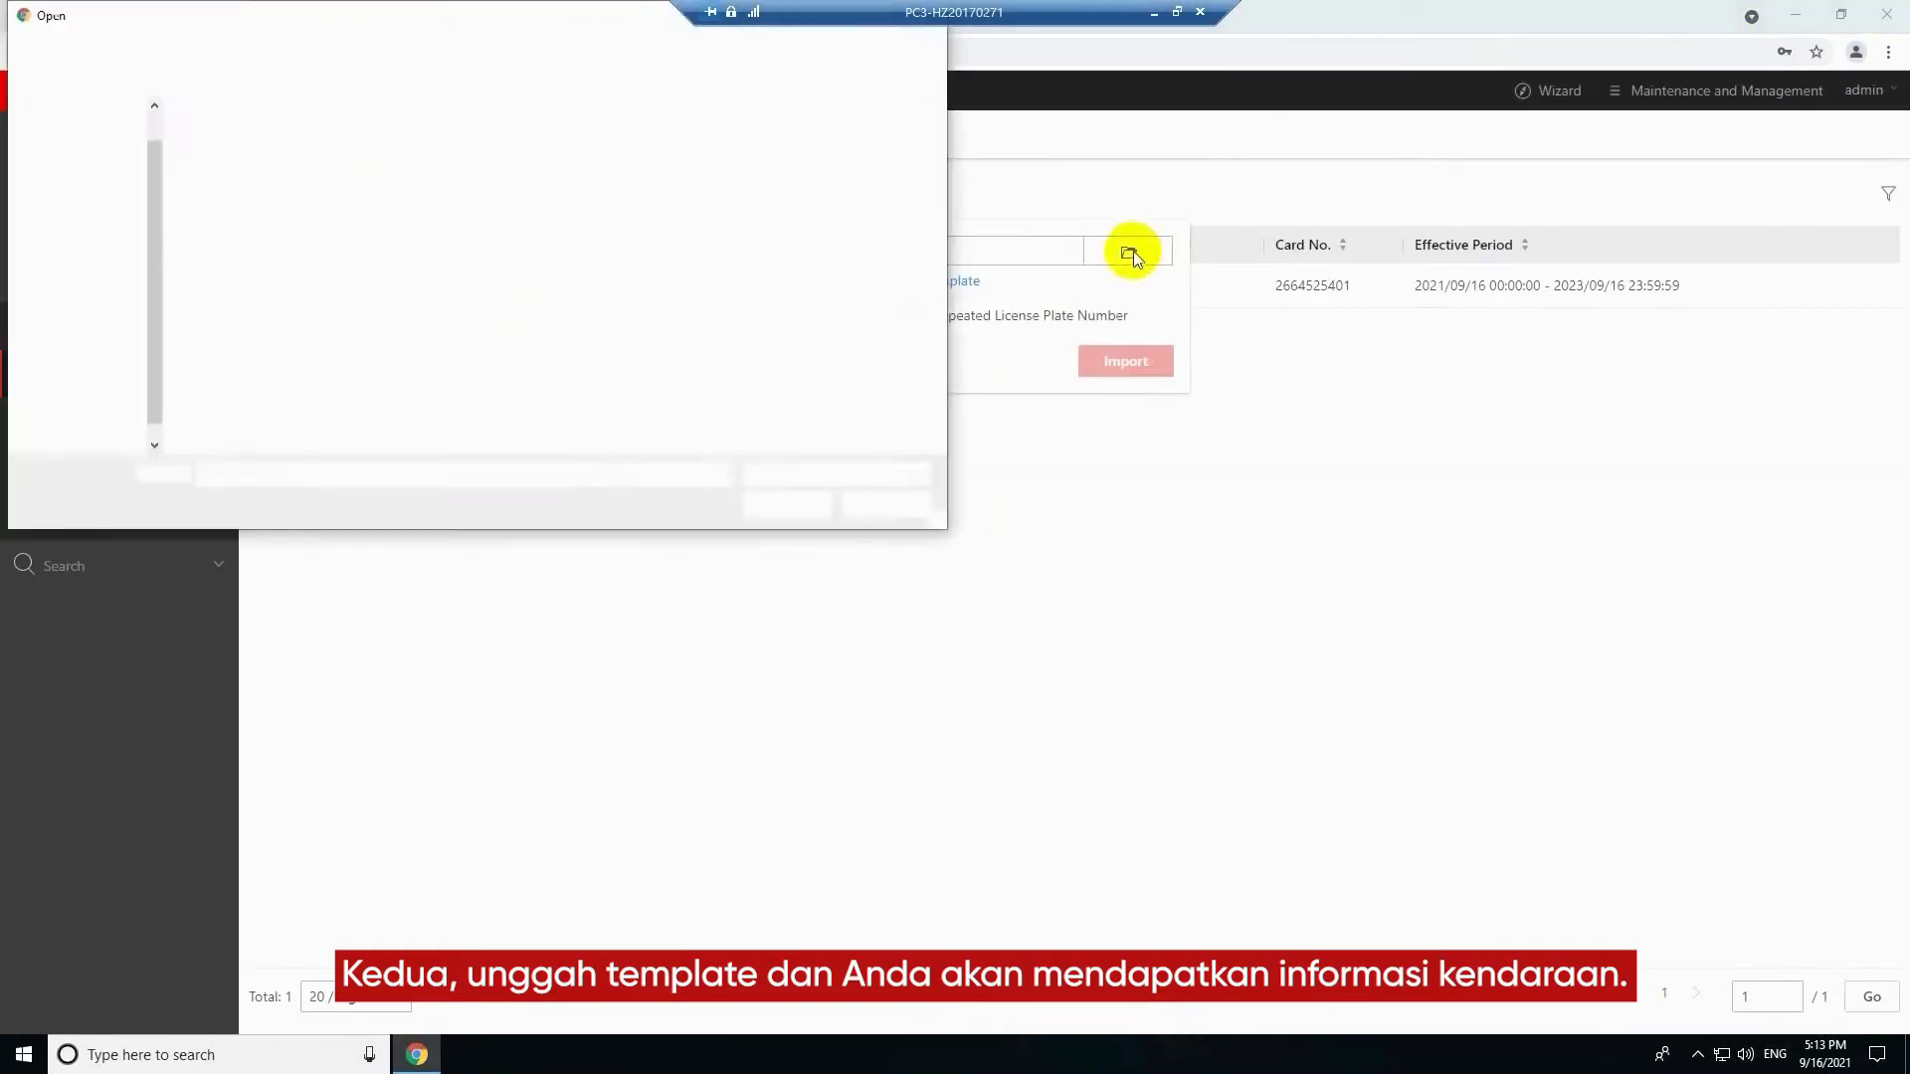
left_click(311, 161)
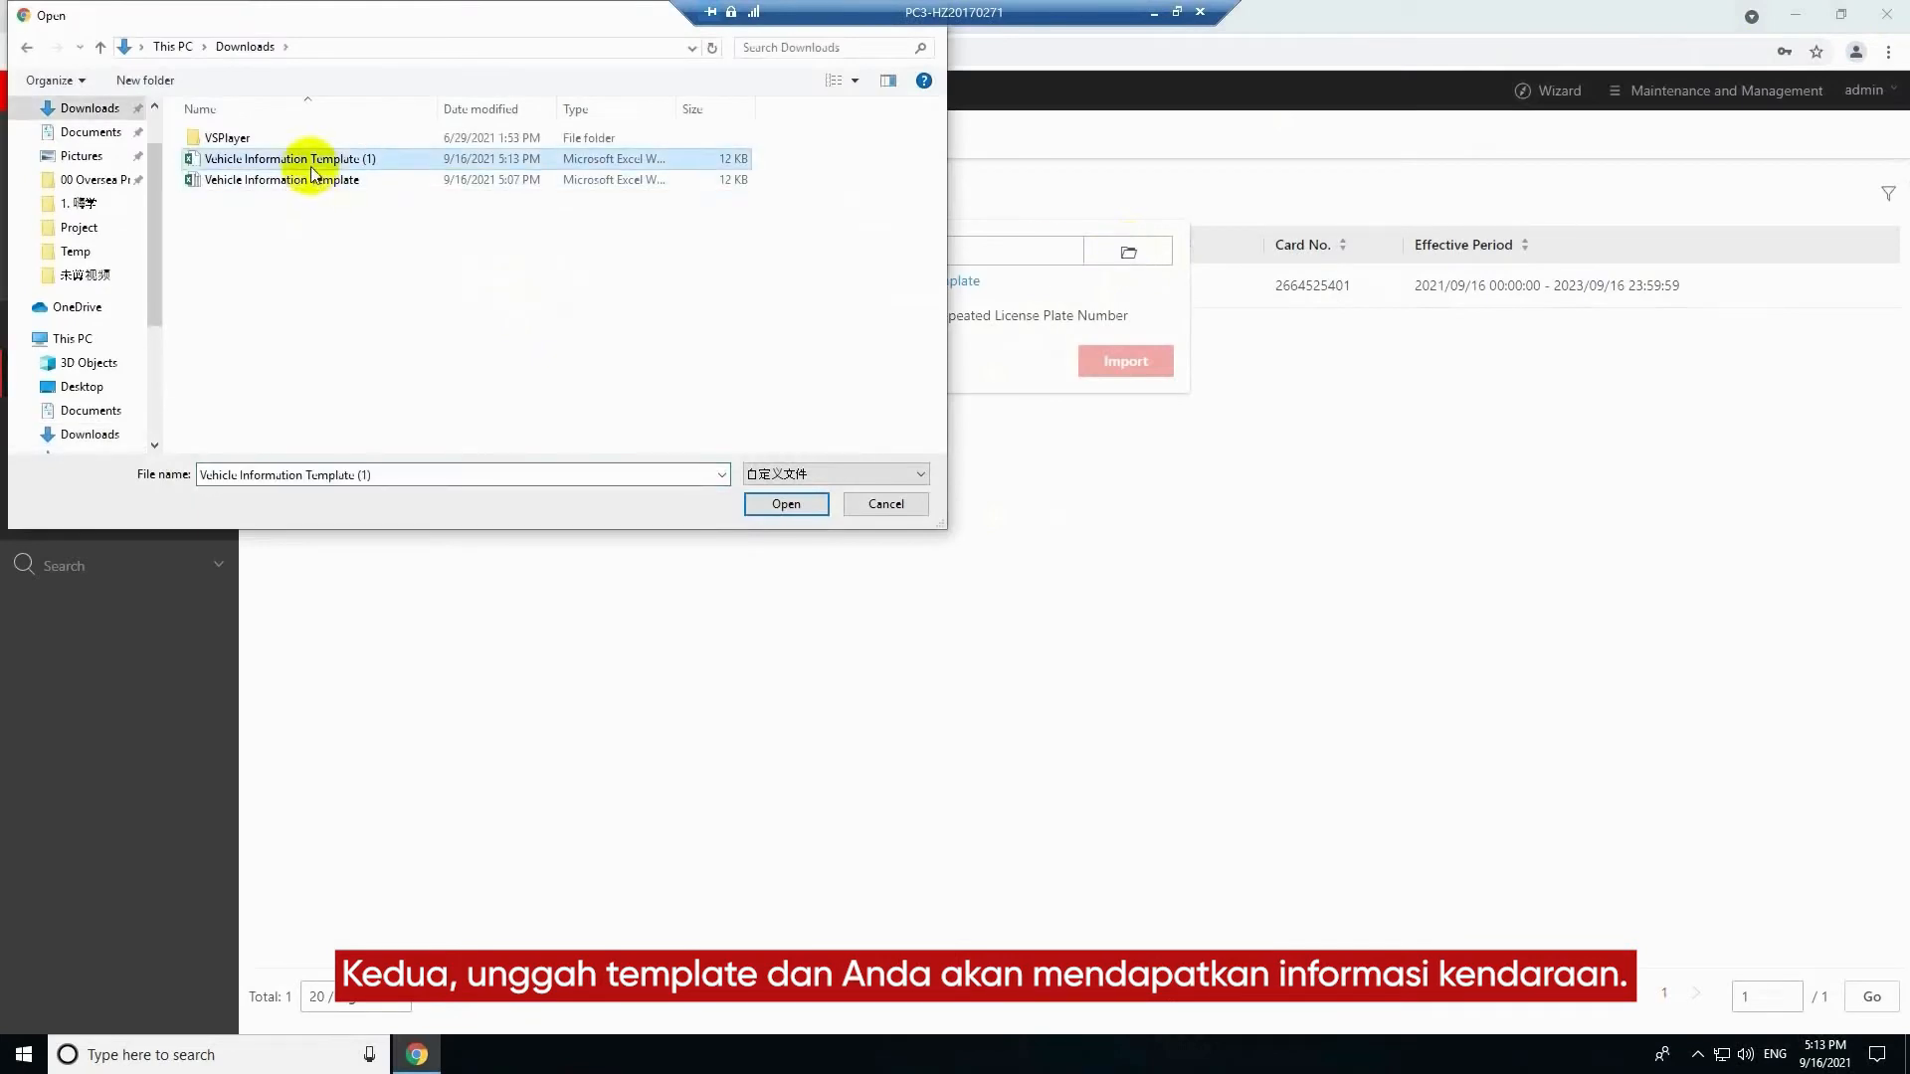
left_click(785, 505)
left_click(1126, 360)
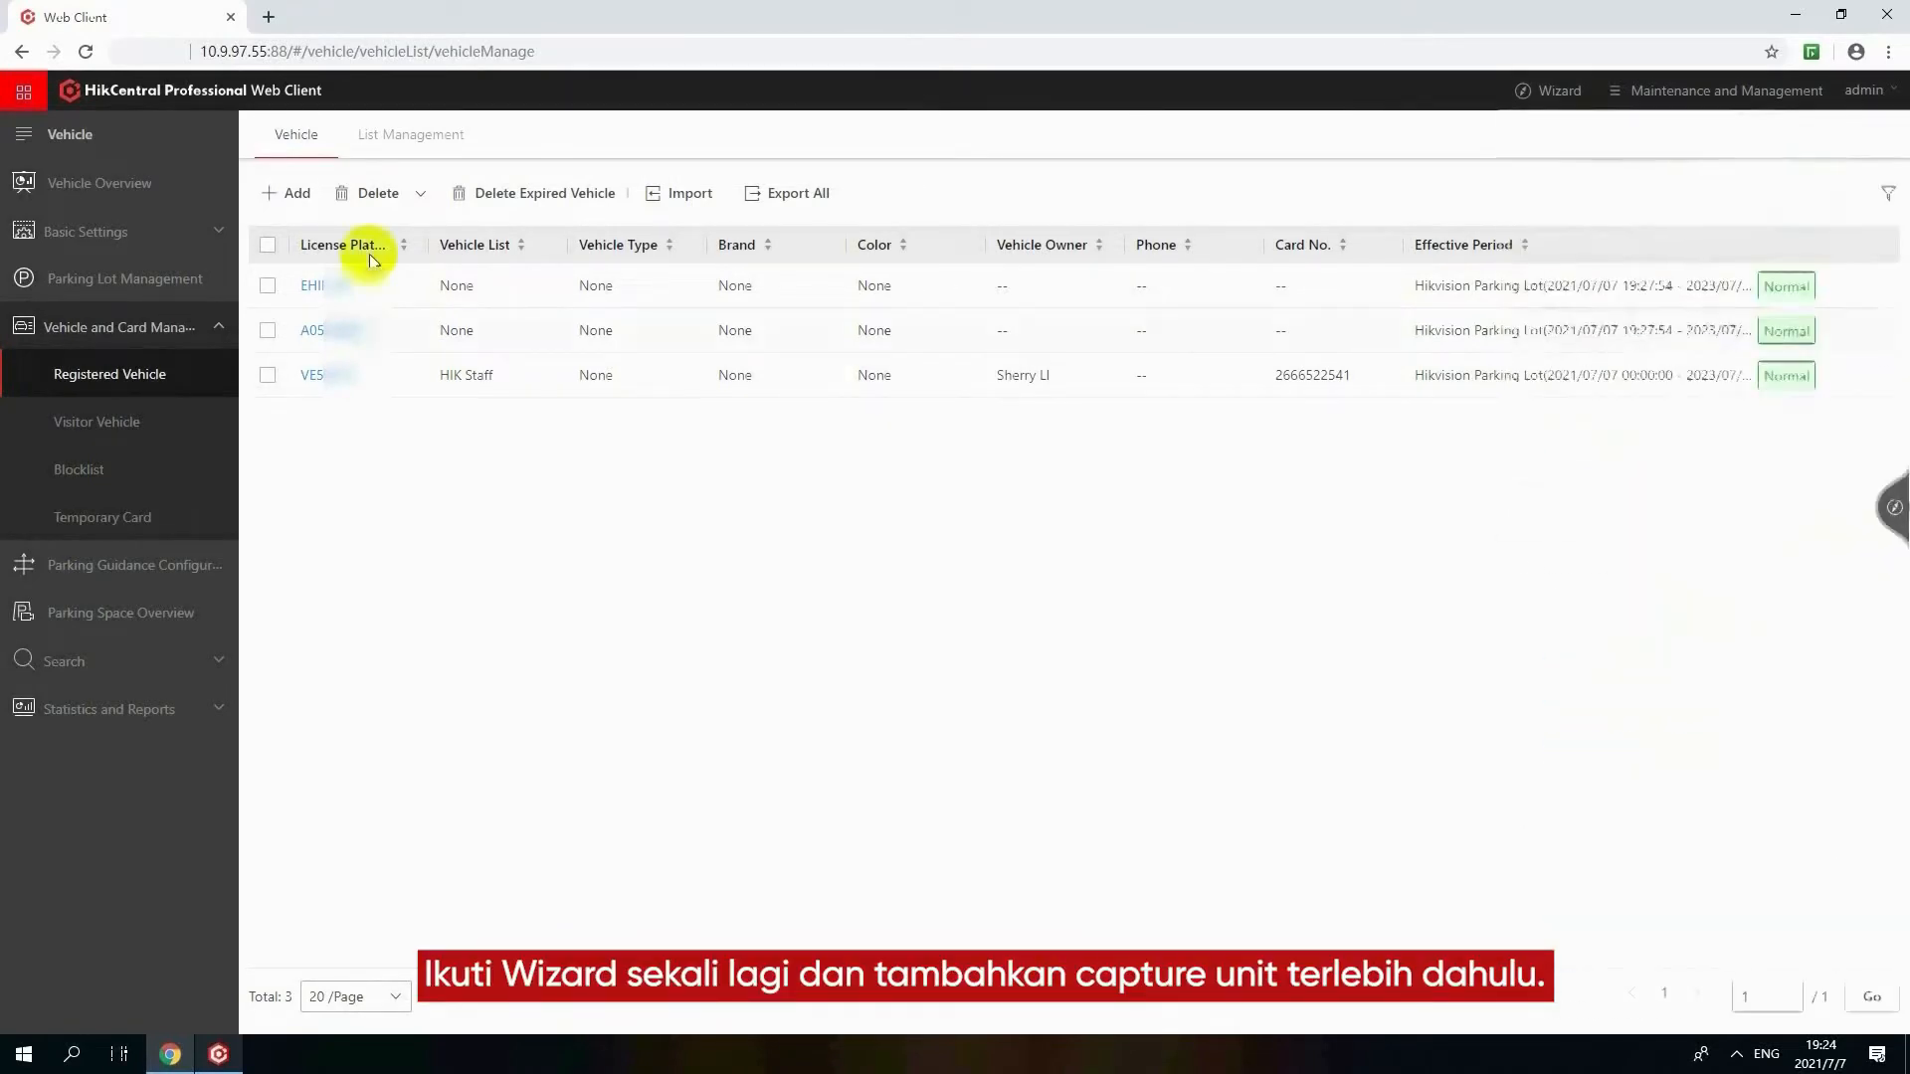
Start adding an encoding device in Resource Management with the address 10.9.97.103
left_click(22, 92)
left_click(64, 270)
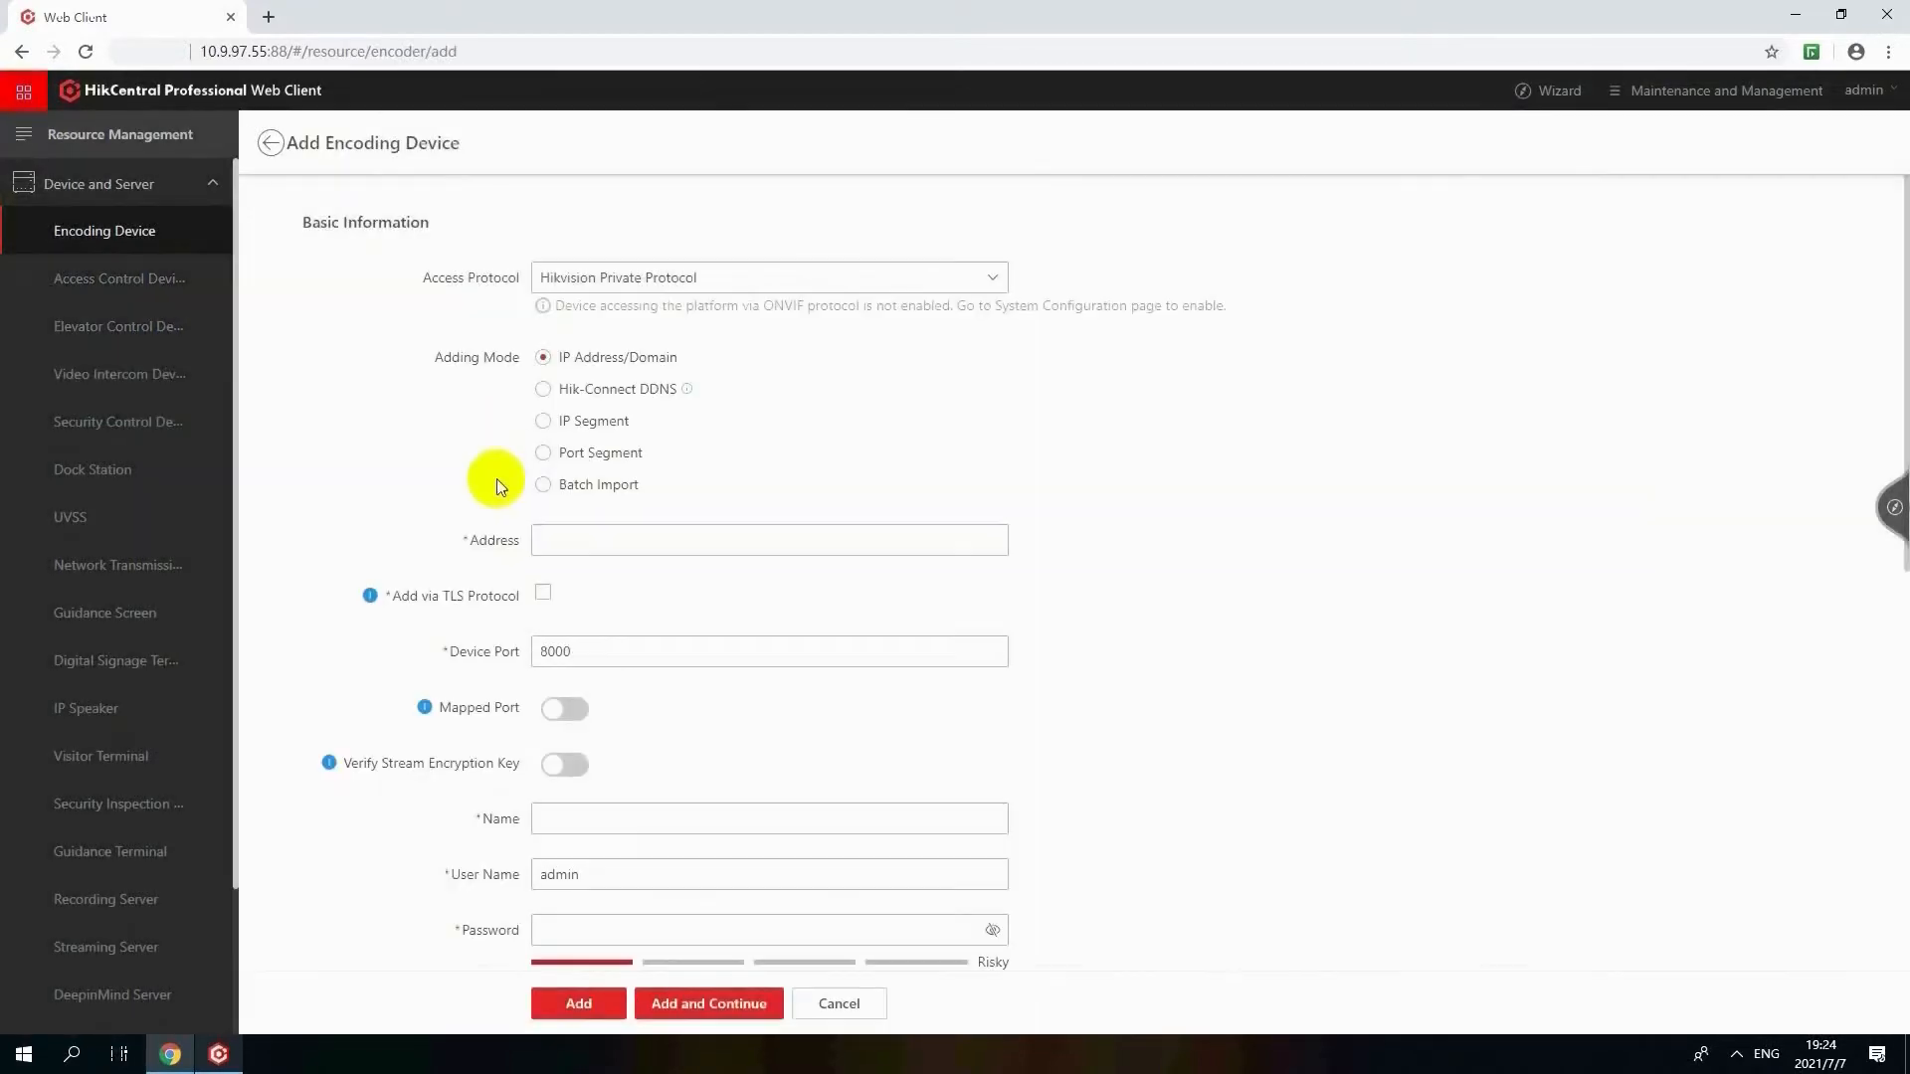
left_click(569, 539)
type("10.9.97.103")
Name the encoding device Exit TCG, enter the device password, and add it with all its resources
scroll(587, 597, "down", 2)
left_click(593, 619)
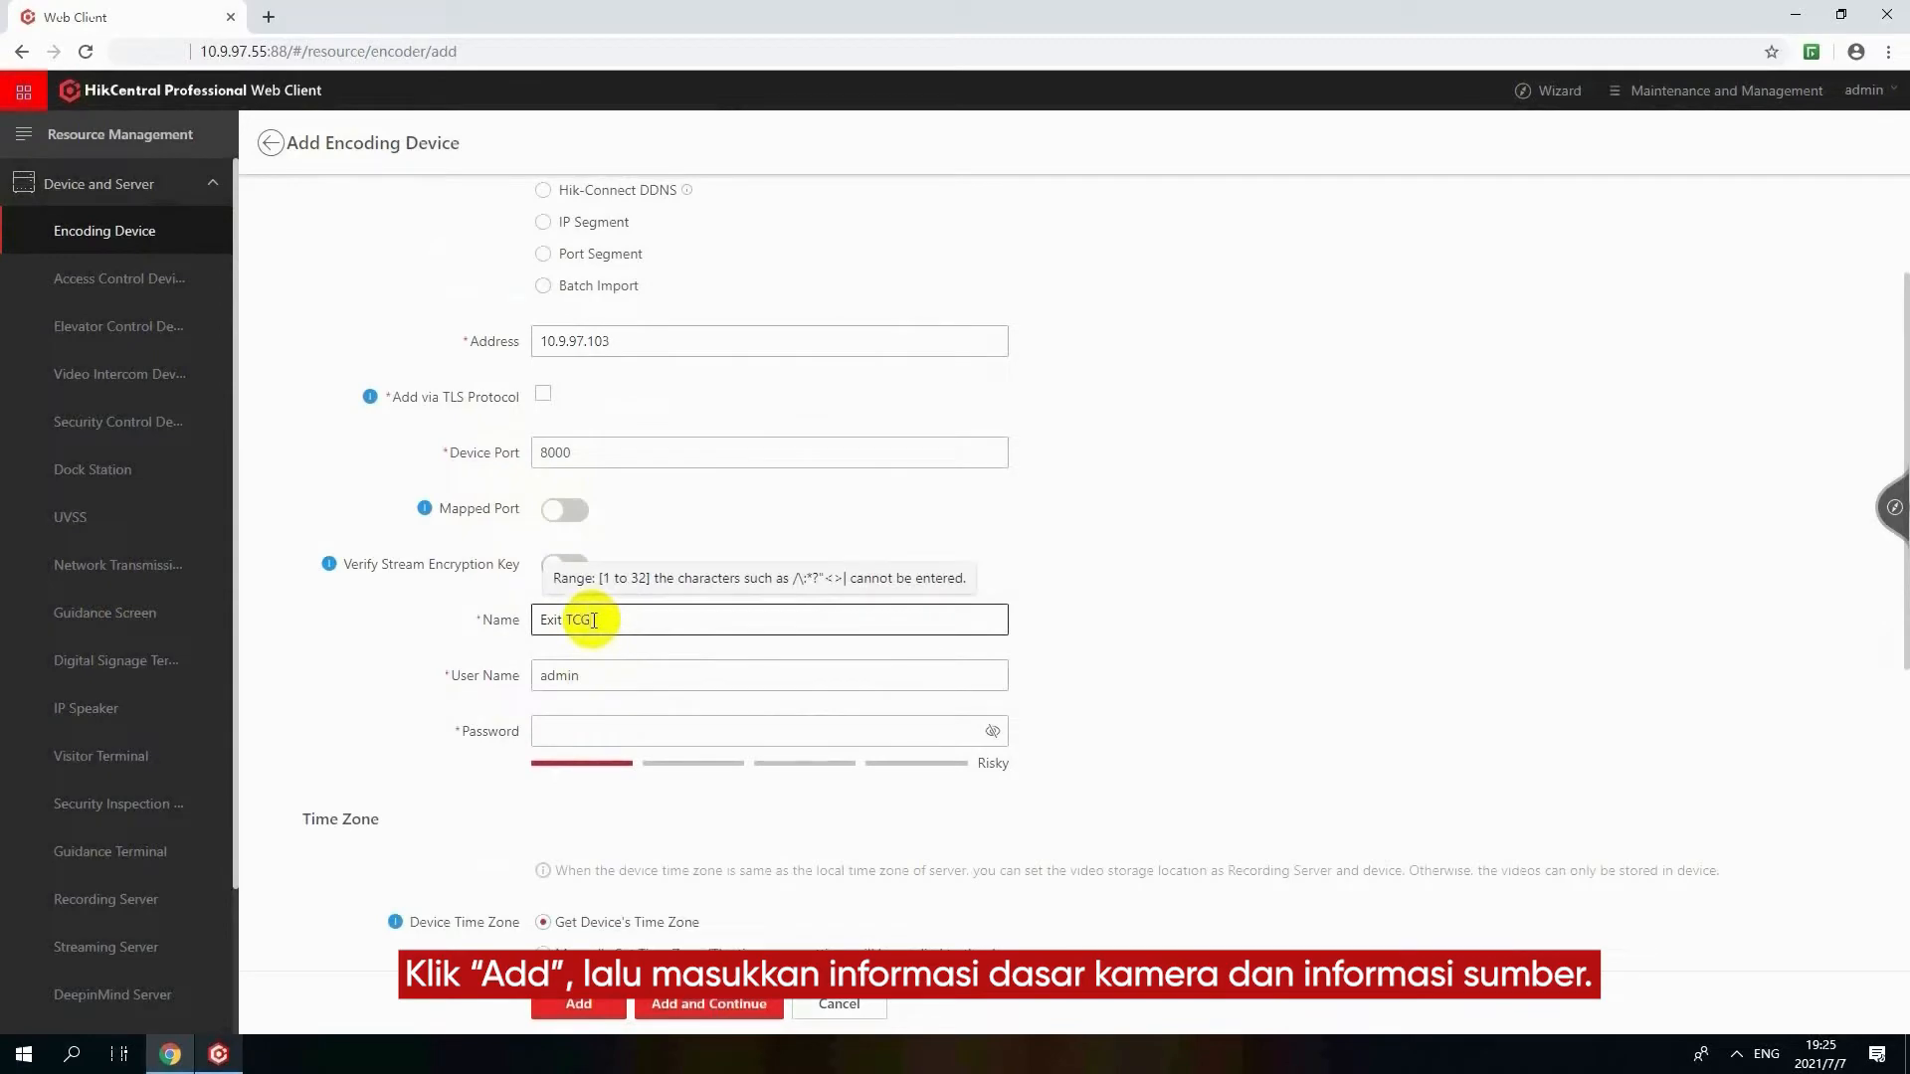
left_click(597, 729)
type("••••••••")
scroll(785, 772, "down", 4)
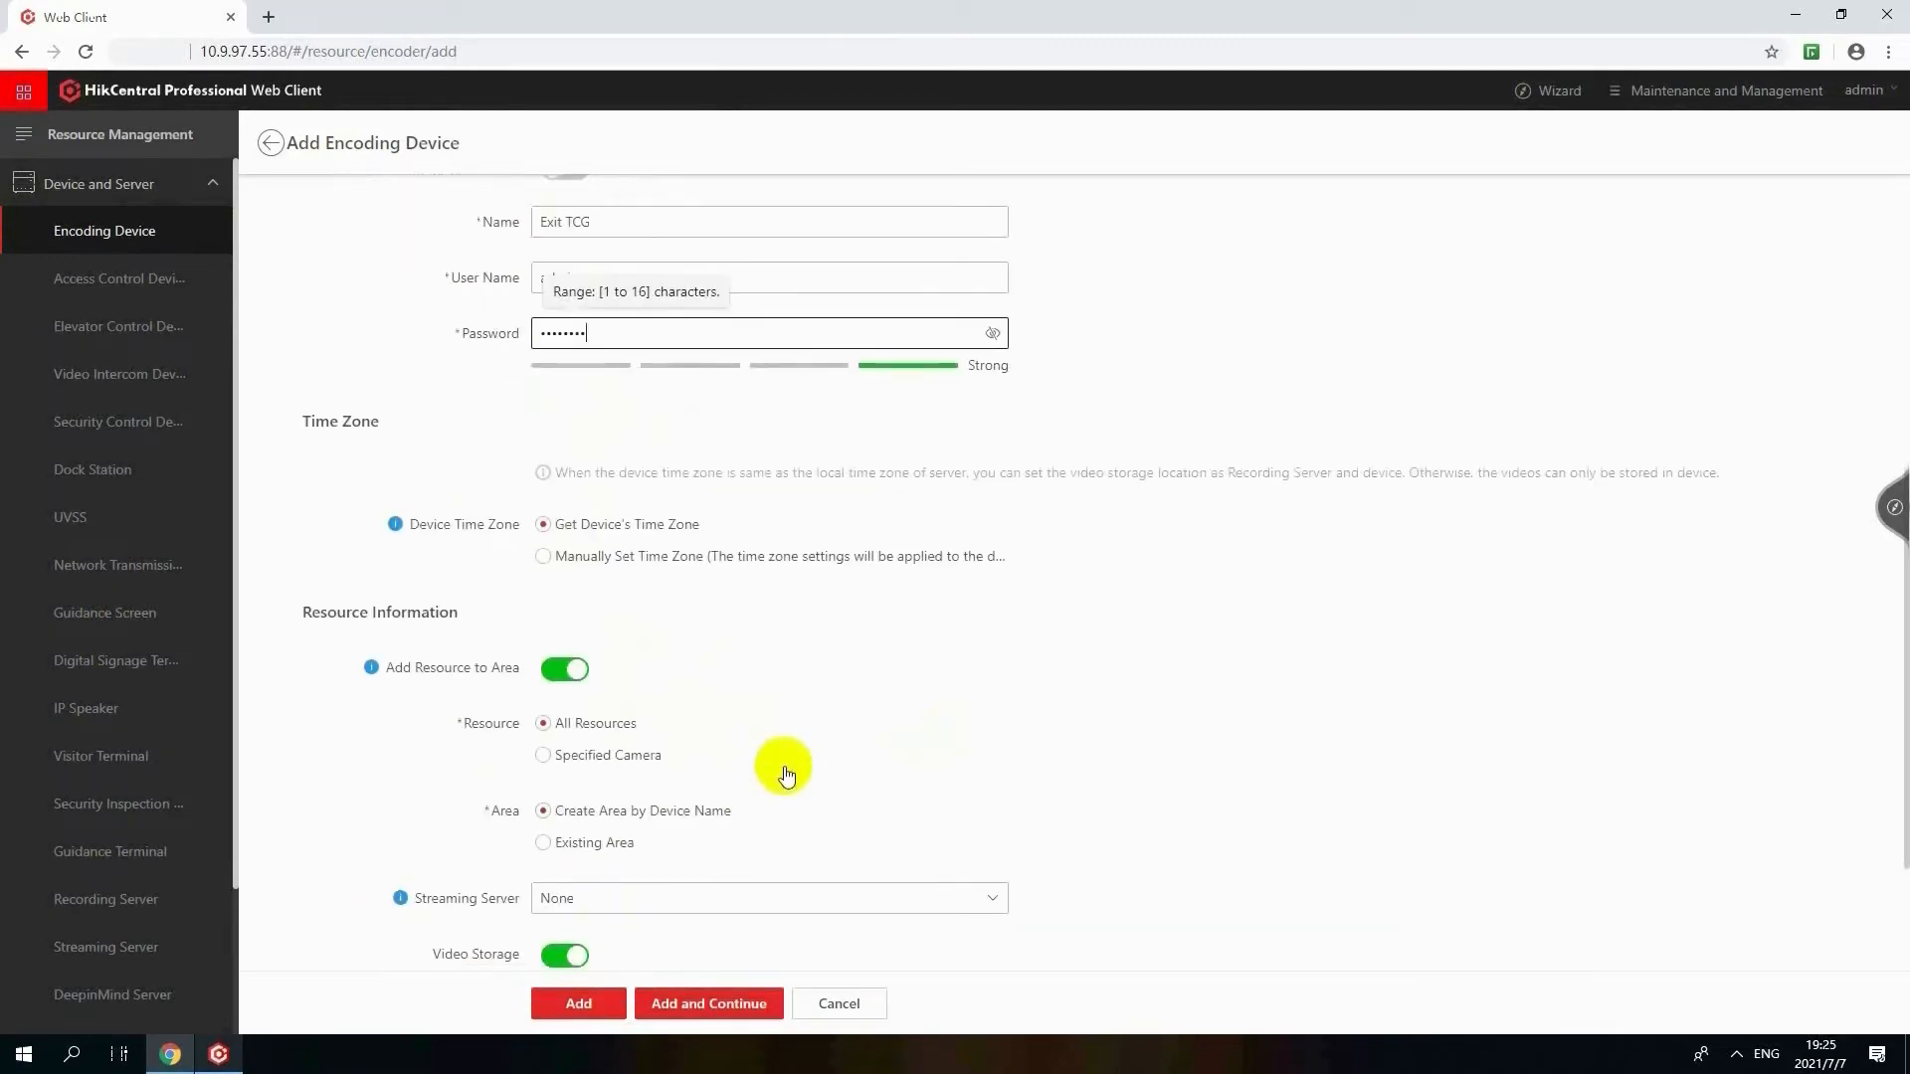
scroll(785, 775, "down", 2)
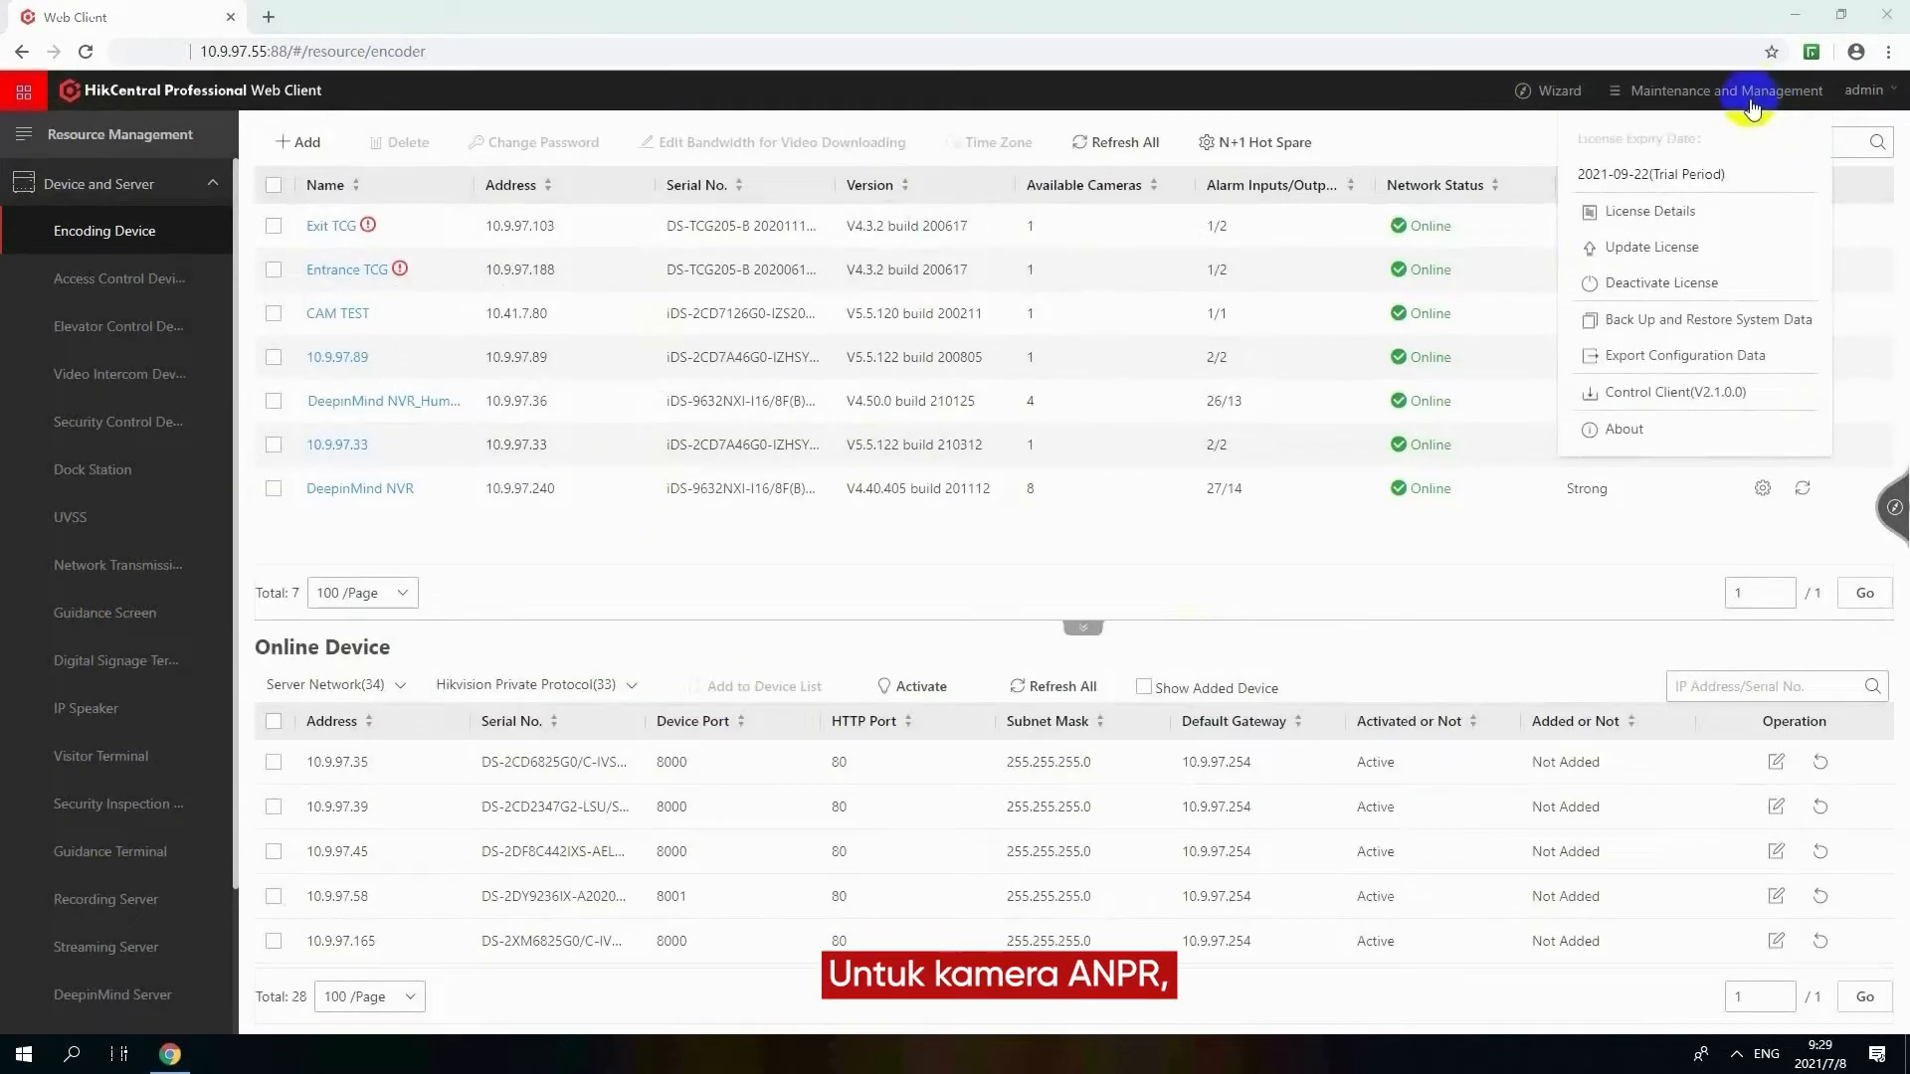
Open the ANPR camera configuration from the camera entry in the license details
left_click(1711, 216)
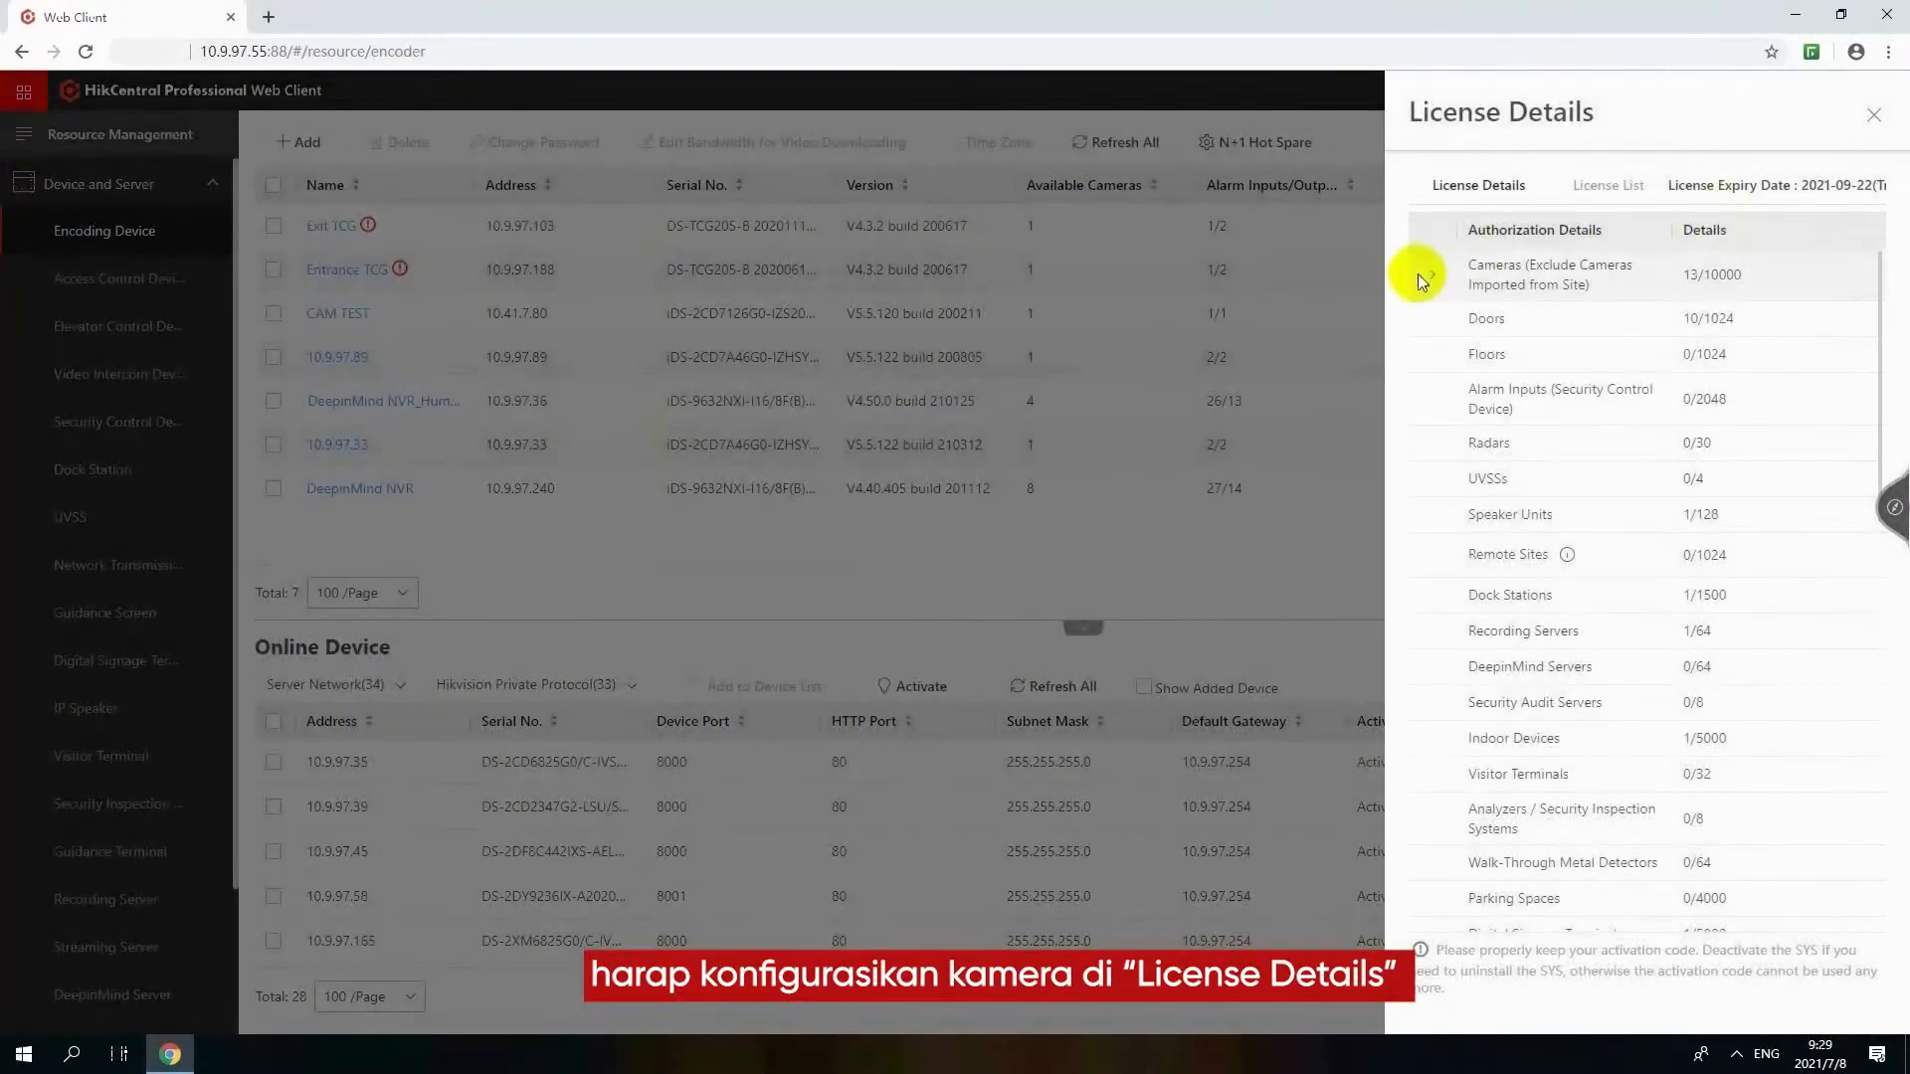
left_click(1422, 278)
left_click(1786, 331)
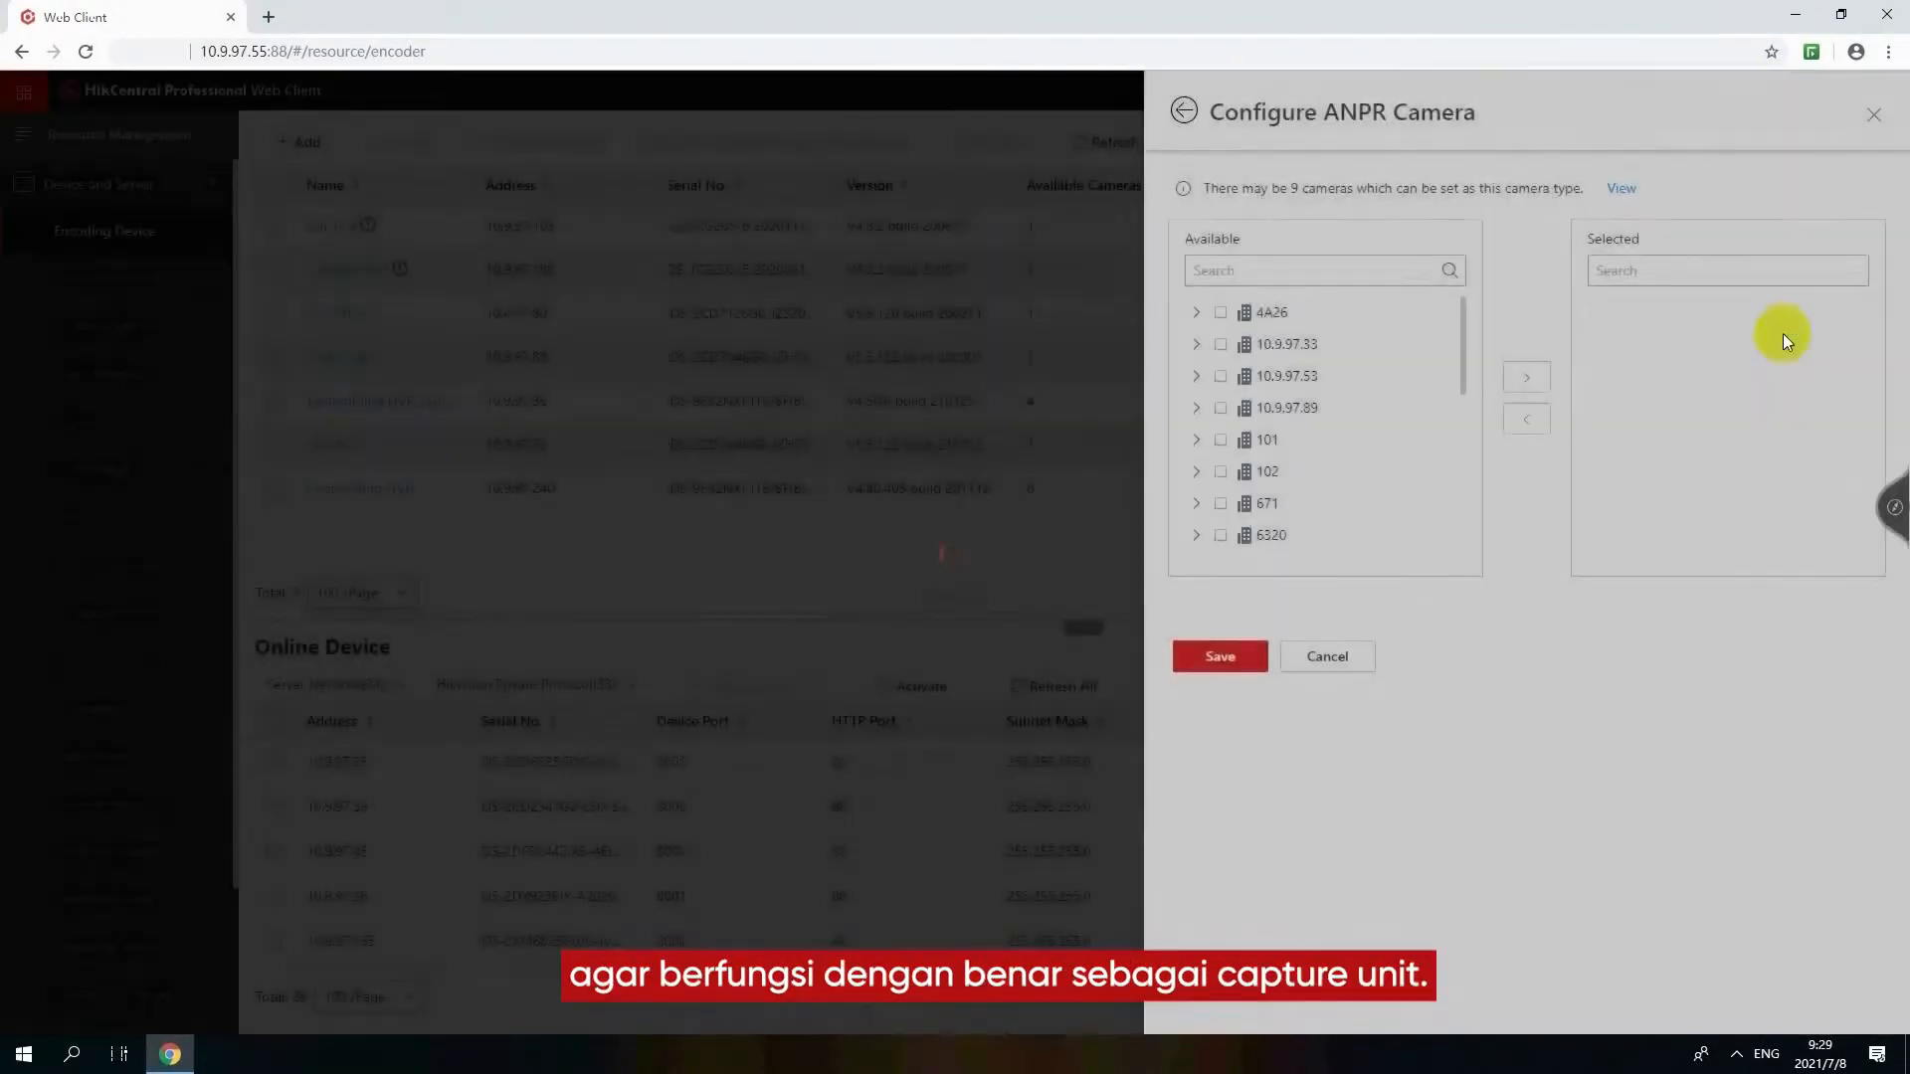
Set the cameras in the Entrance TCG and Exit TCG areas as ANPR cameras and save the configuration
scroll(1323, 398, "down", 2)
scroll(1321, 366, "down", 3)
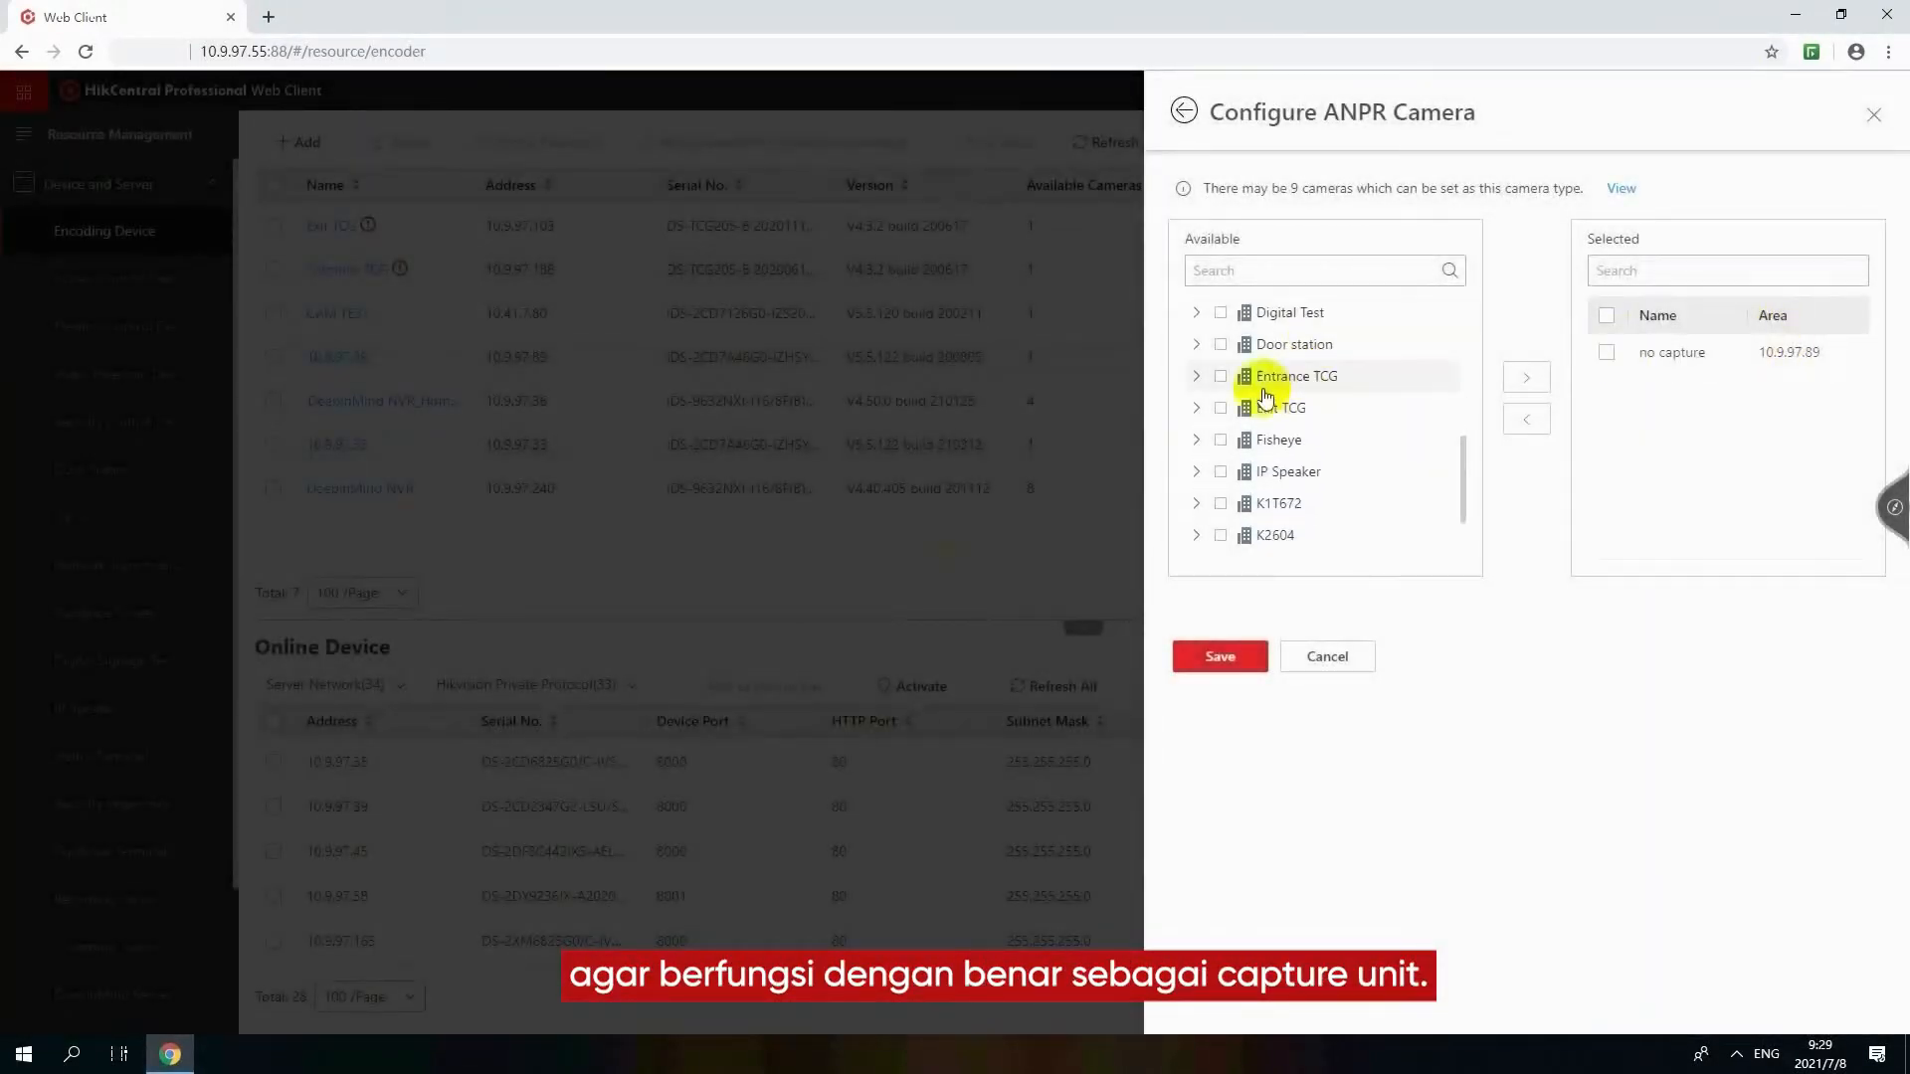
left_click(1227, 381)
left_click(1234, 403)
left_click(1526, 377)
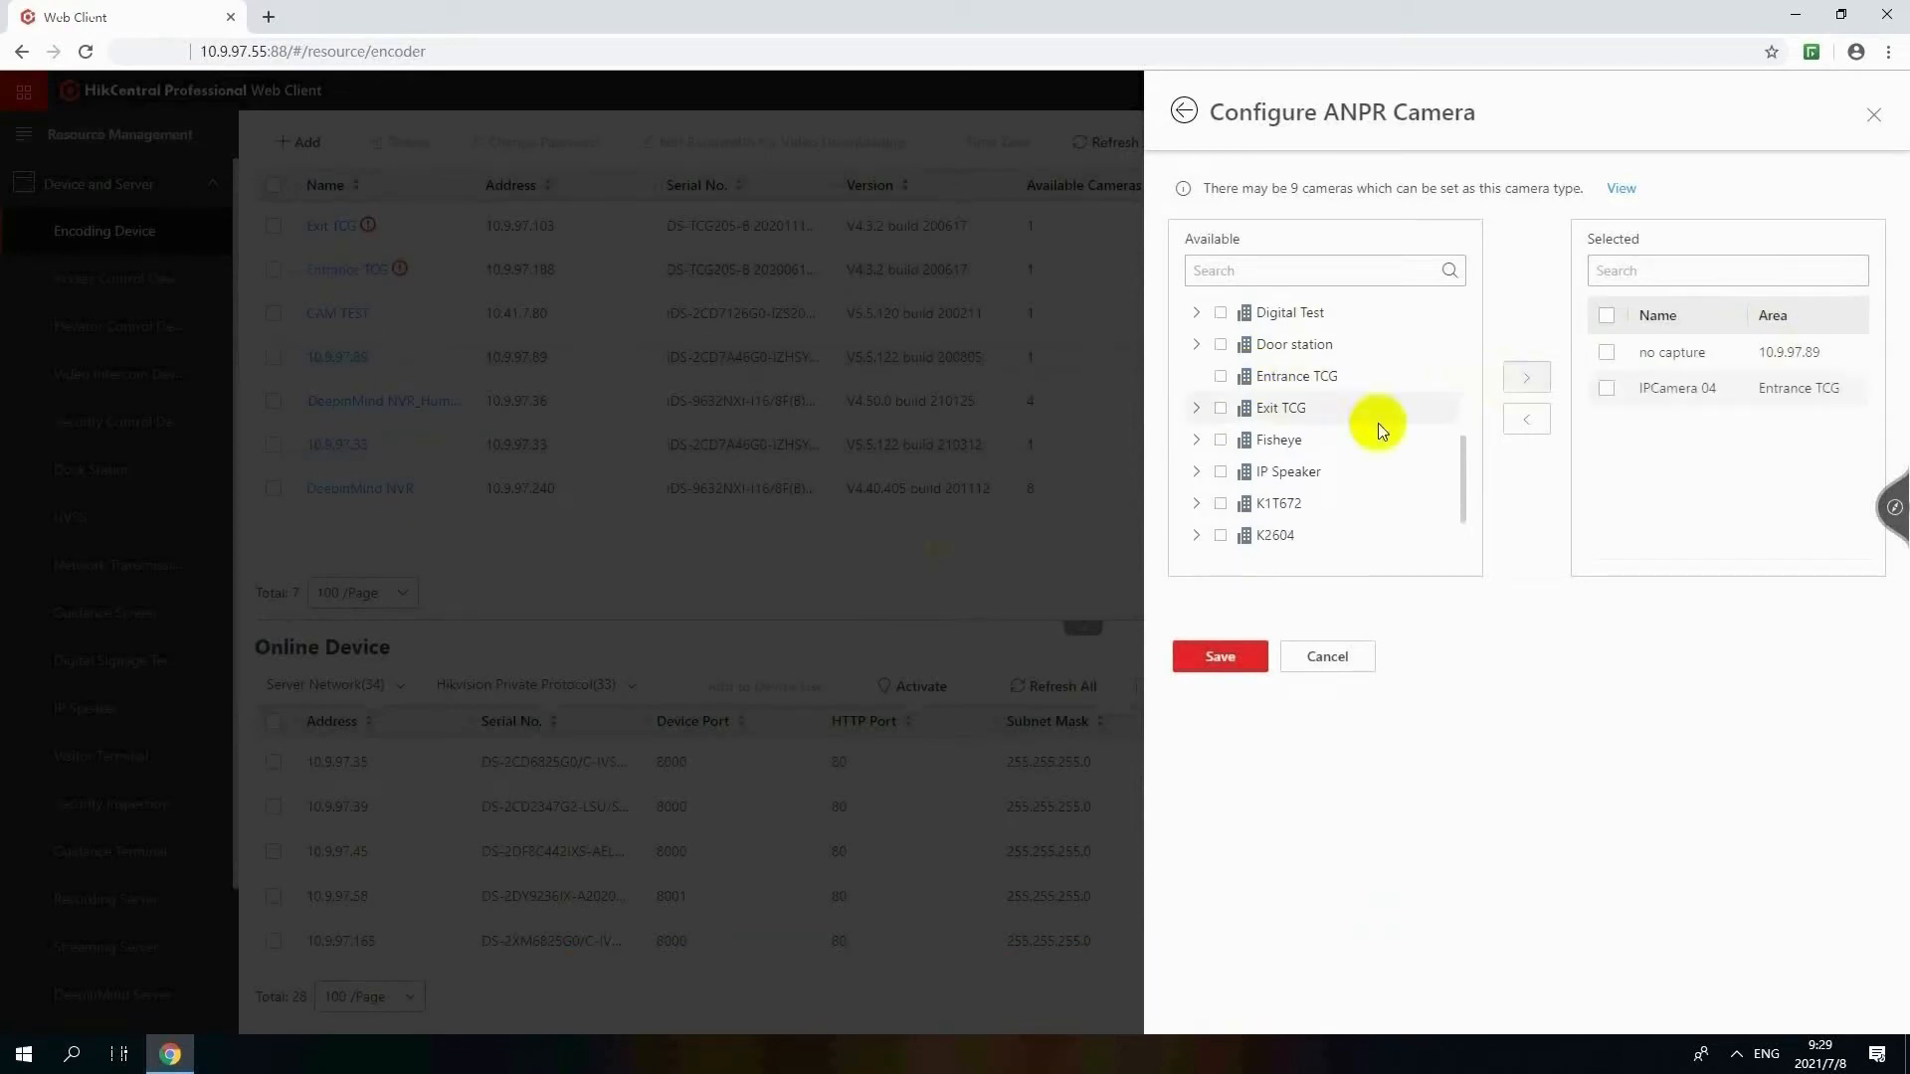
left_click(1229, 413)
left_click(1233, 438)
left_click(1525, 377)
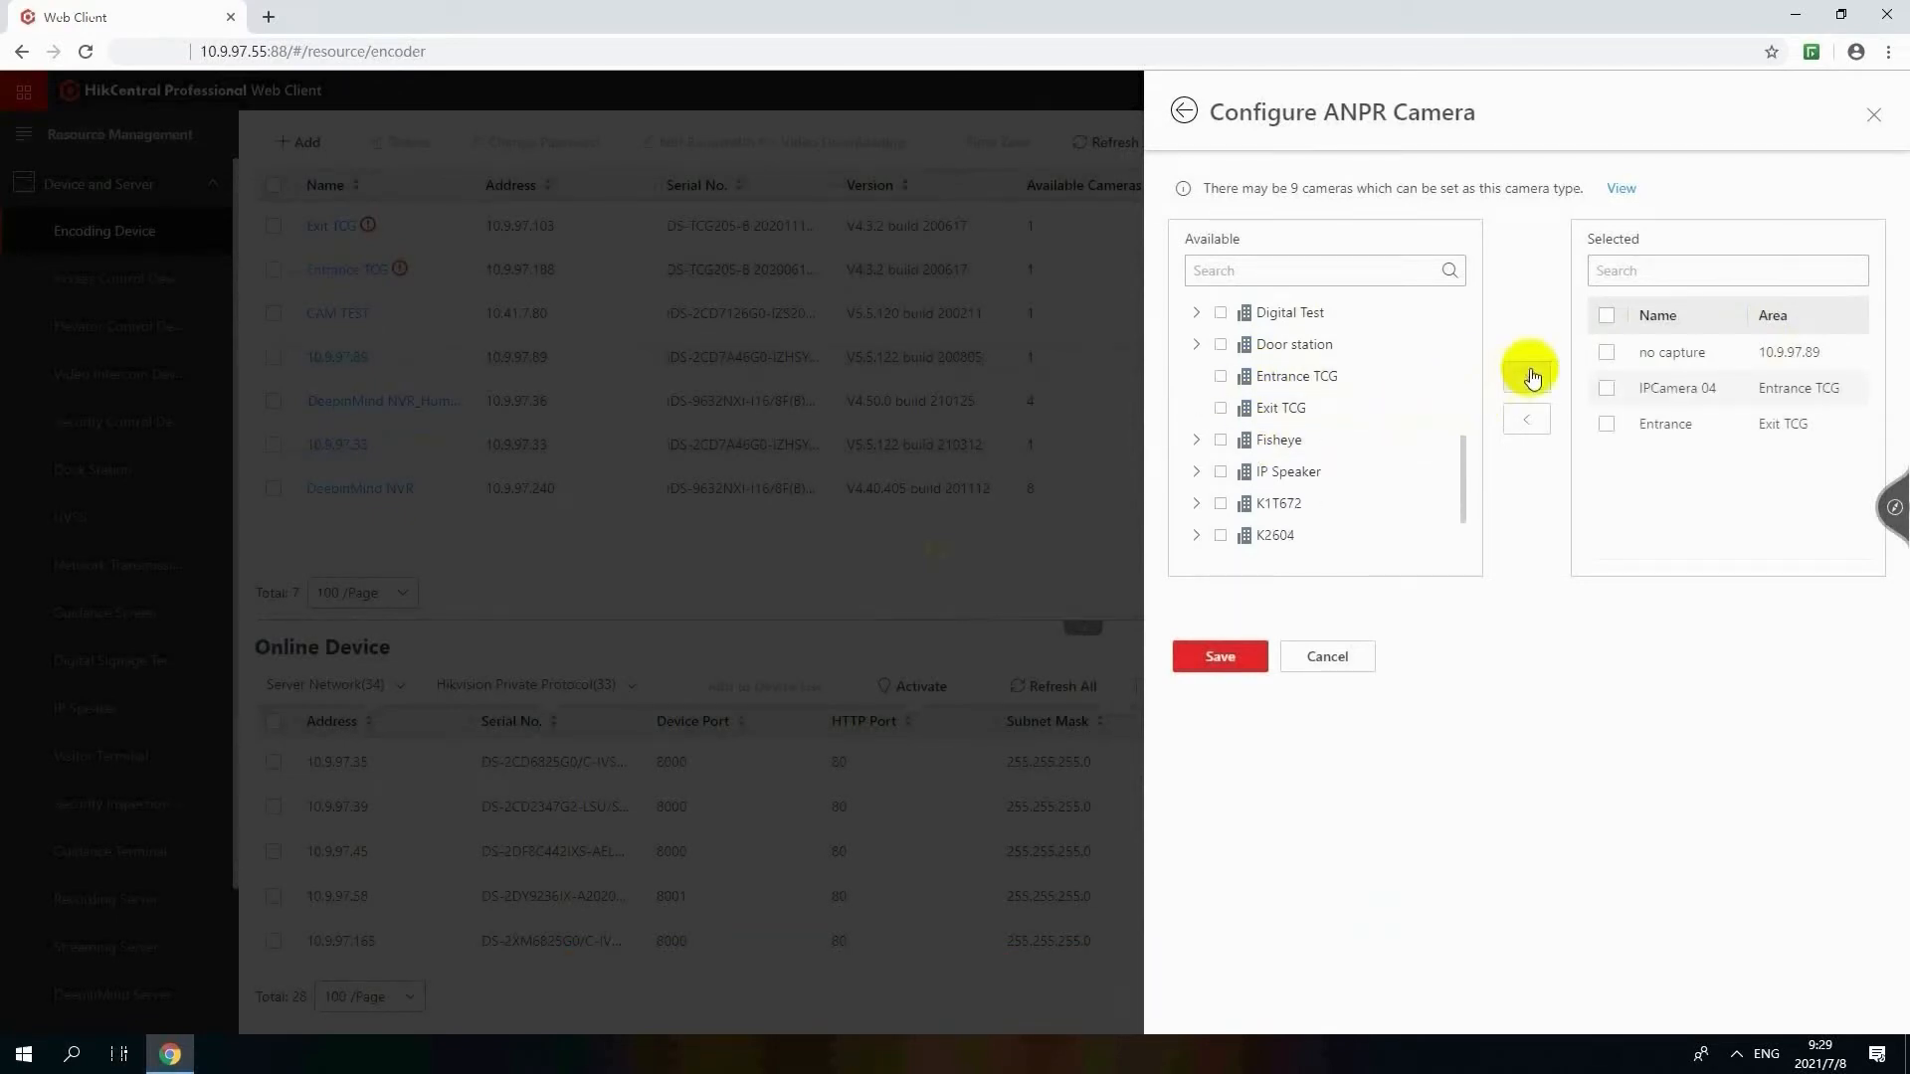
left_click(1256, 656)
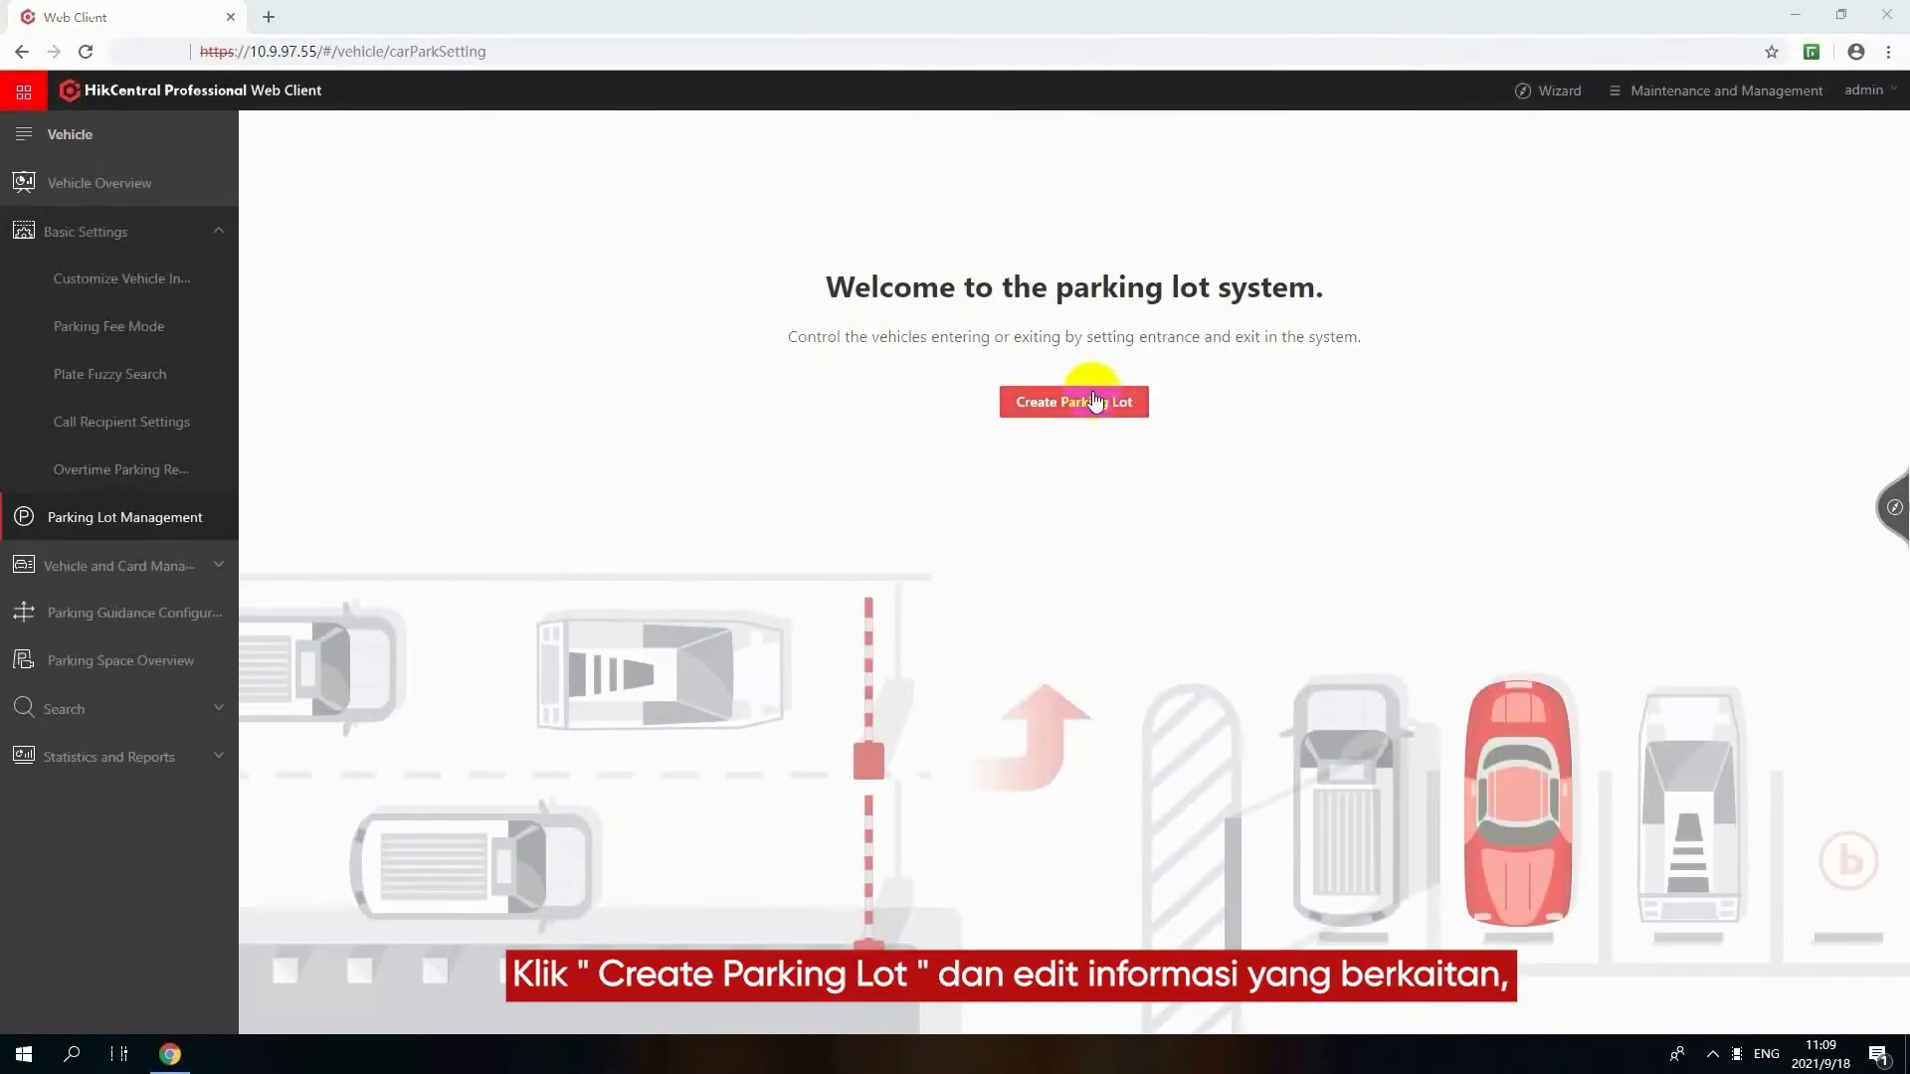
Create a parking lot named Hikvision Parking Lot with 2 entrances and exits and a capacity of 1000
left_click(1094, 401)
left_click(1426, 188)
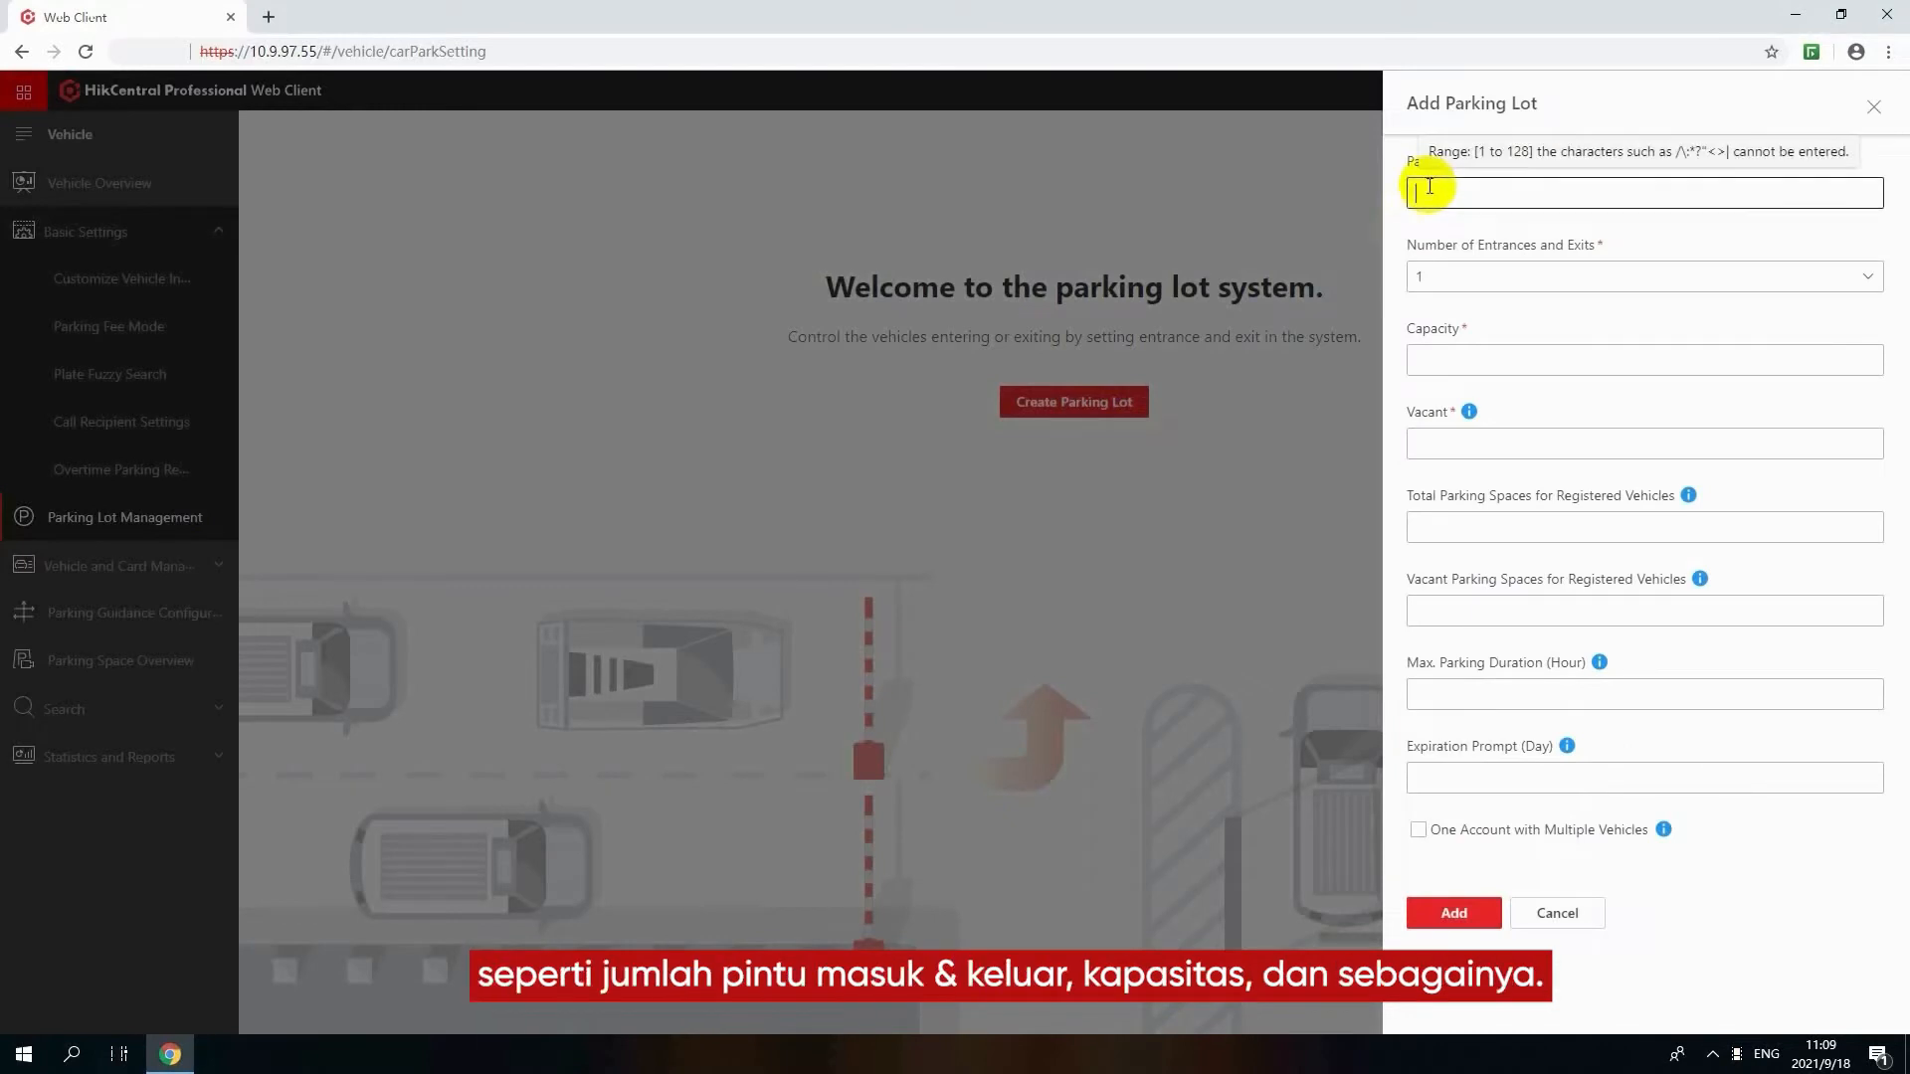
left_click(1444, 276)
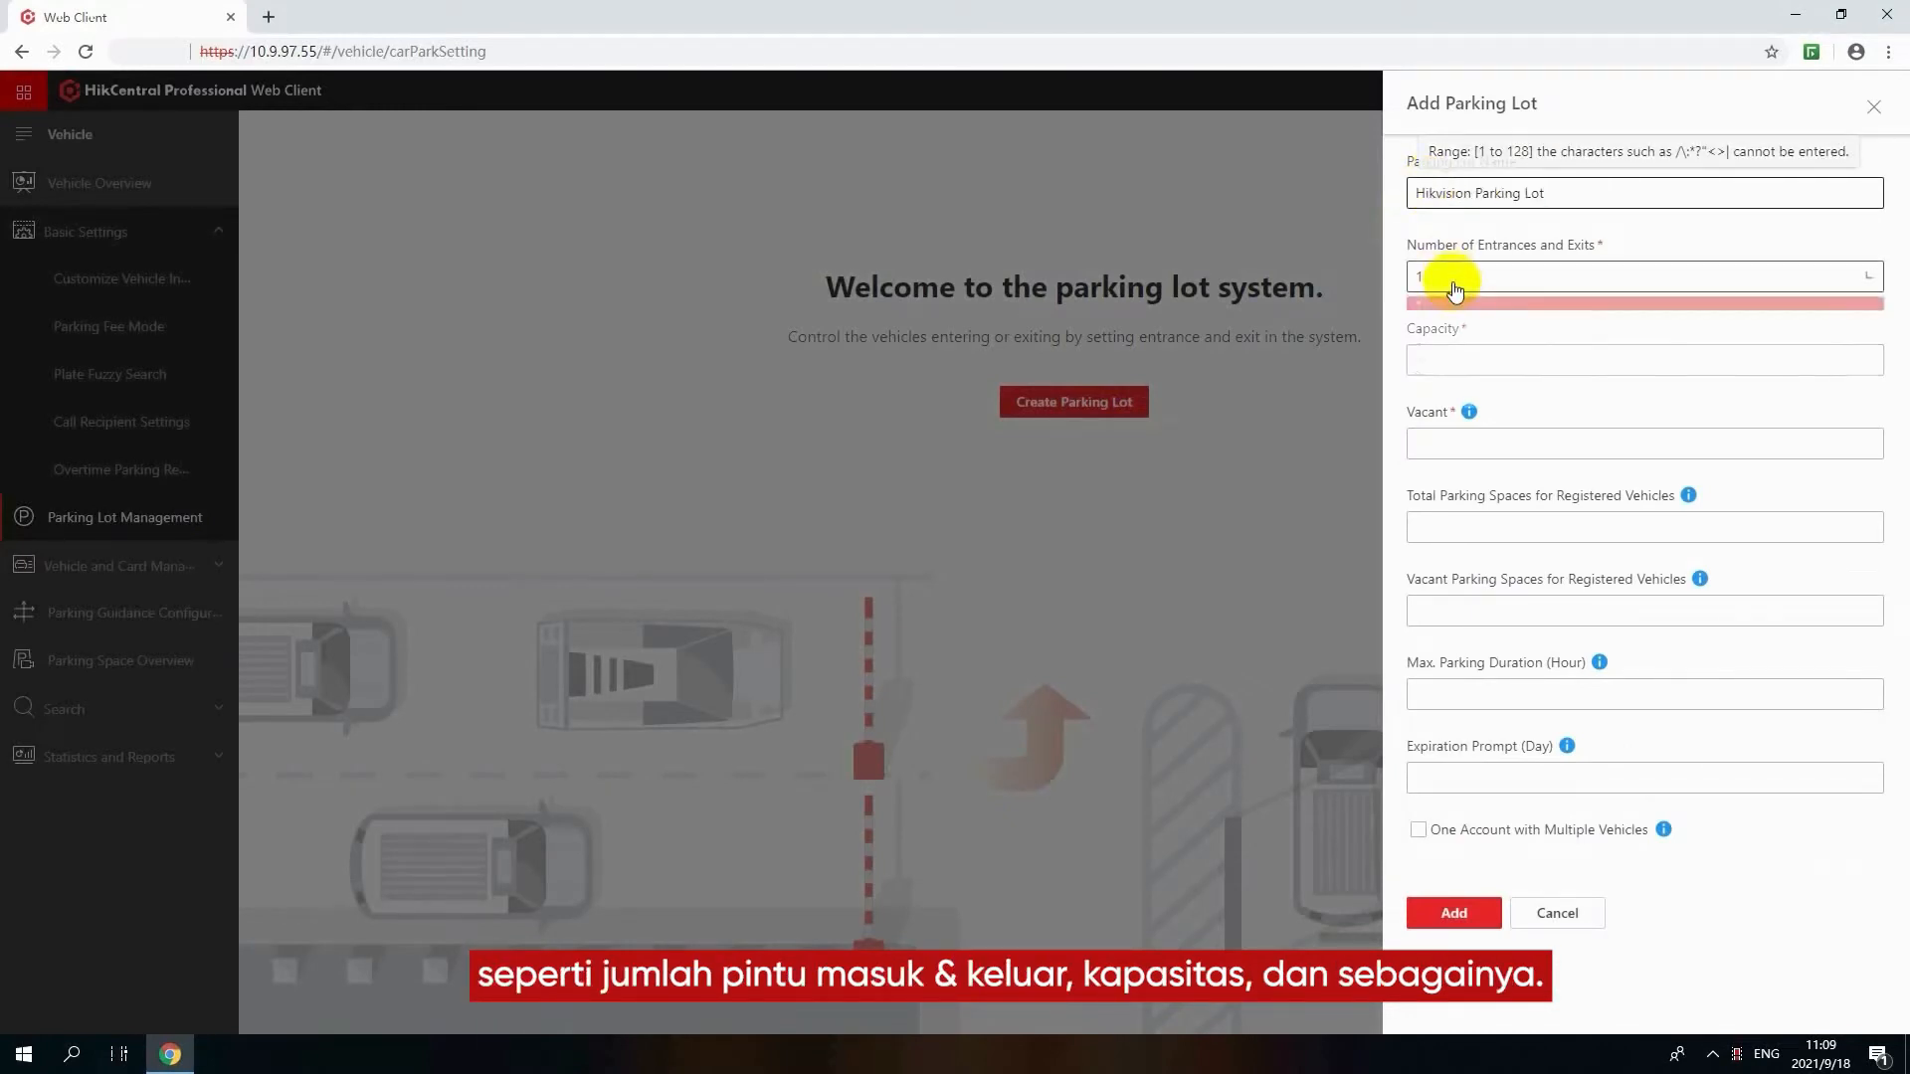
left_click(1454, 345)
left_click(1462, 364)
type("1000")
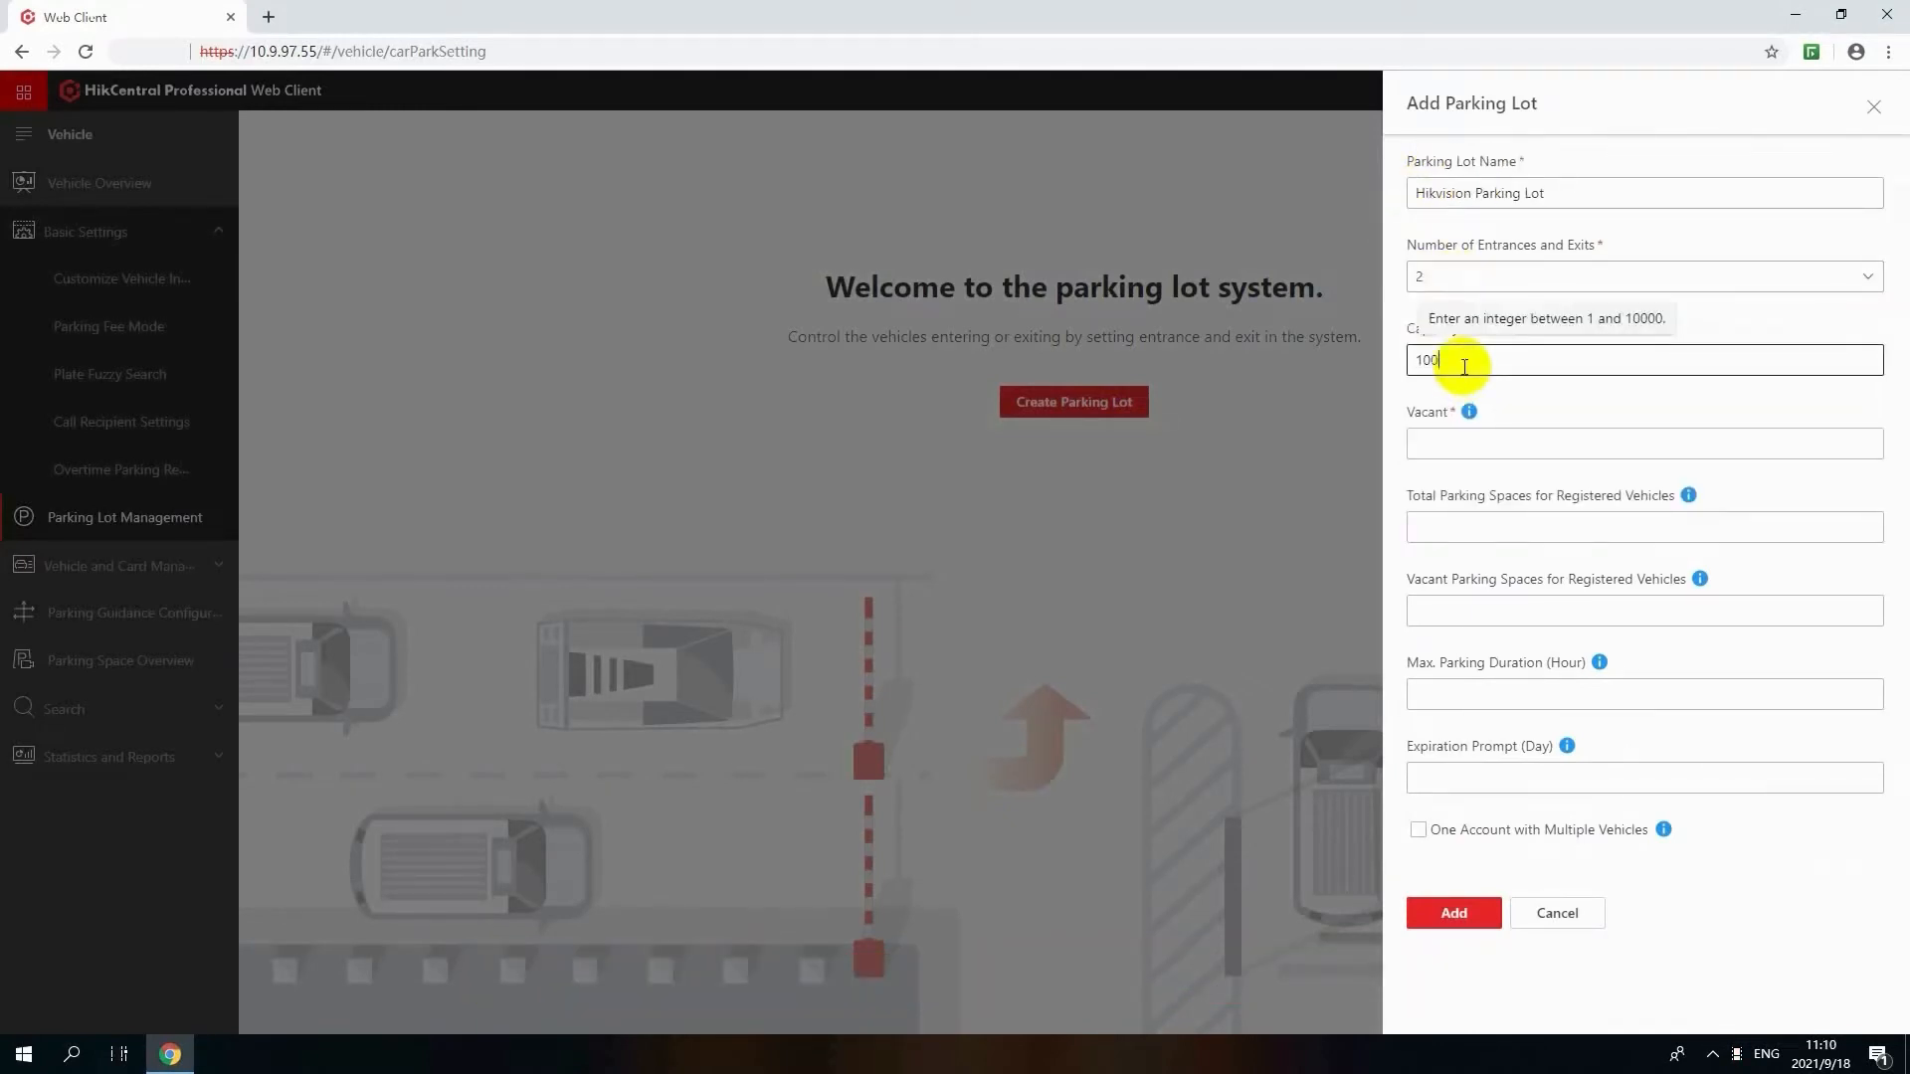
Set the vacant spaces, total registered-vehicle spaces and vacant registered-vehicle spaces to 980 each
left_click(1464, 443)
type("980")
left_click(1471, 525)
type("980")
left_click(1472, 607)
type("980")
Set the maximum parking duration to 24 hours and the expiration prompt to 7 days, and add the parking lot
left_click(1470, 693)
type("24")
left_click(1472, 776)
type("7")
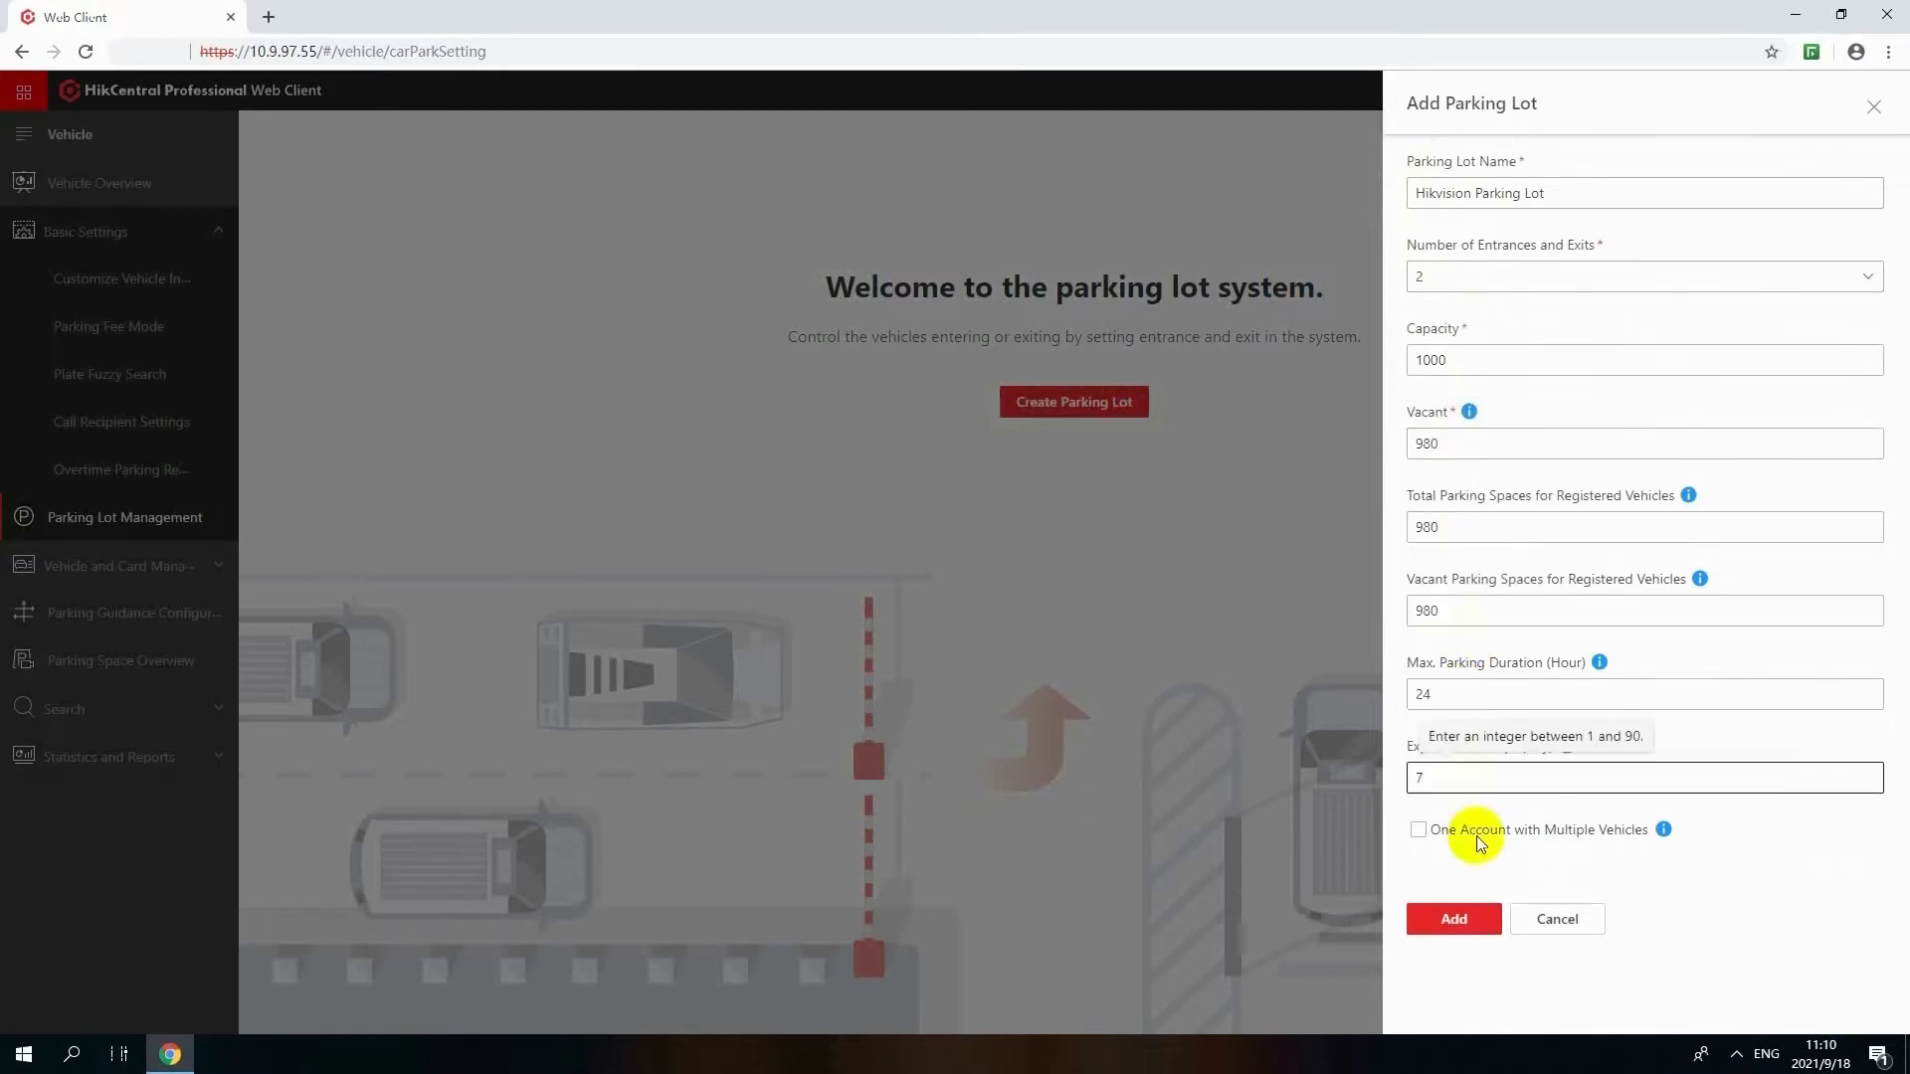
left_click(1466, 921)
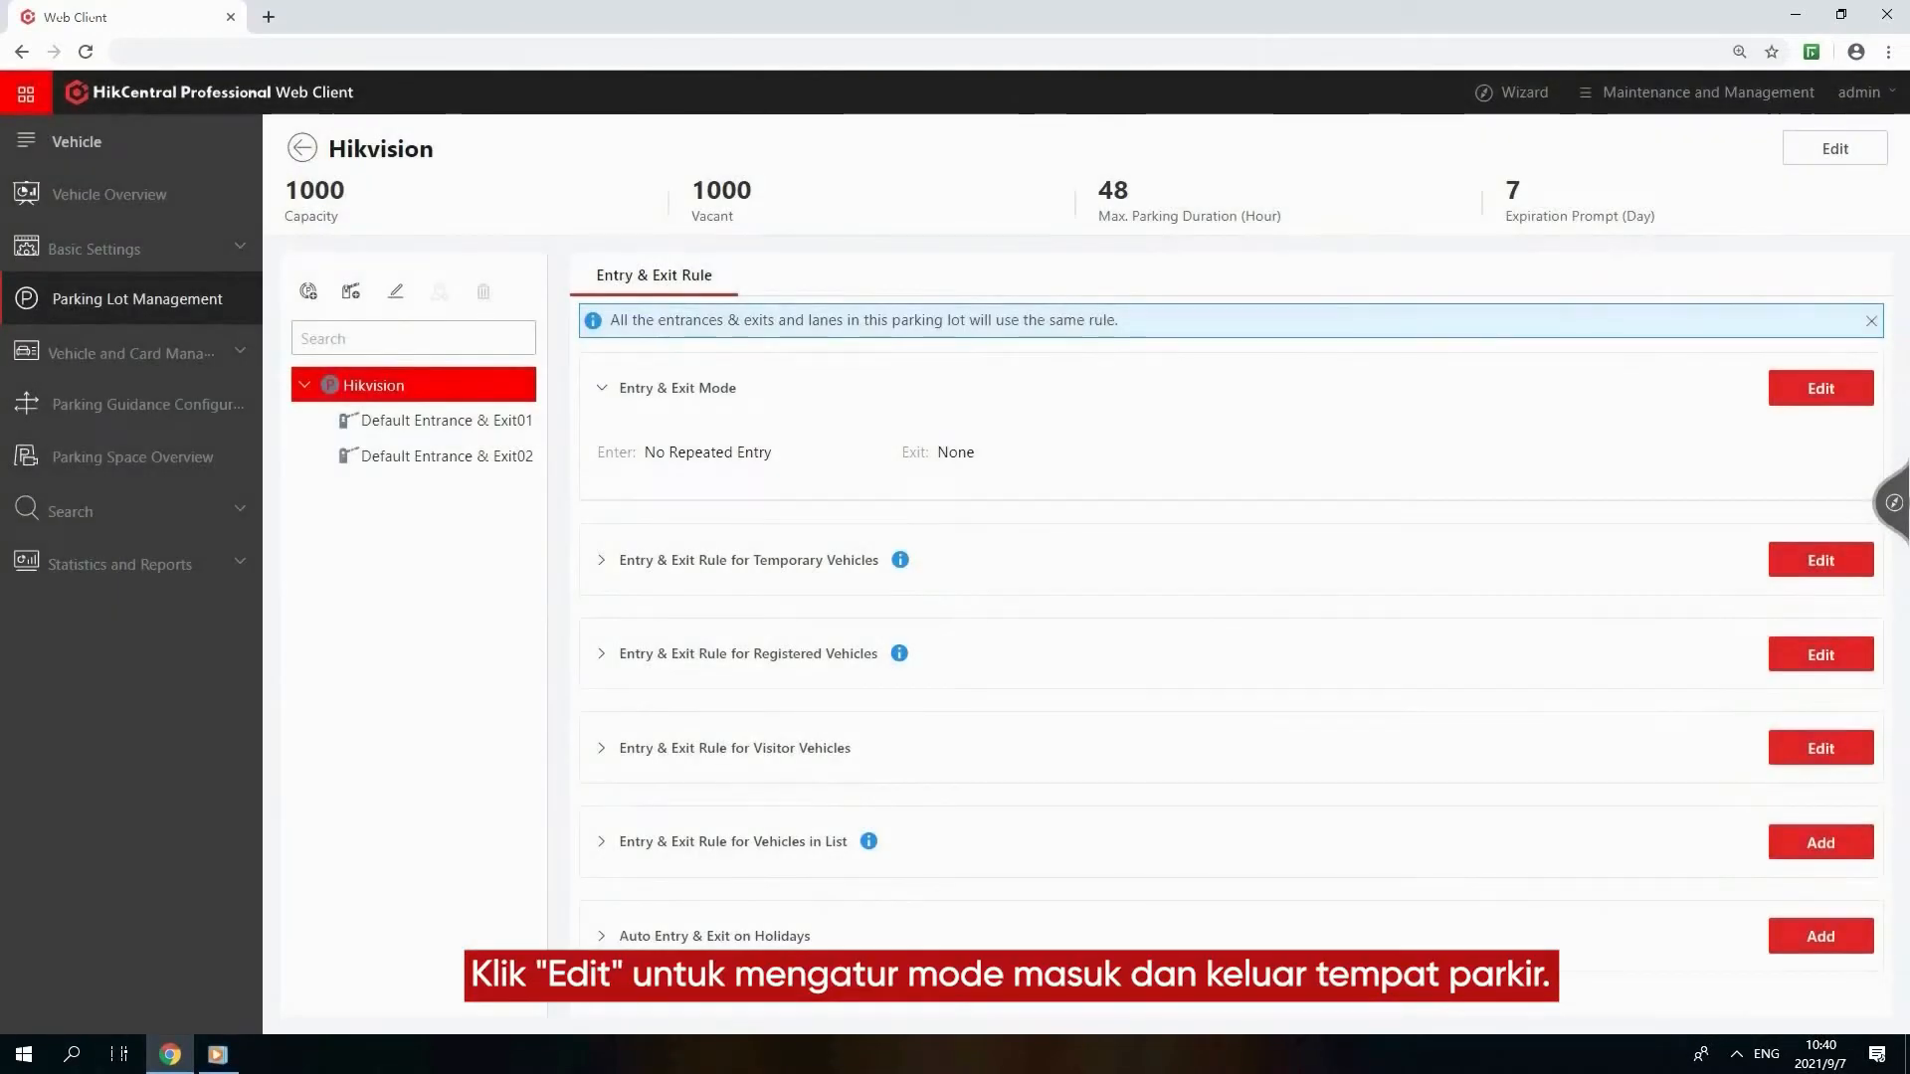
Edit the parking lot's entry and exit rules, giving registered vehicles automatic all-day entry and exit, allowed even without vacancy
left_click(1820, 388)
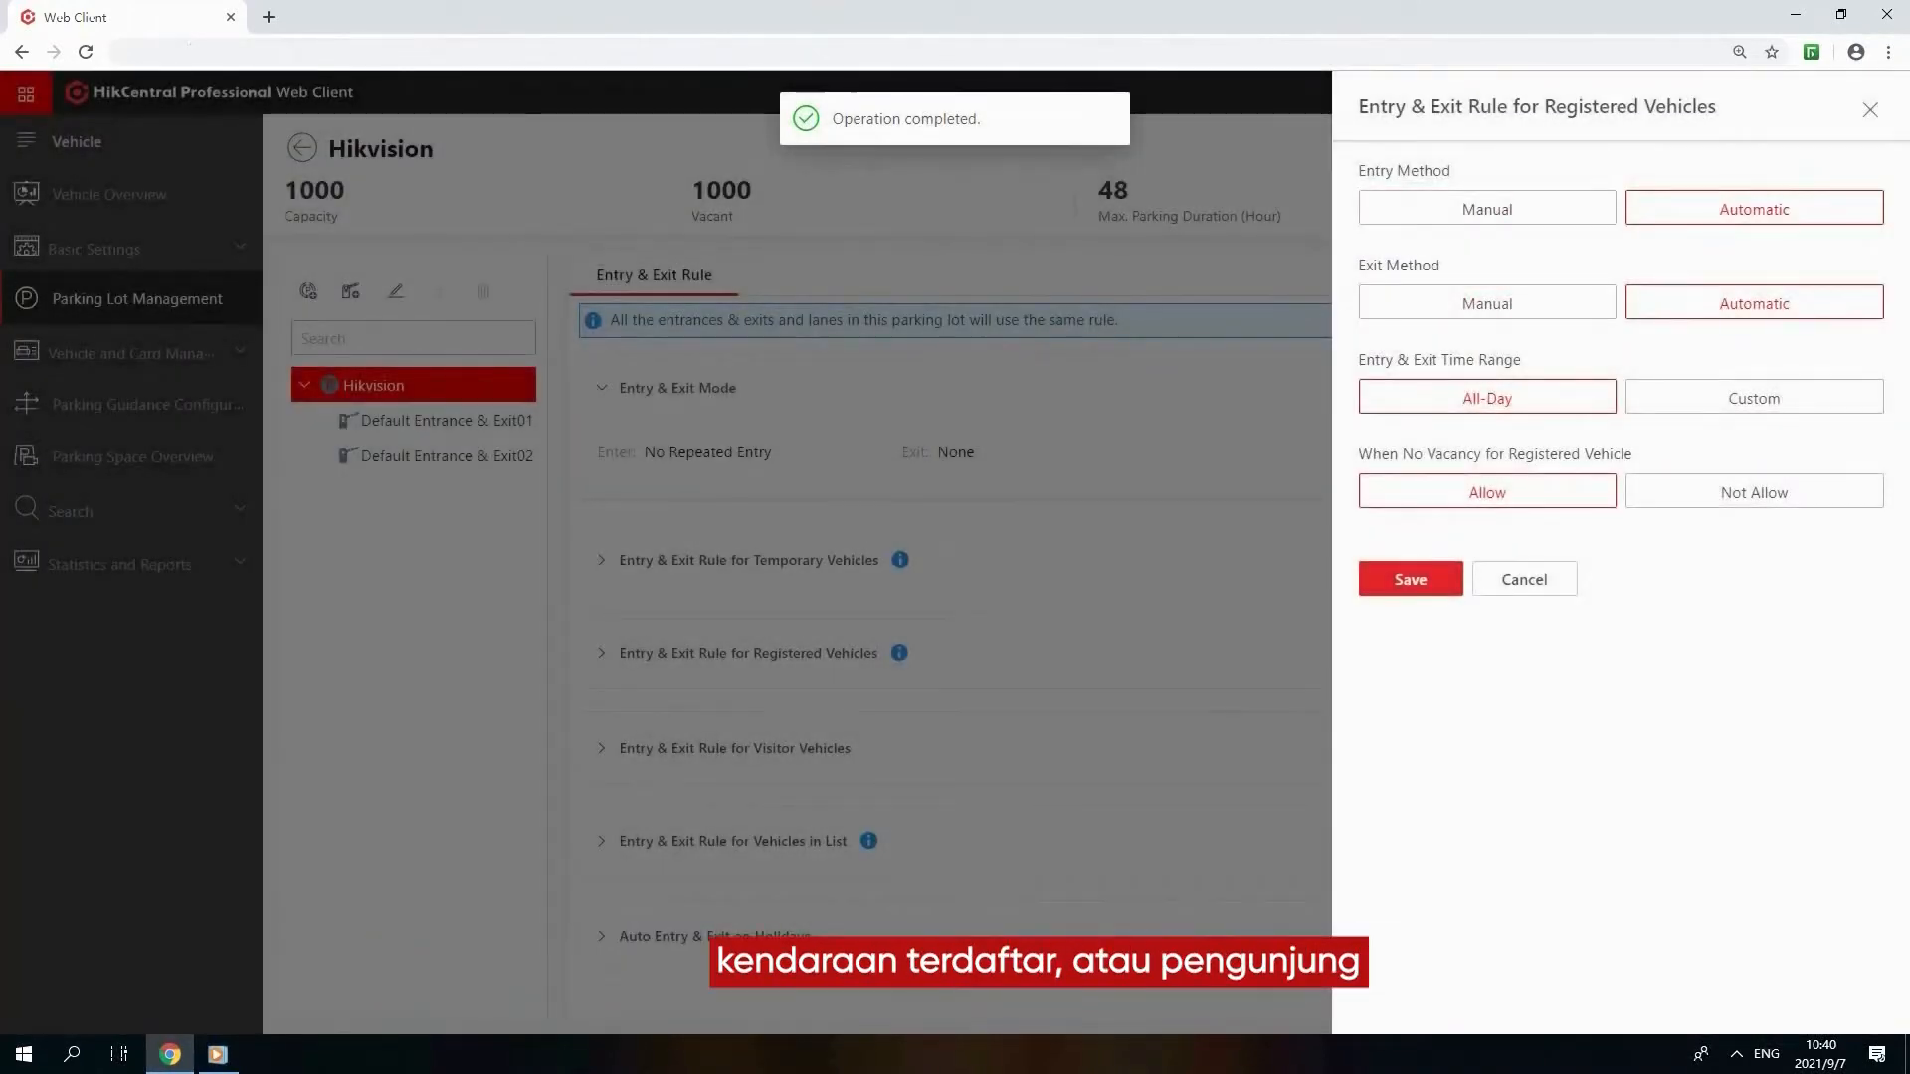
left_click(1410, 579)
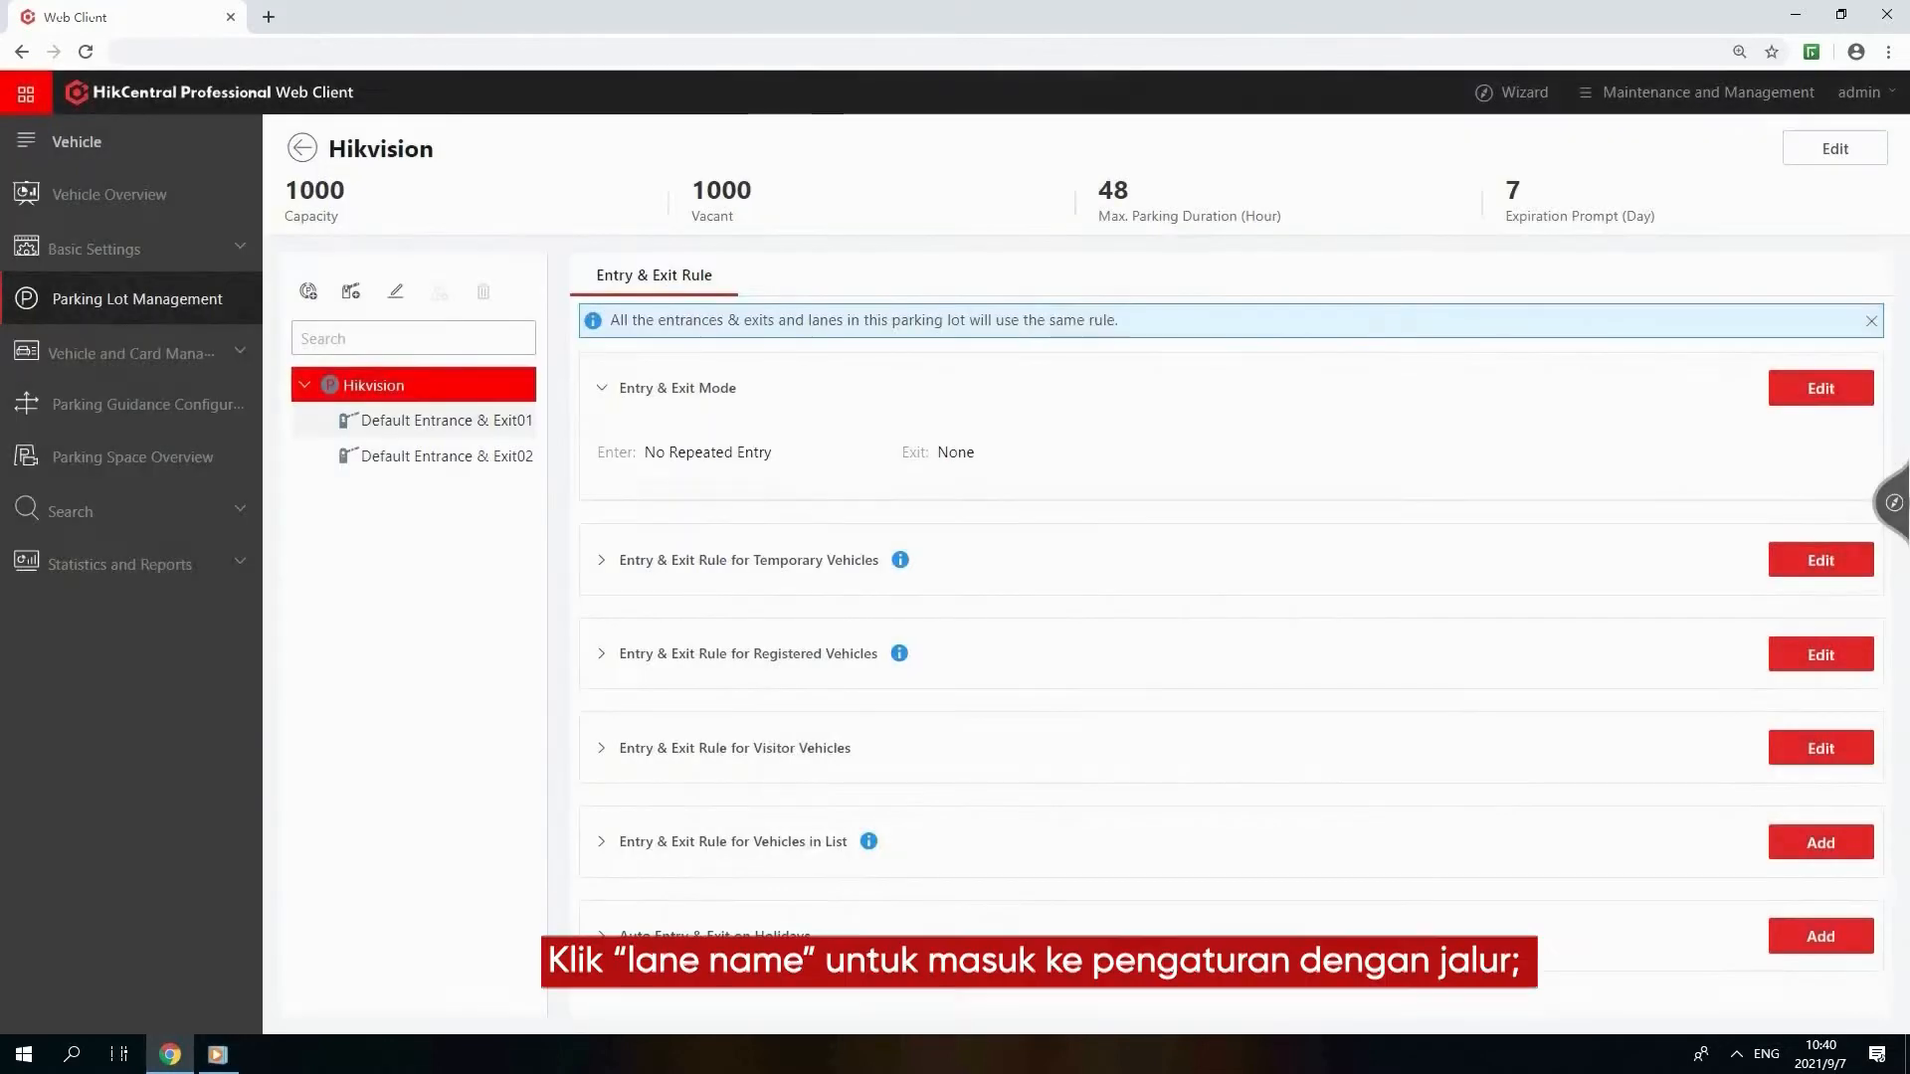
Rename Default Entrance & Exit01 to East Gate
left_click(445, 420)
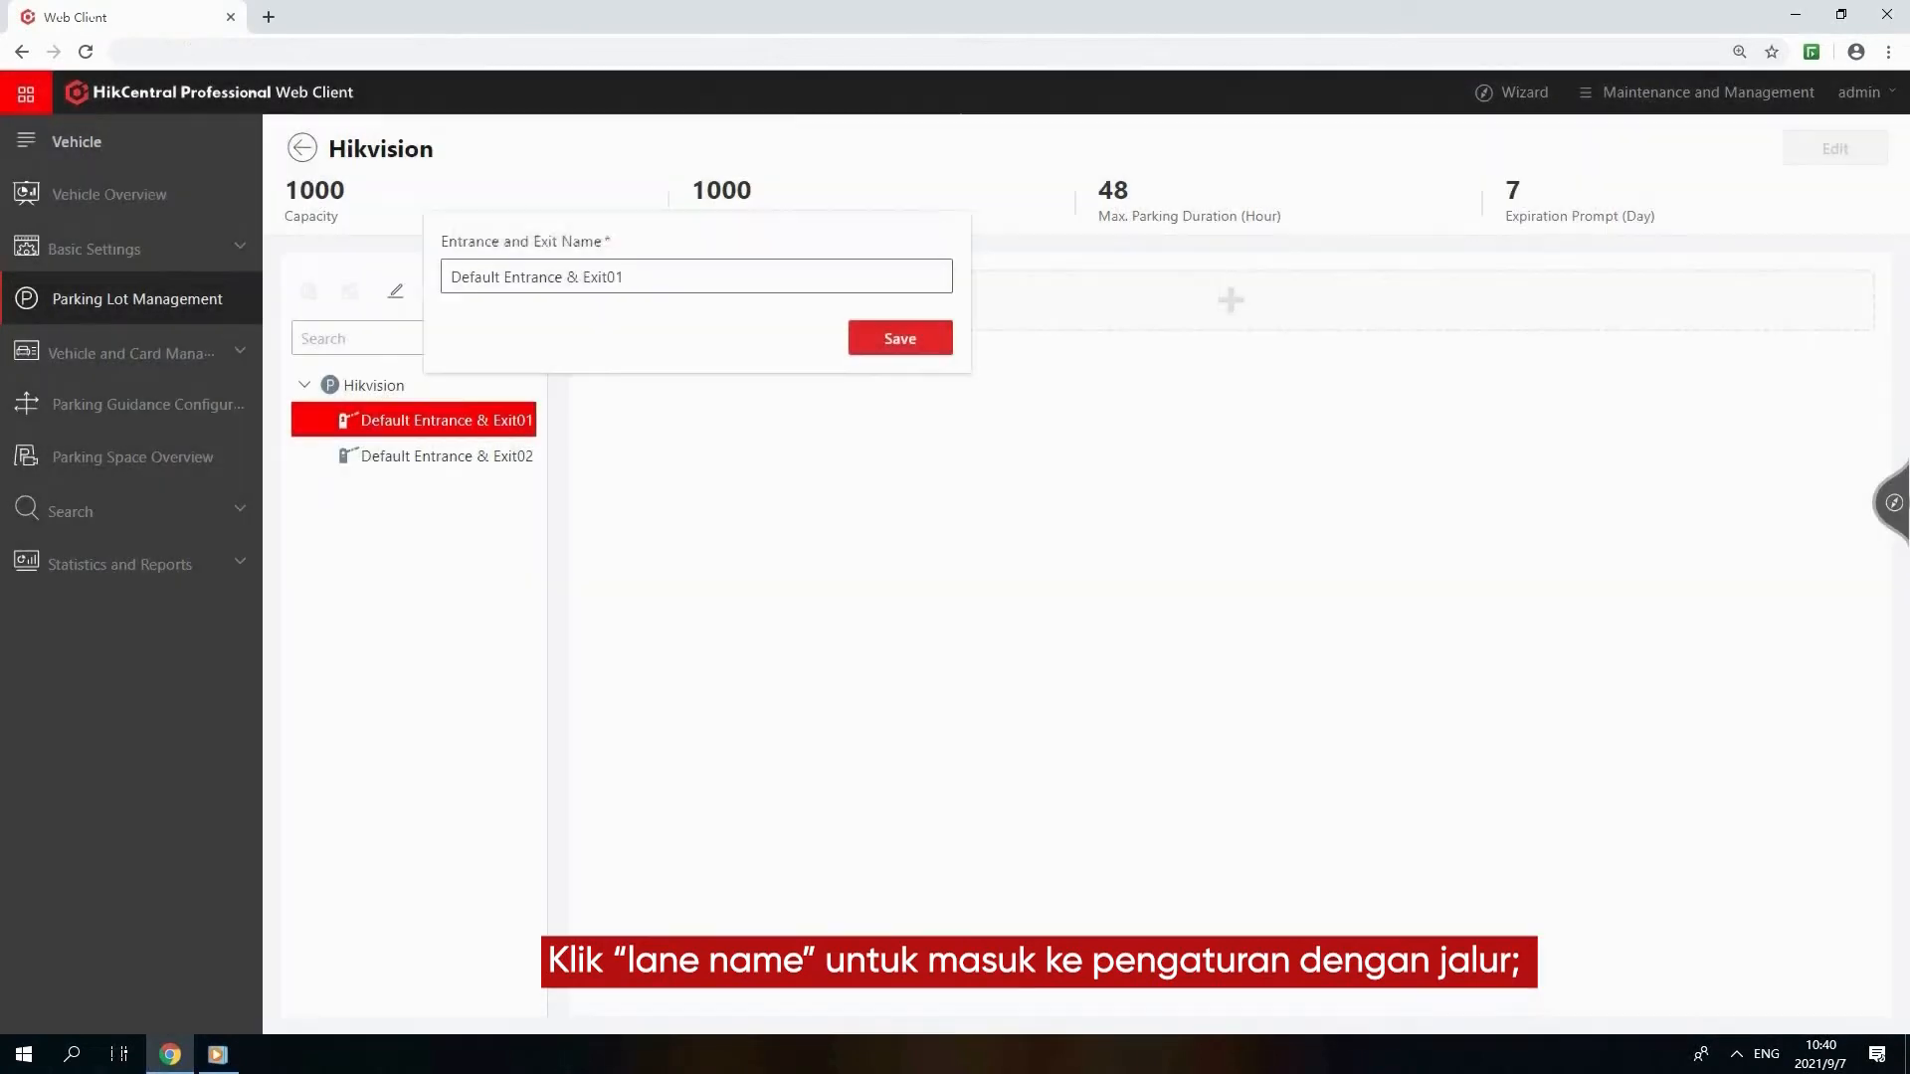
key("ctrl+a")
type("East Gate")
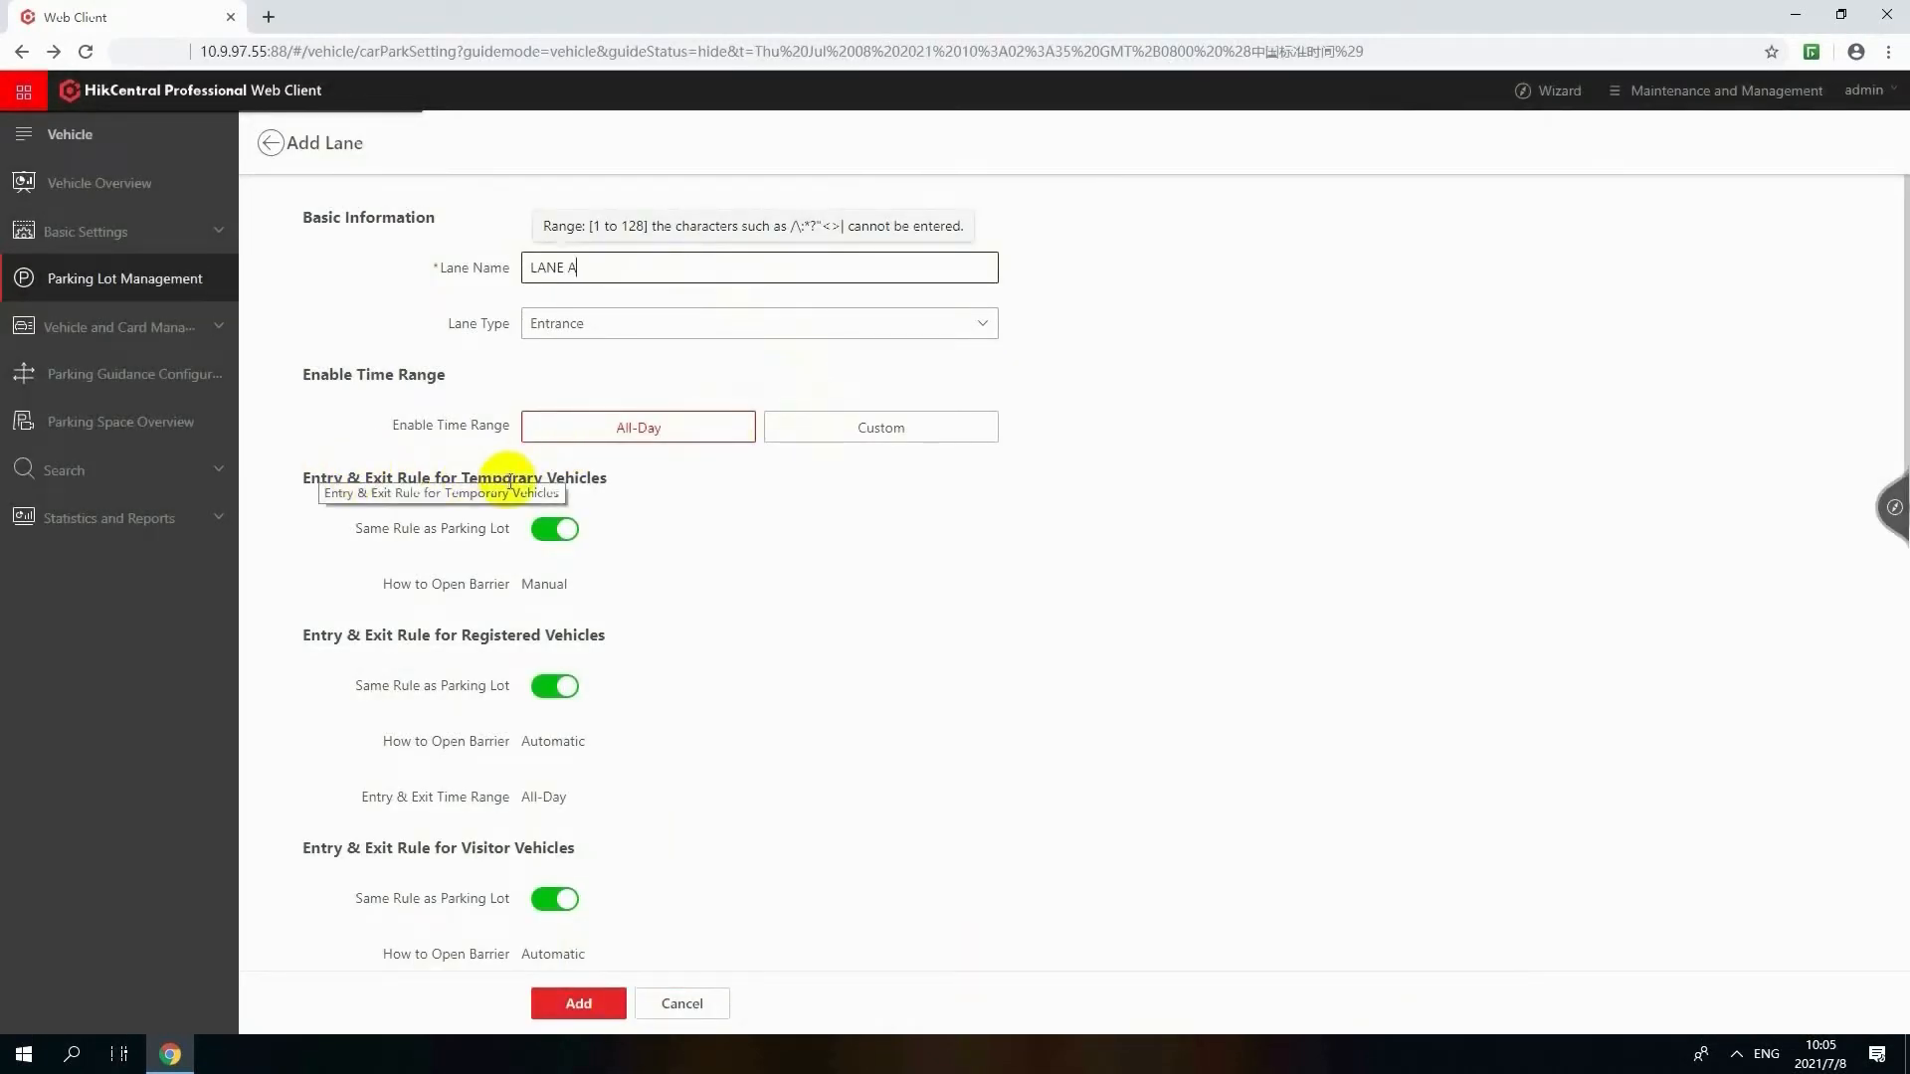
Link lane LANE A to the capture unit Entrance and the video intercom device Entrance KV8213
scroll(647, 534, "down", 8)
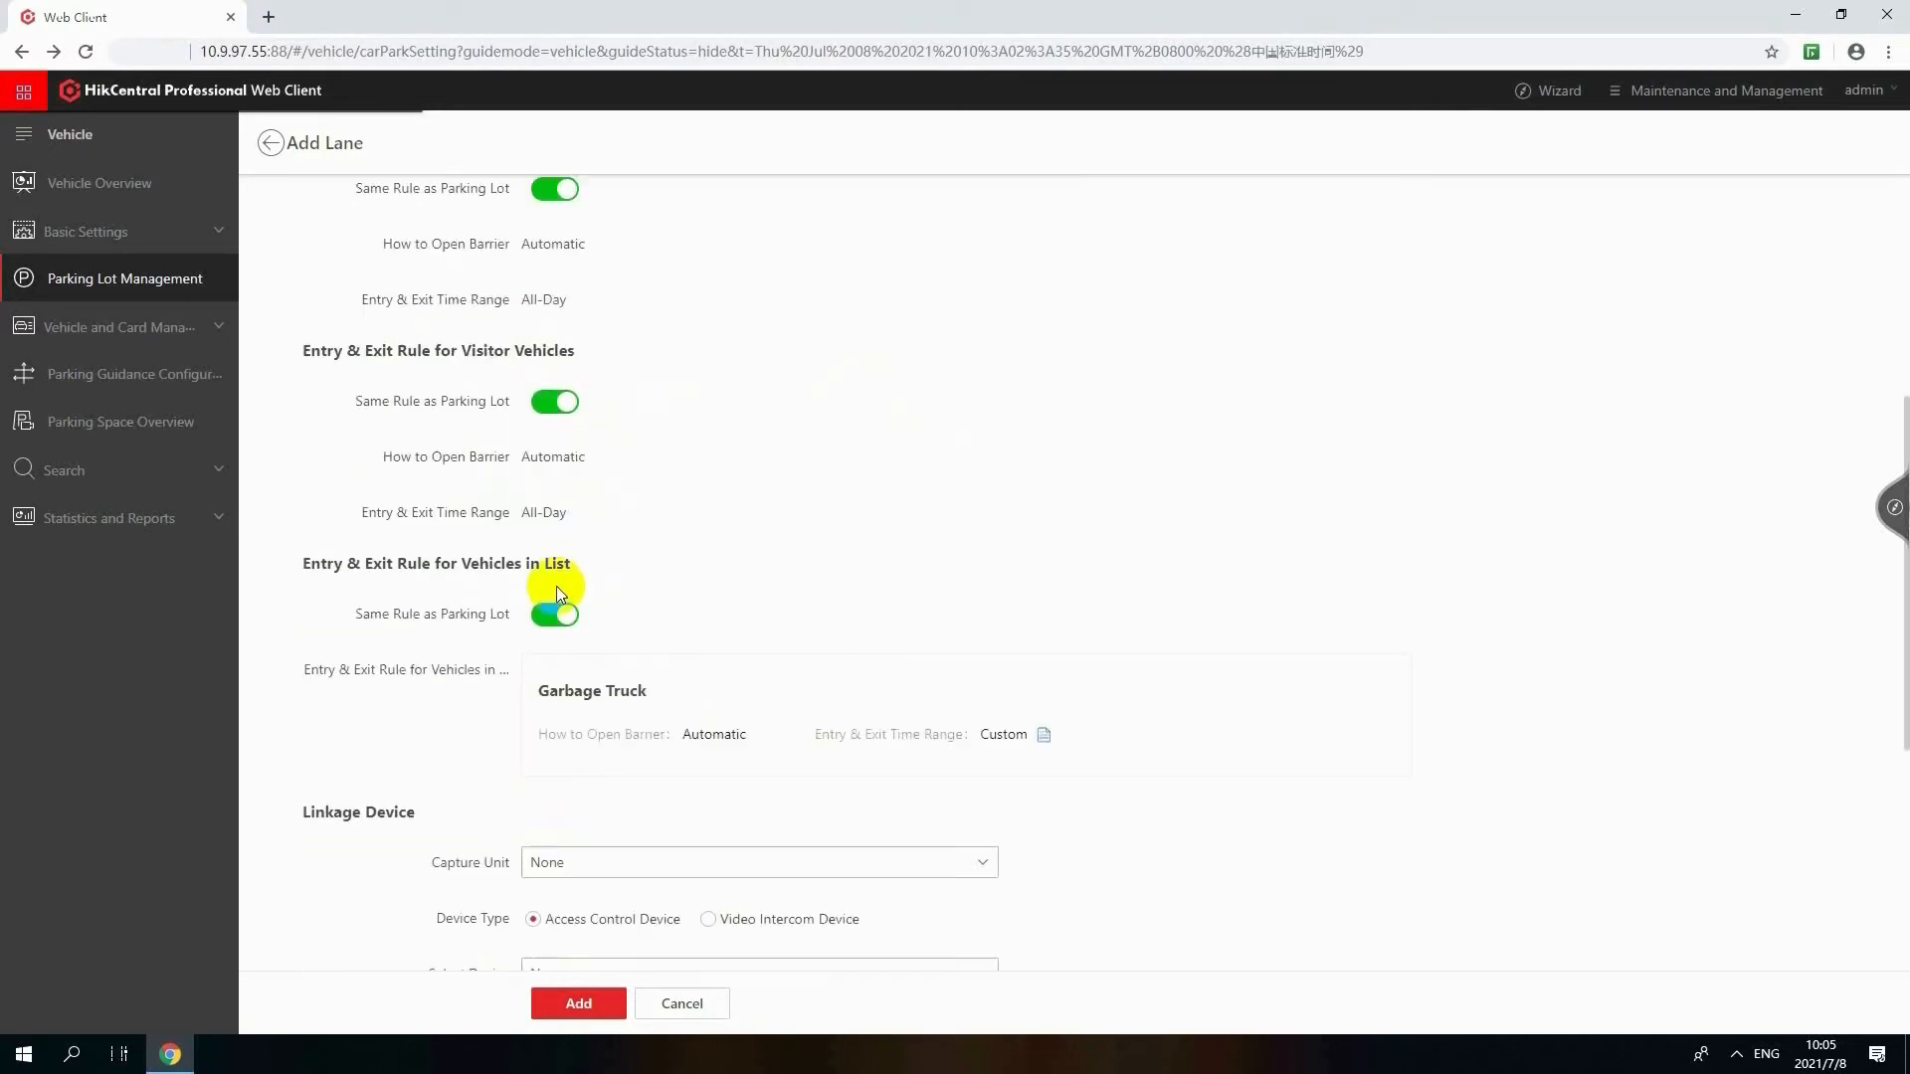
left_click(675, 579)
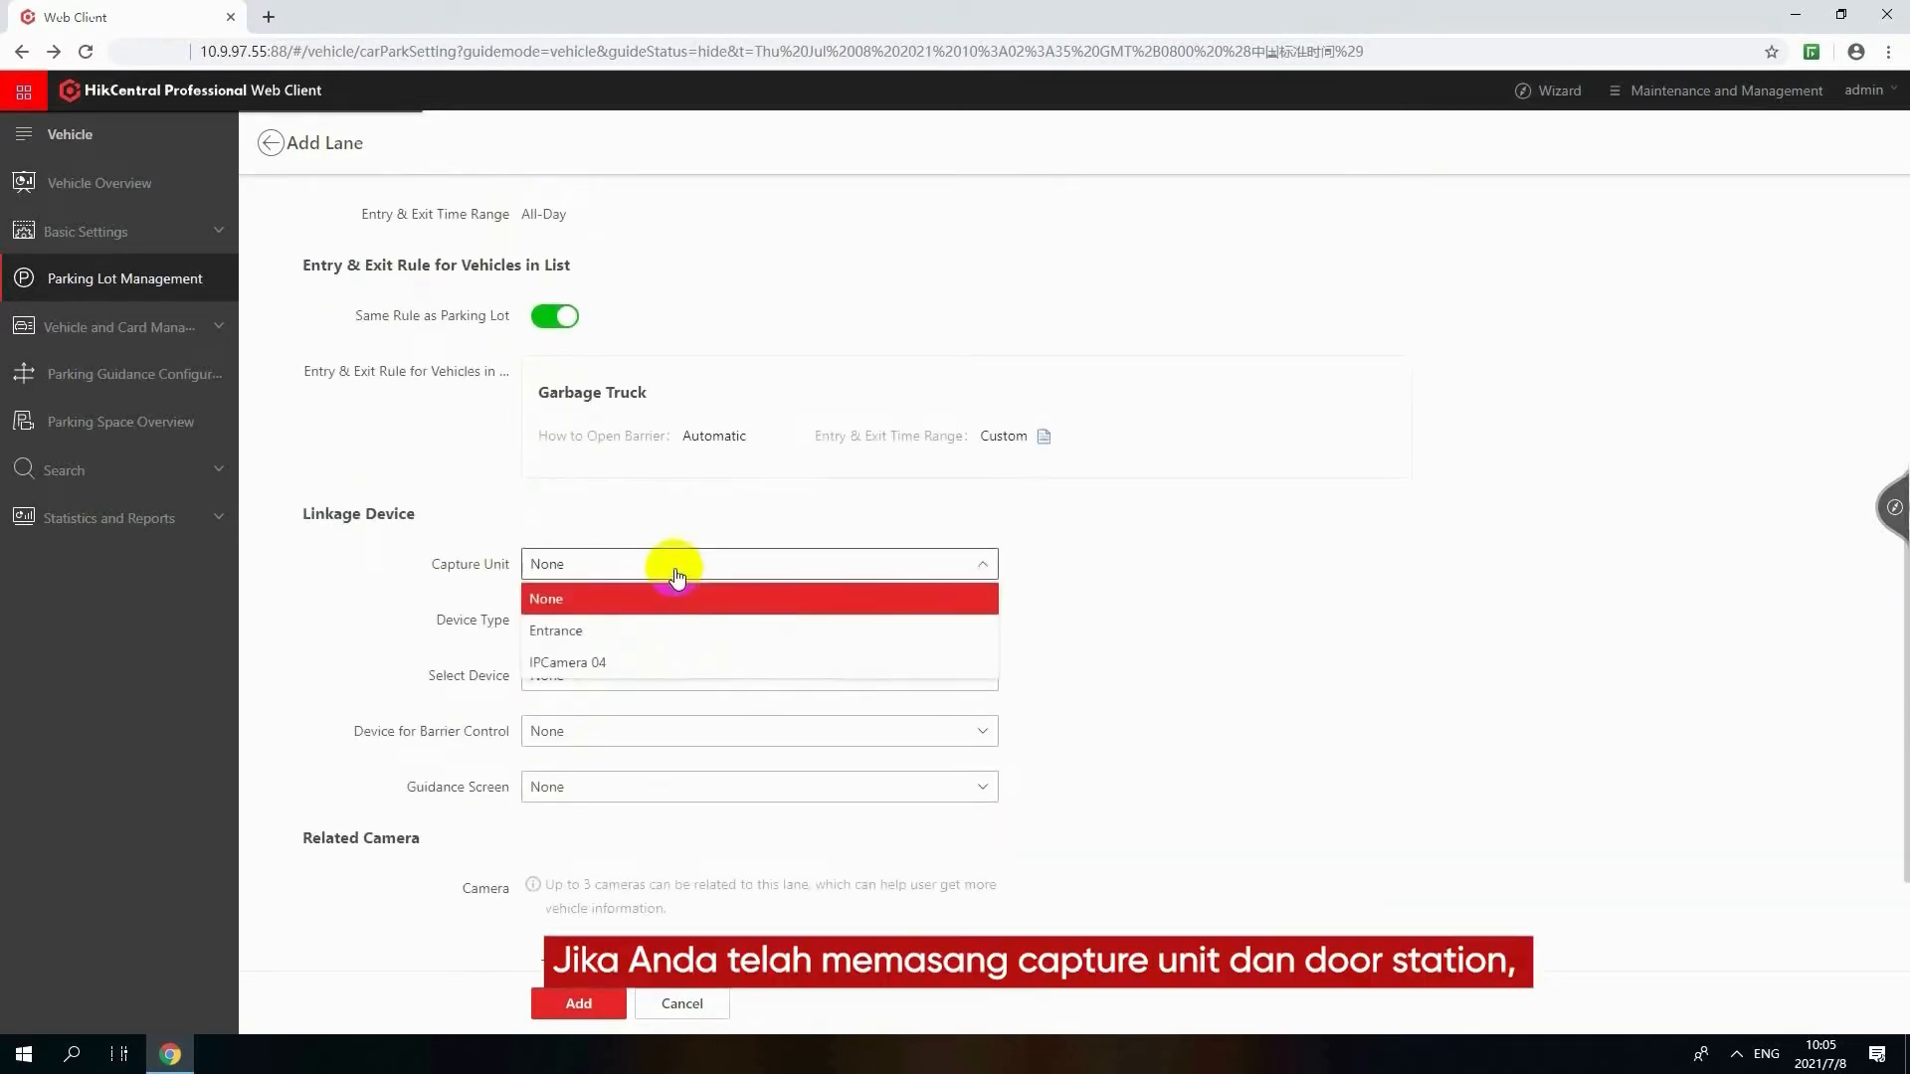
left_click(648, 631)
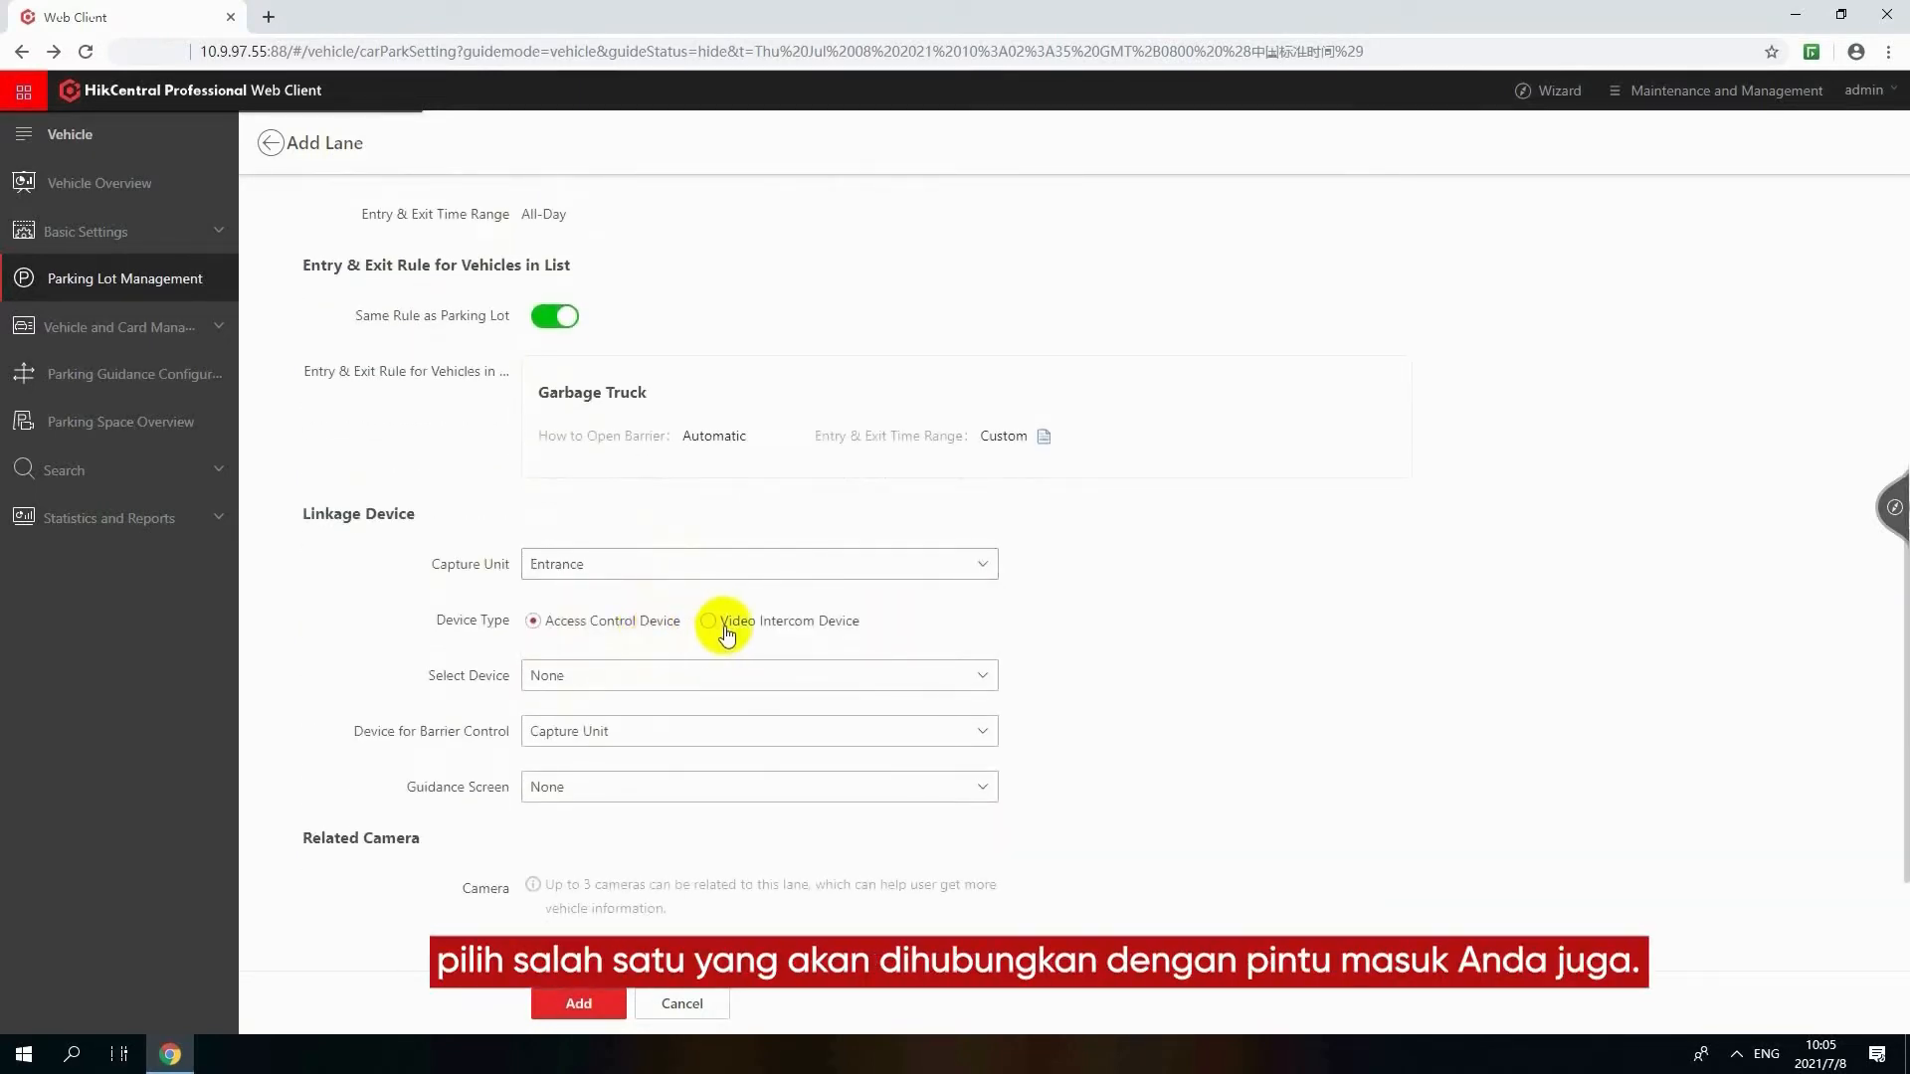
scroll(726, 634, "down", 2)
left_click(972, 481)
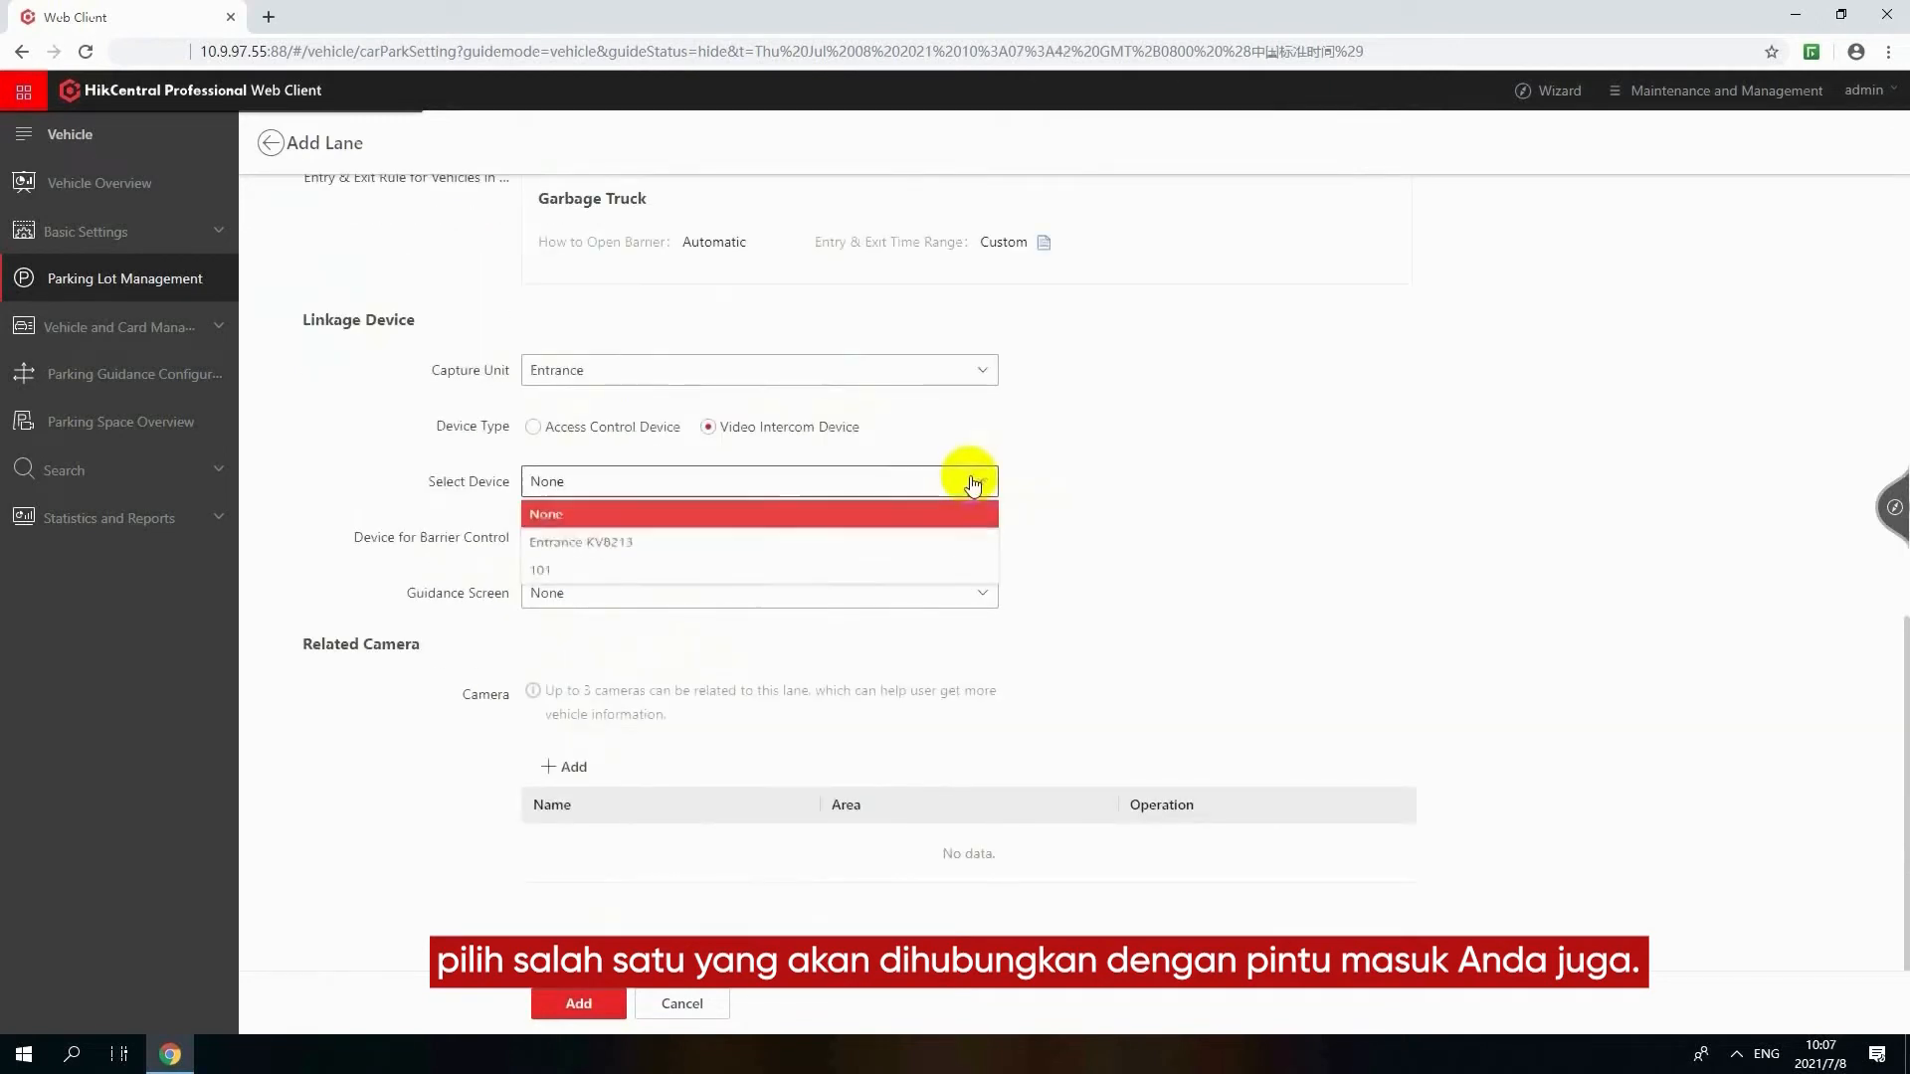
left_click(947, 547)
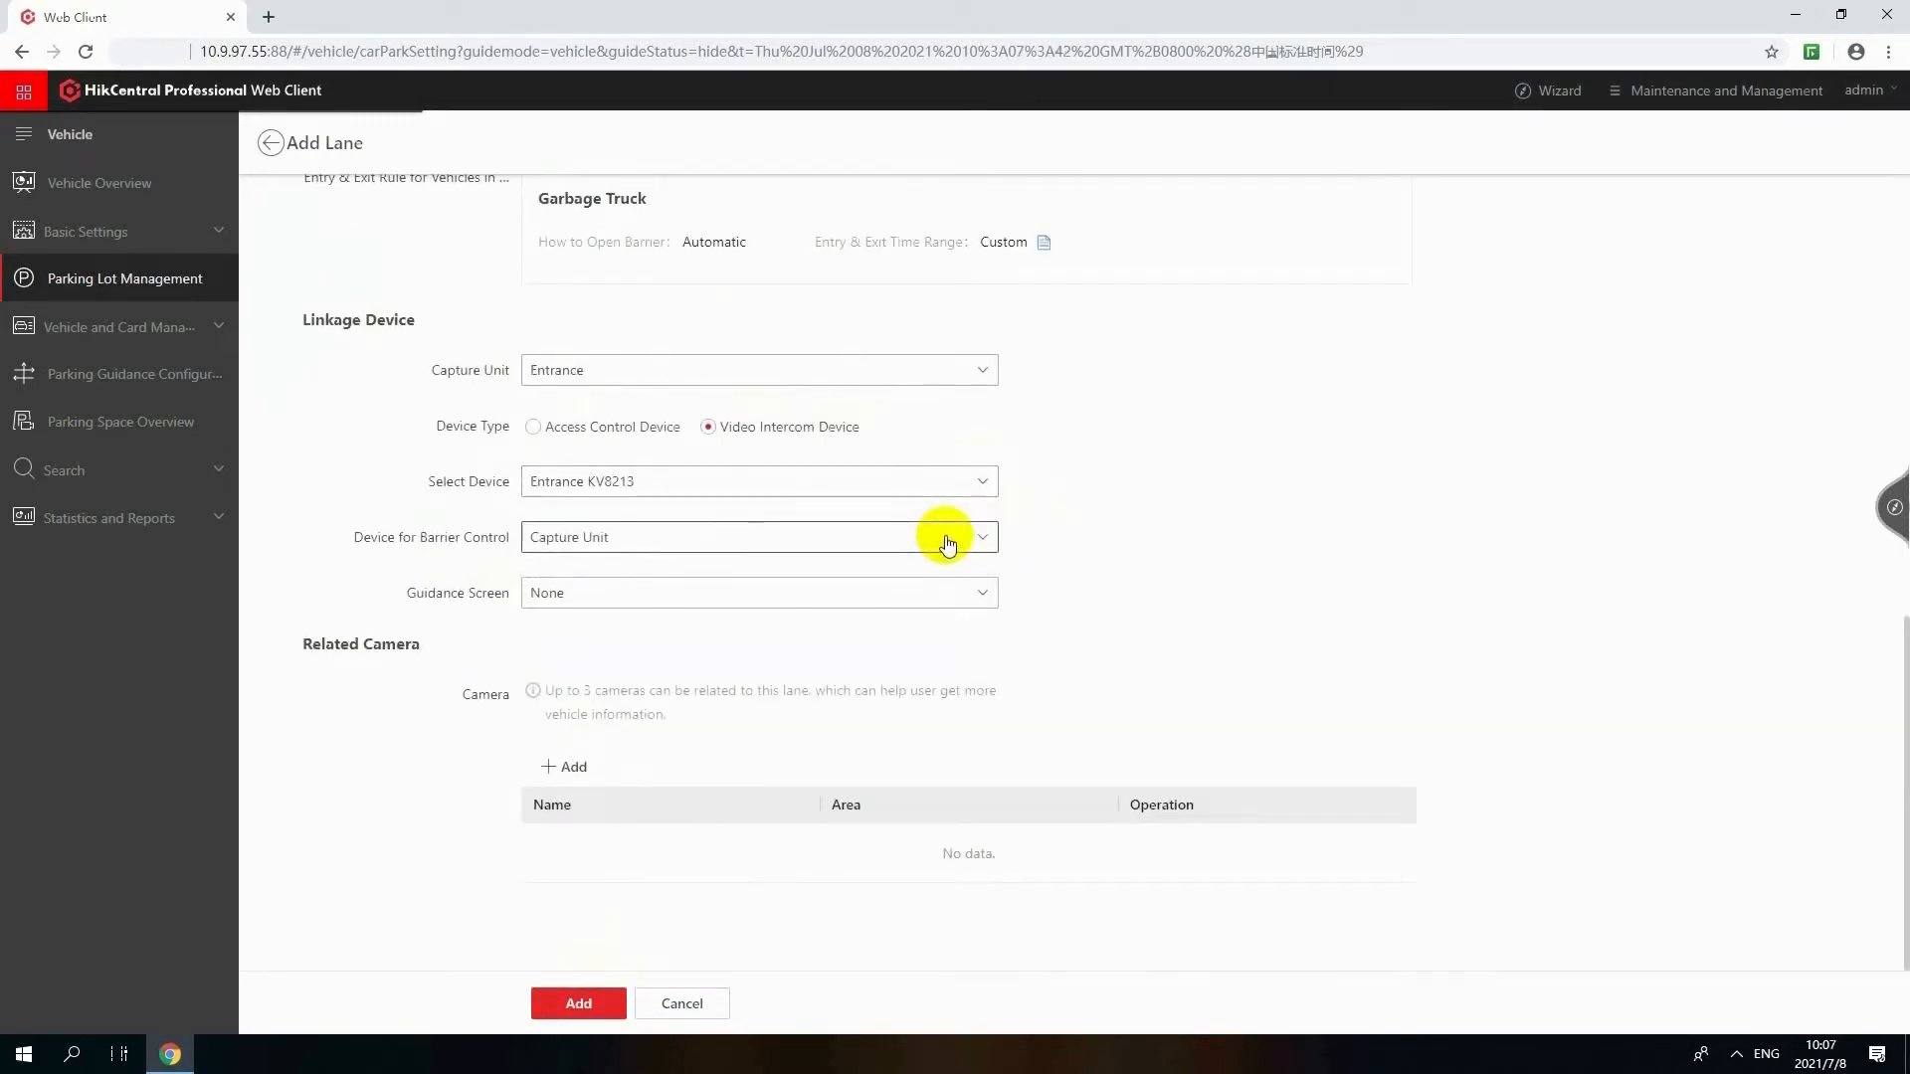
Add the Playground camera from area 10.9.97.33 as the lane's related camera
left_click(569, 766)
left_click(560, 459)
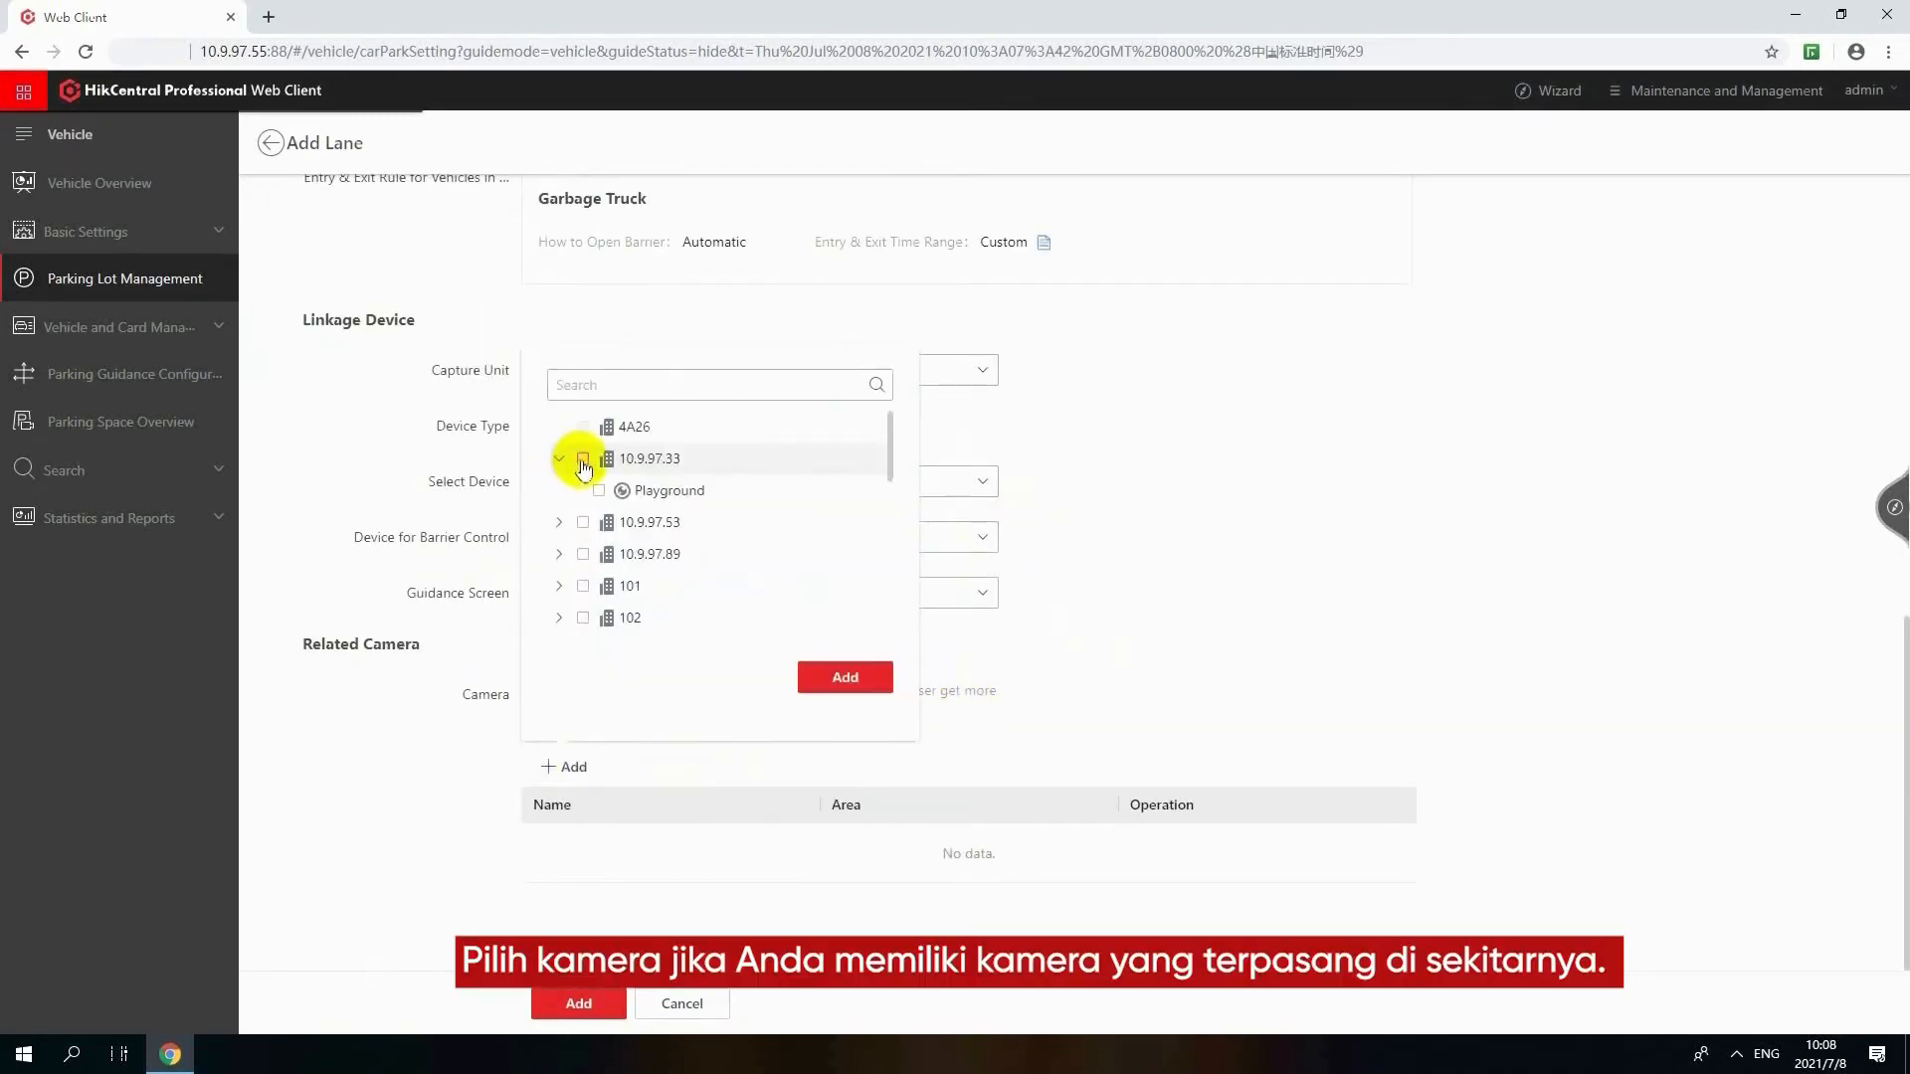
left_click(867, 668)
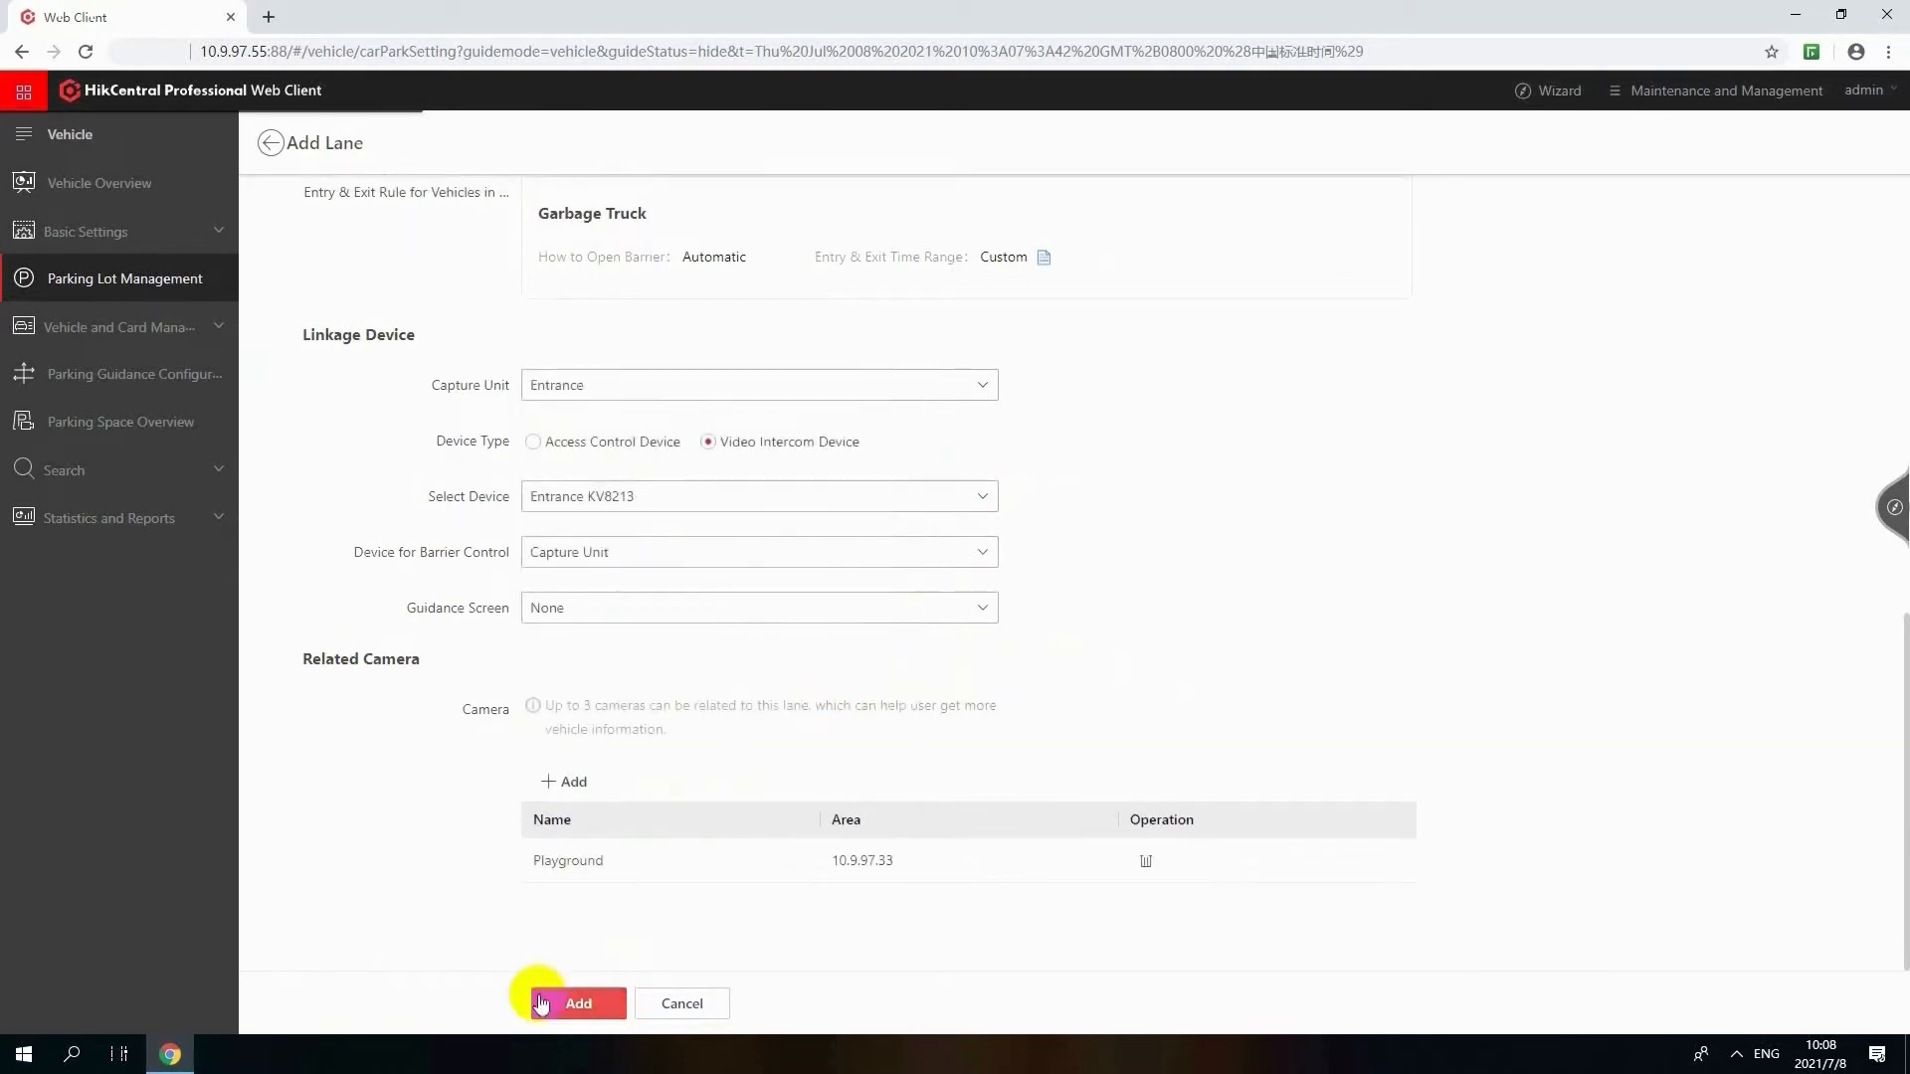
Save LANE A, then start adding another lane named LANE B with Exit as its lane type
left_click(542, 997)
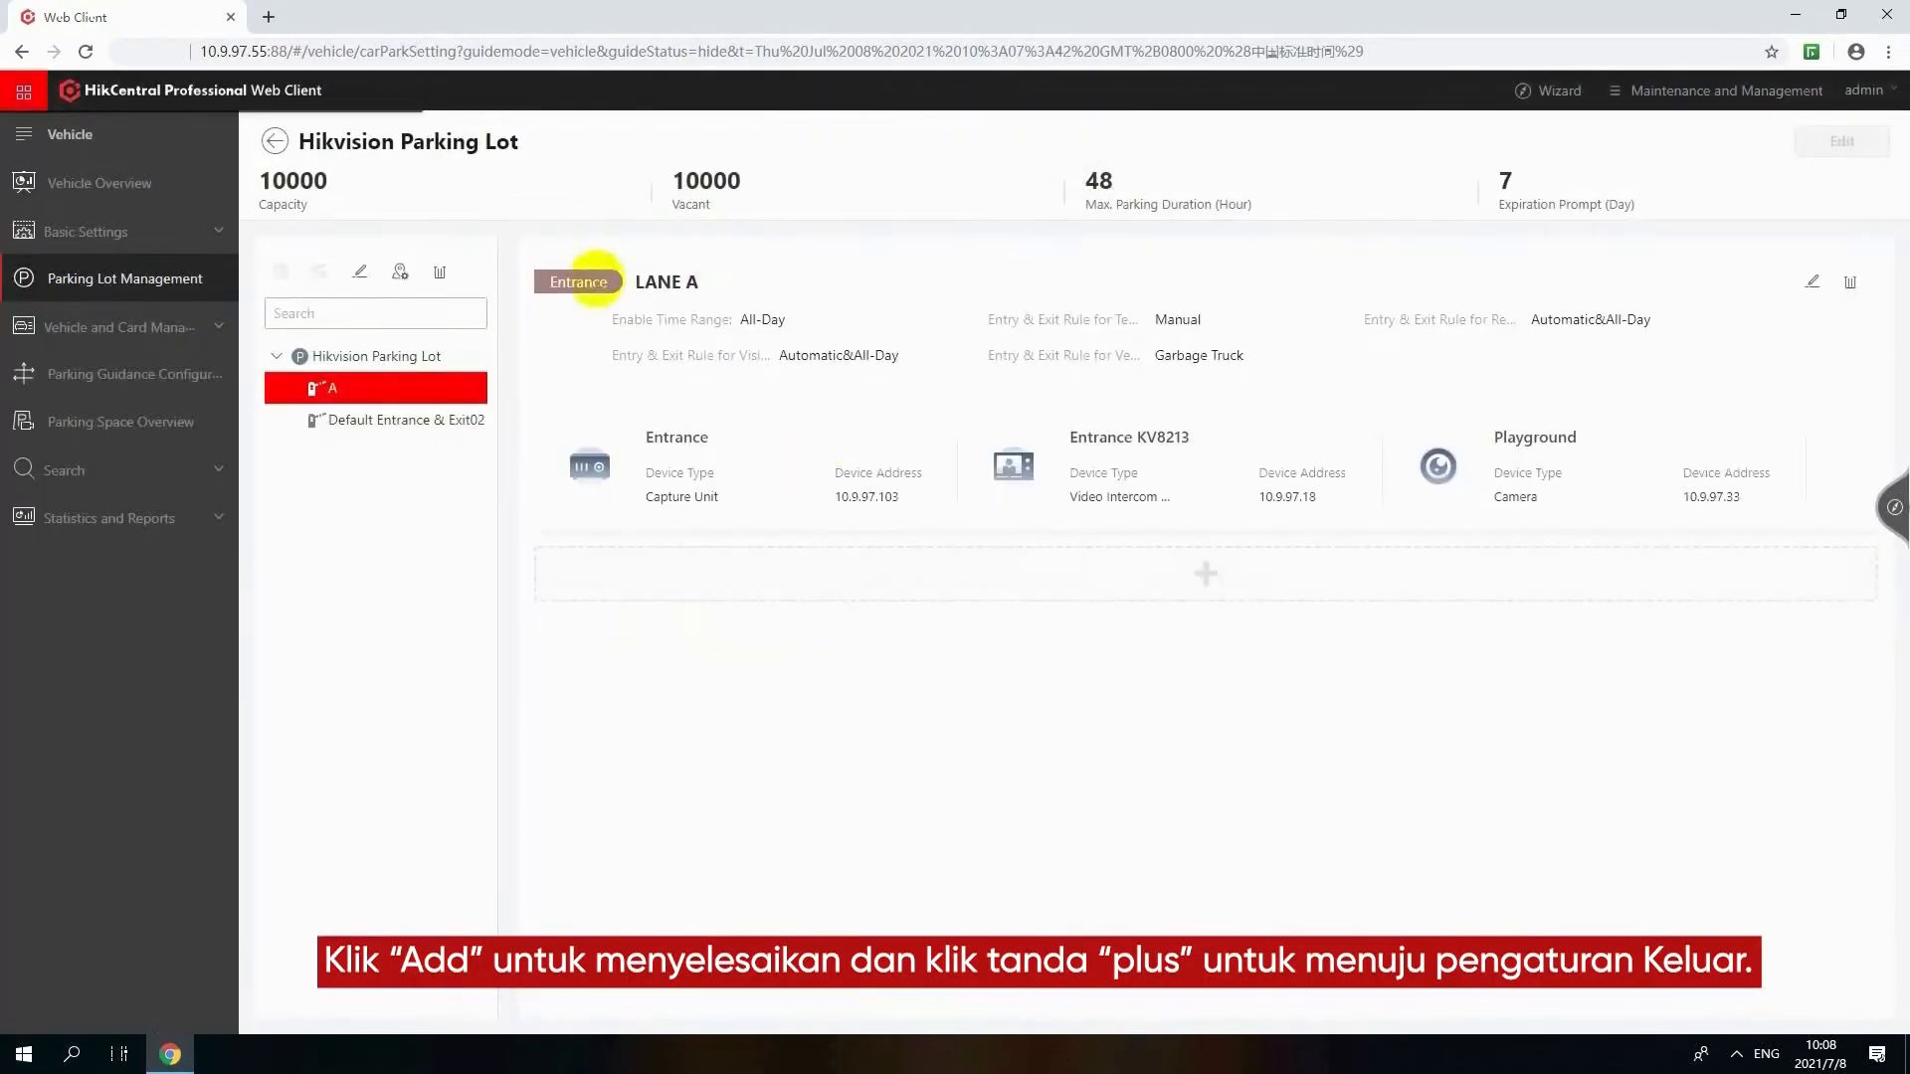
left_click(1206, 574)
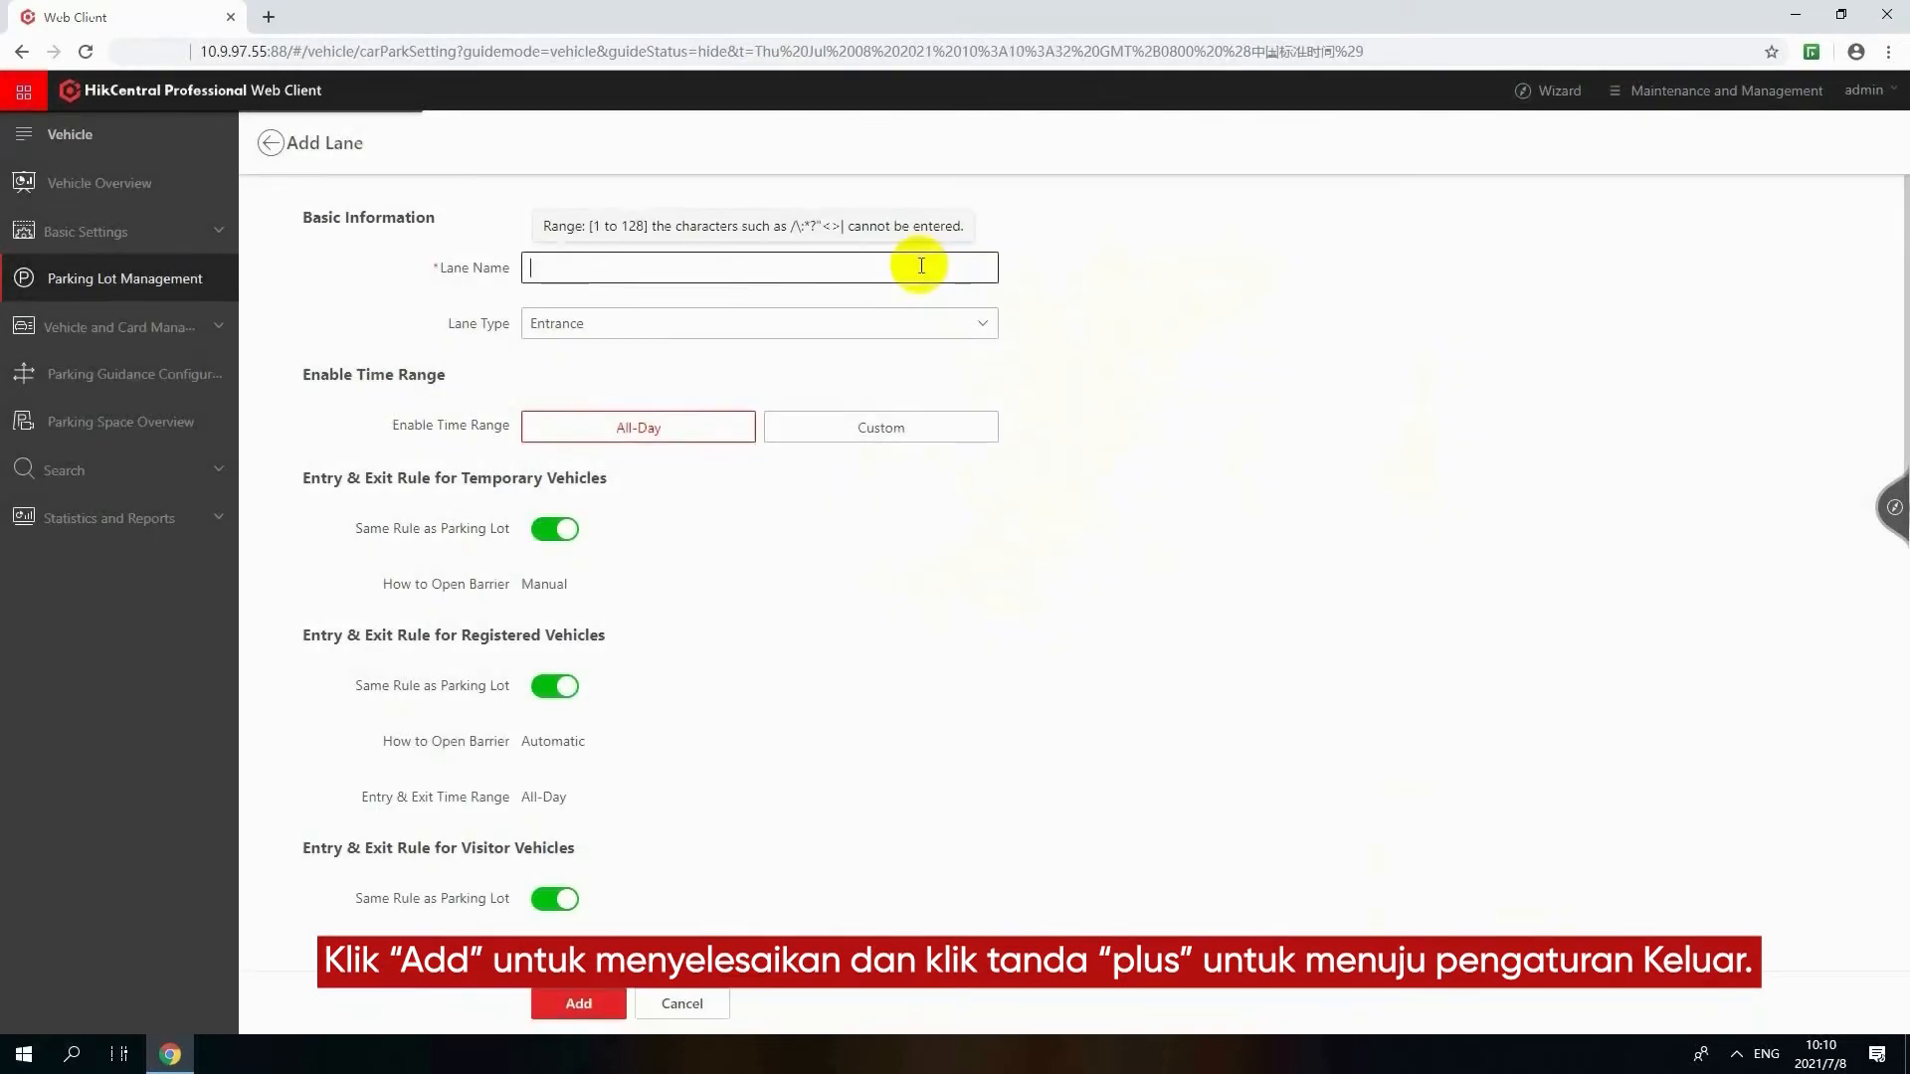
left_click(921, 265)
type("LANE B")
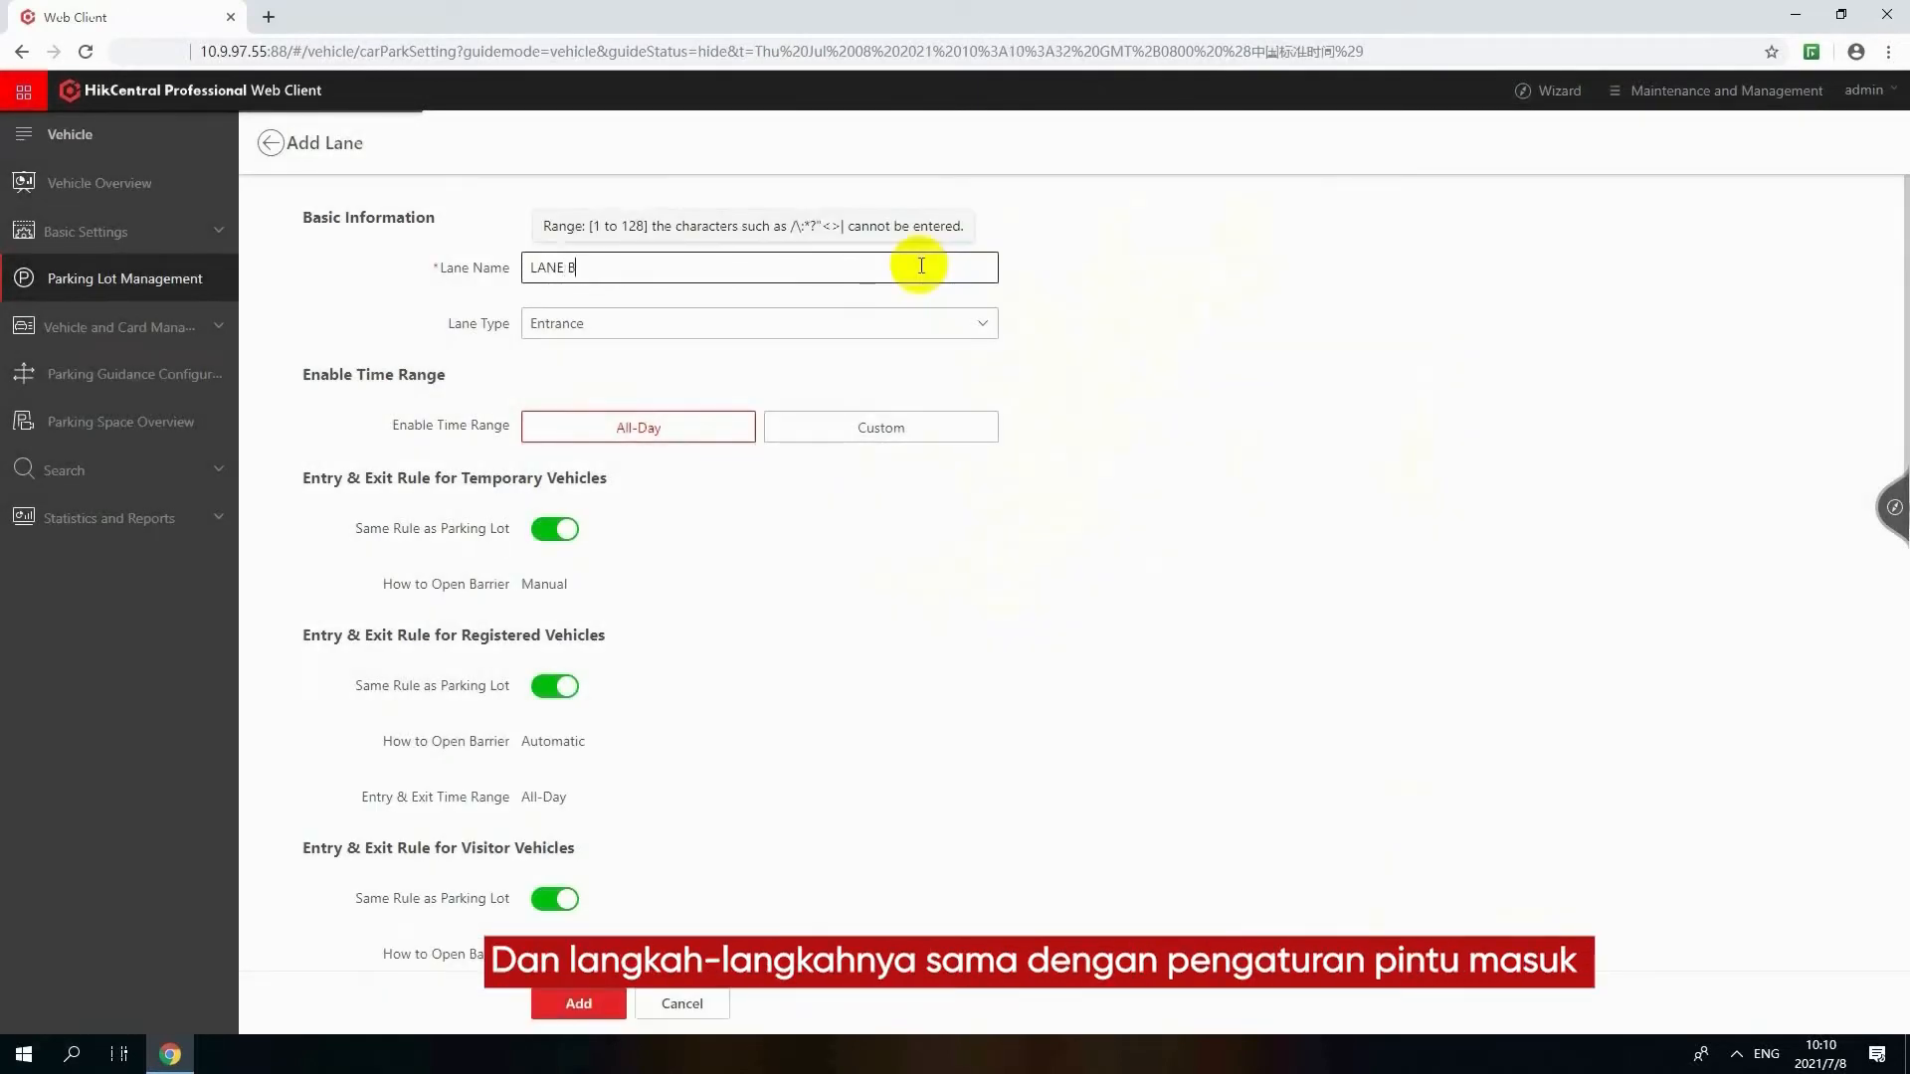
left_click(912, 319)
left_click(901, 387)
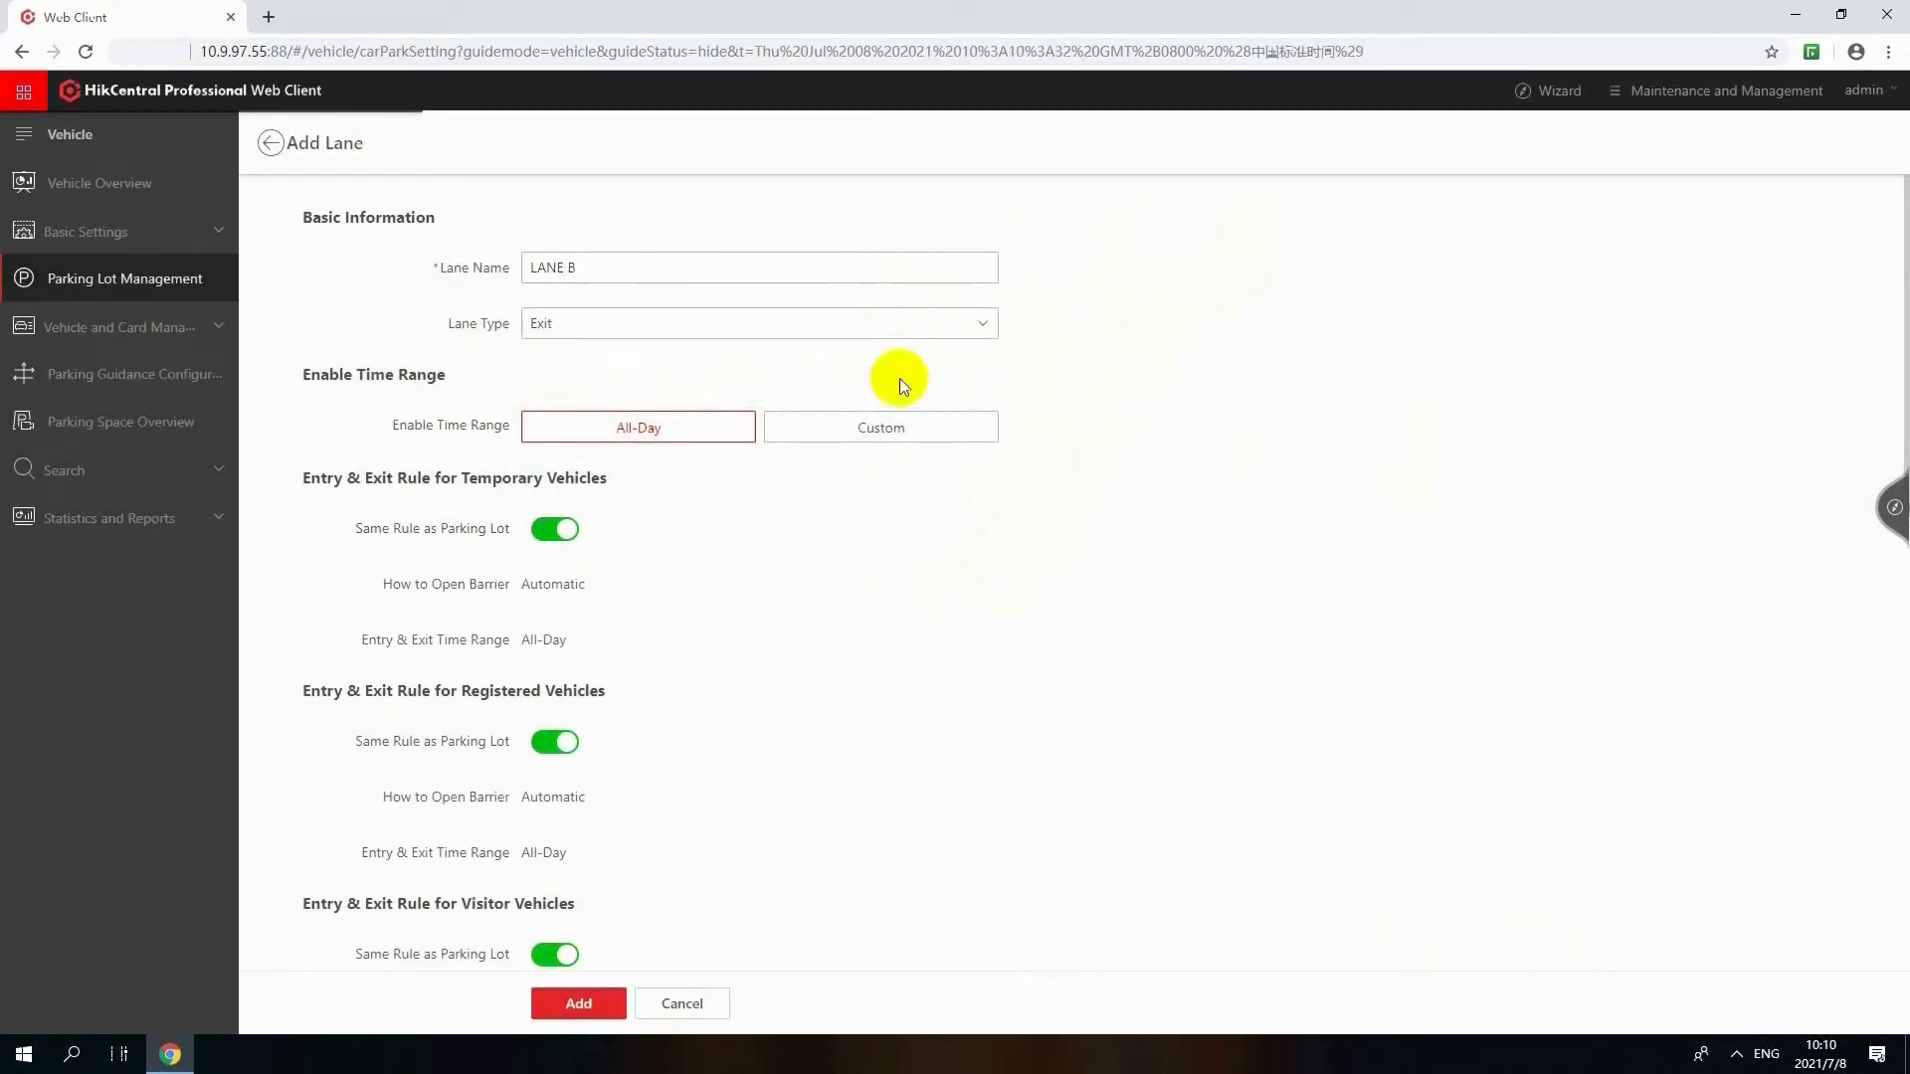
Link LANE B to the capture unit IPCamera 04 and set Capture Unit as its device for barrier control
scroll(784, 474, "down", 5)
scroll(785, 474, "down", 5)
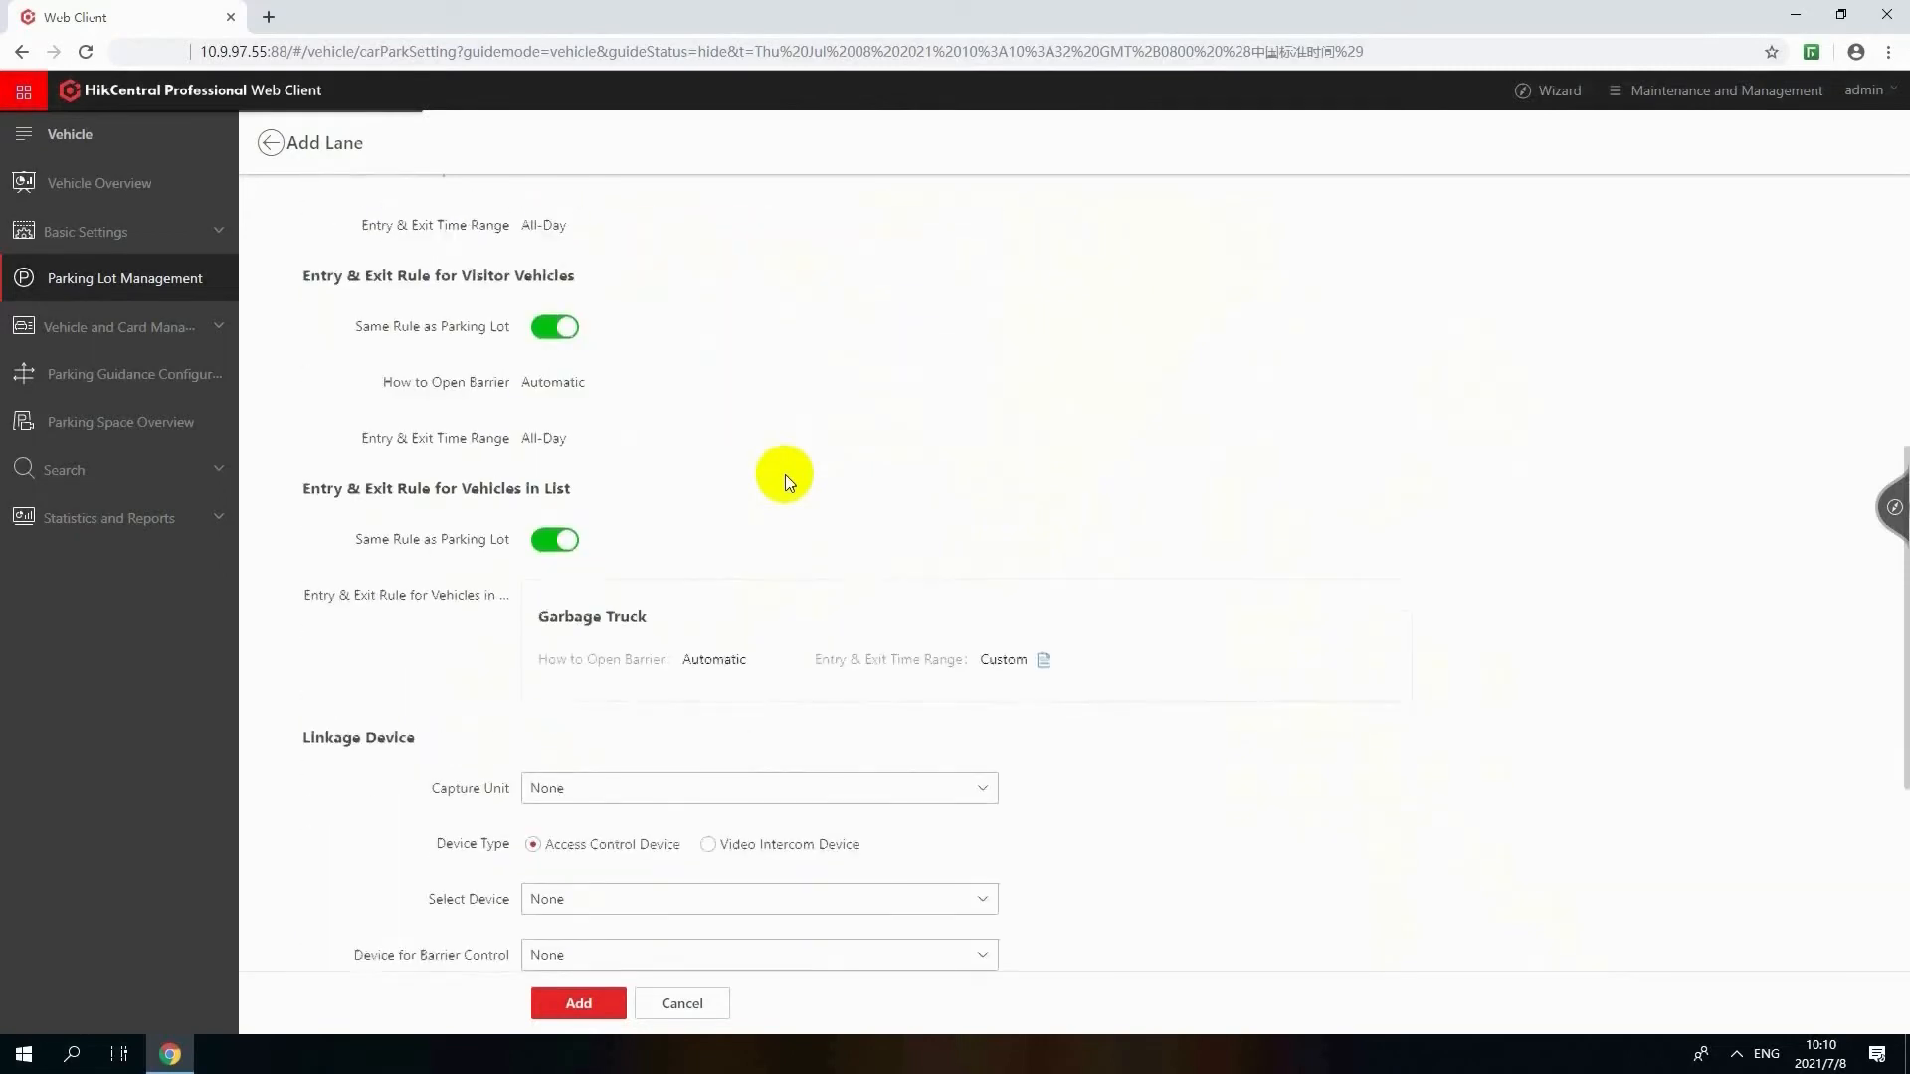
left_click(786, 421)
left_click(796, 520)
left_click(823, 587)
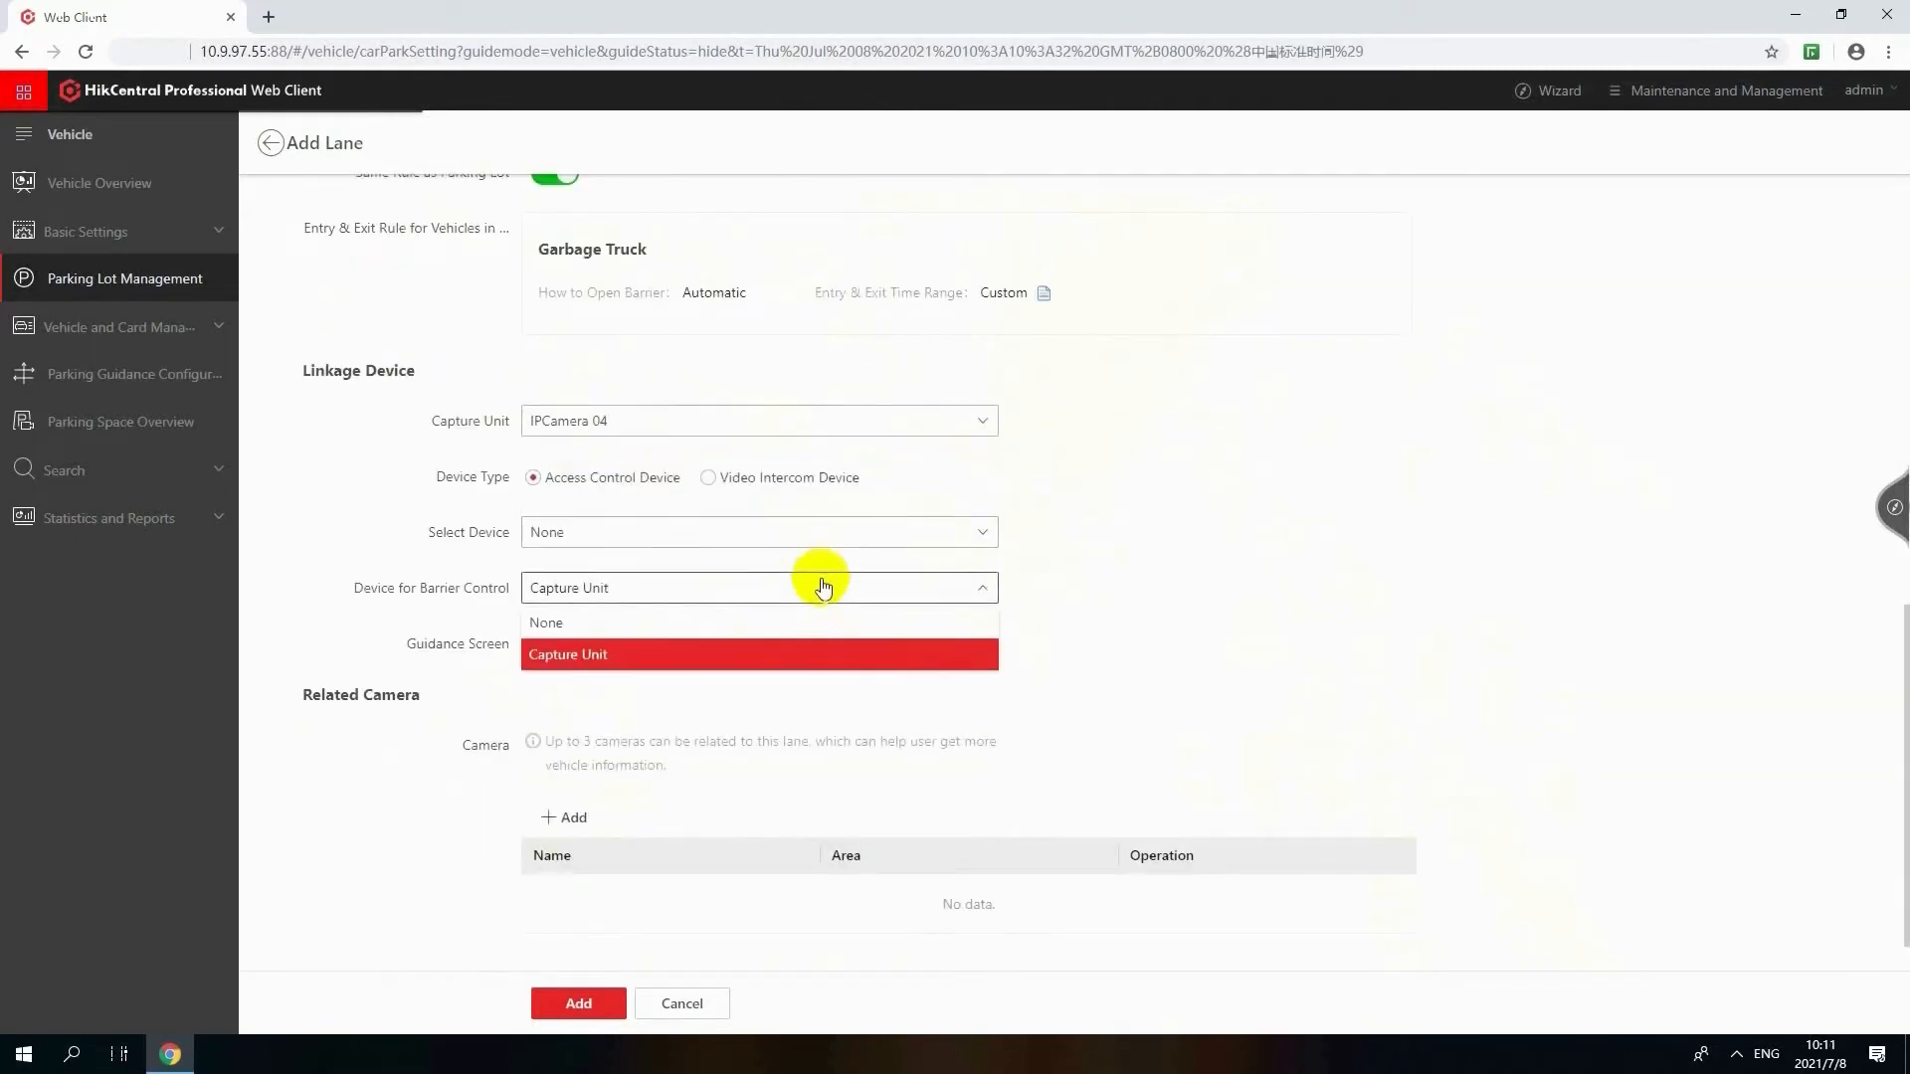
left_click(823, 652)
Add a related camera to LANE B and save the lane
scroll(831, 666, "down", 1)
left_click(567, 766)
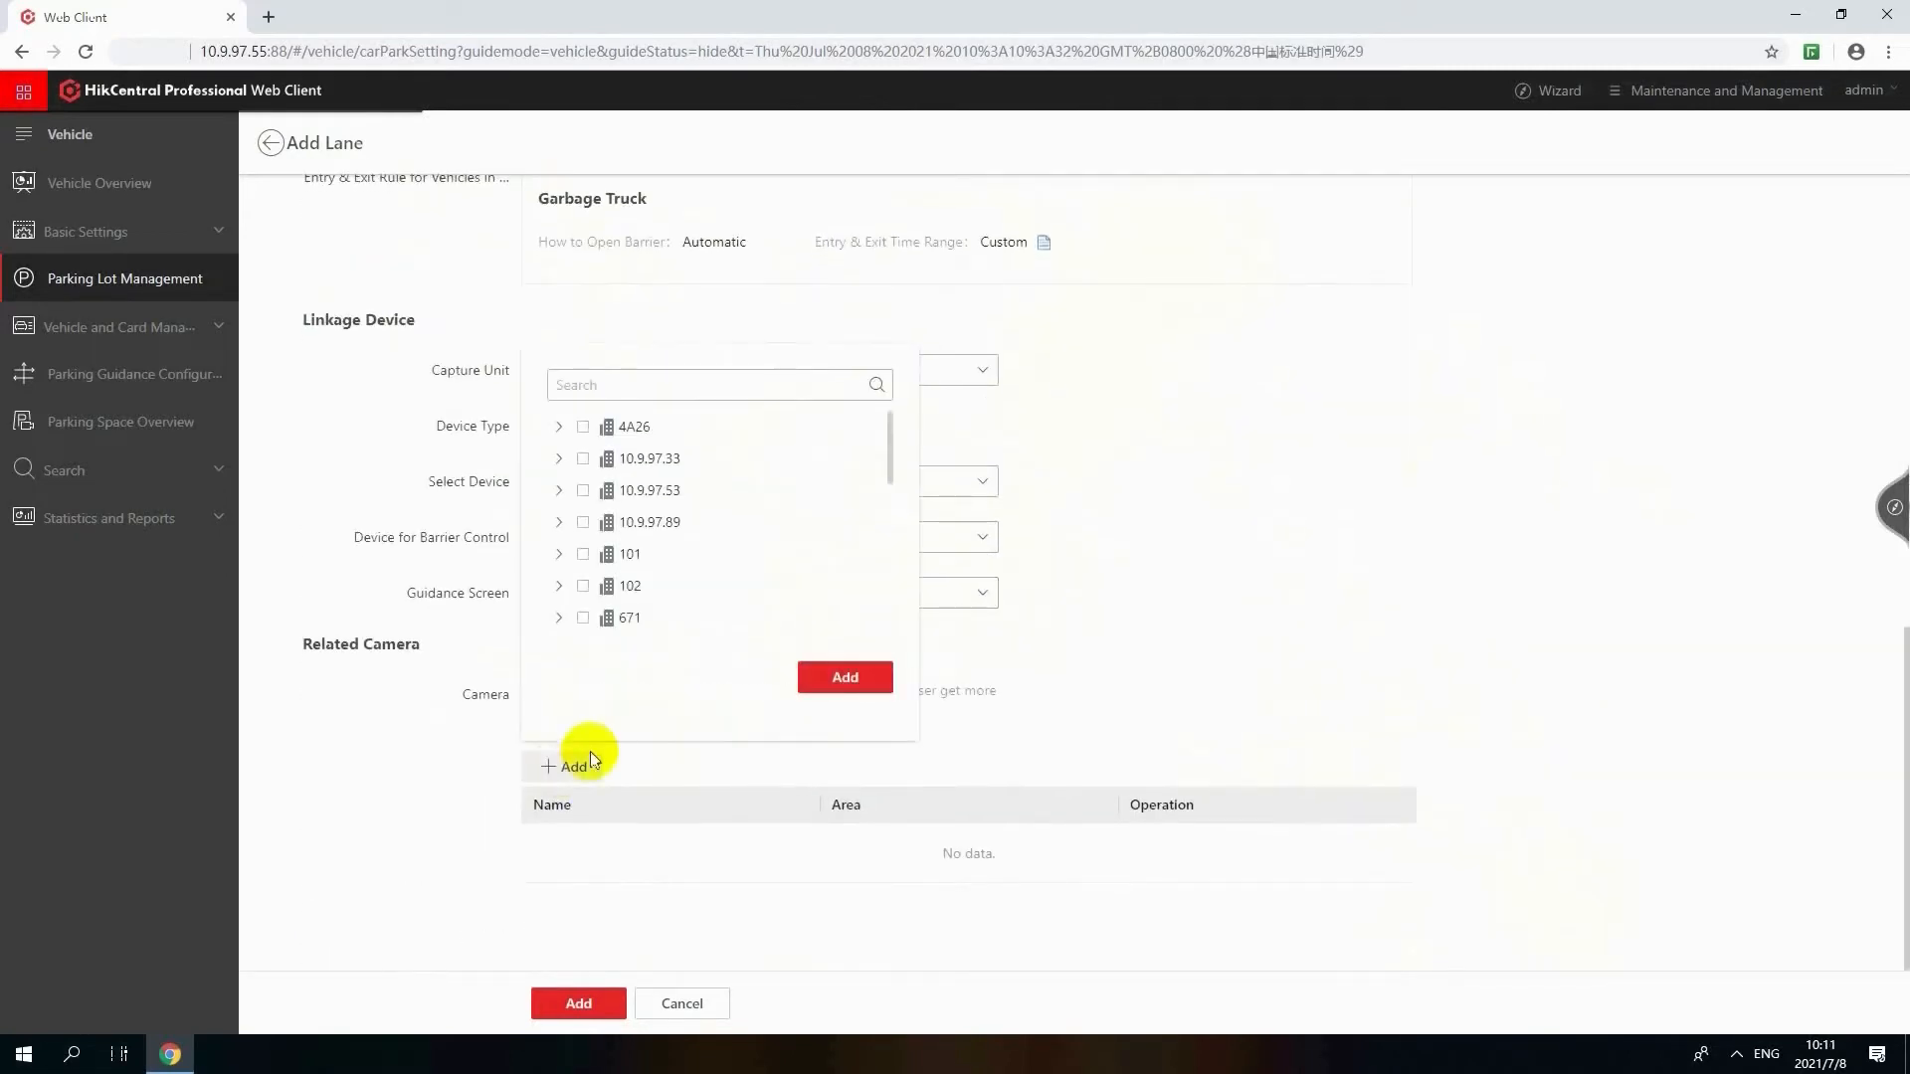
left_click(833, 676)
left_click(600, 1005)
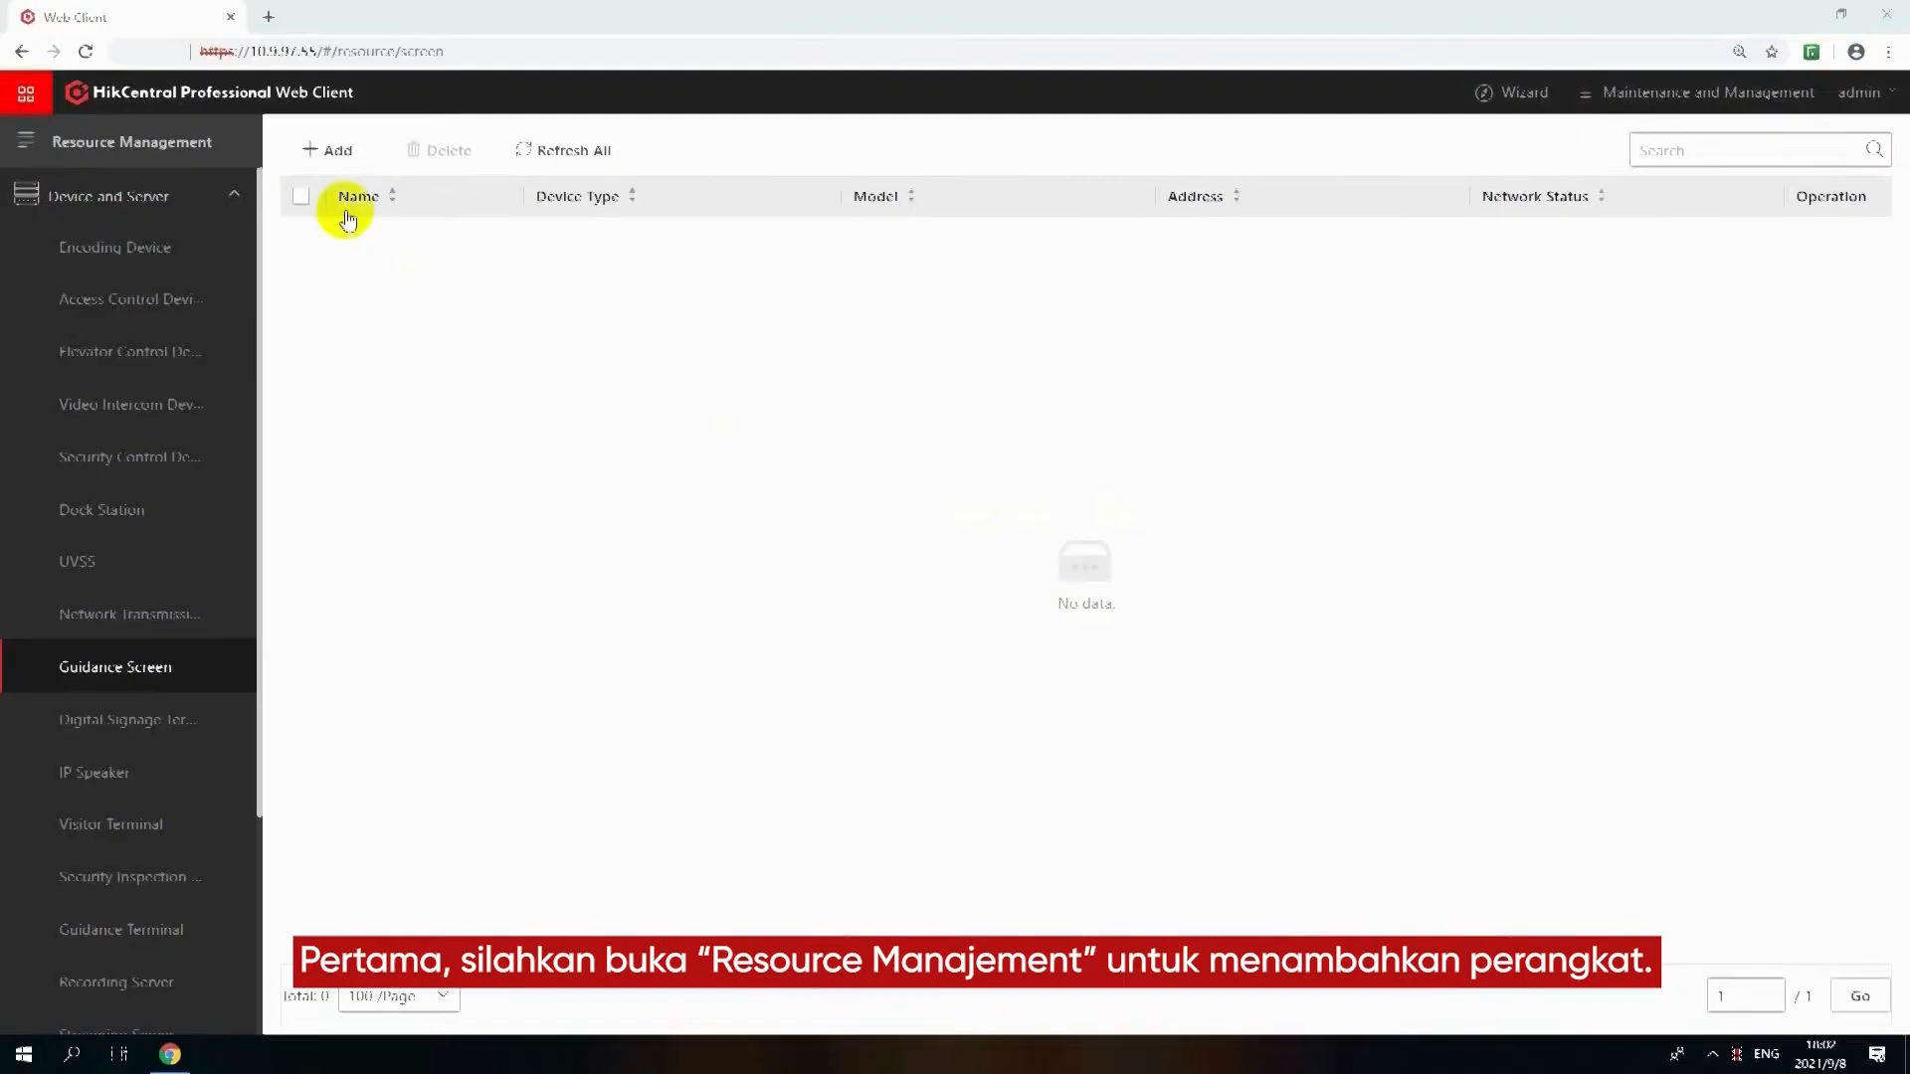
Add an indoor guidance screen named Guidance Screen, model DS-TVL121-6-5D, with LAN IP address 10.9.99.211 and device port 10000
left_click(312, 150)
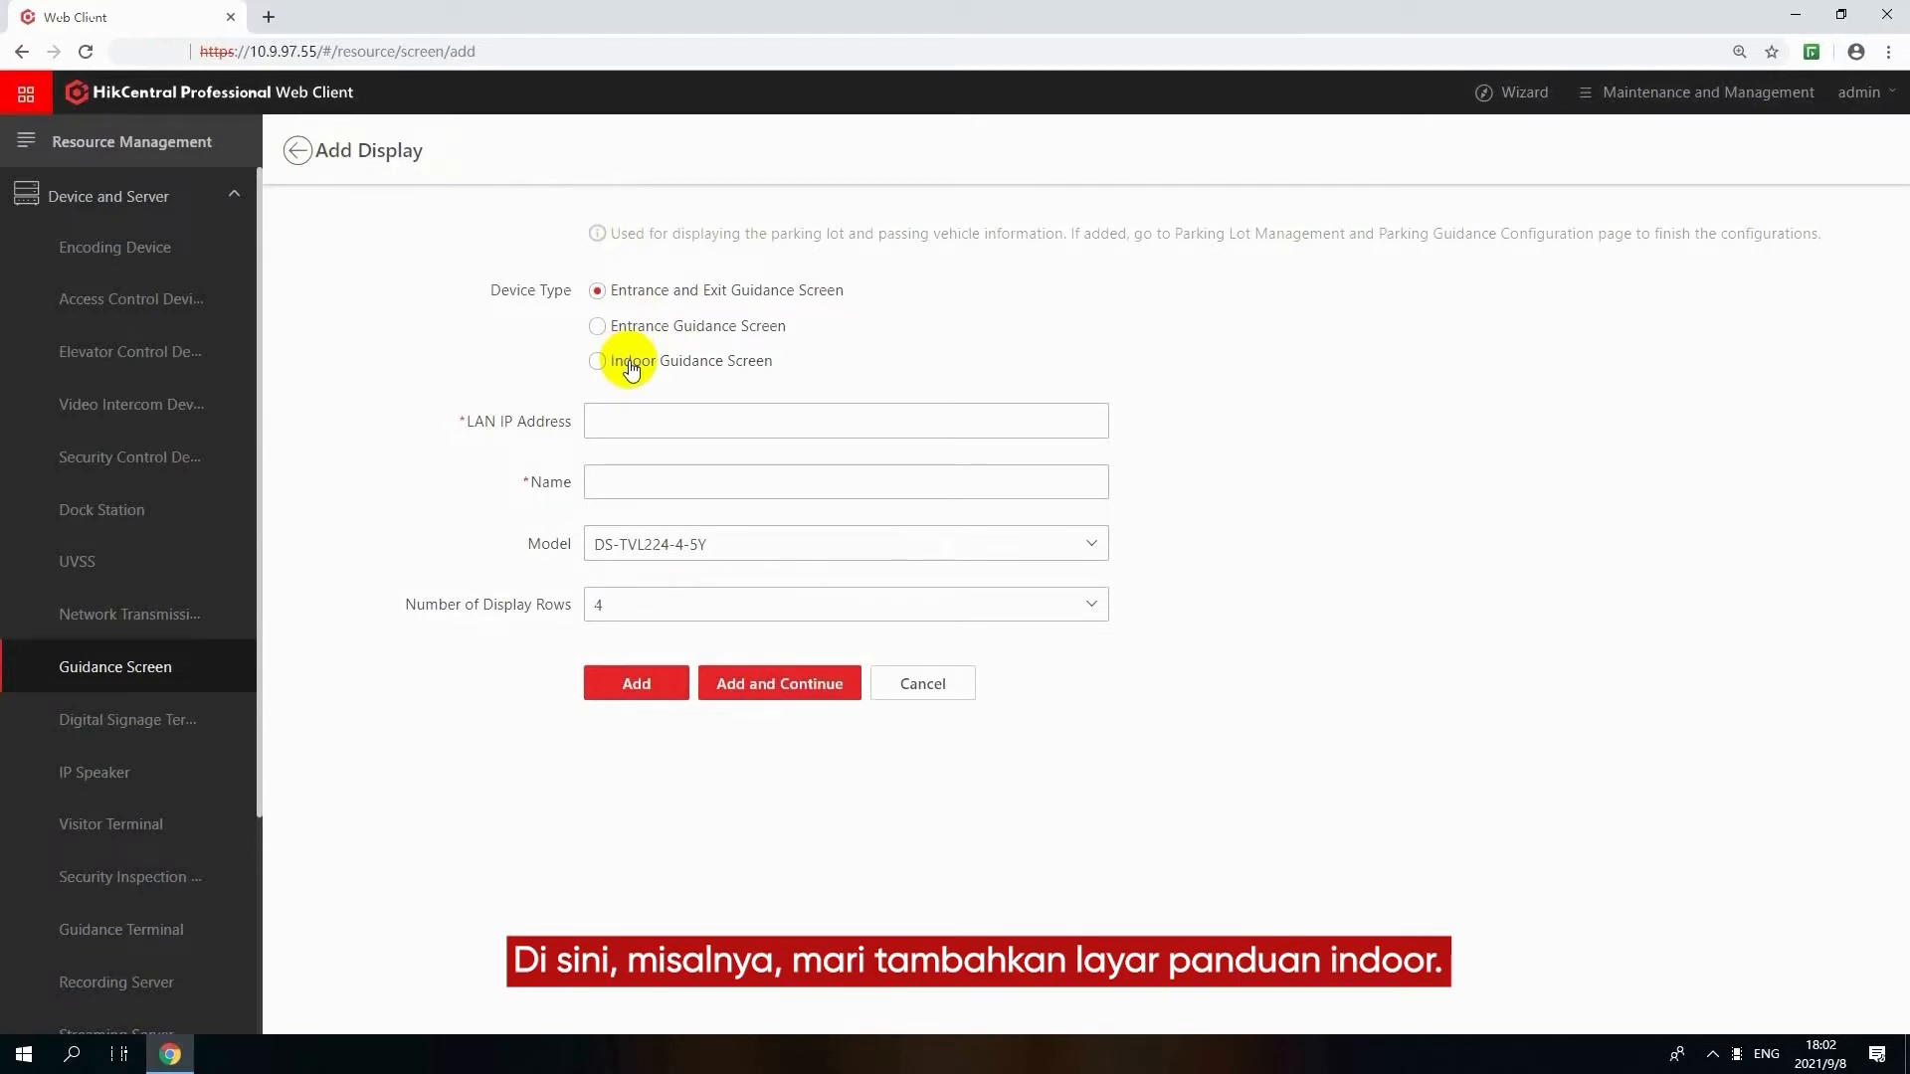
left_click(631, 368)
left_click(665, 418)
type("10.9.99.")
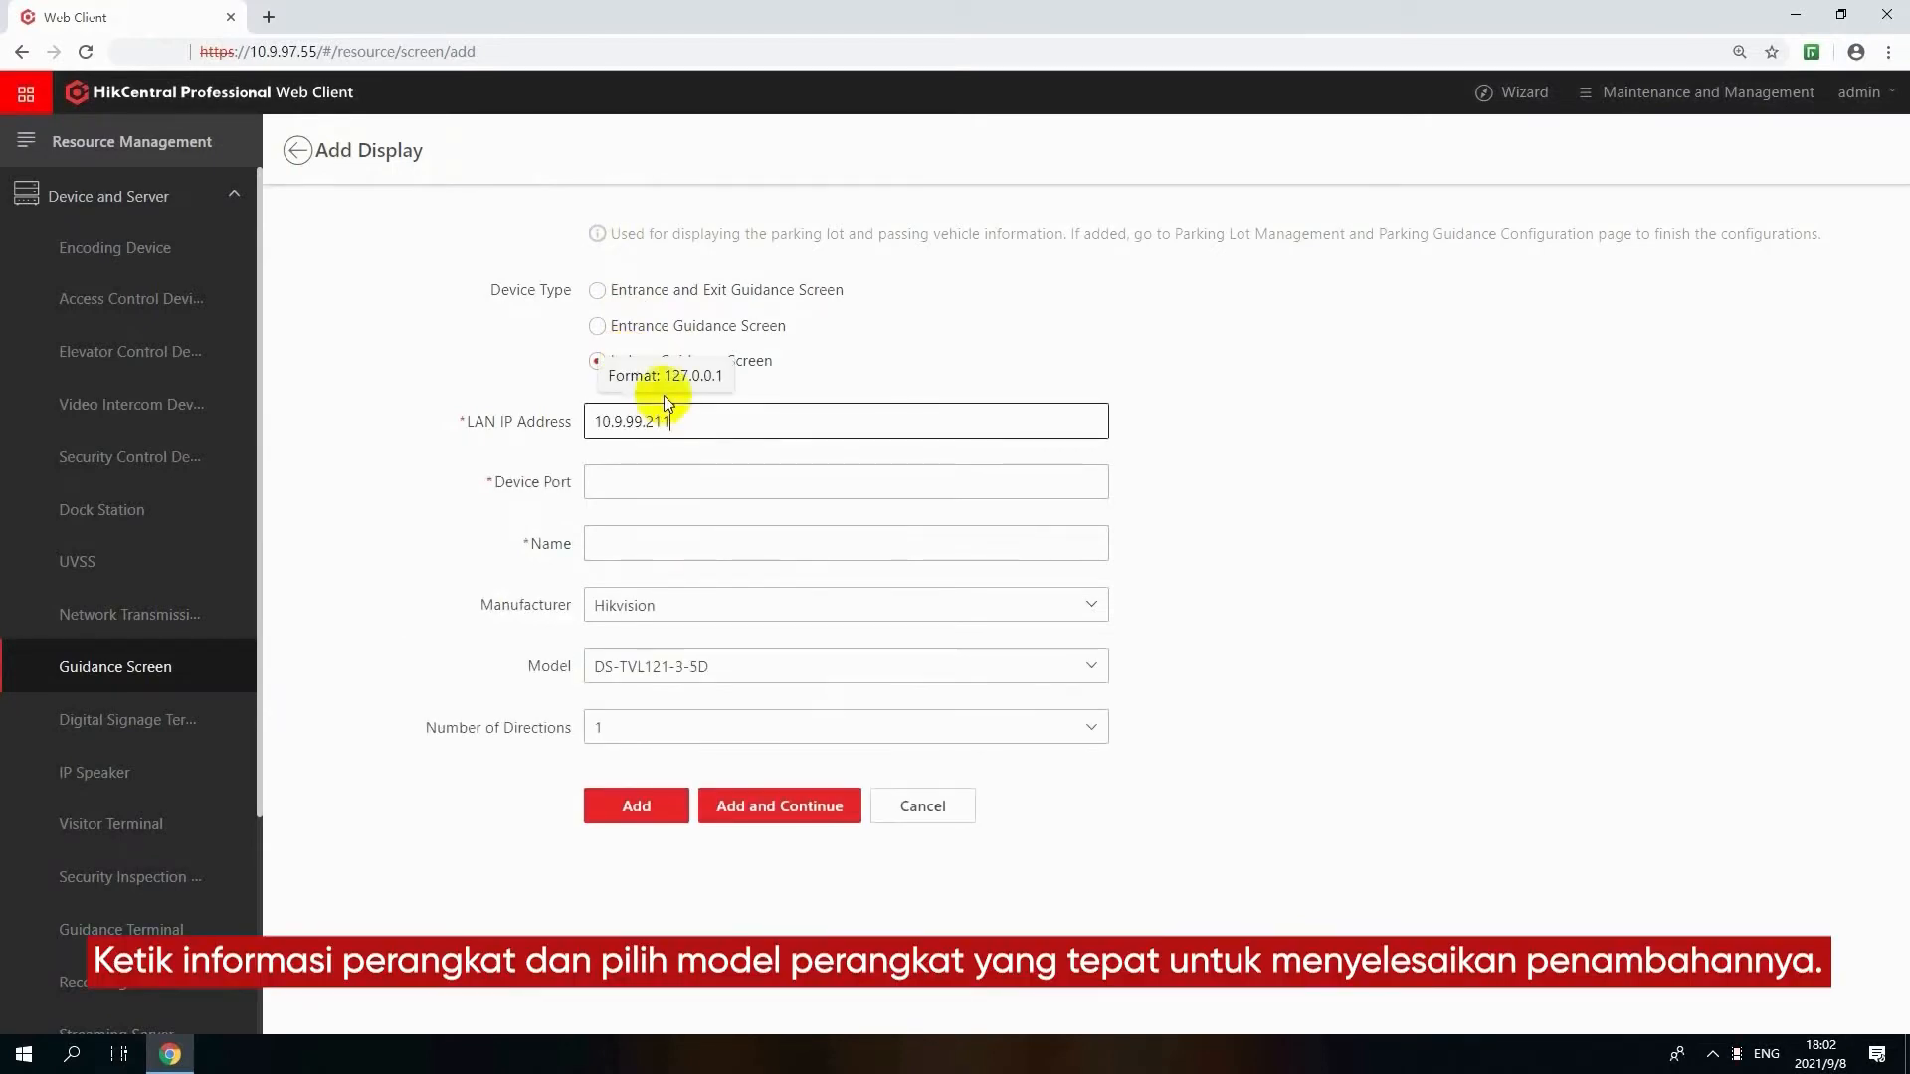
type("211")
left_click(630, 479)
type("10000")
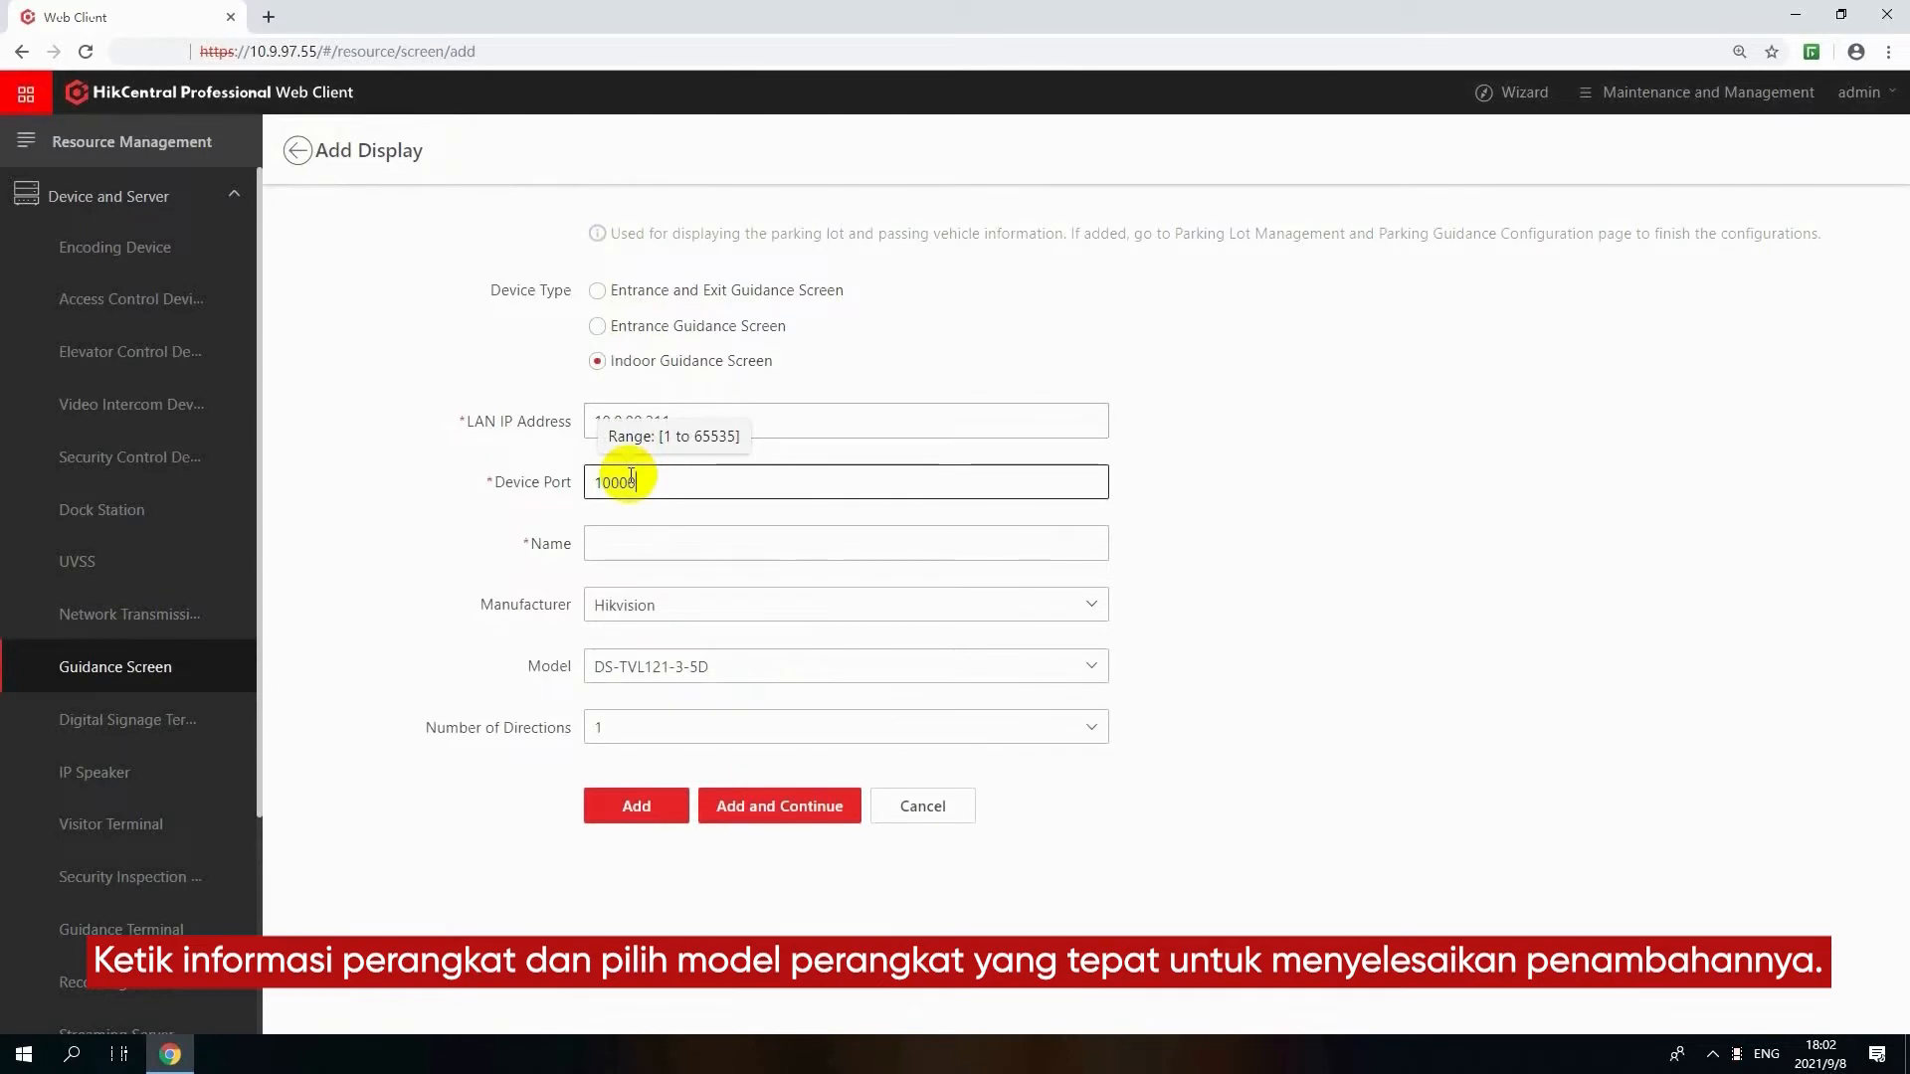
left_click(662, 545)
type("Guidance Screen")
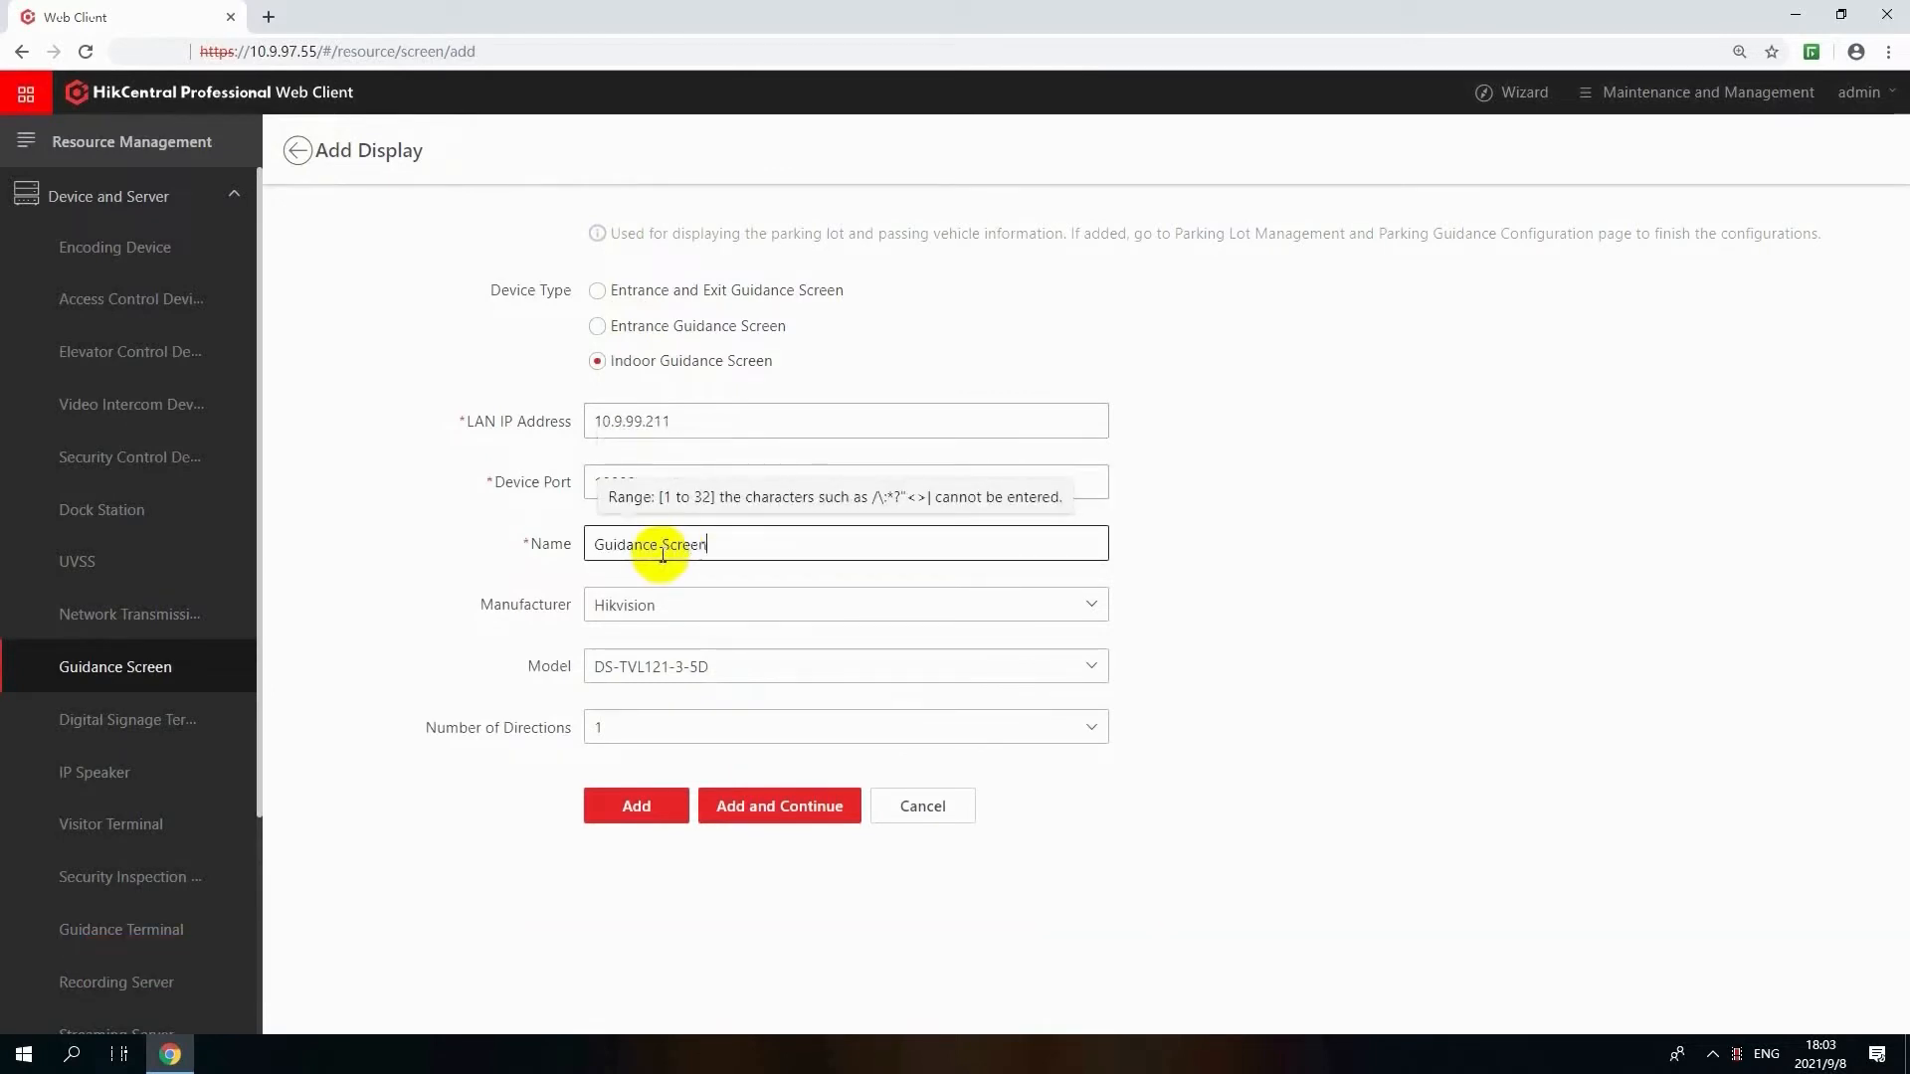
left_click(659, 802)
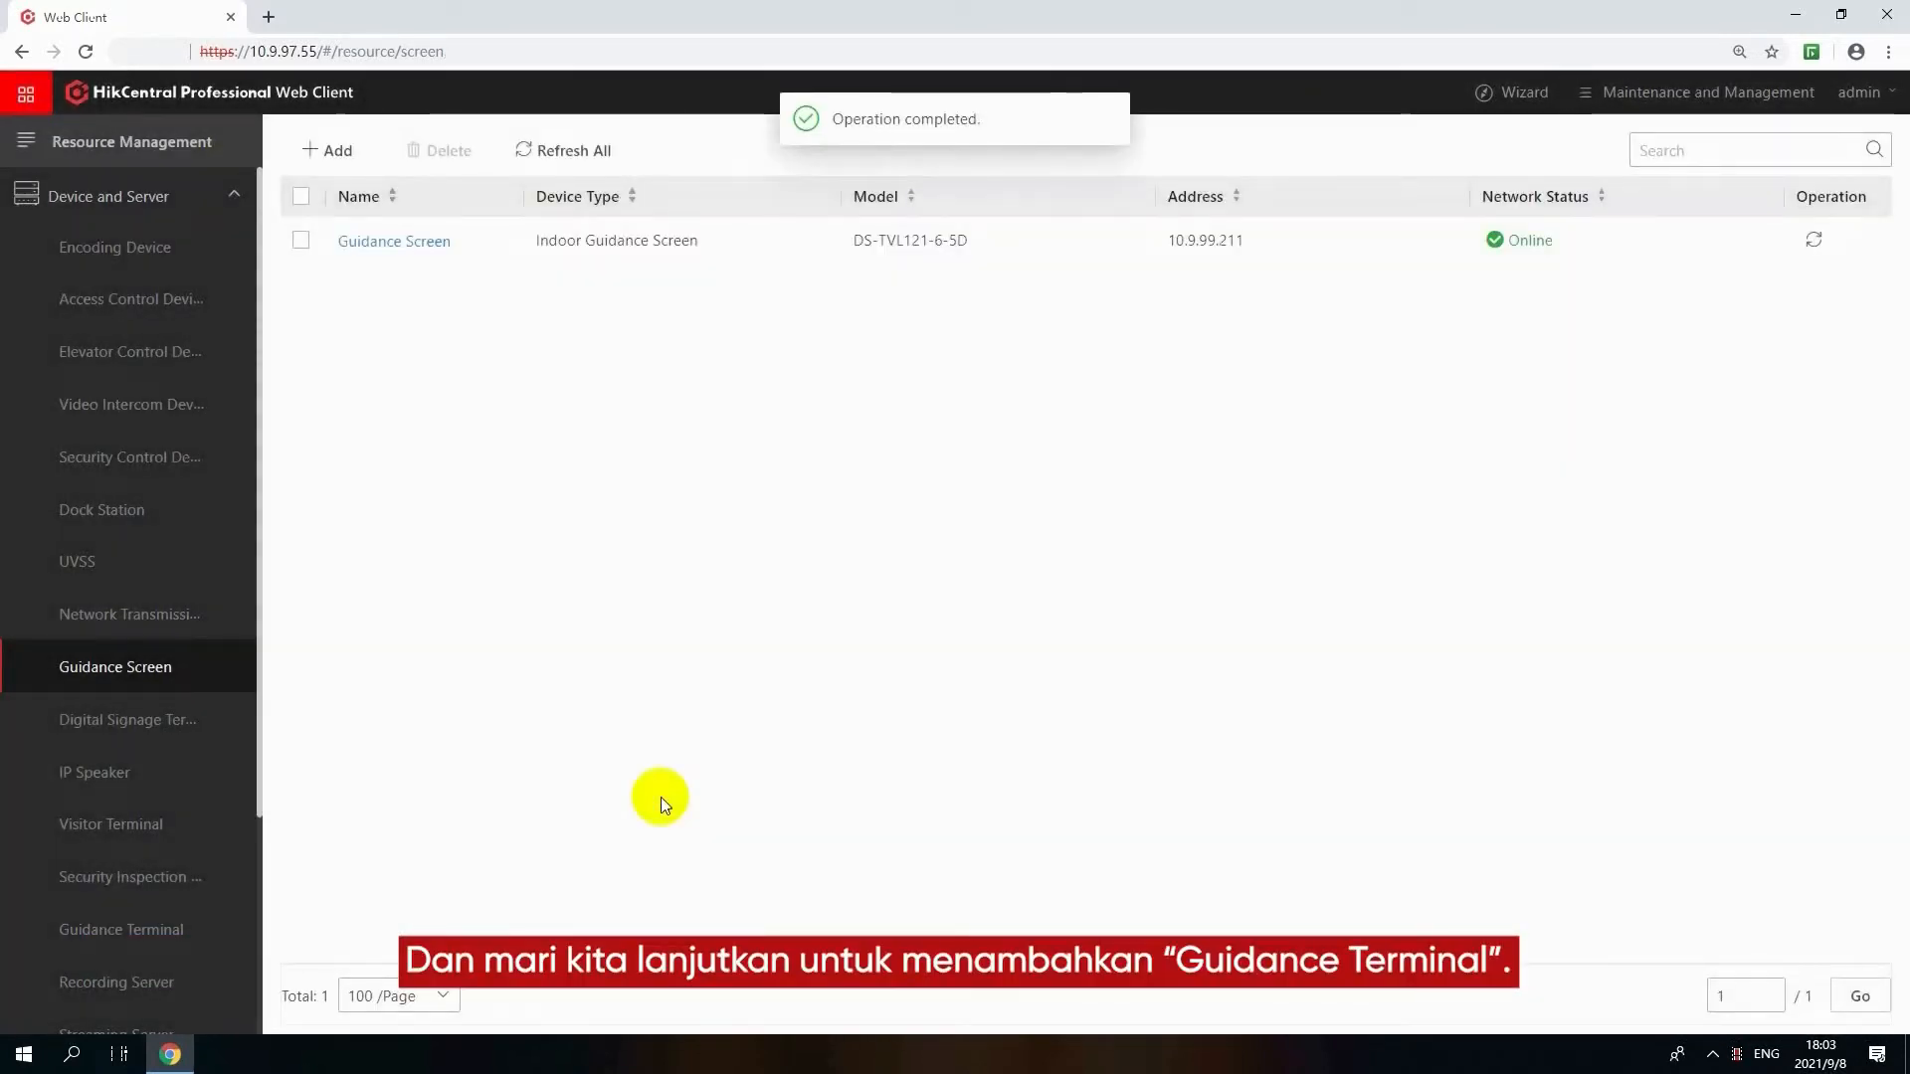
Start adding a guidance terminal named TPM at address 10.9.99.97 and enter its device password
left_click(133, 927)
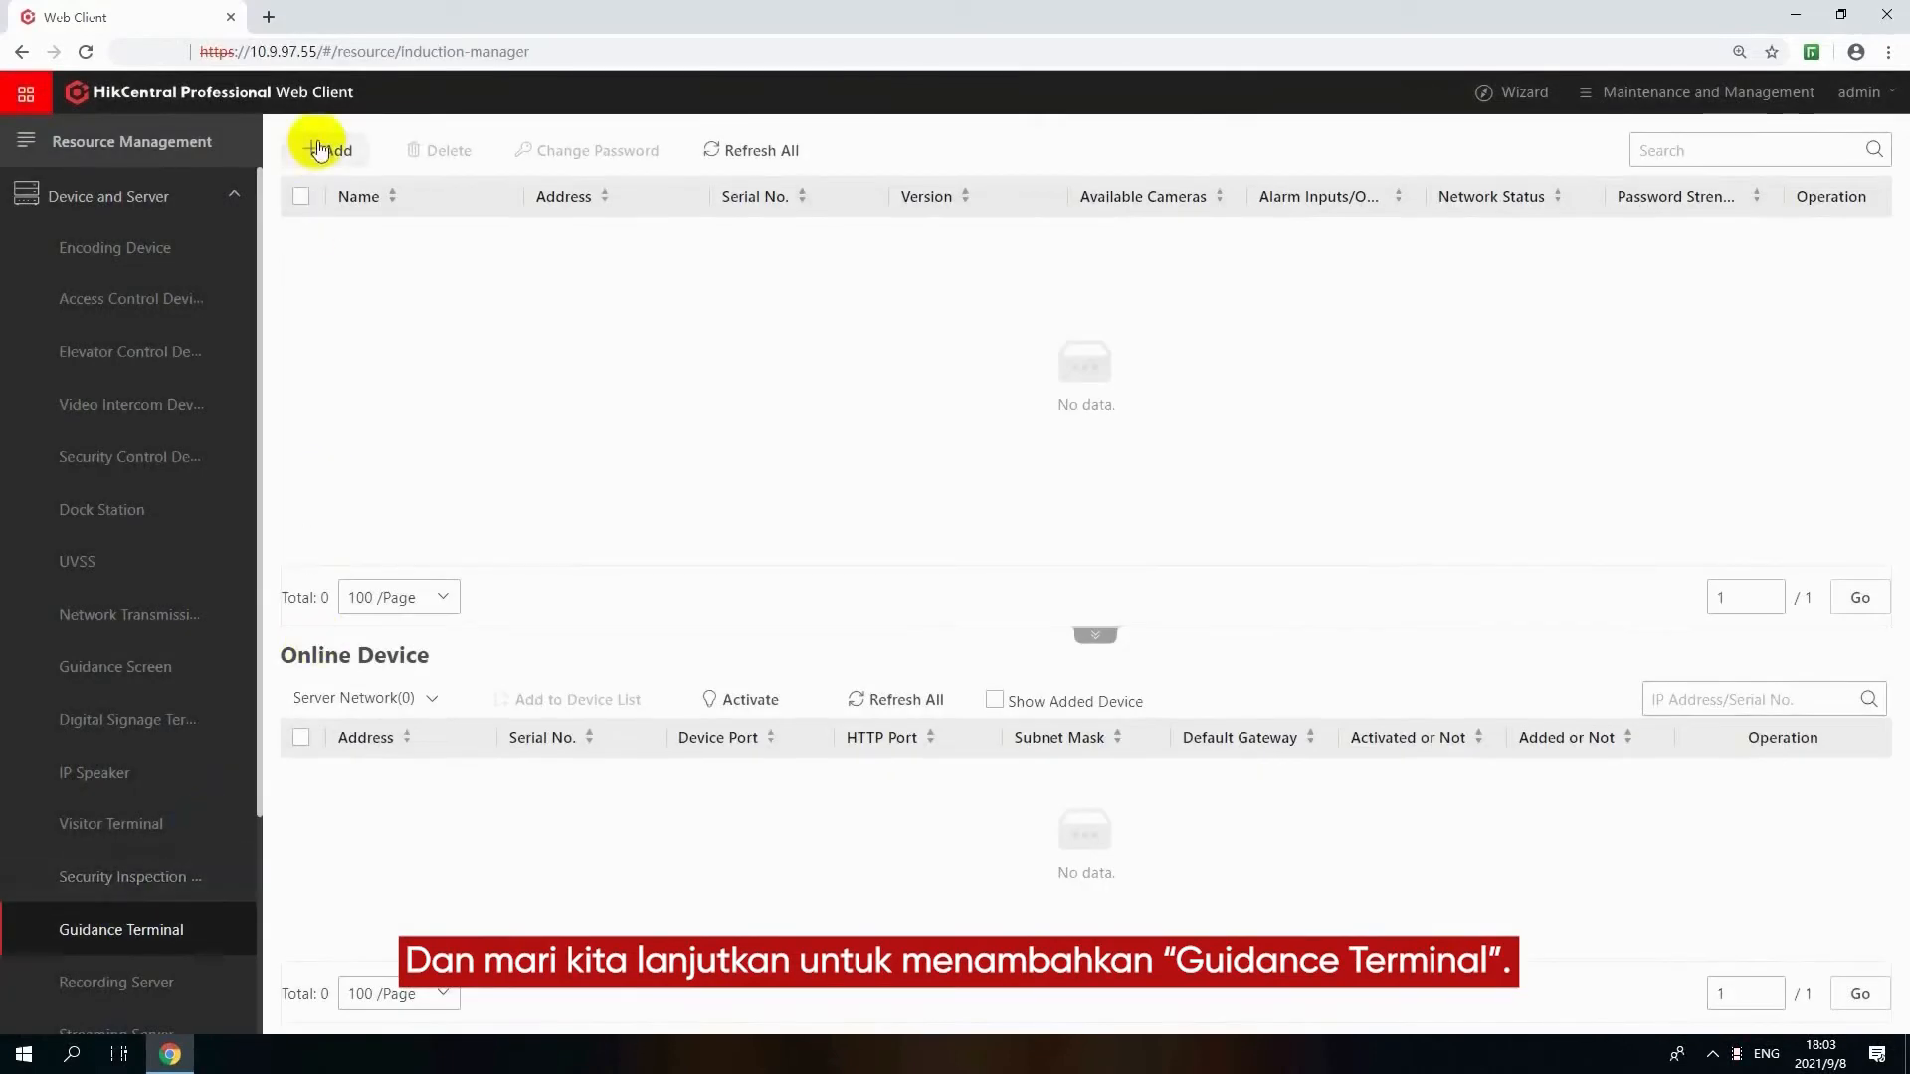
left_click(329, 150)
left_click(608, 465)
type("10.9.99.97")
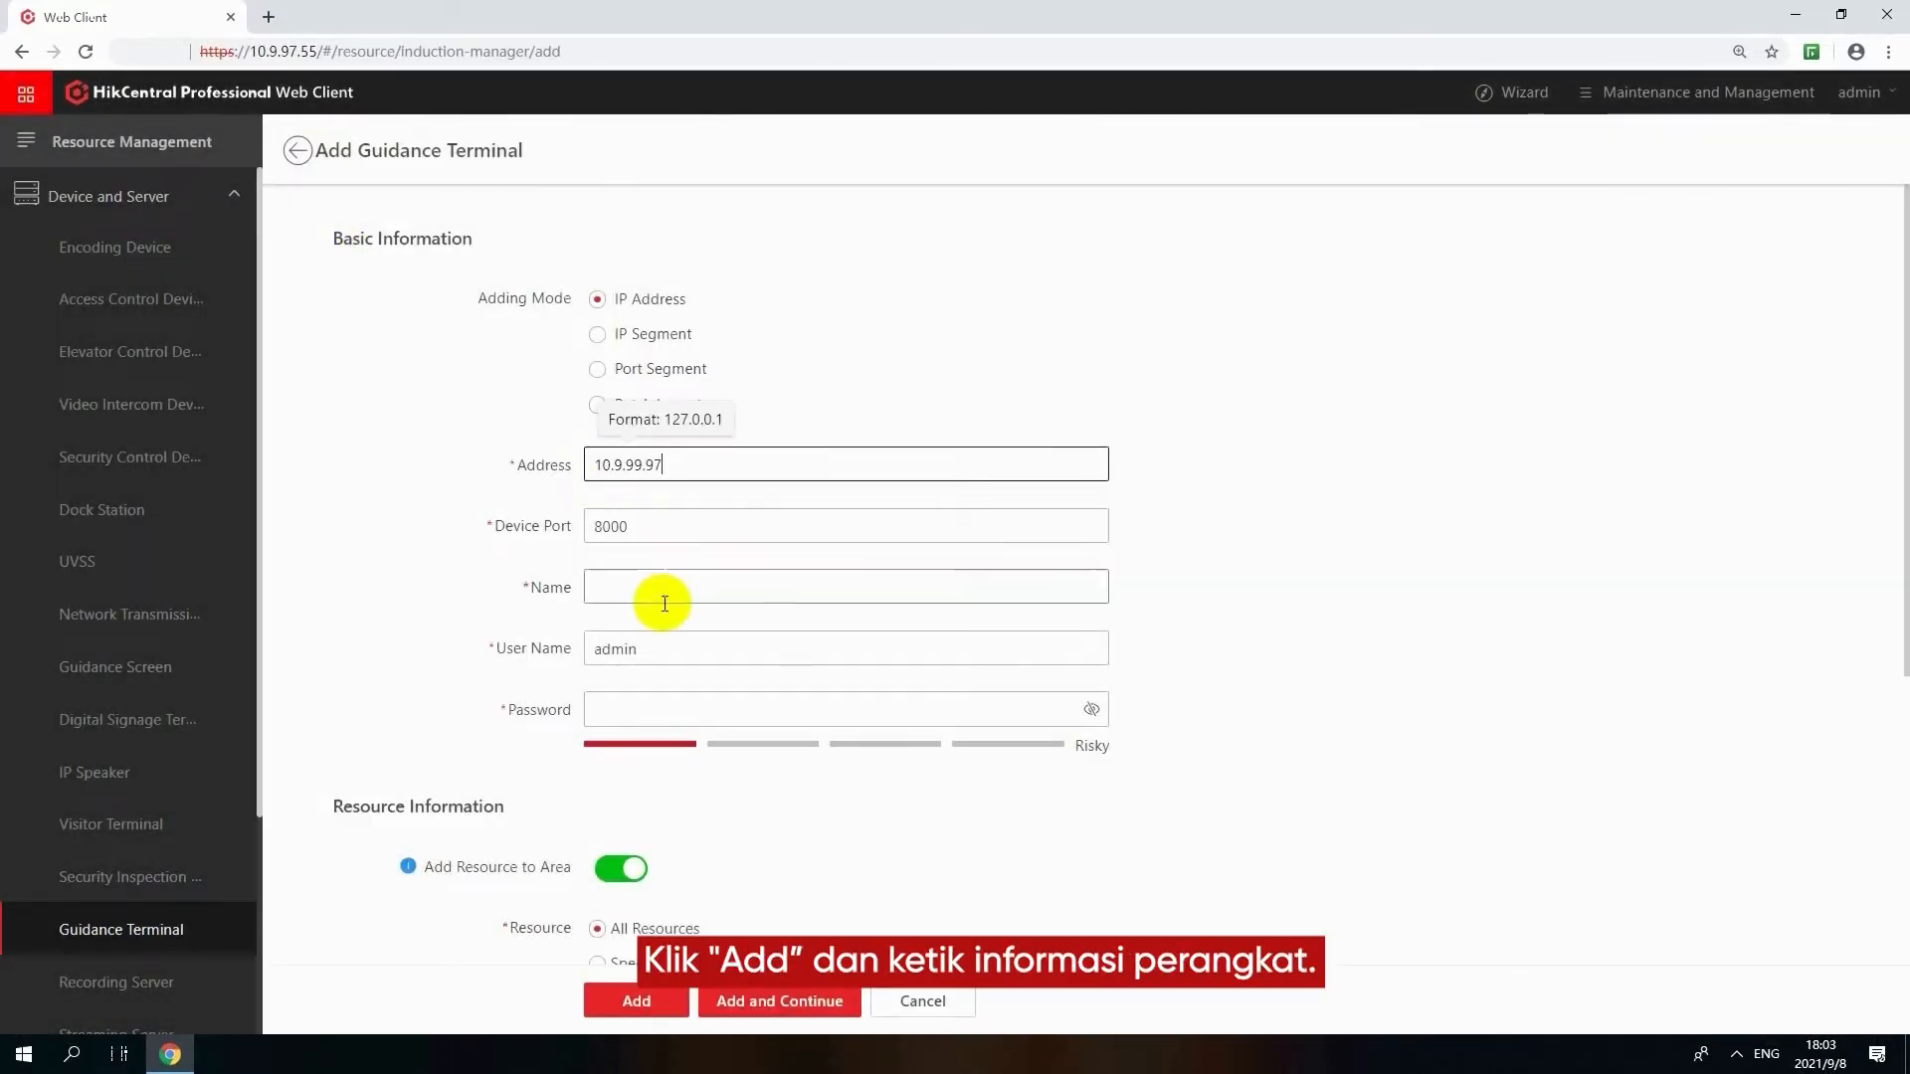
left_click(658, 587)
type("TPM")
left_click(1061, 709)
type("********")
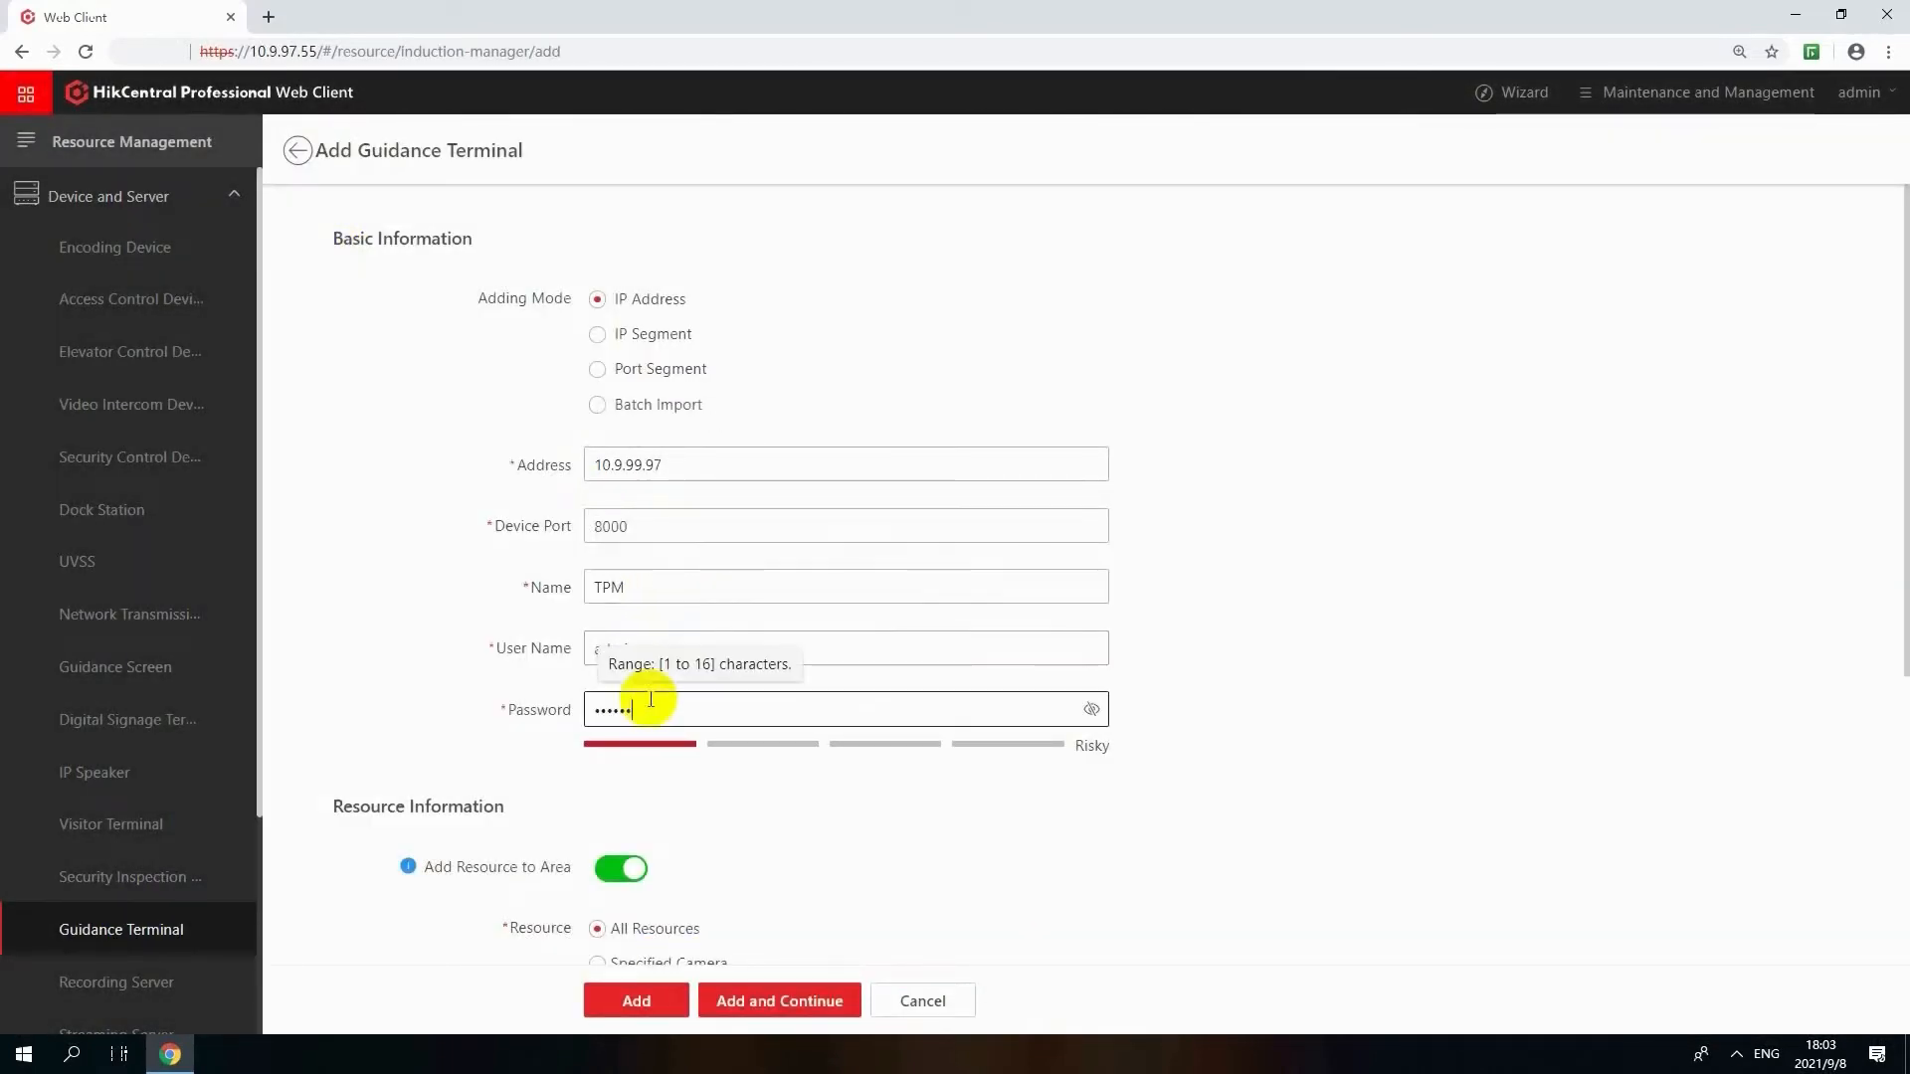
Finish adding the guidance terminal with all resources imported to an area created by device name, and close the progress window
scroll(796, 802, "down", 3)
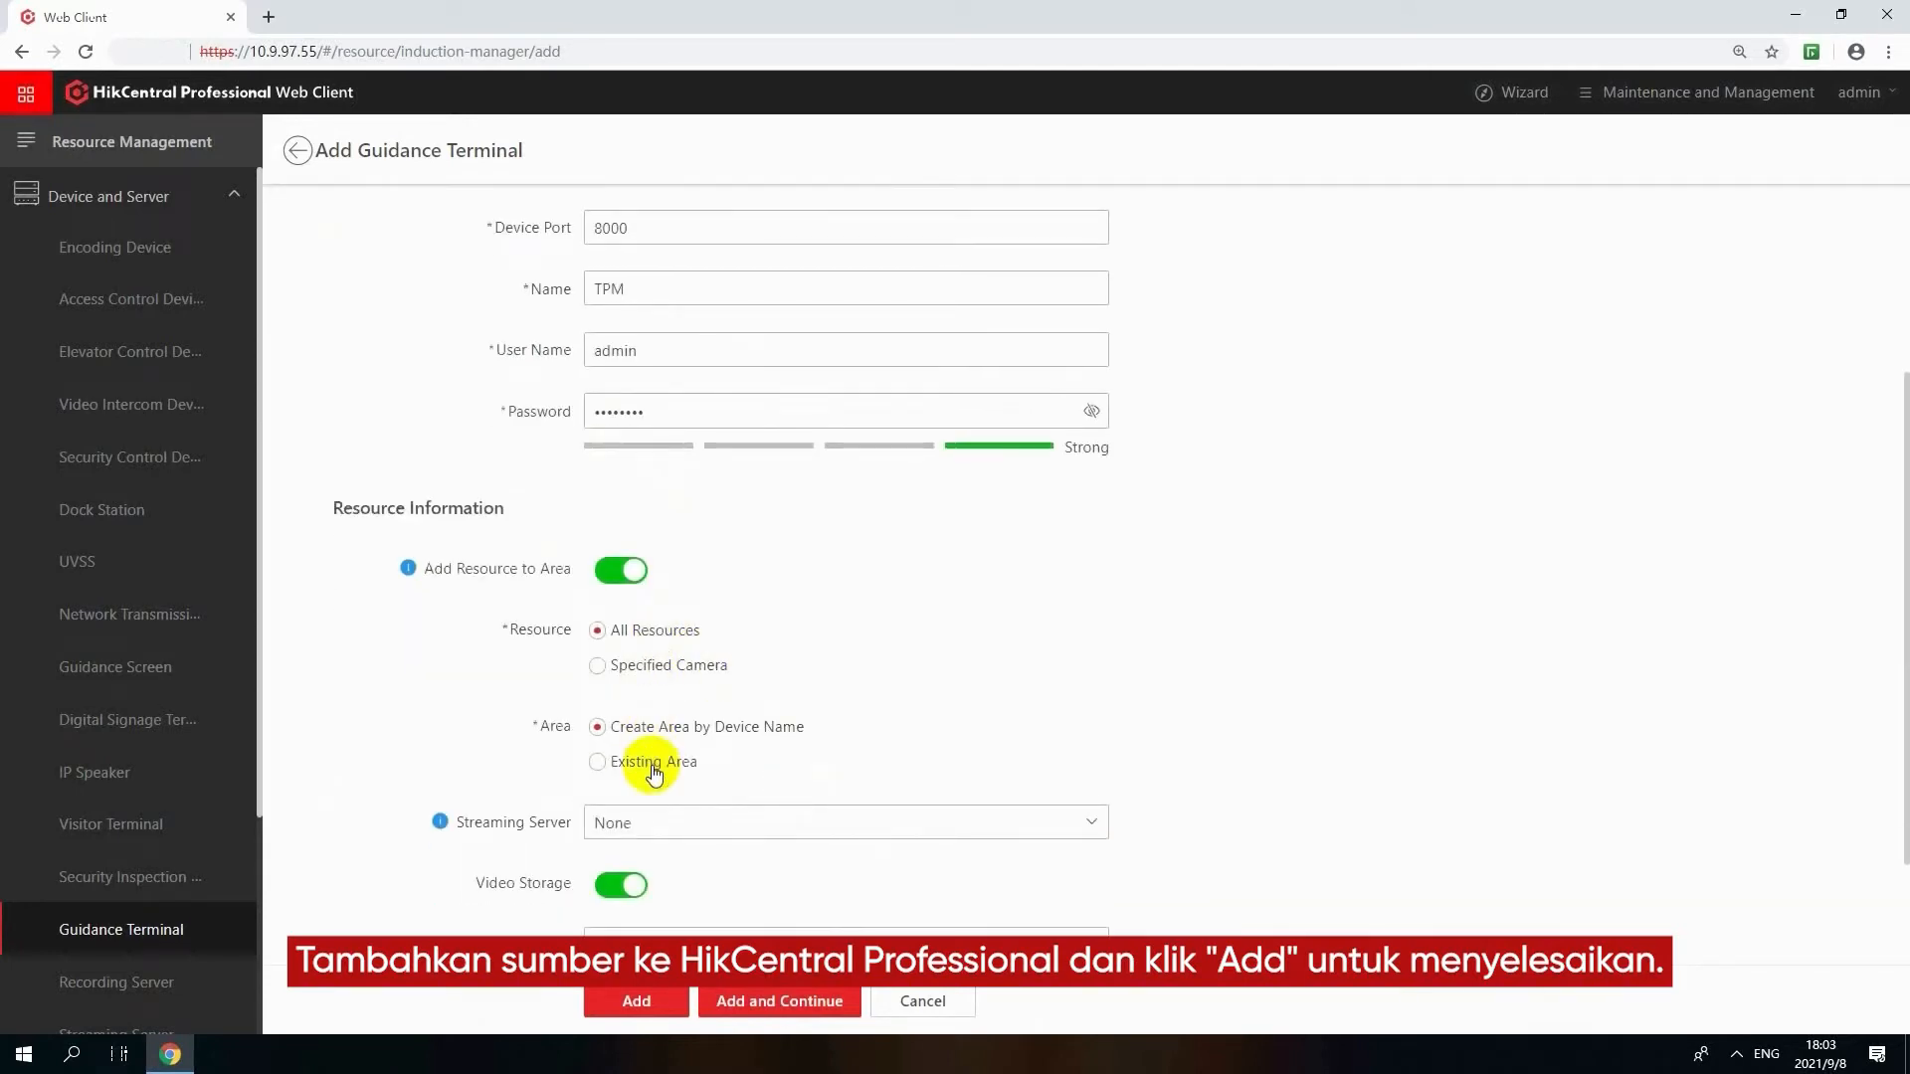
scroll(647, 761, "down", 2)
left_click(637, 1002)
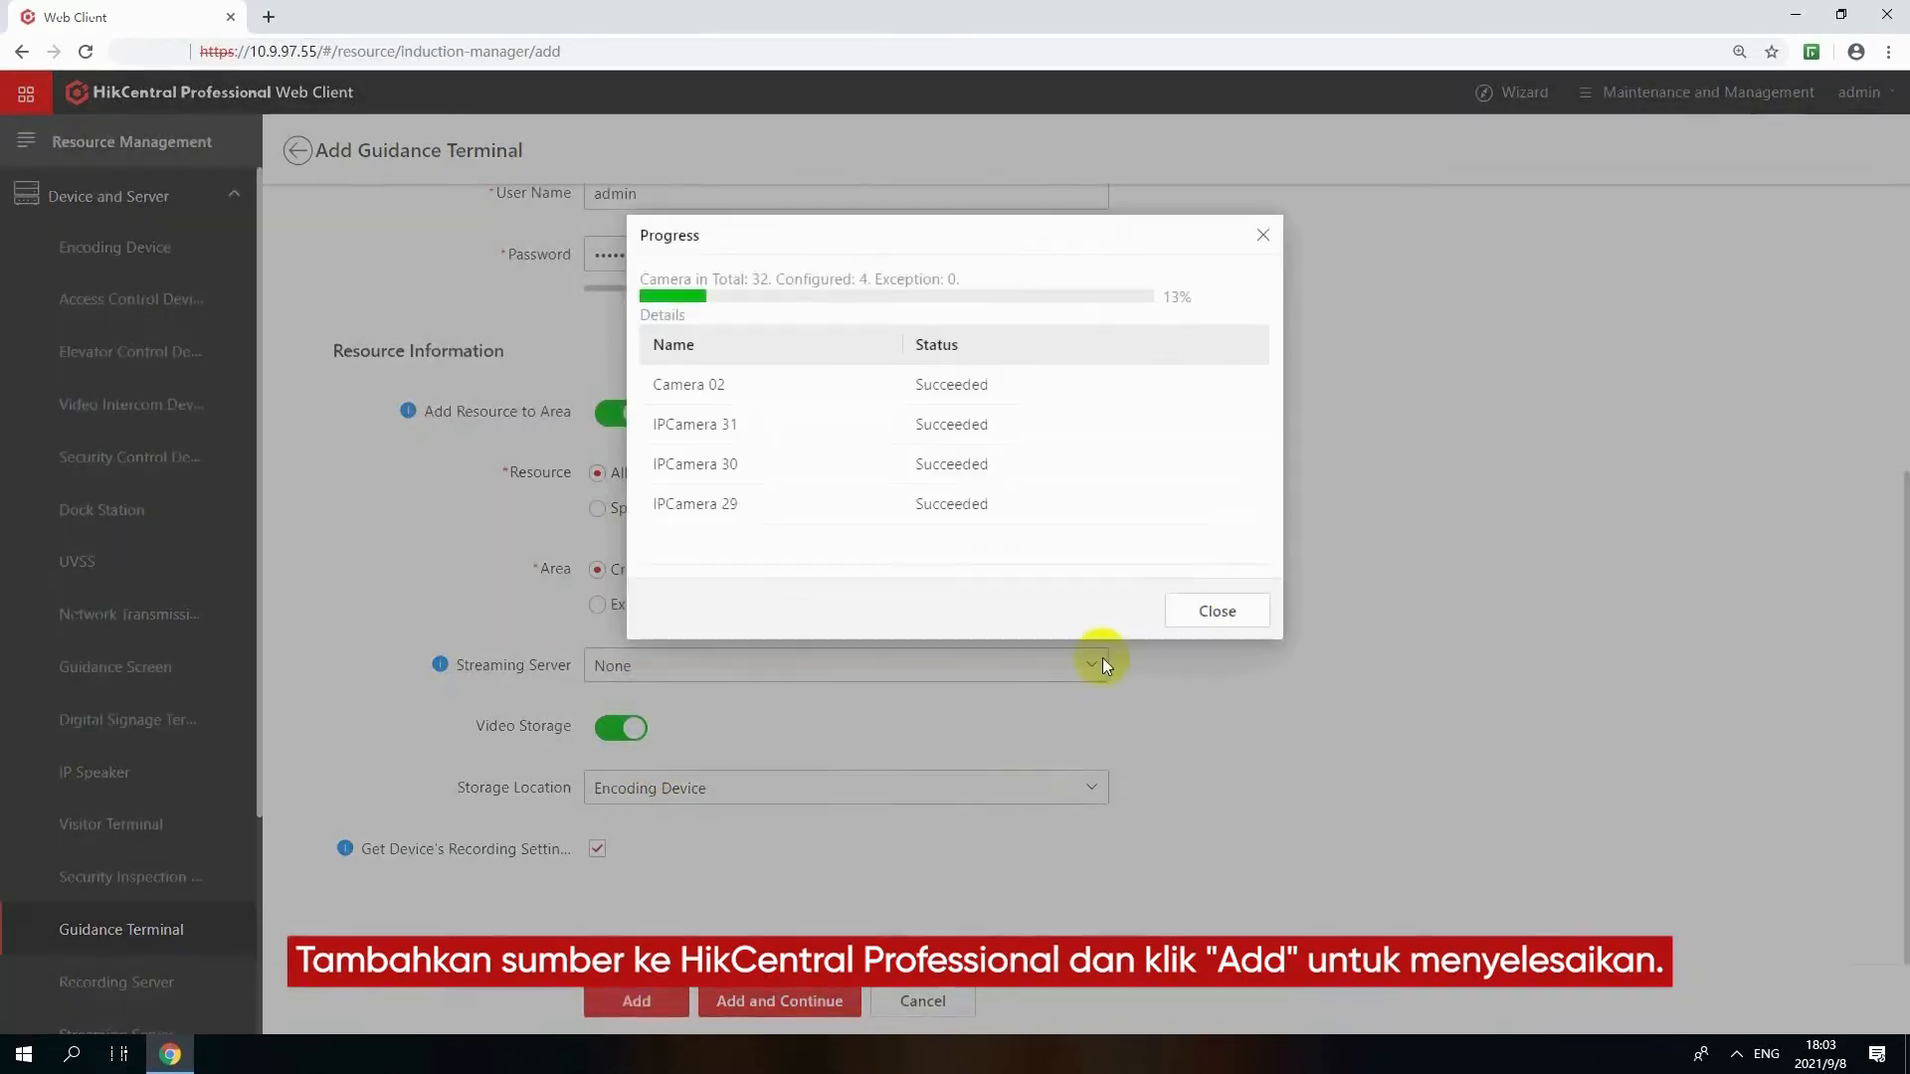
left_click(1203, 604)
Go to the parking guidance configuration through the vehicle wizard and add a floor named B1 to the Hikvision Parking Lot
left_click(1888, 514)
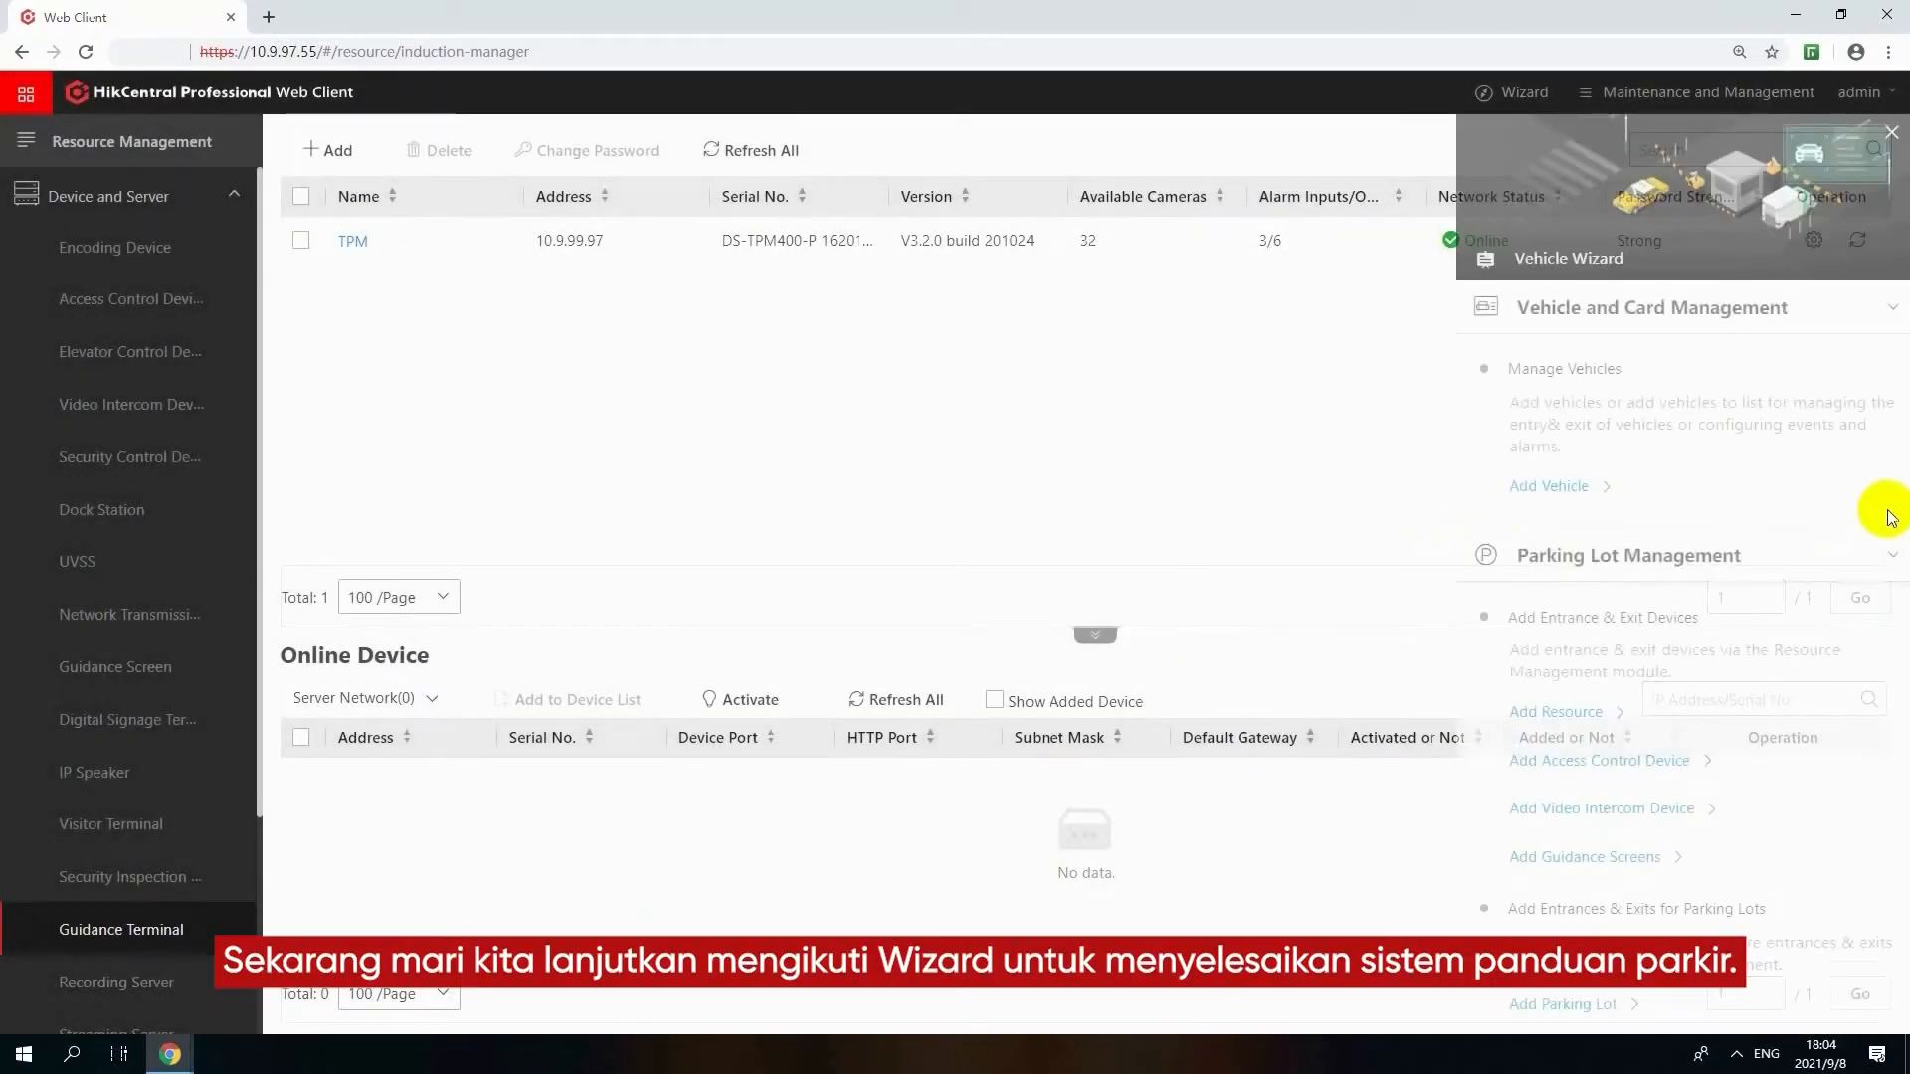
scroll(1751, 617, "down", 10)
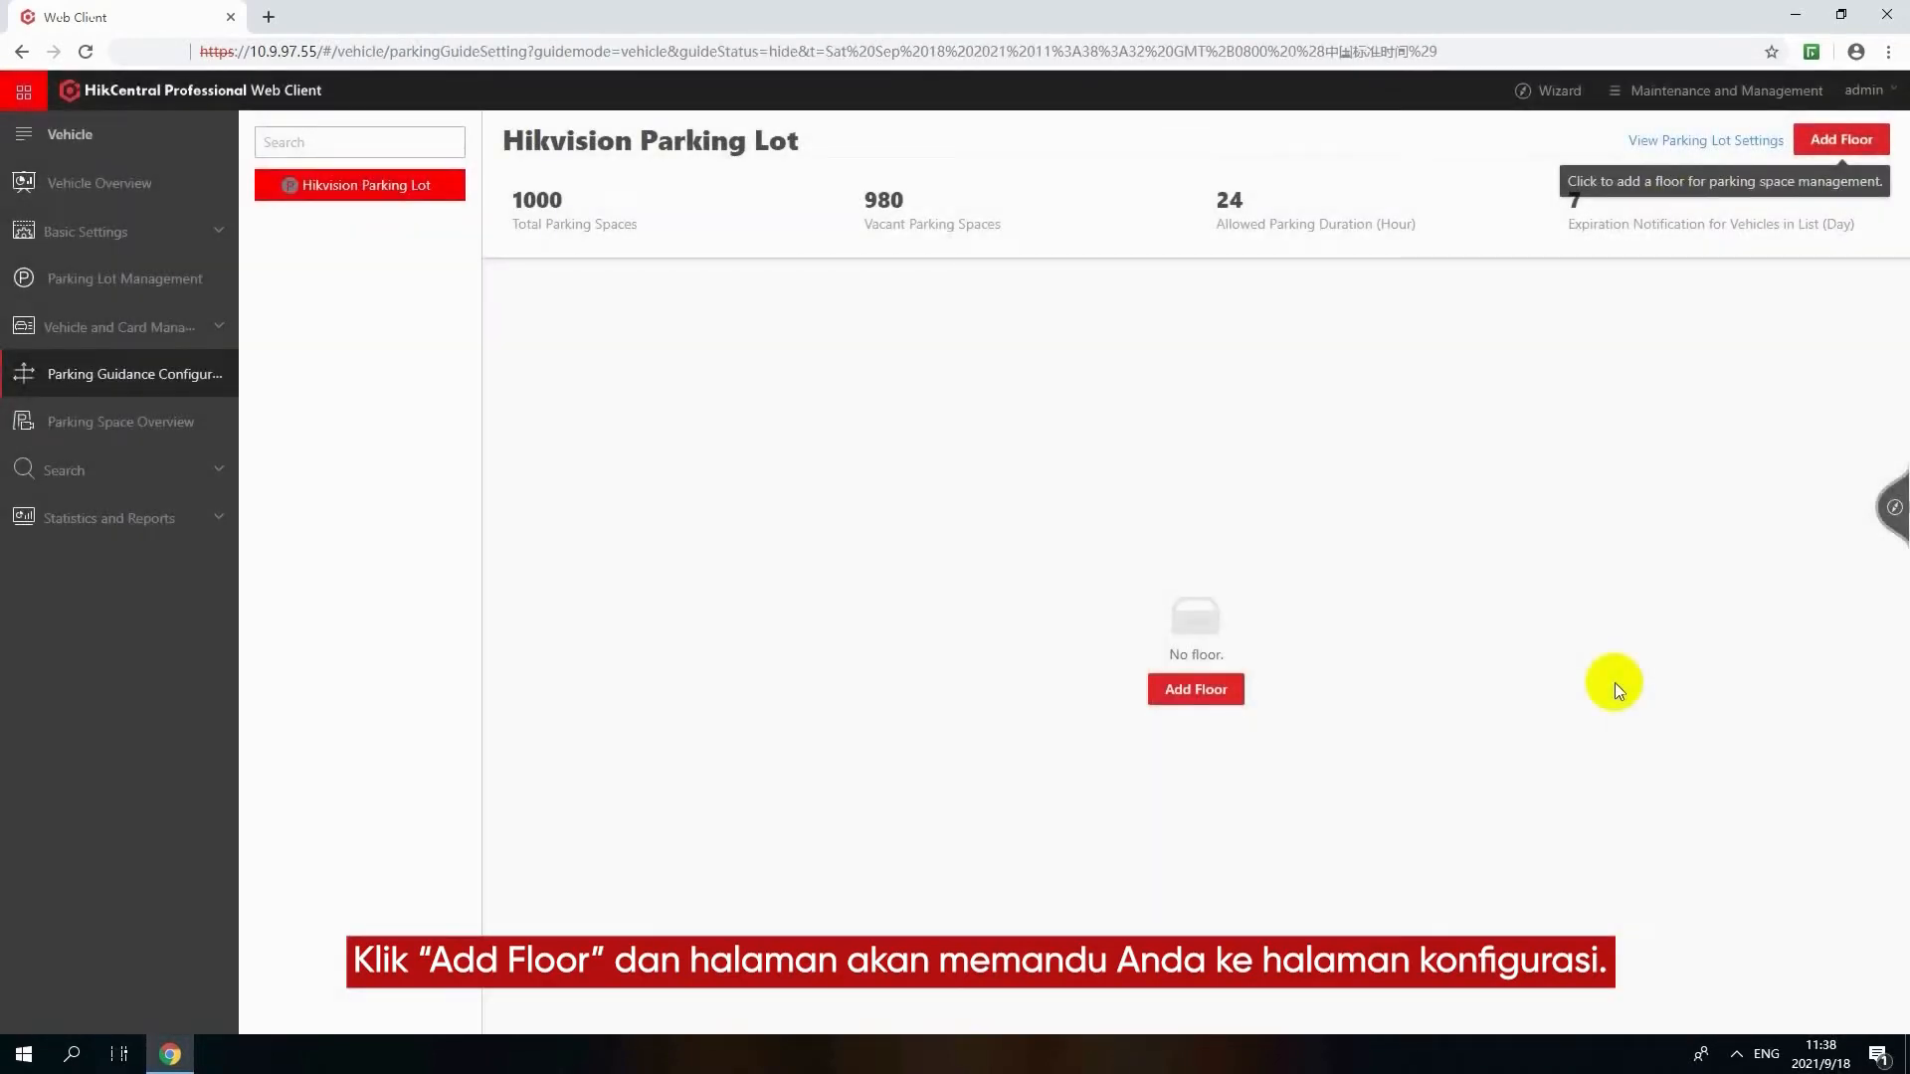
left_click(1219, 699)
left_click(925, 304)
type("B1")
left_click(937, 361)
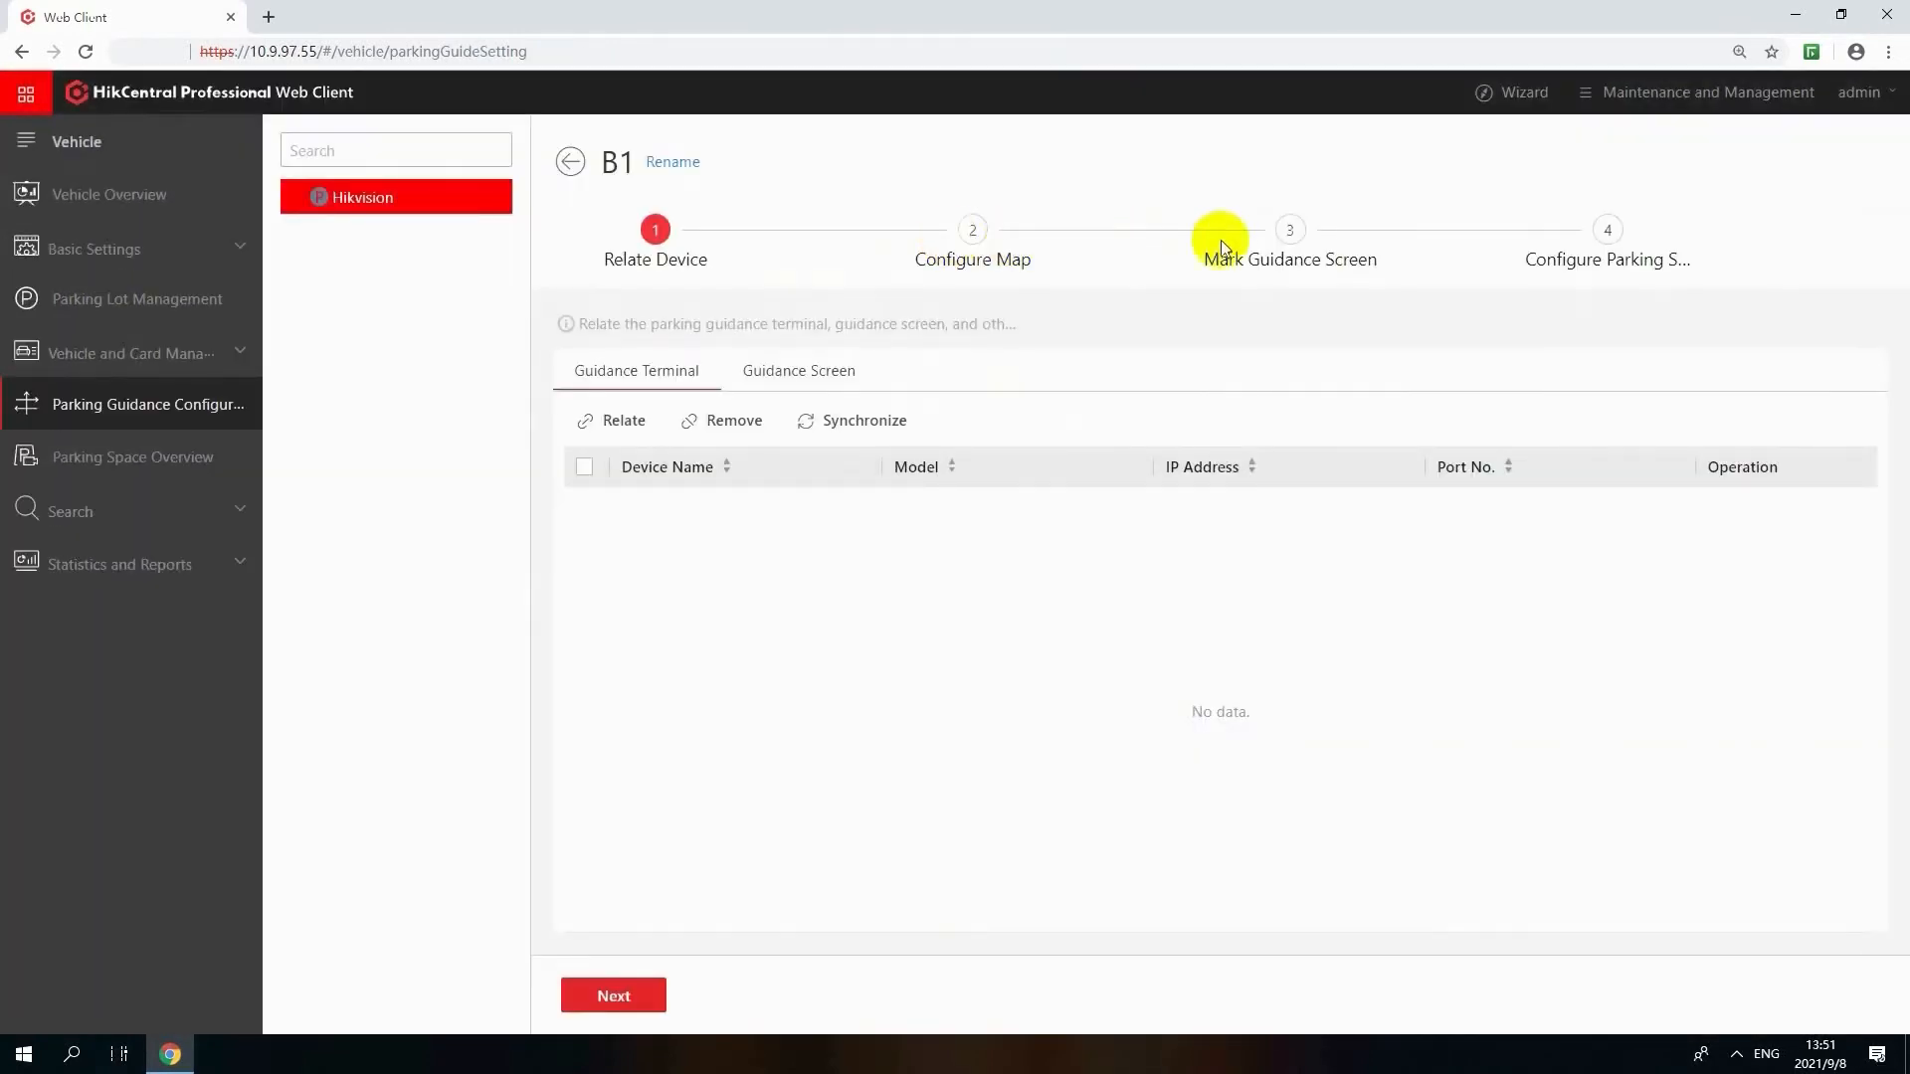
Relate the guidance terminal tpm and the indoor guidance screen at 10.9.99.211 to floor B1
left_click(614, 420)
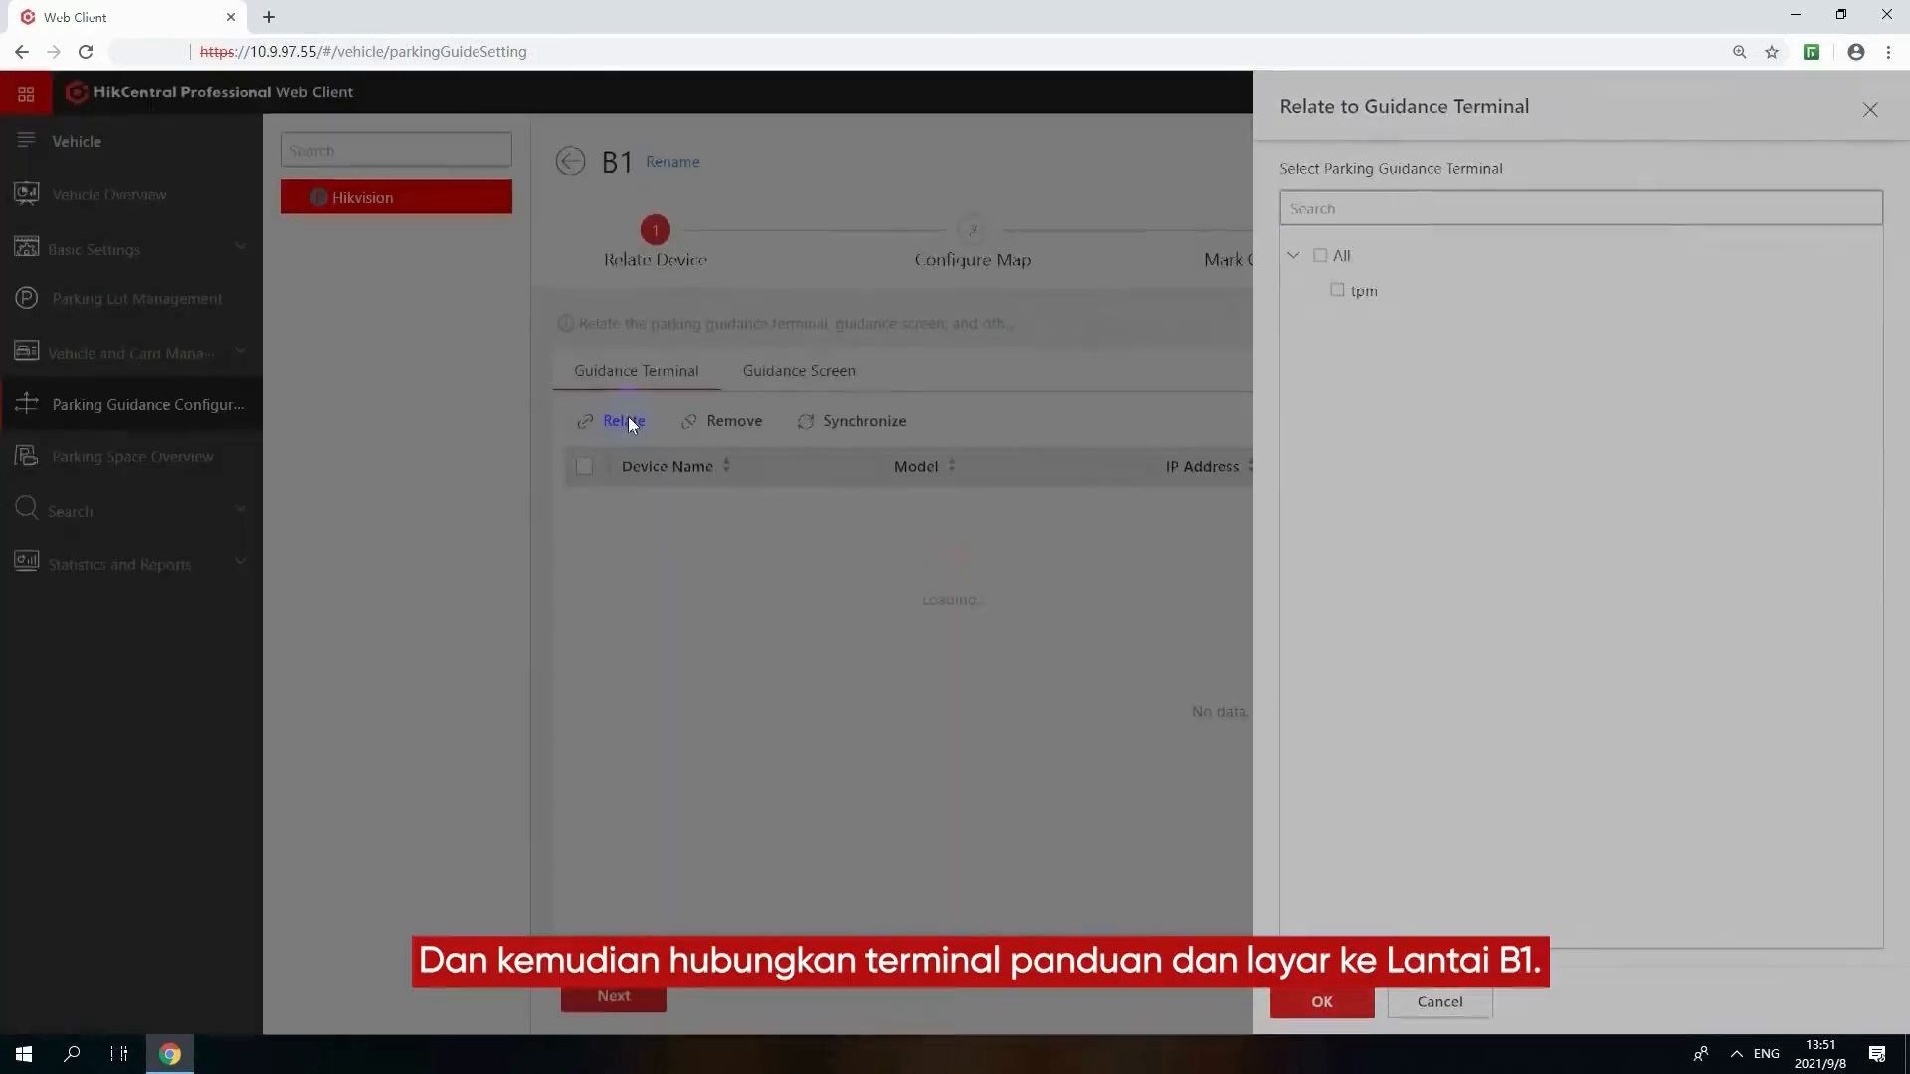
left_click(1332, 308)
left_click(1305, 1005)
left_click(796, 371)
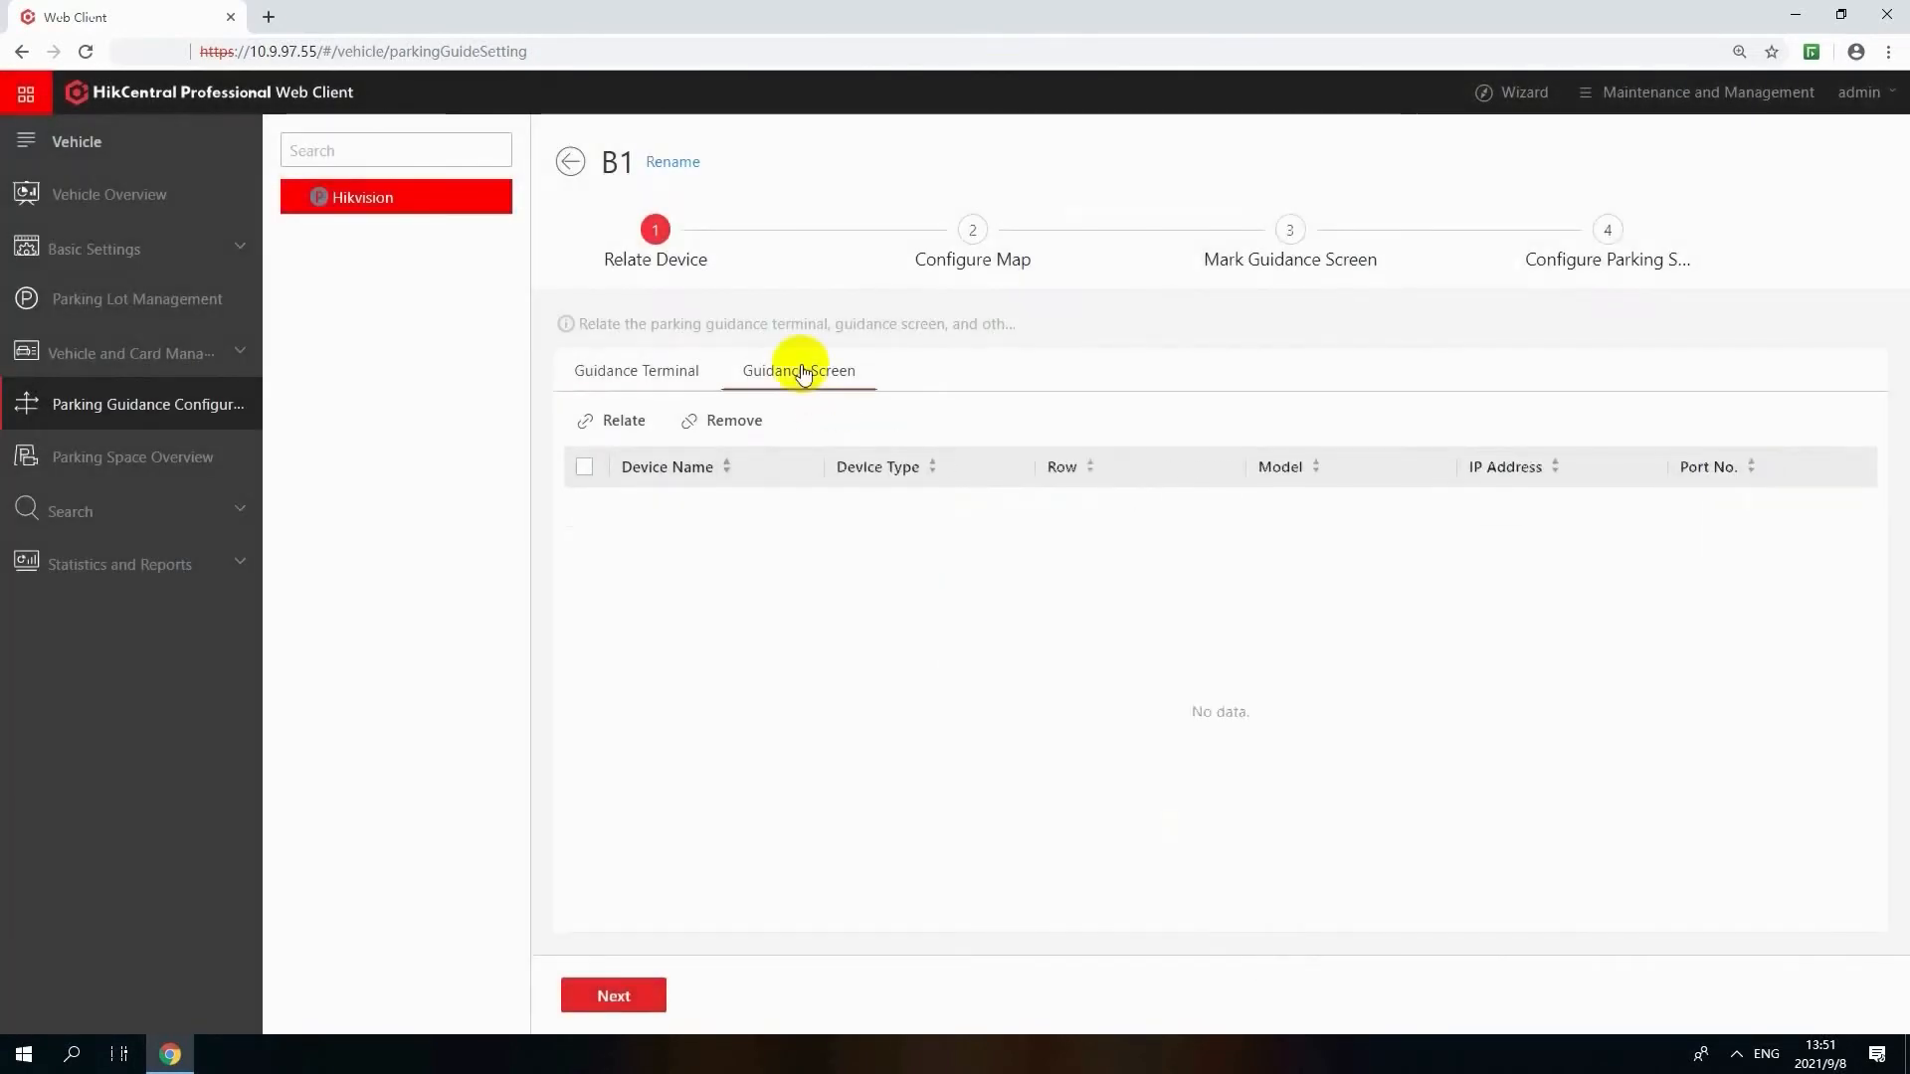
left_click(589, 419)
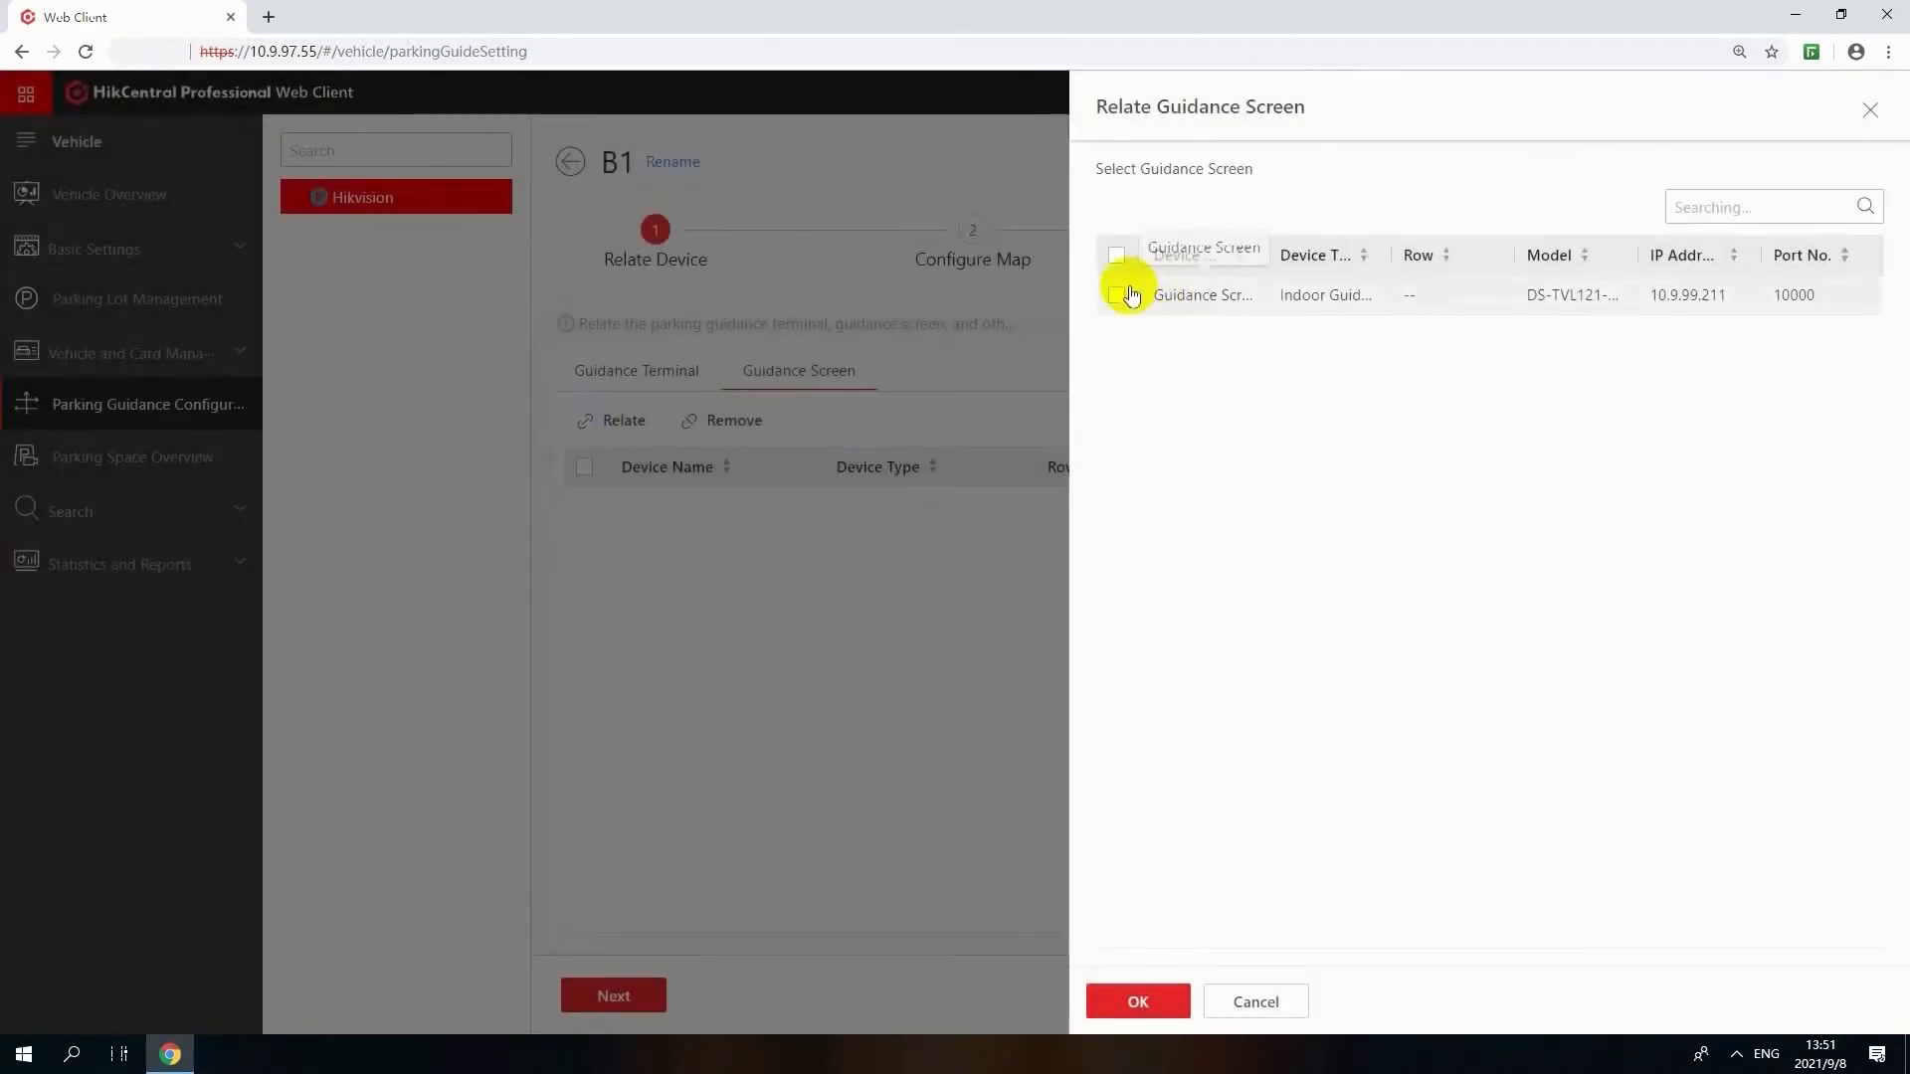
left_click(1131, 295)
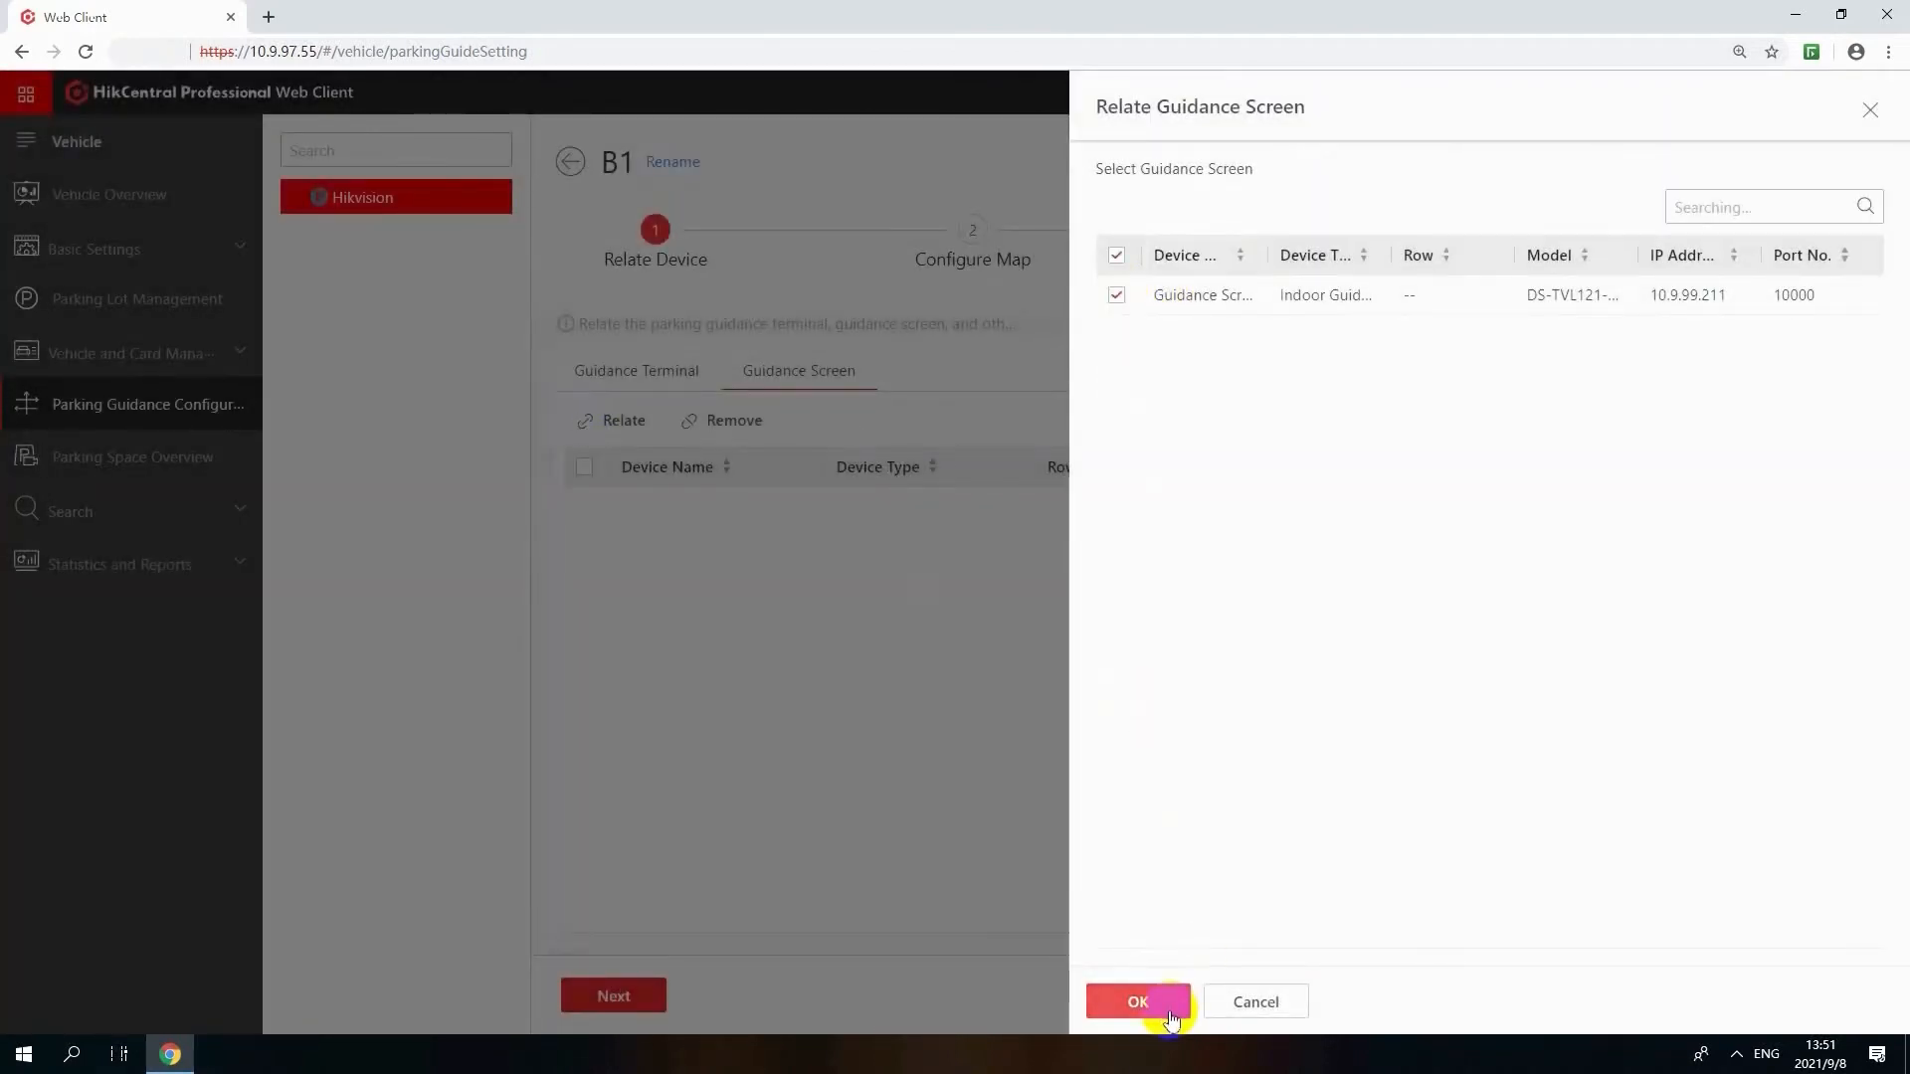
left_click(1138, 1000)
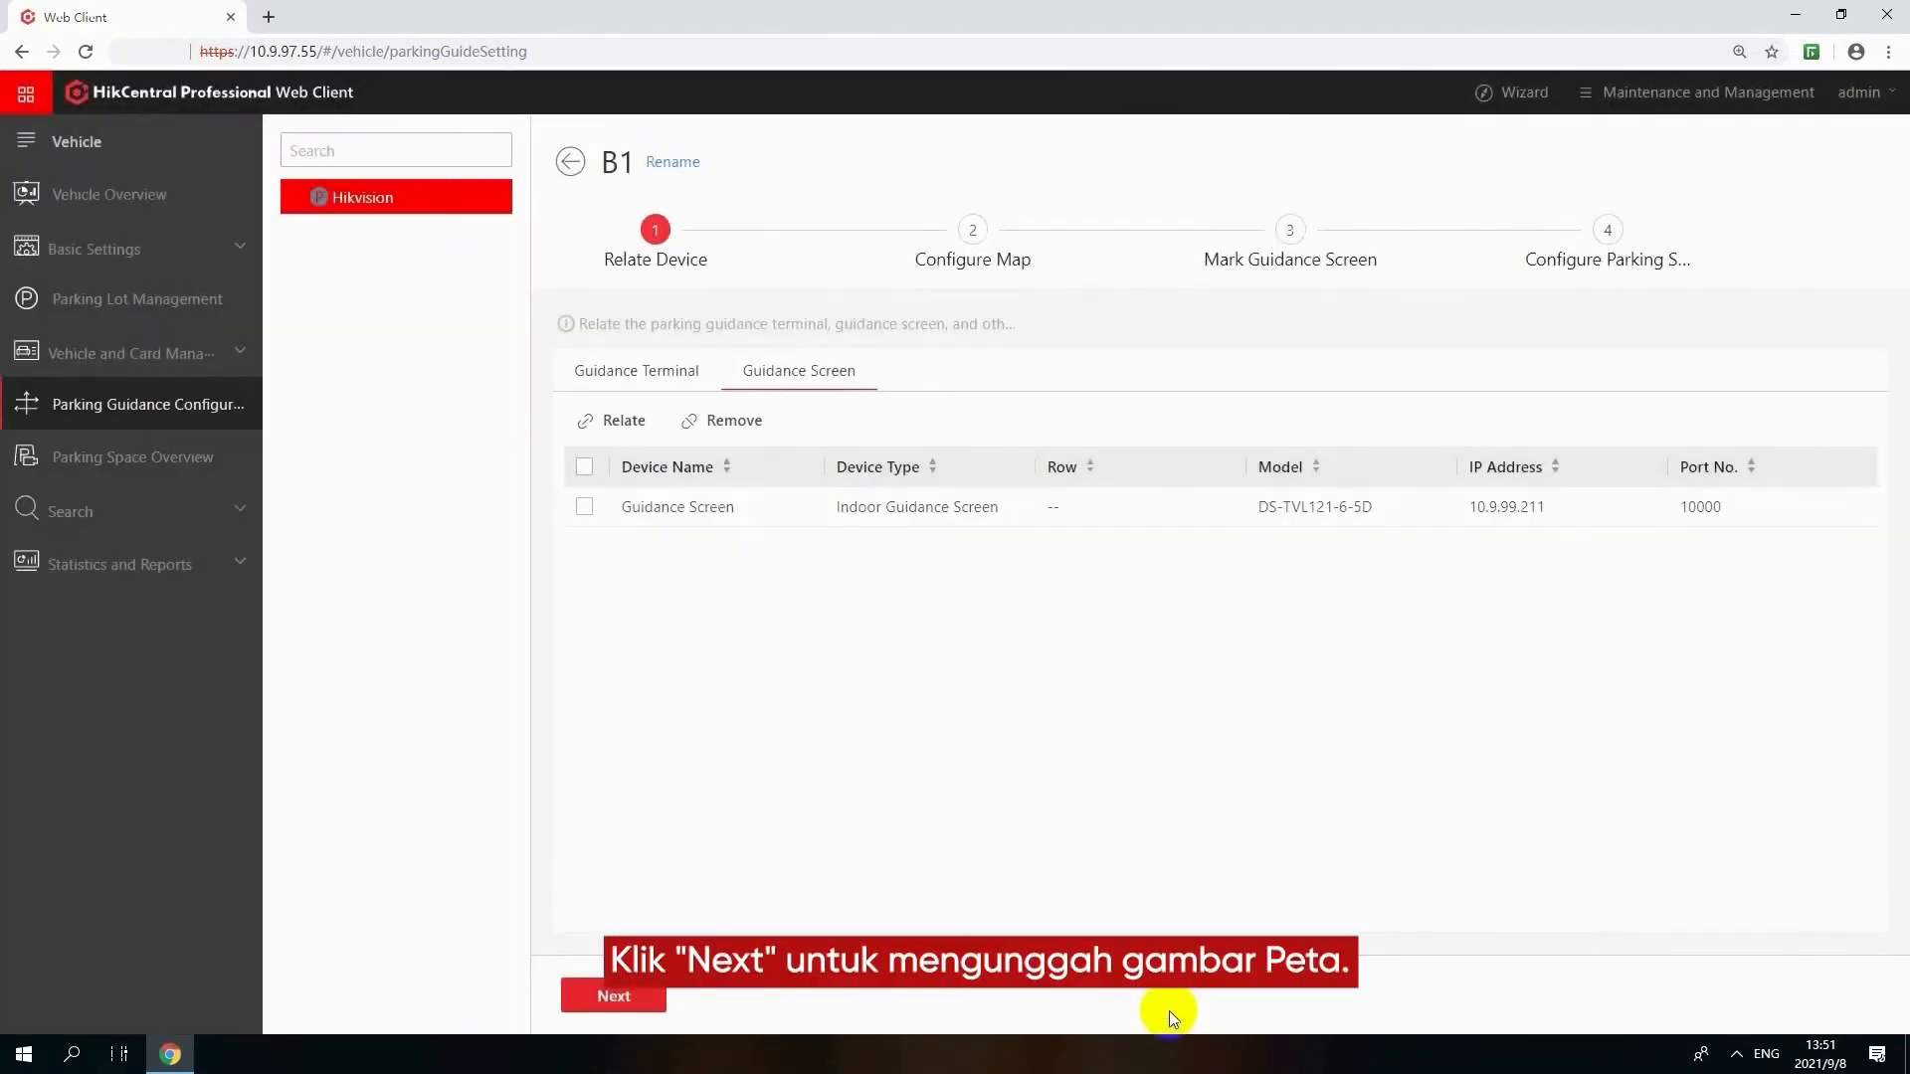
Proceed to the map configuration of floor B1 and upload the parking map picture
left_click(613, 995)
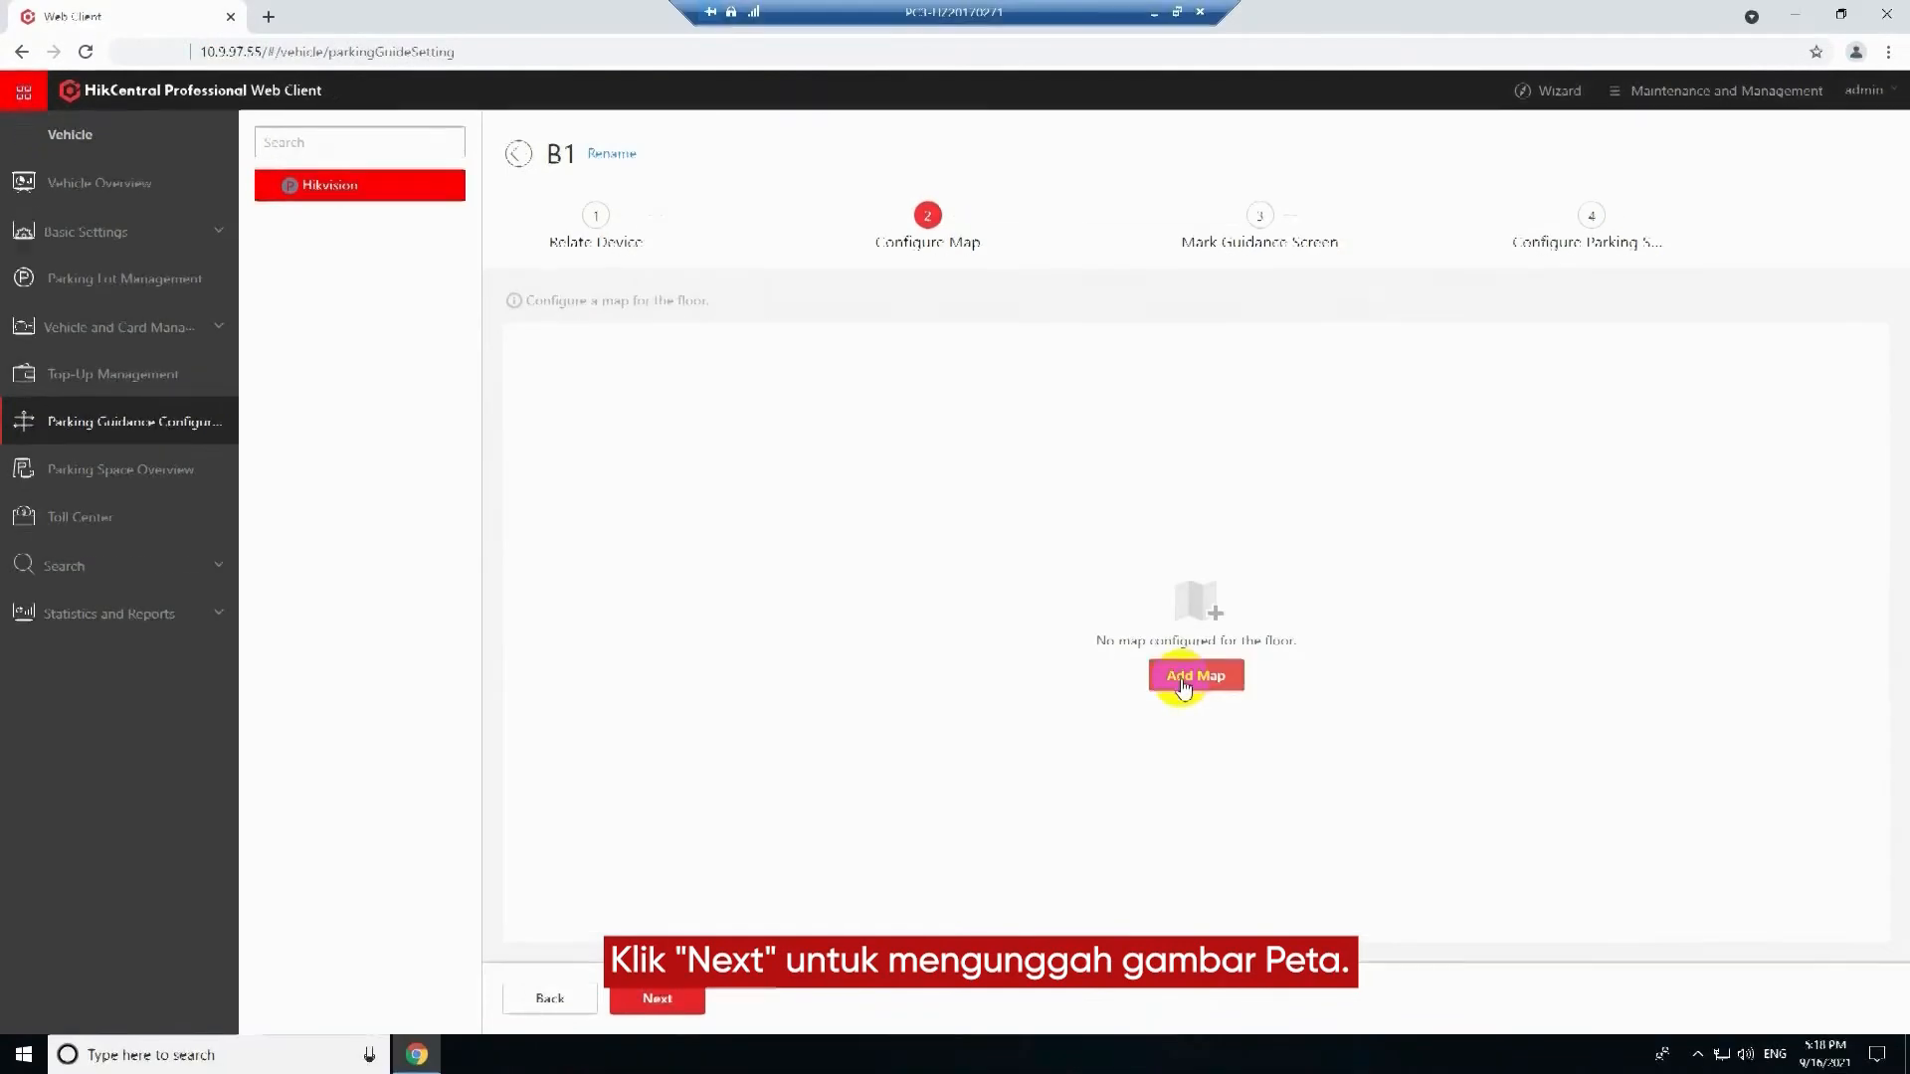
left_click(1181, 676)
left_click(733, 413)
left_click(852, 457)
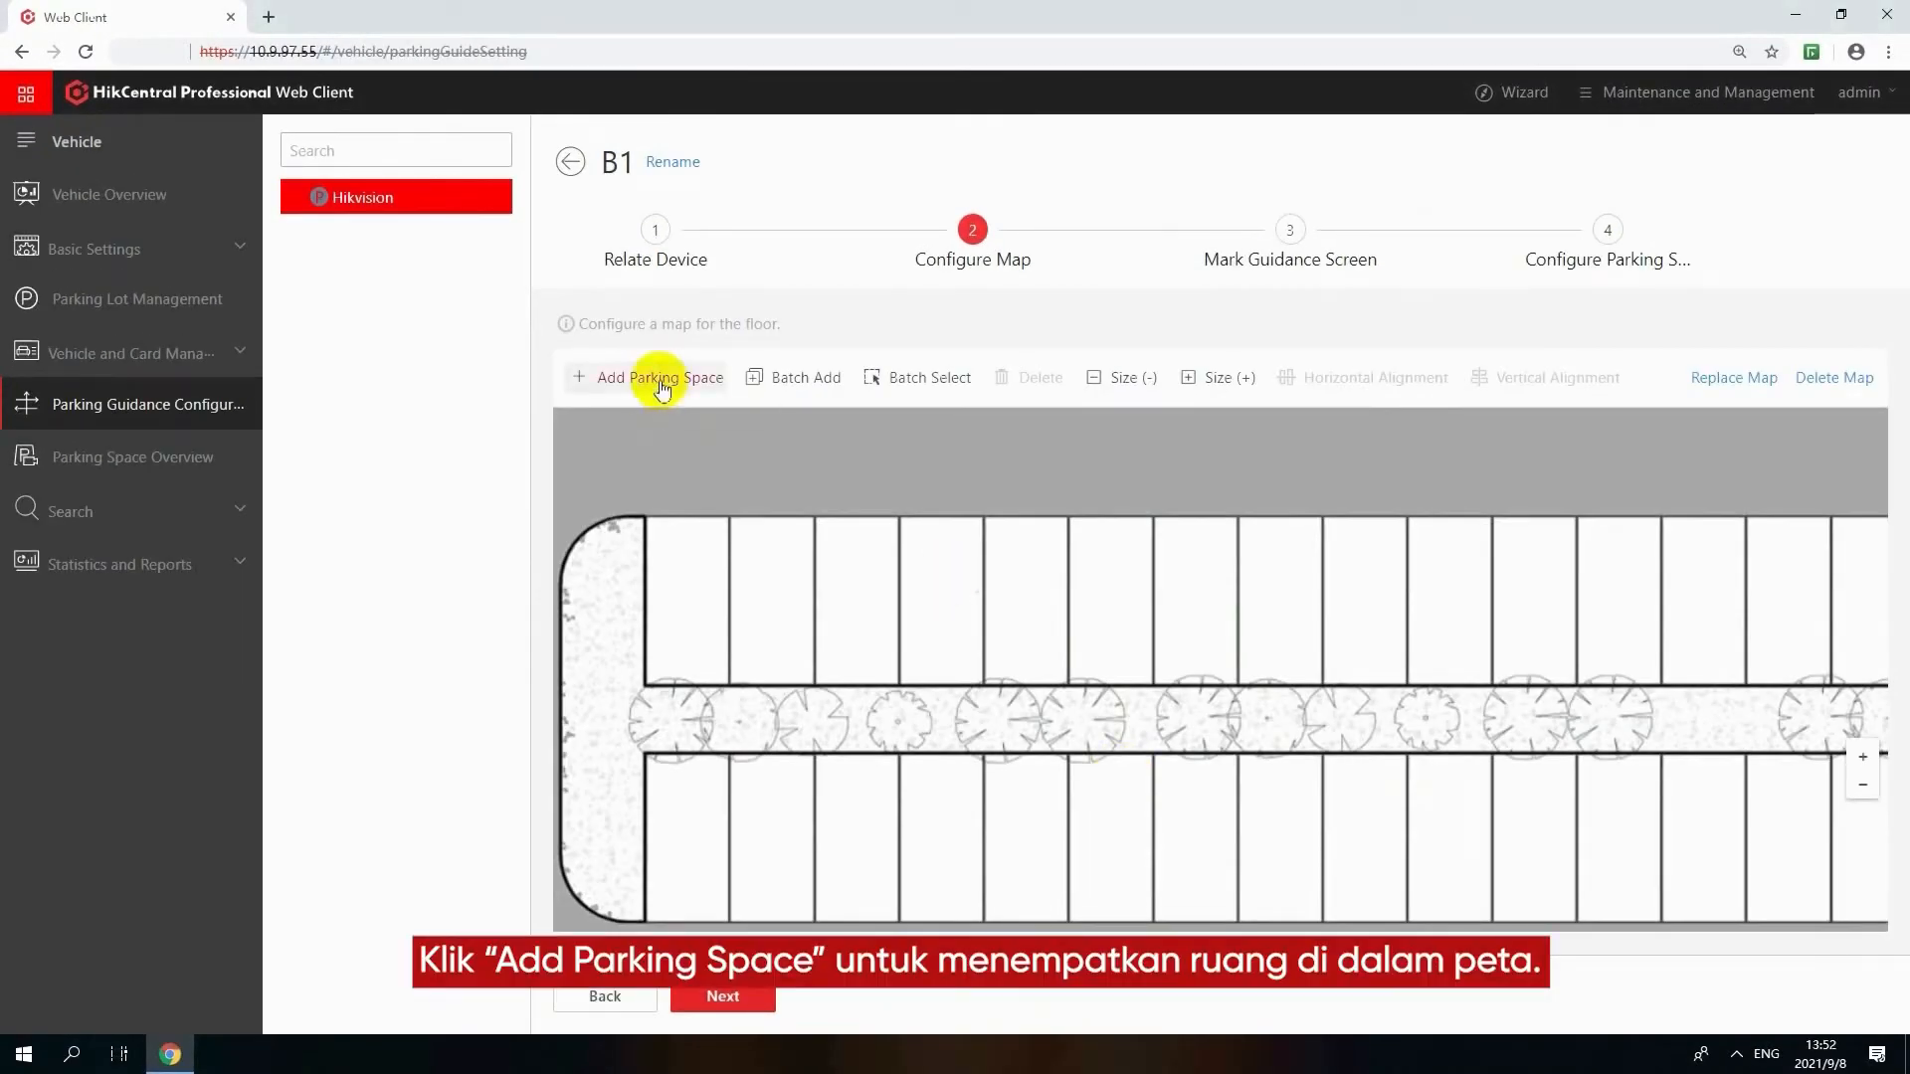
Place a parking space numbered 1 in the first stall of the map's upper row
left_click(661, 383)
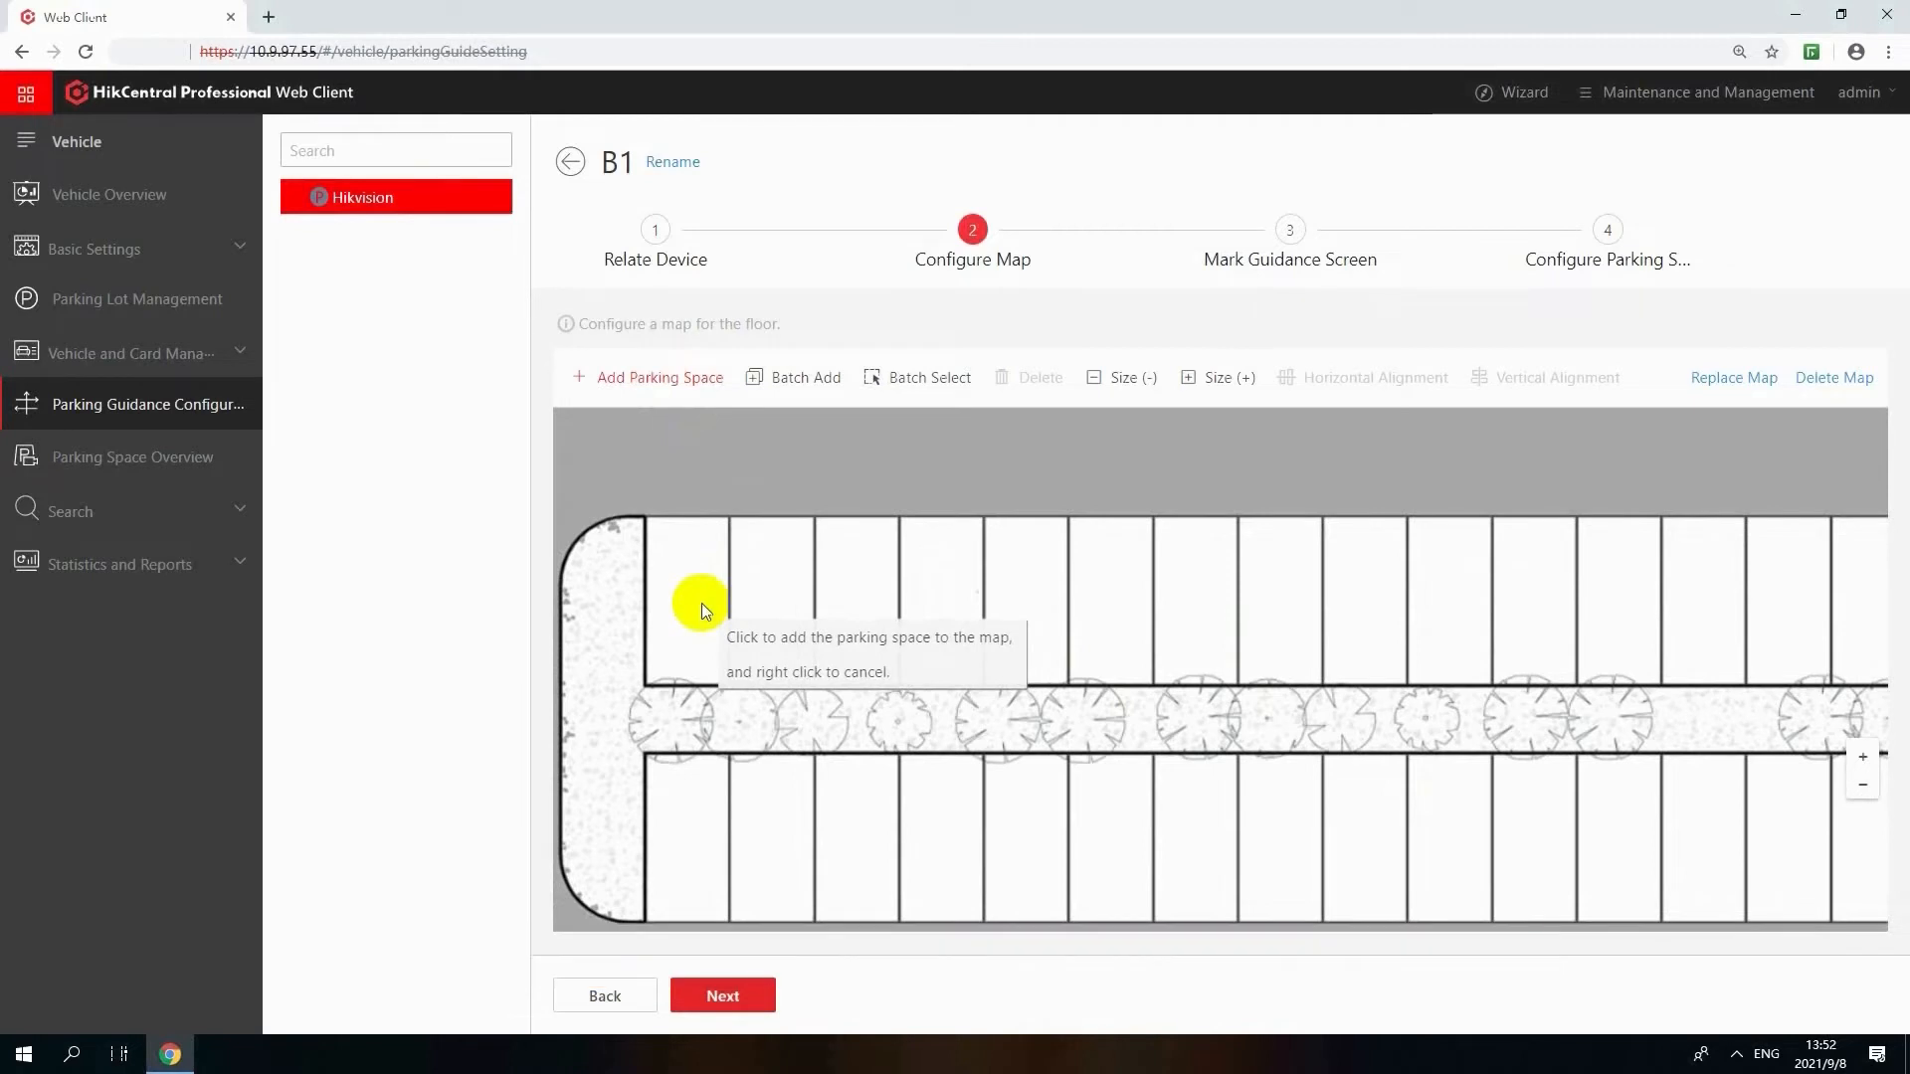
left_click(701, 603)
type("1")
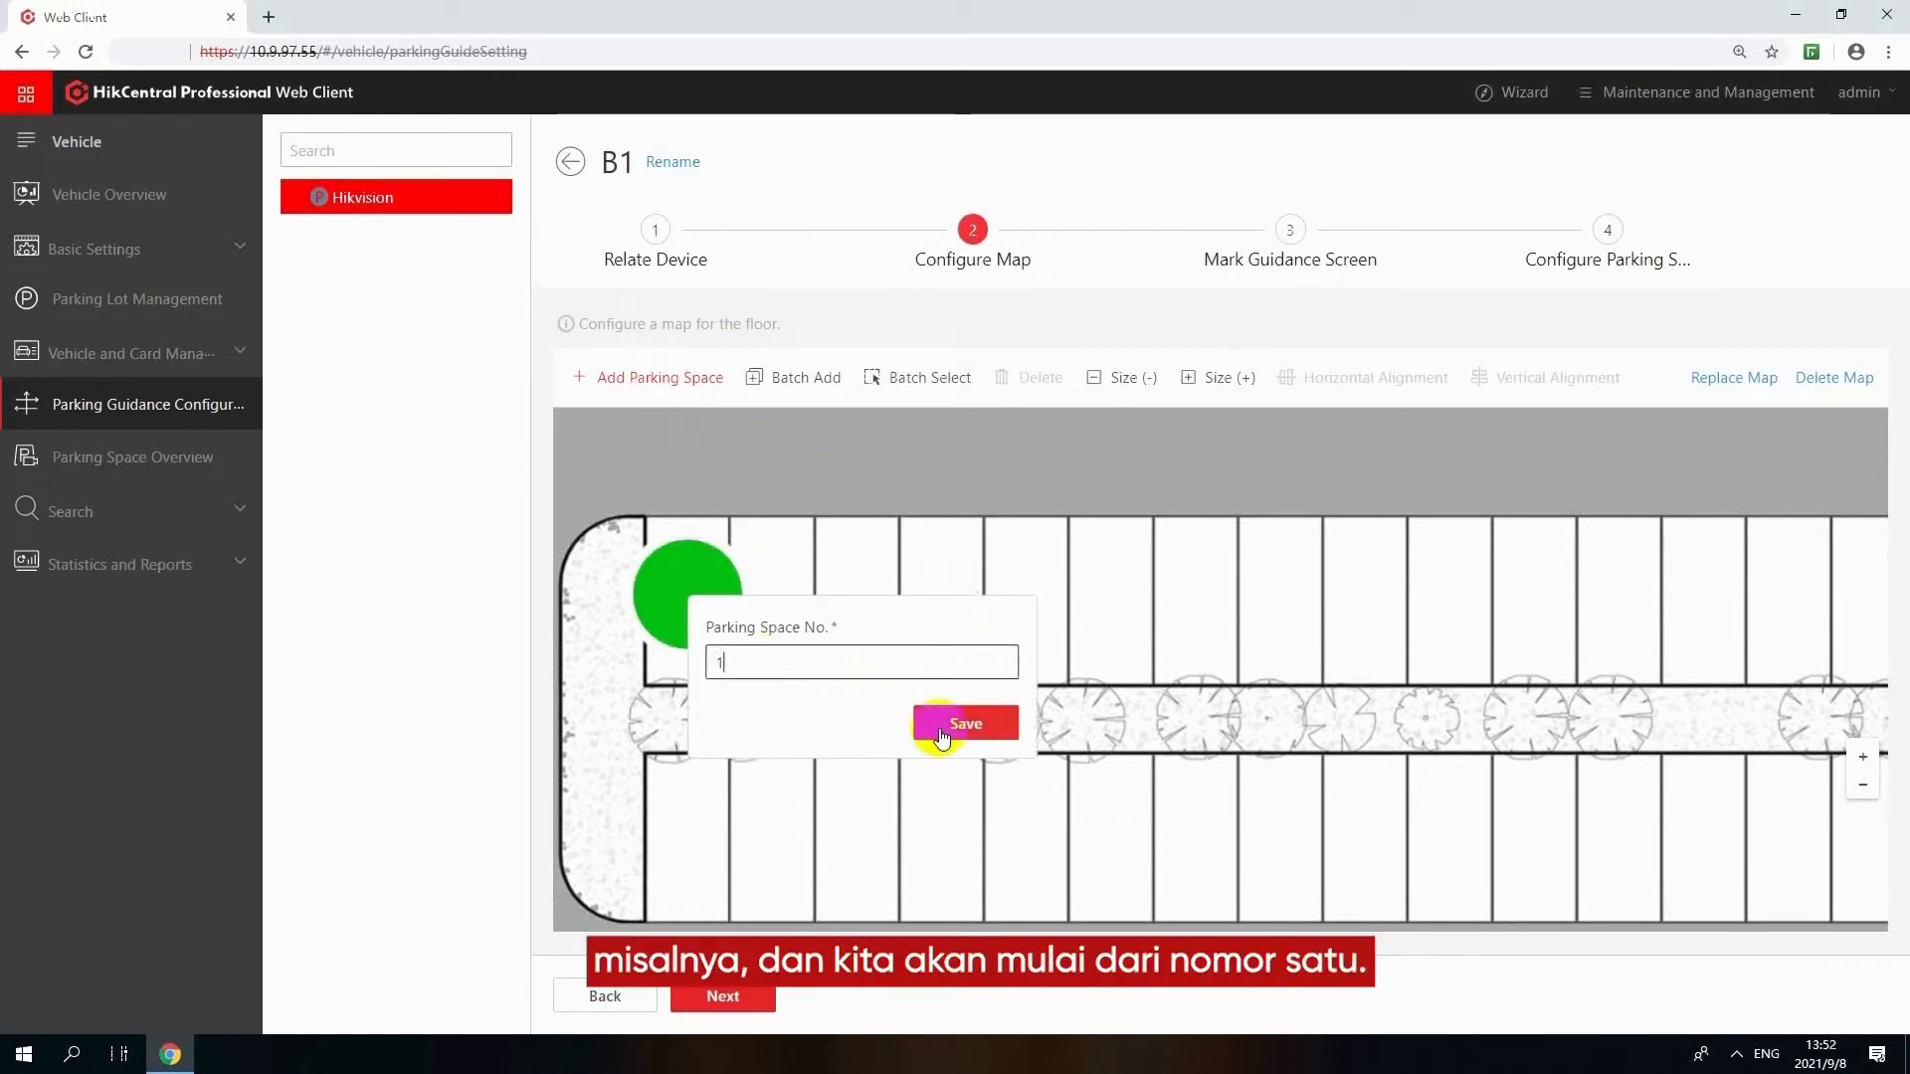
left_click(941, 736)
Reduce the icon size of parking space 1 on the map and save it
left_click(656, 539)
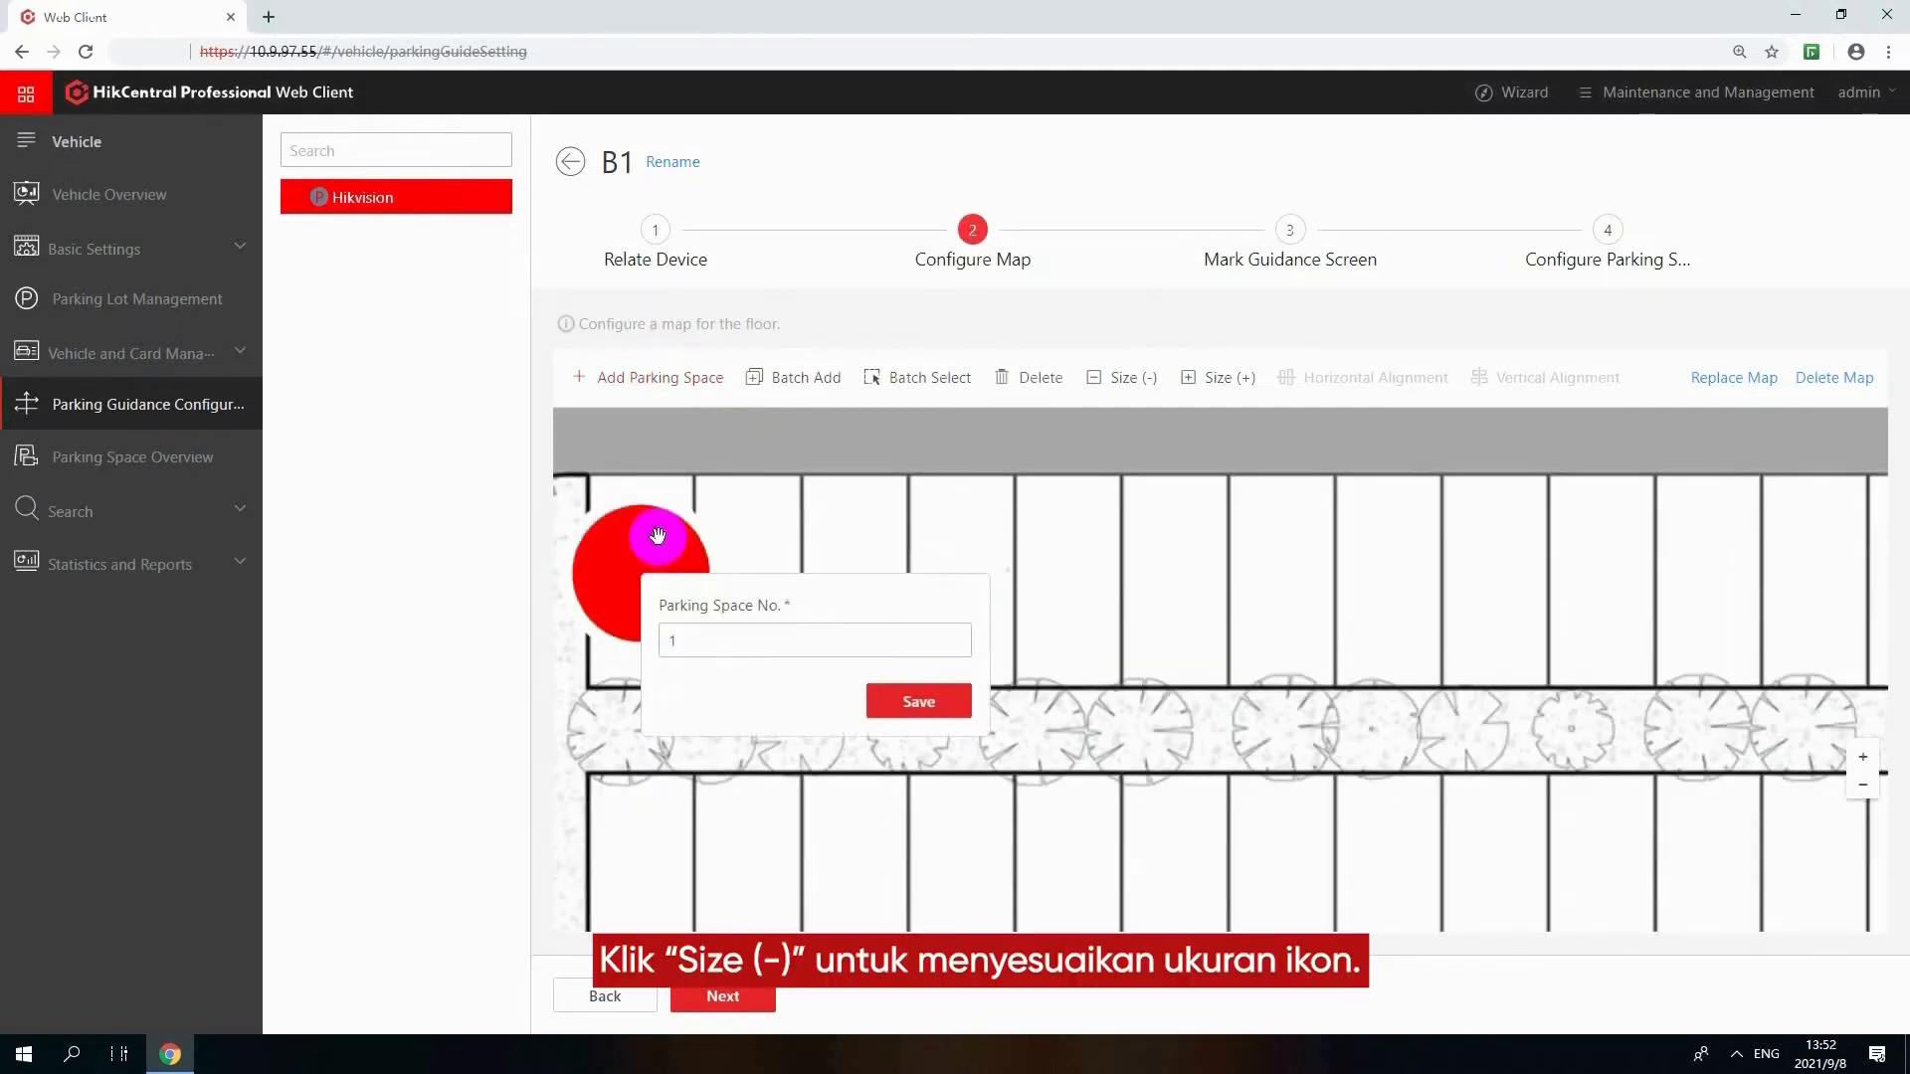
left_click(1104, 373)
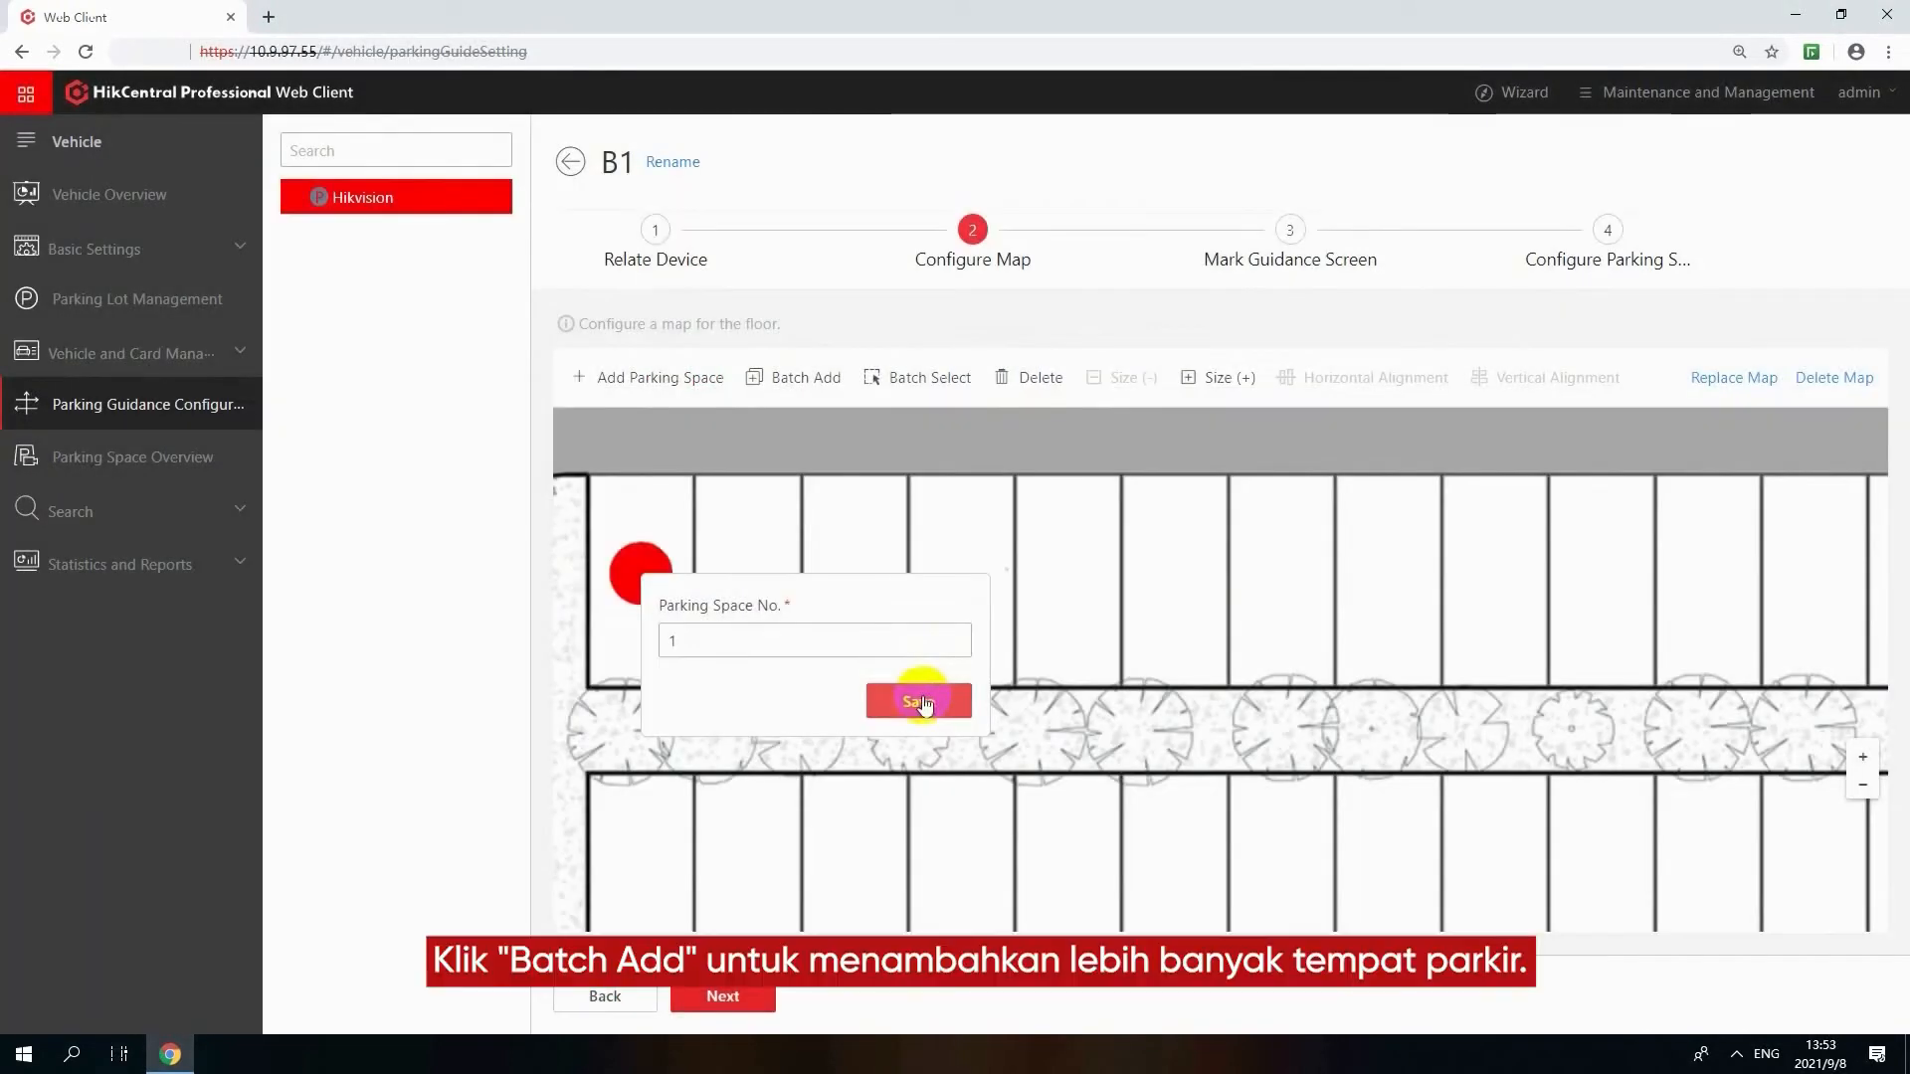
left_click(918, 701)
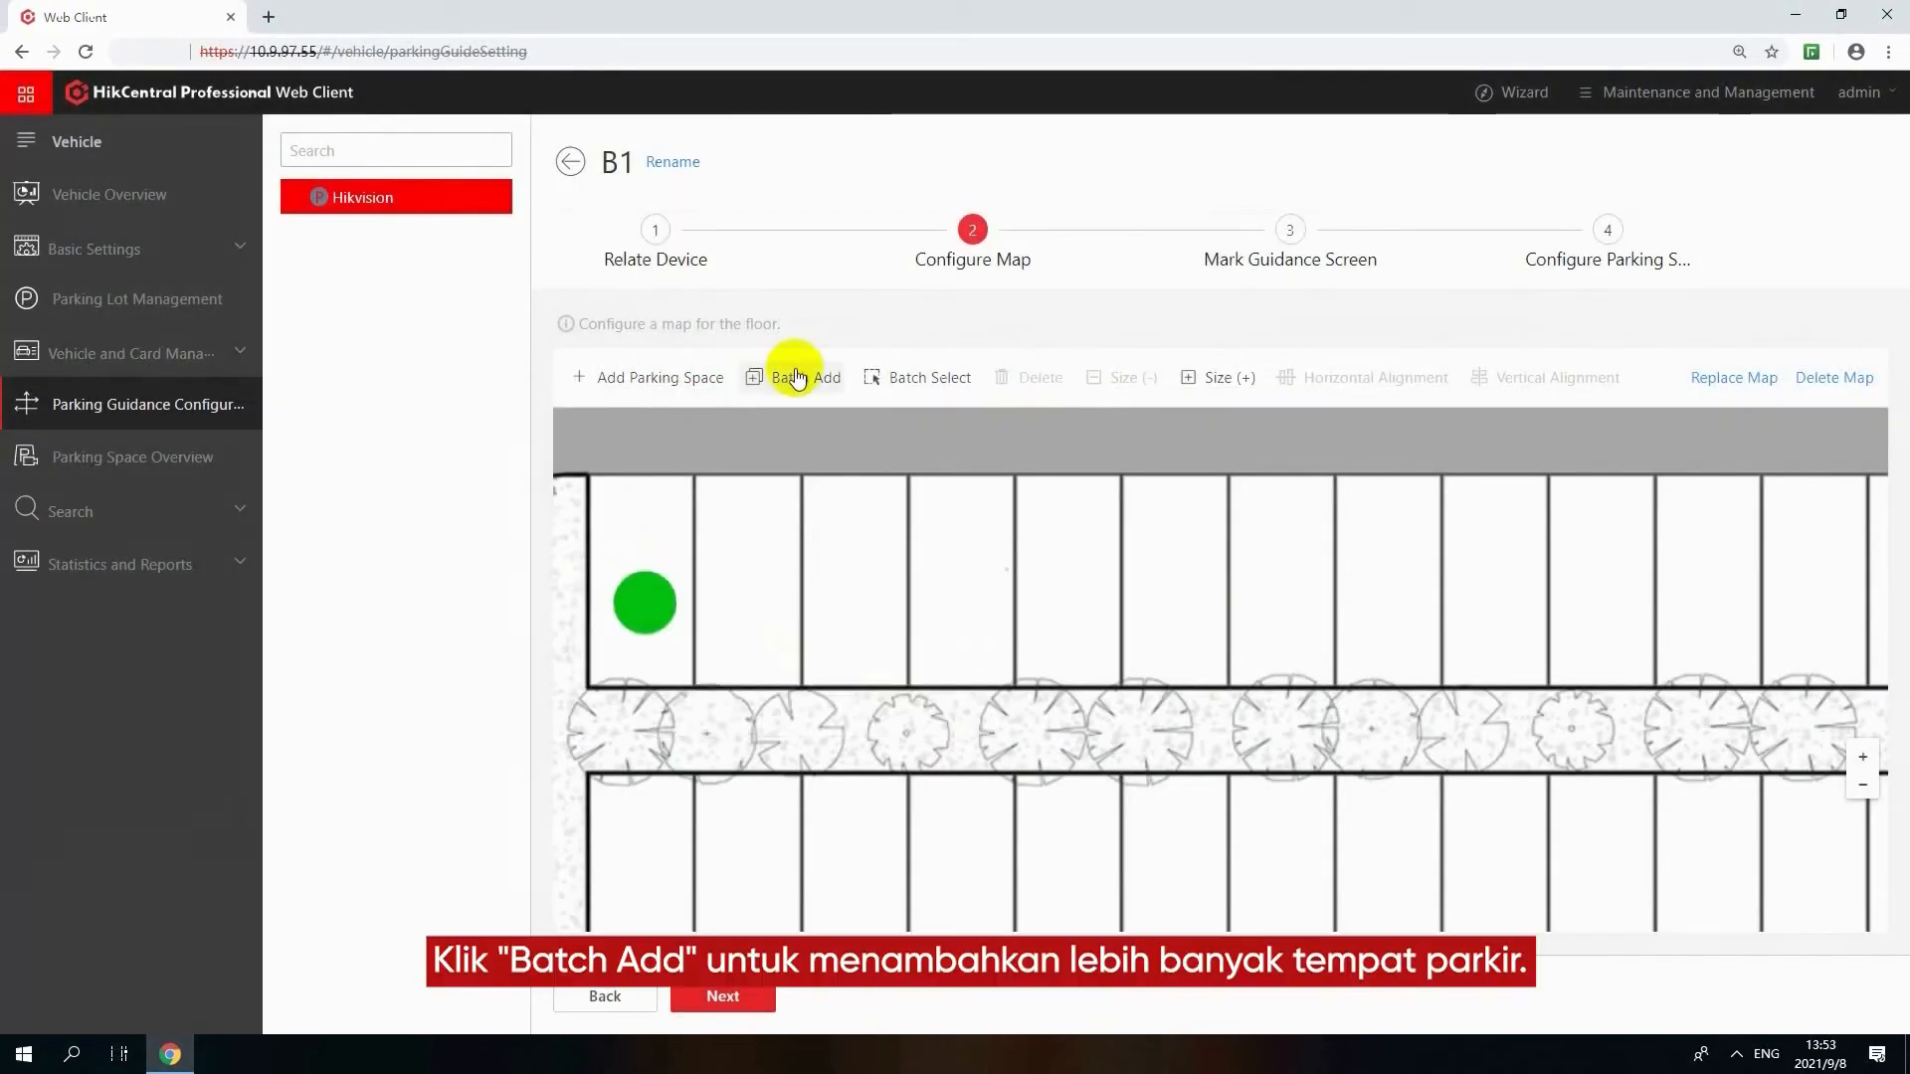
Batch add 4 parking spaces in the stalls beside parking space 1, numbered from 2 in ascending order
left_click(796, 376)
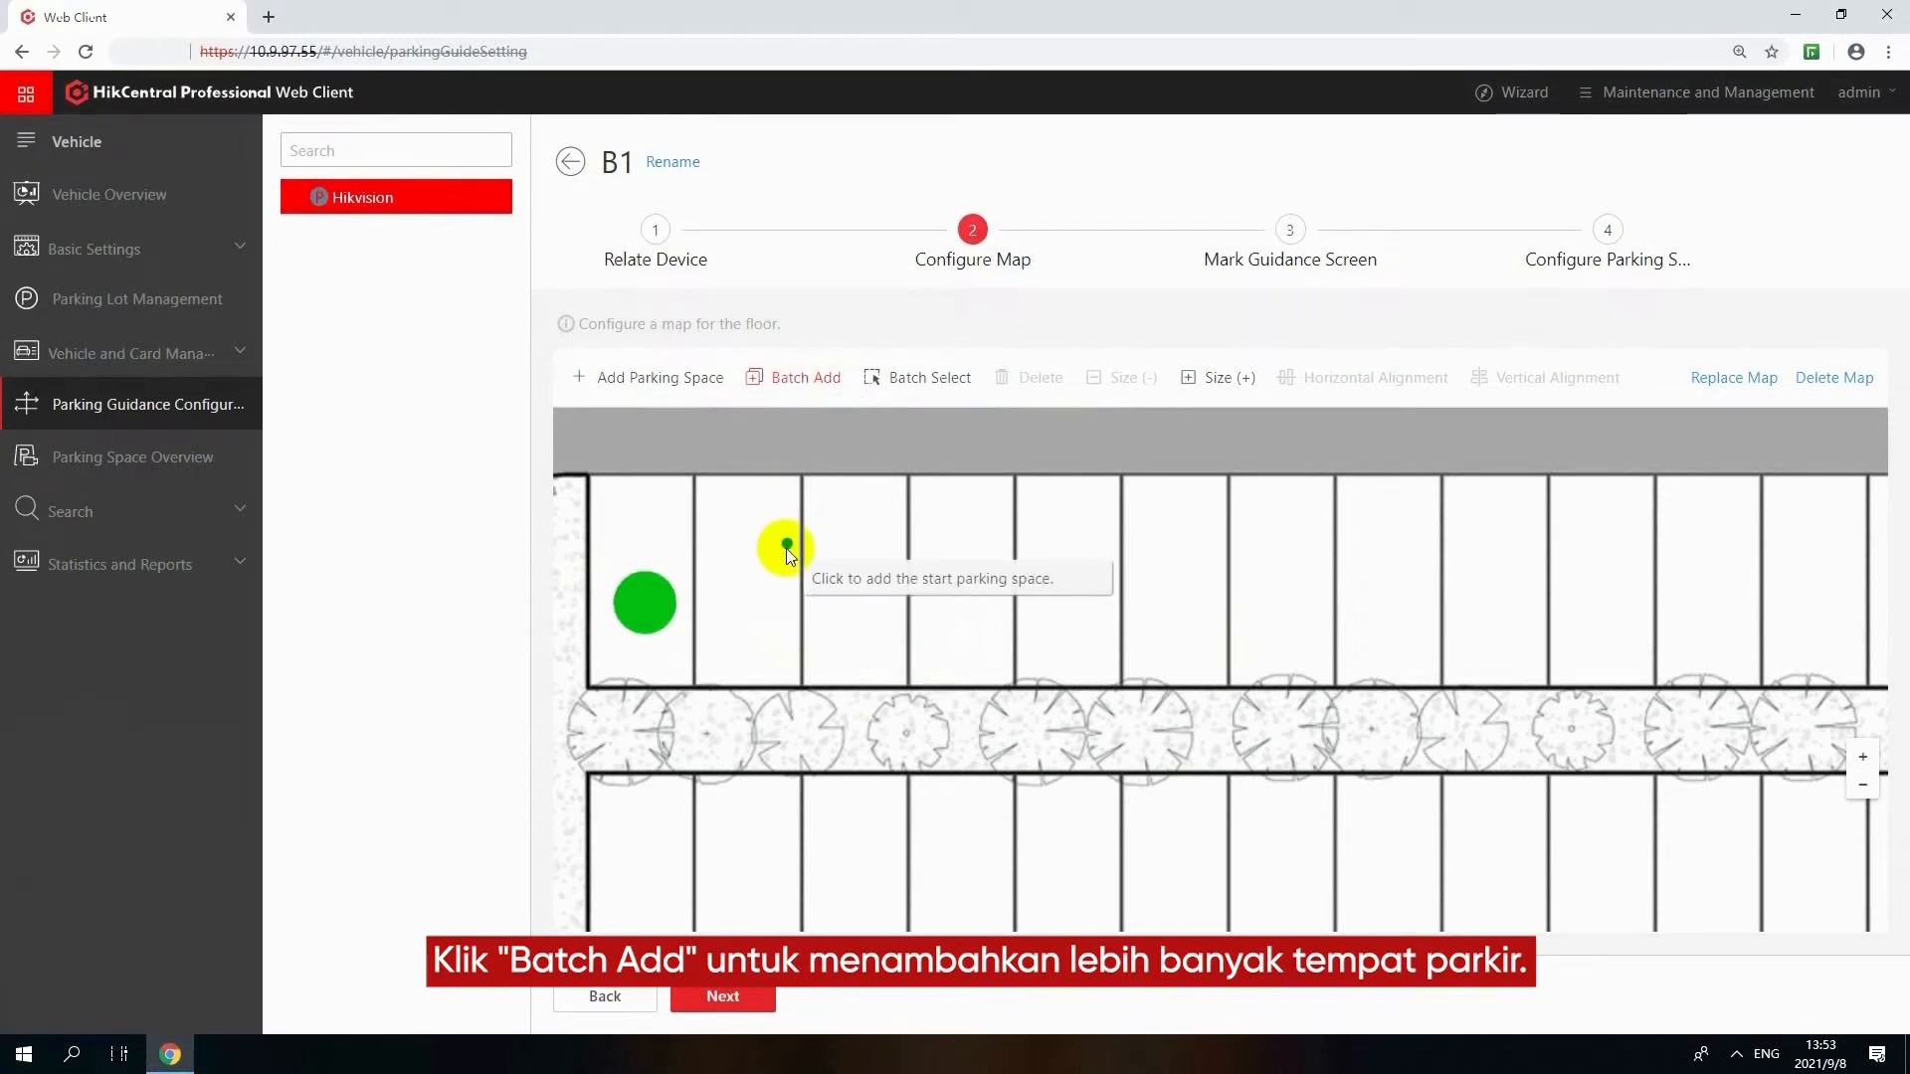
left_click(741, 596)
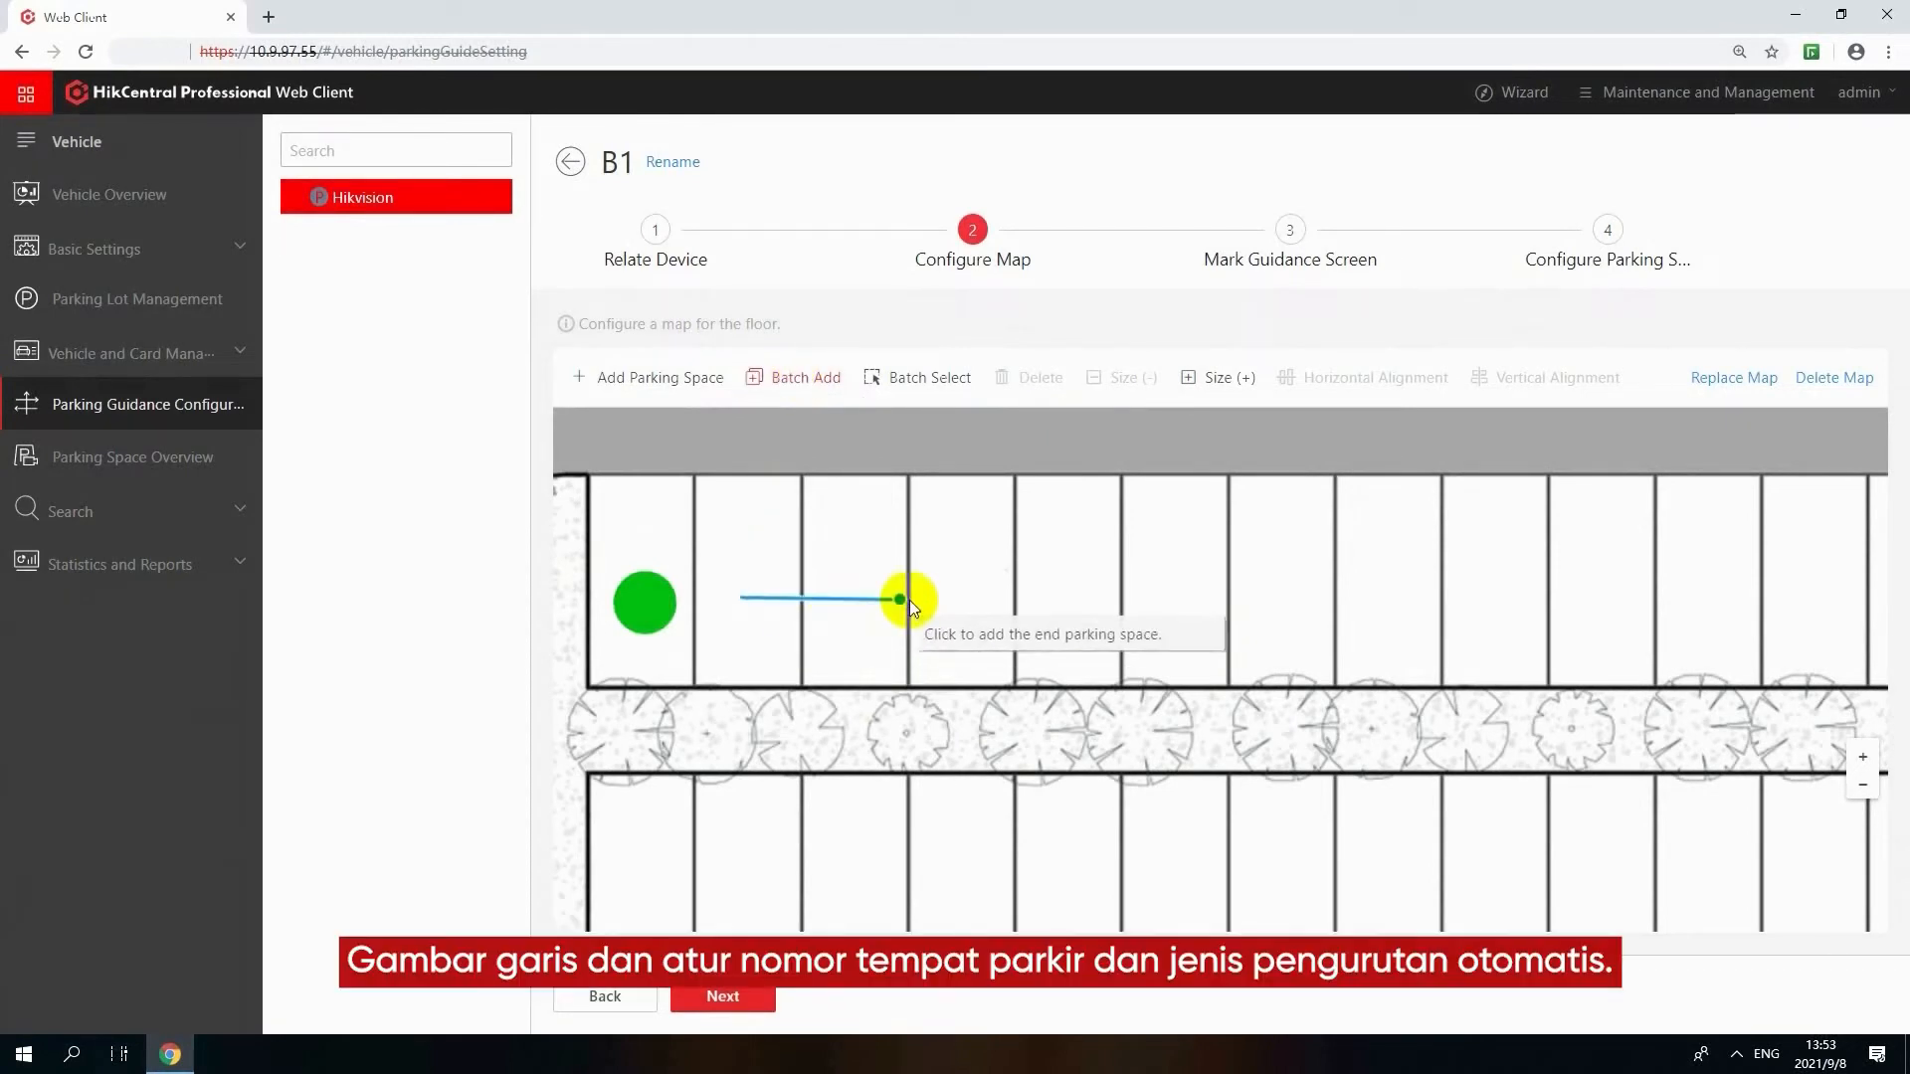
left_click(1098, 599)
left_click(1166, 660)
type("4")
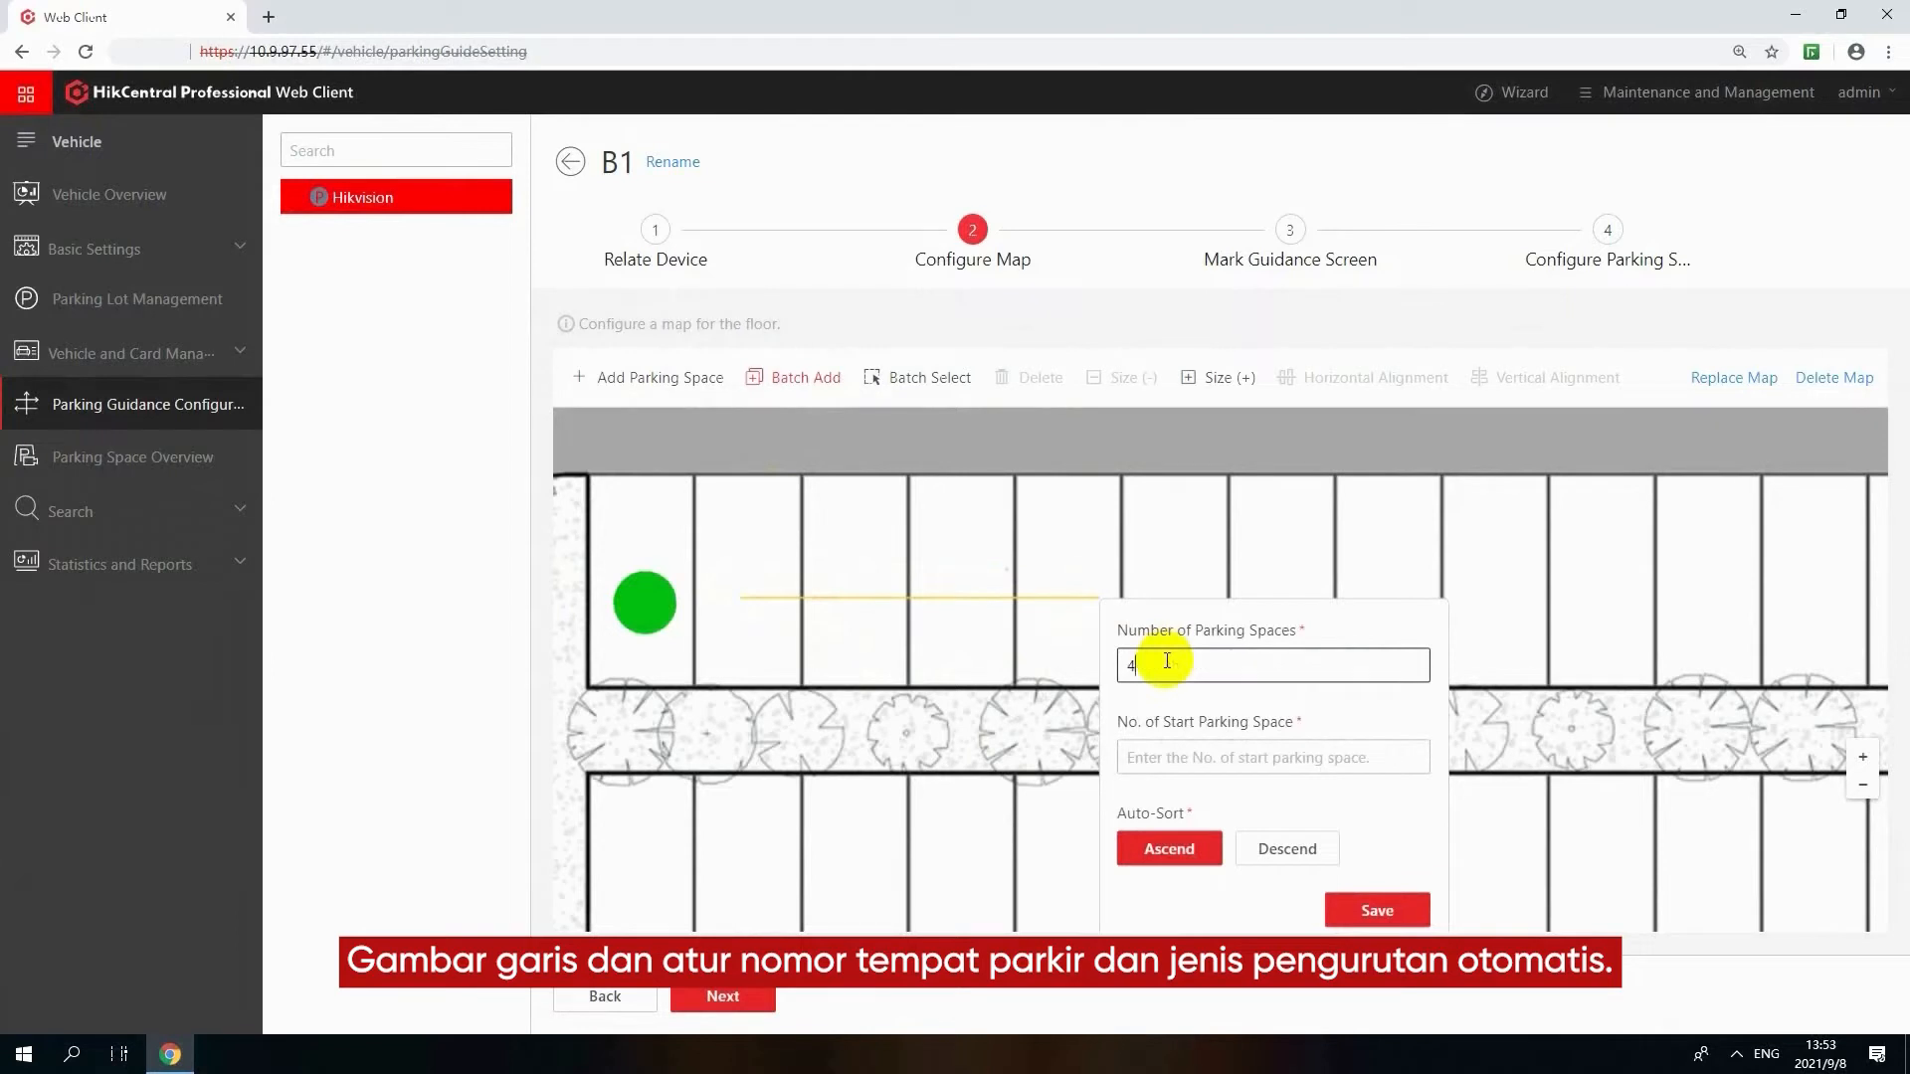
left_click(1143, 758)
type("2")
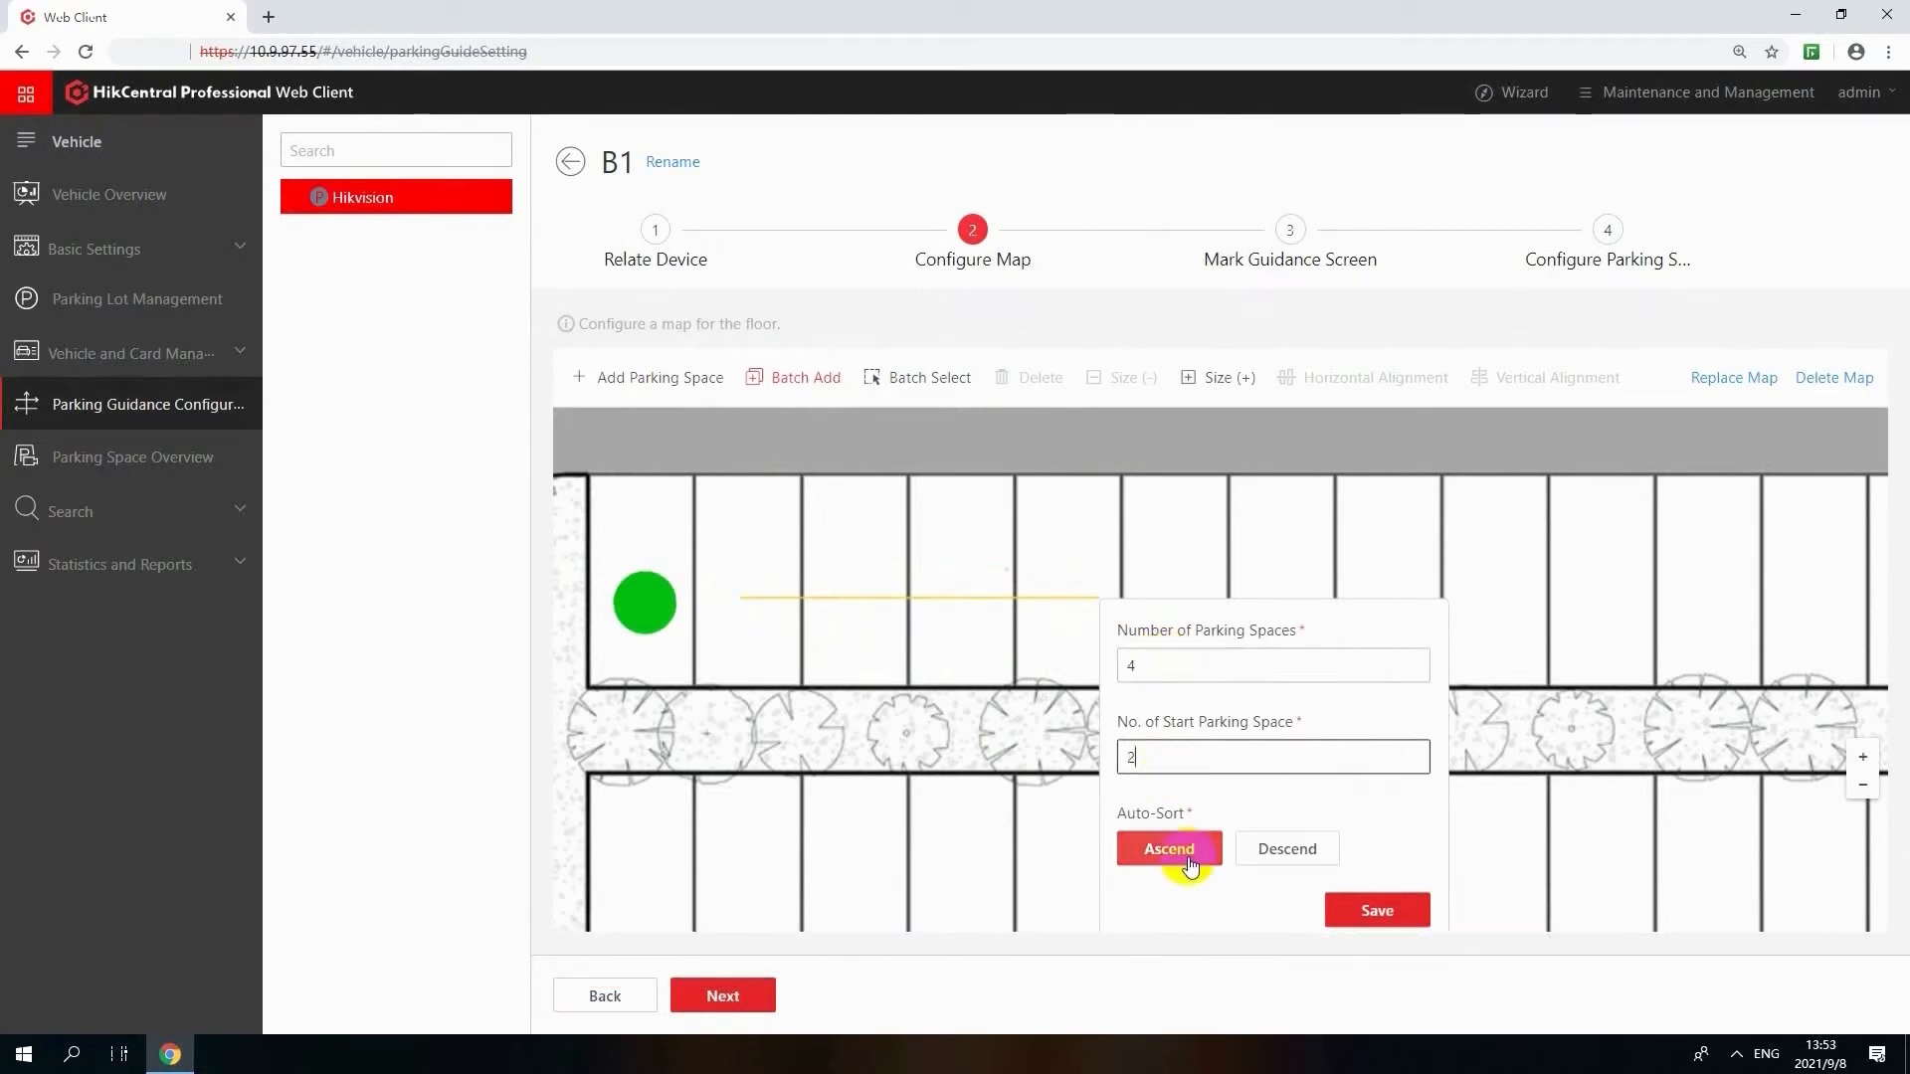
left_click(1190, 864)
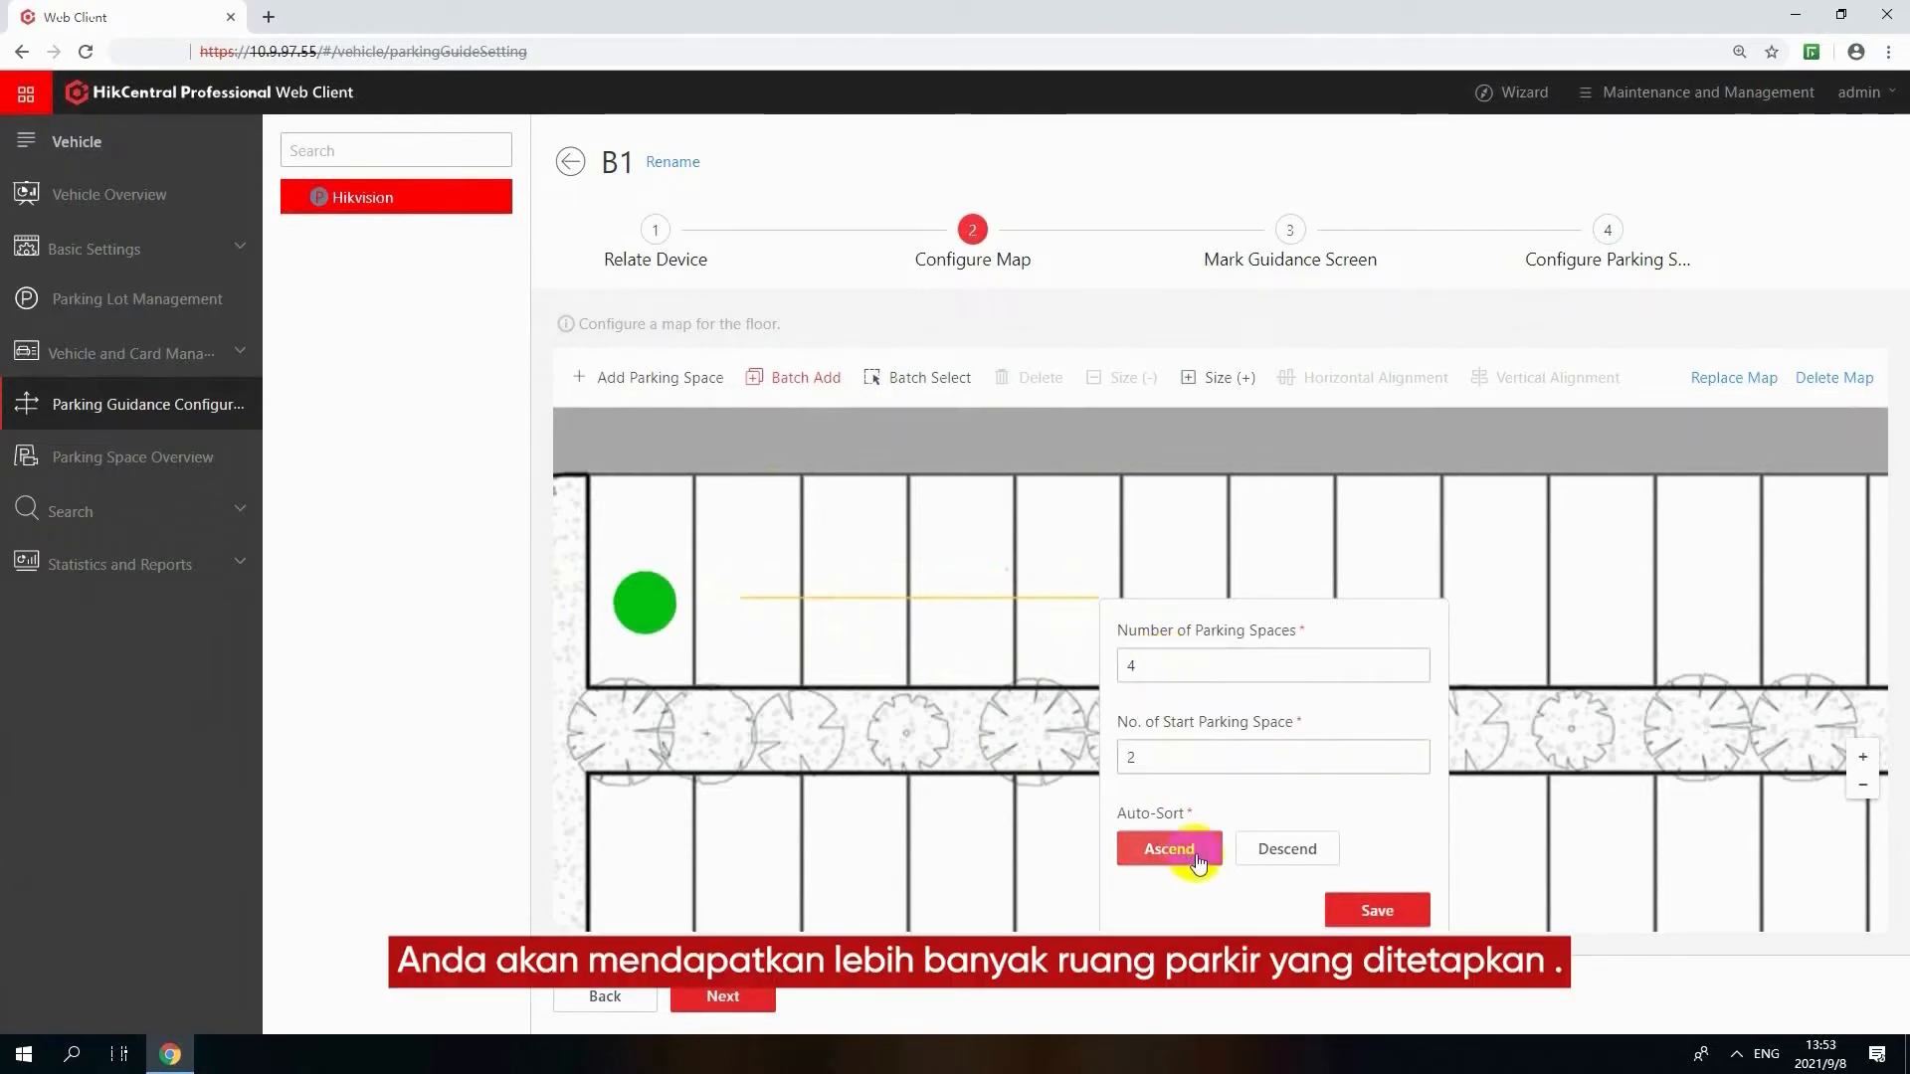
left_click(1376, 910)
Select all five parking spaces in the map's upper row and align them horizontally
left_click(917, 376)
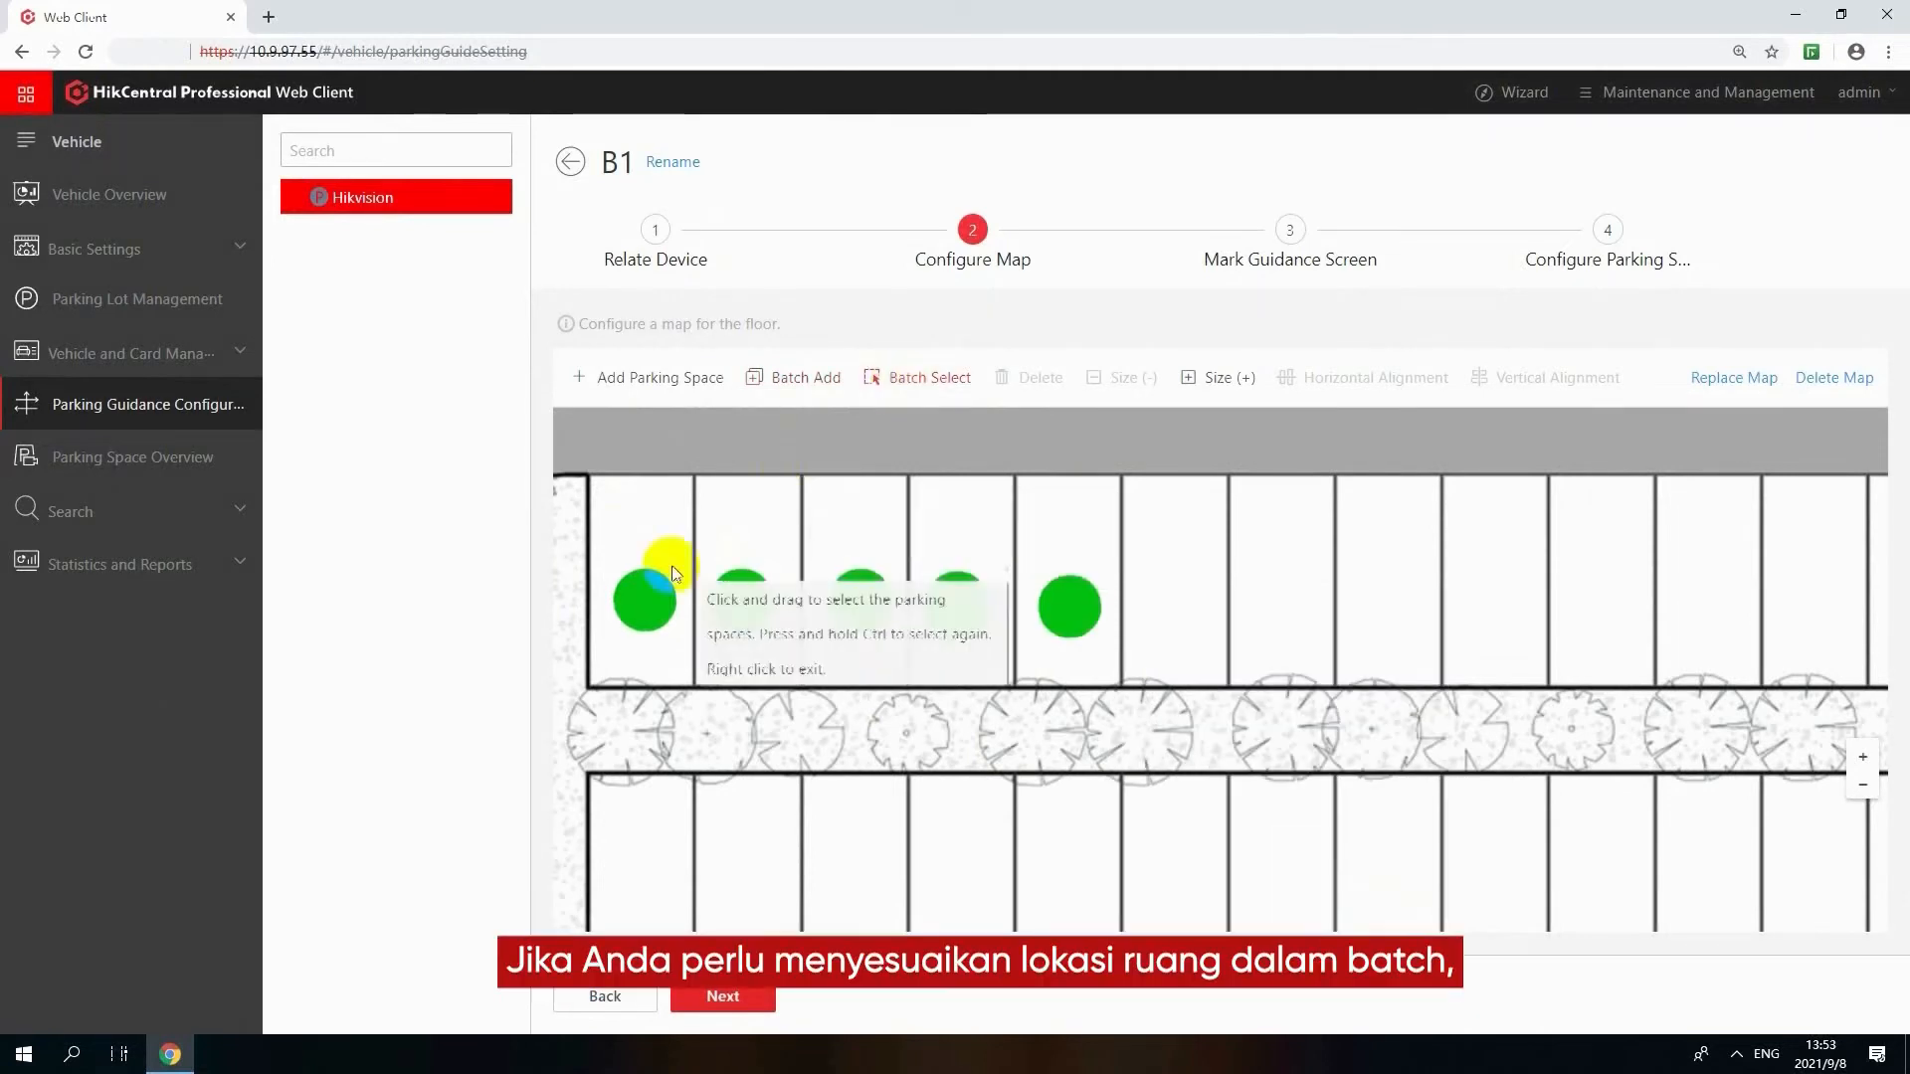
left_click_drag(587, 513, 1110, 679)
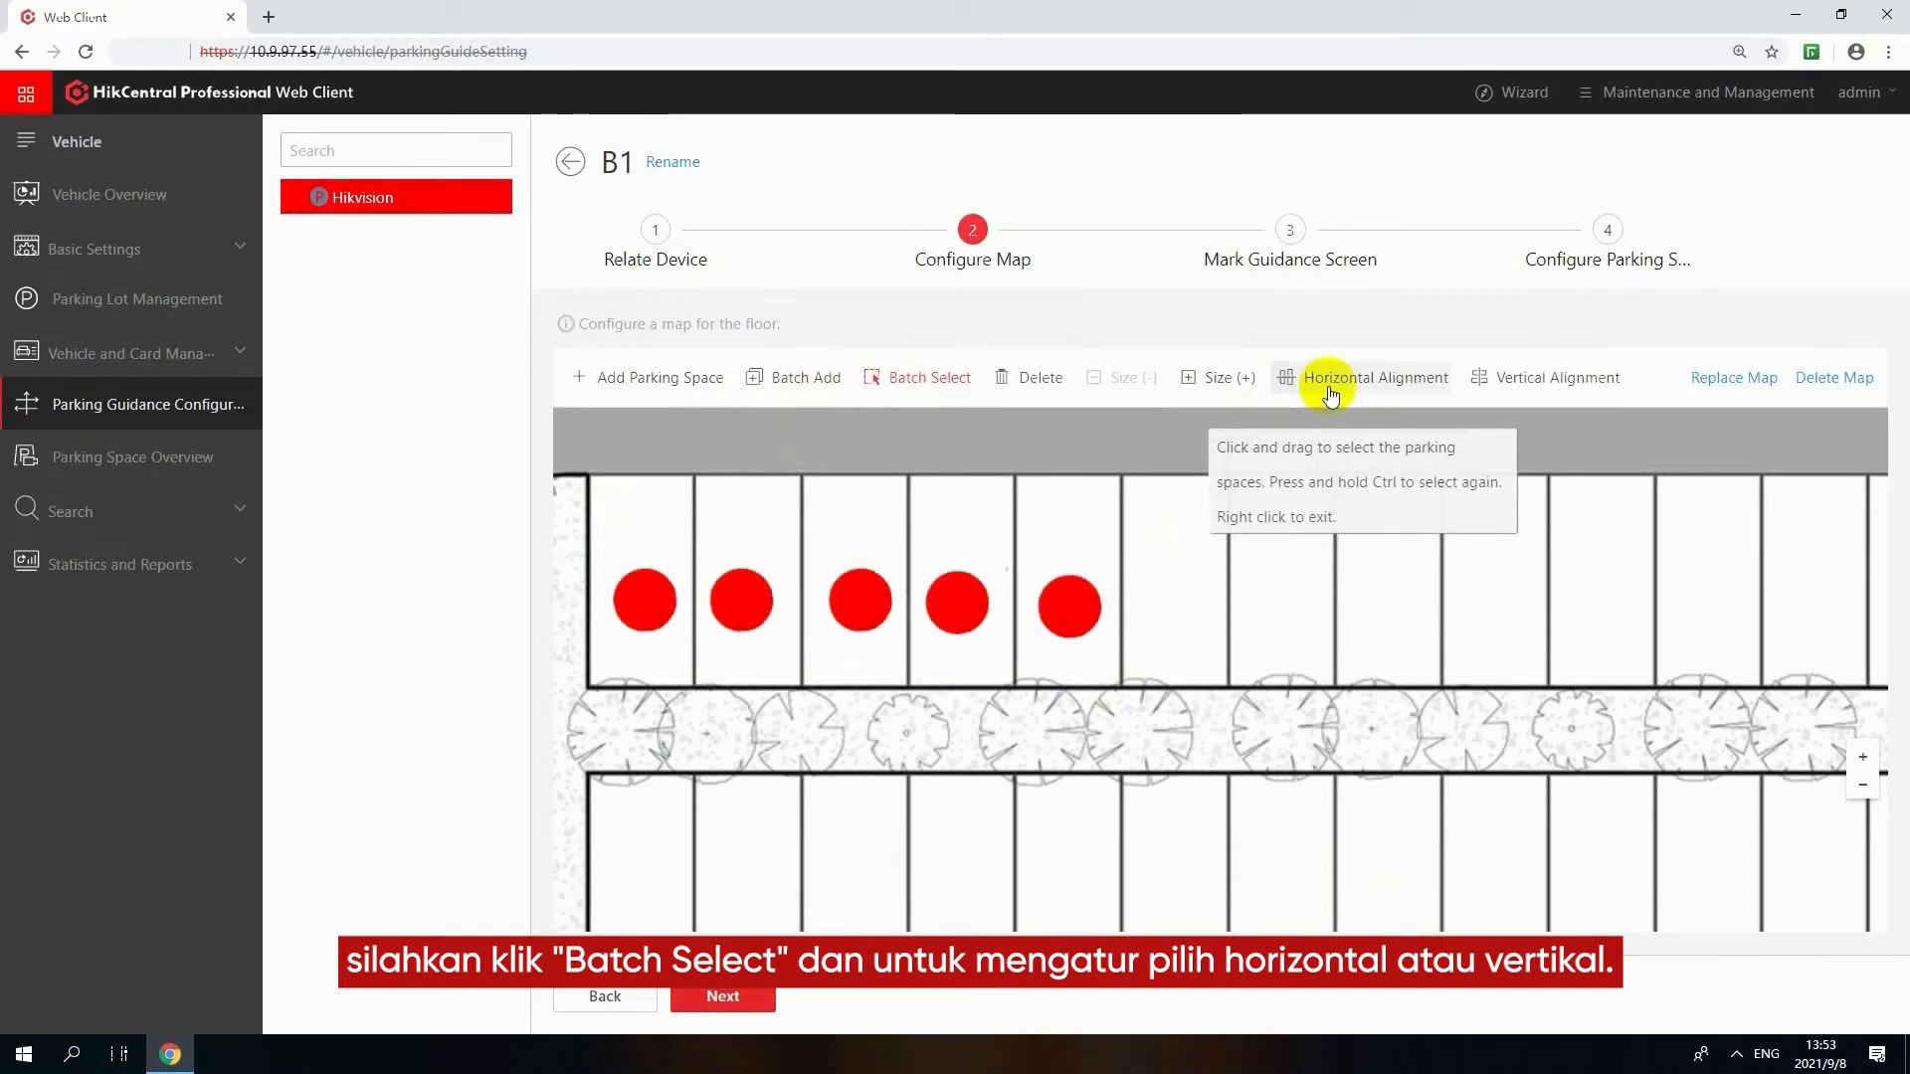
left_click(1331, 394)
left_click(1258, 624)
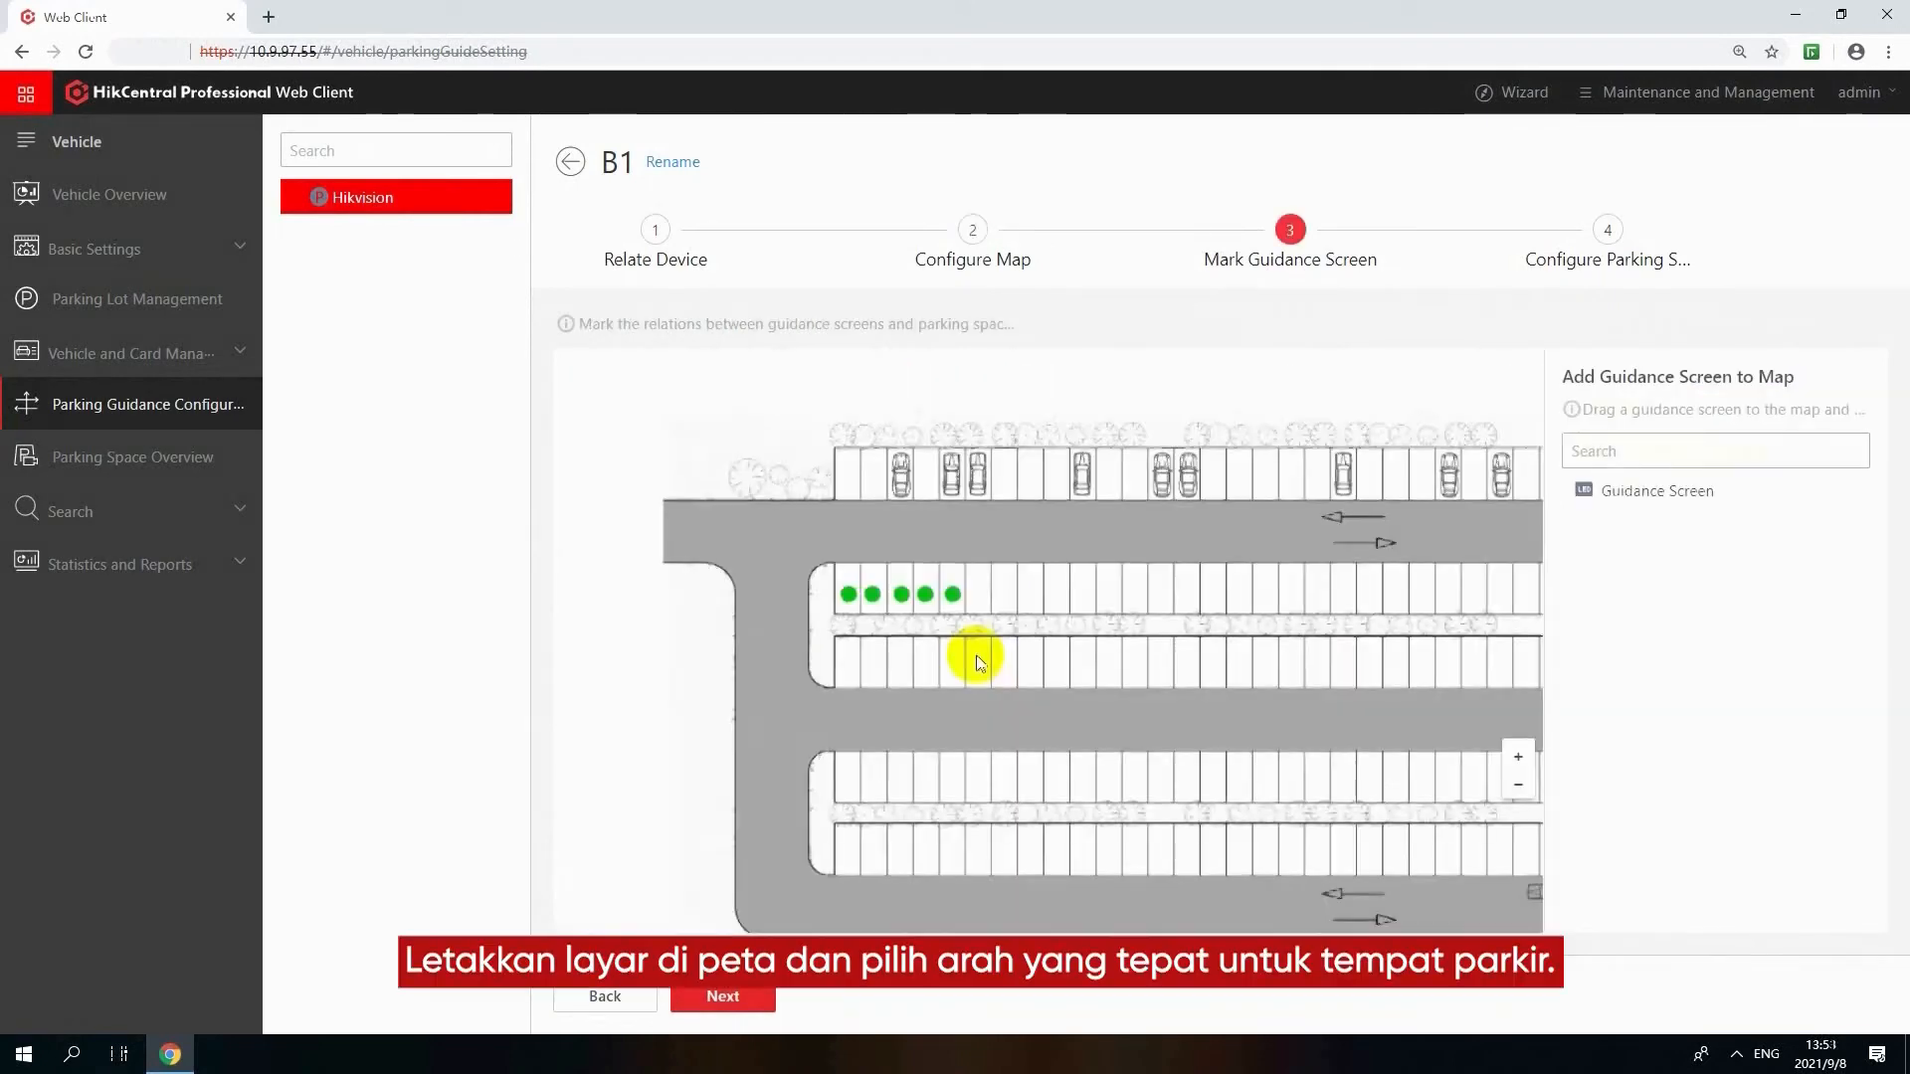
Add the guidance screen to the floor B1 map and proceed to the parking space configuration
left_click_drag(1632, 491, 900, 582)
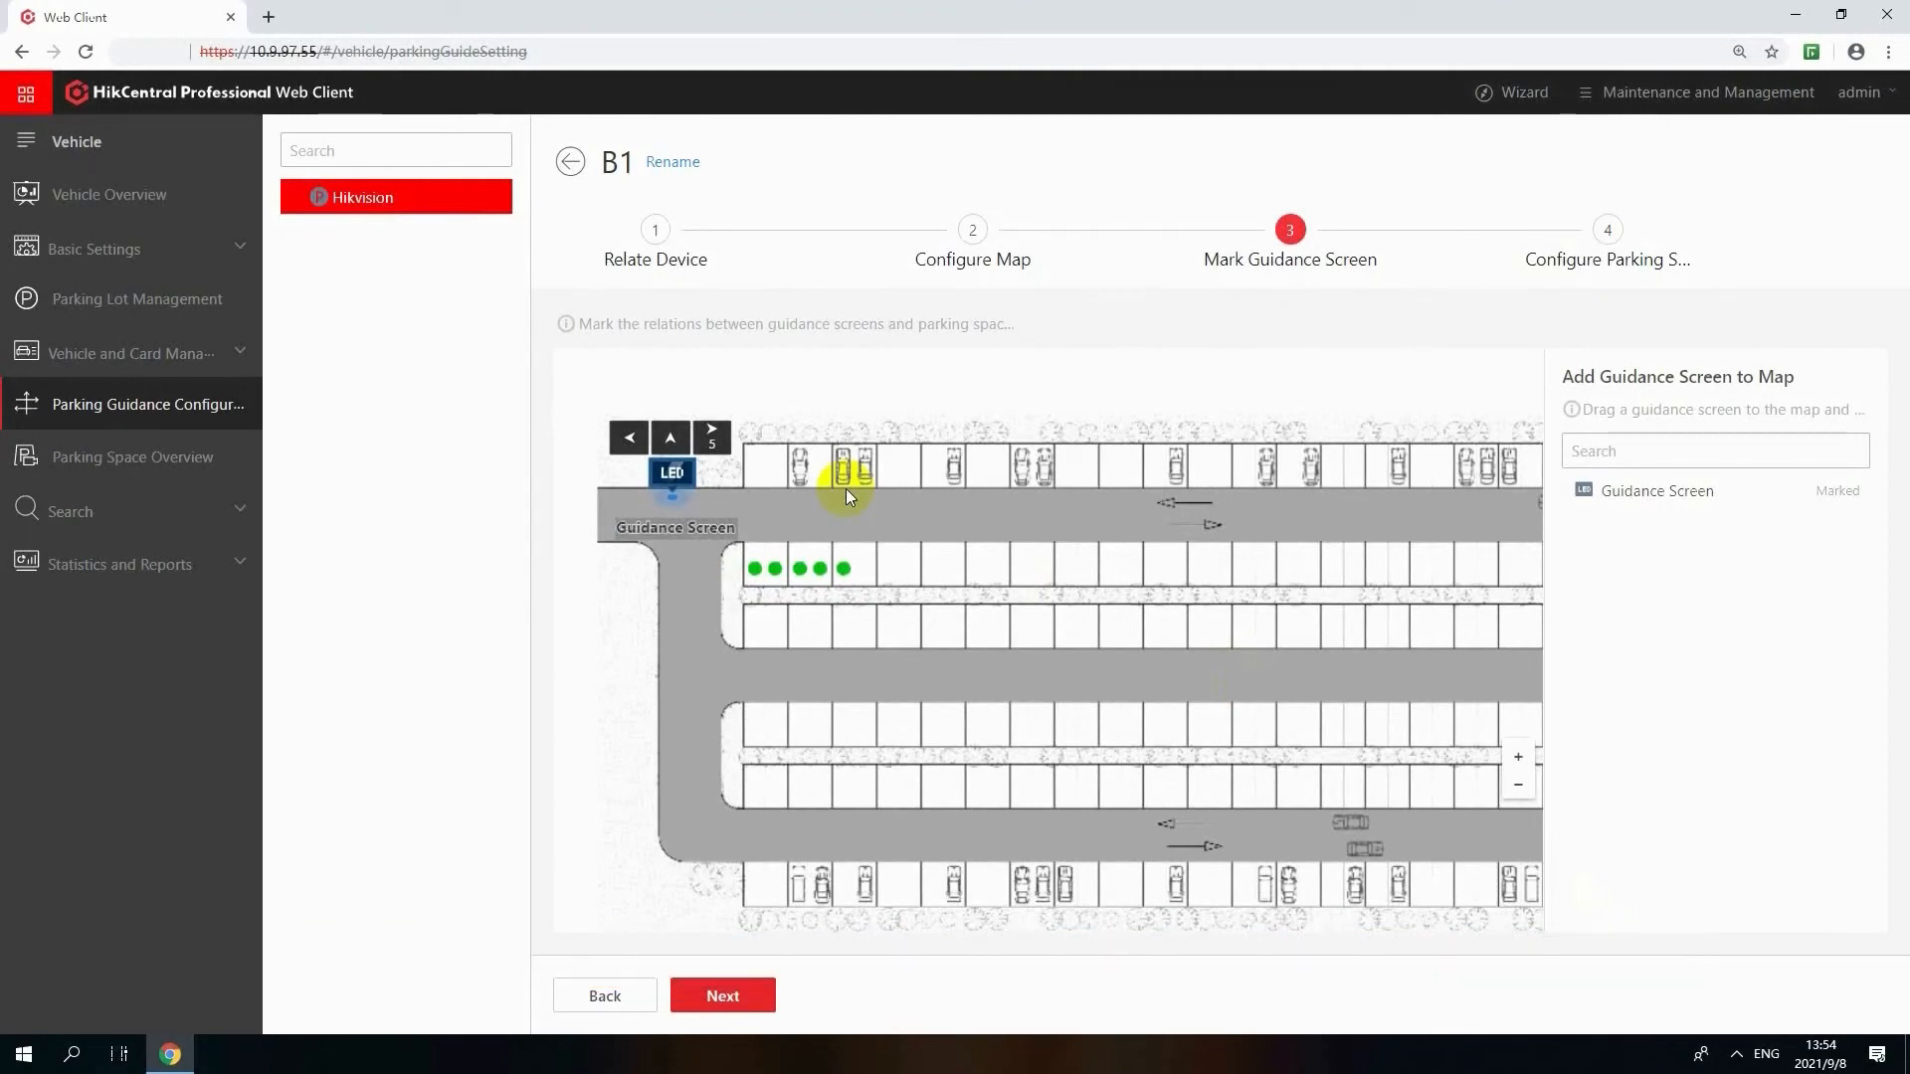
left_click(723, 996)
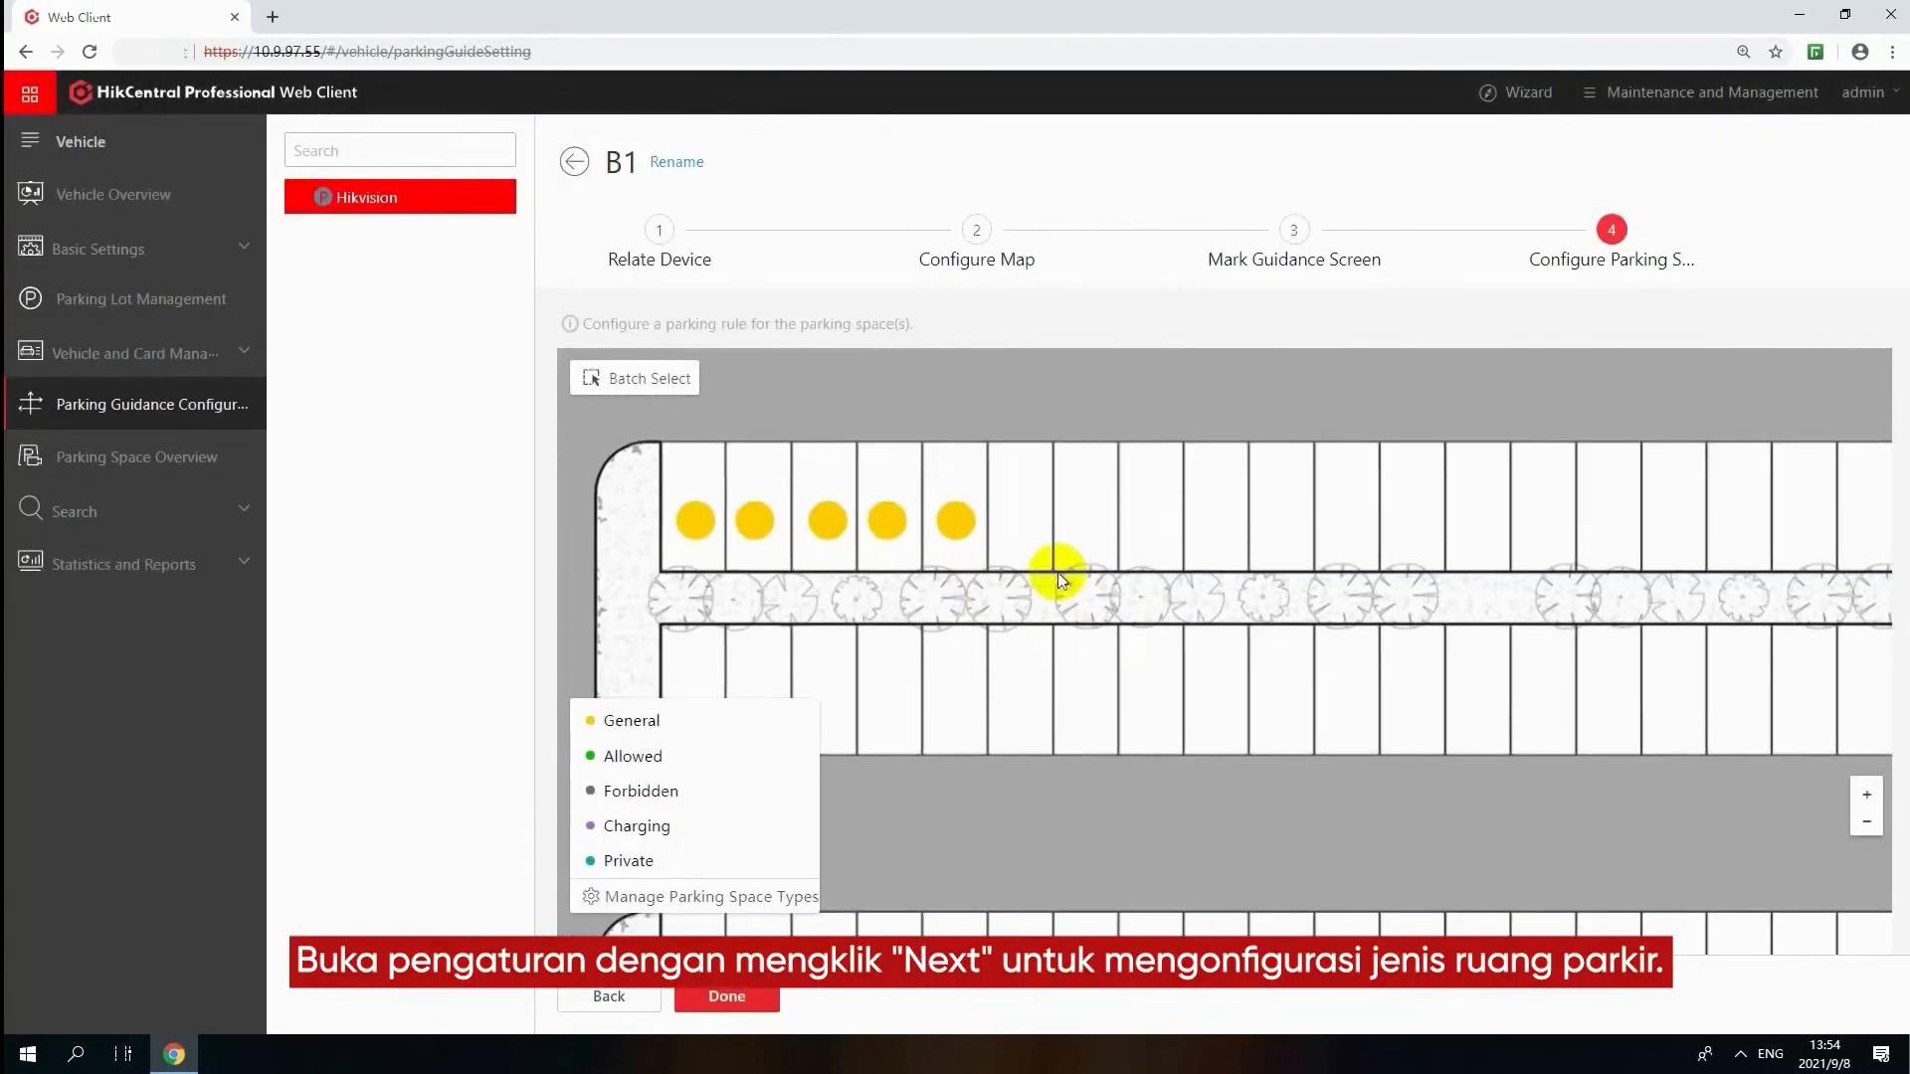
Save parking space 1 as general and space 2 as allow, related to the first two listed vehicles, and finish floor B1's configuration
left_click(702, 525)
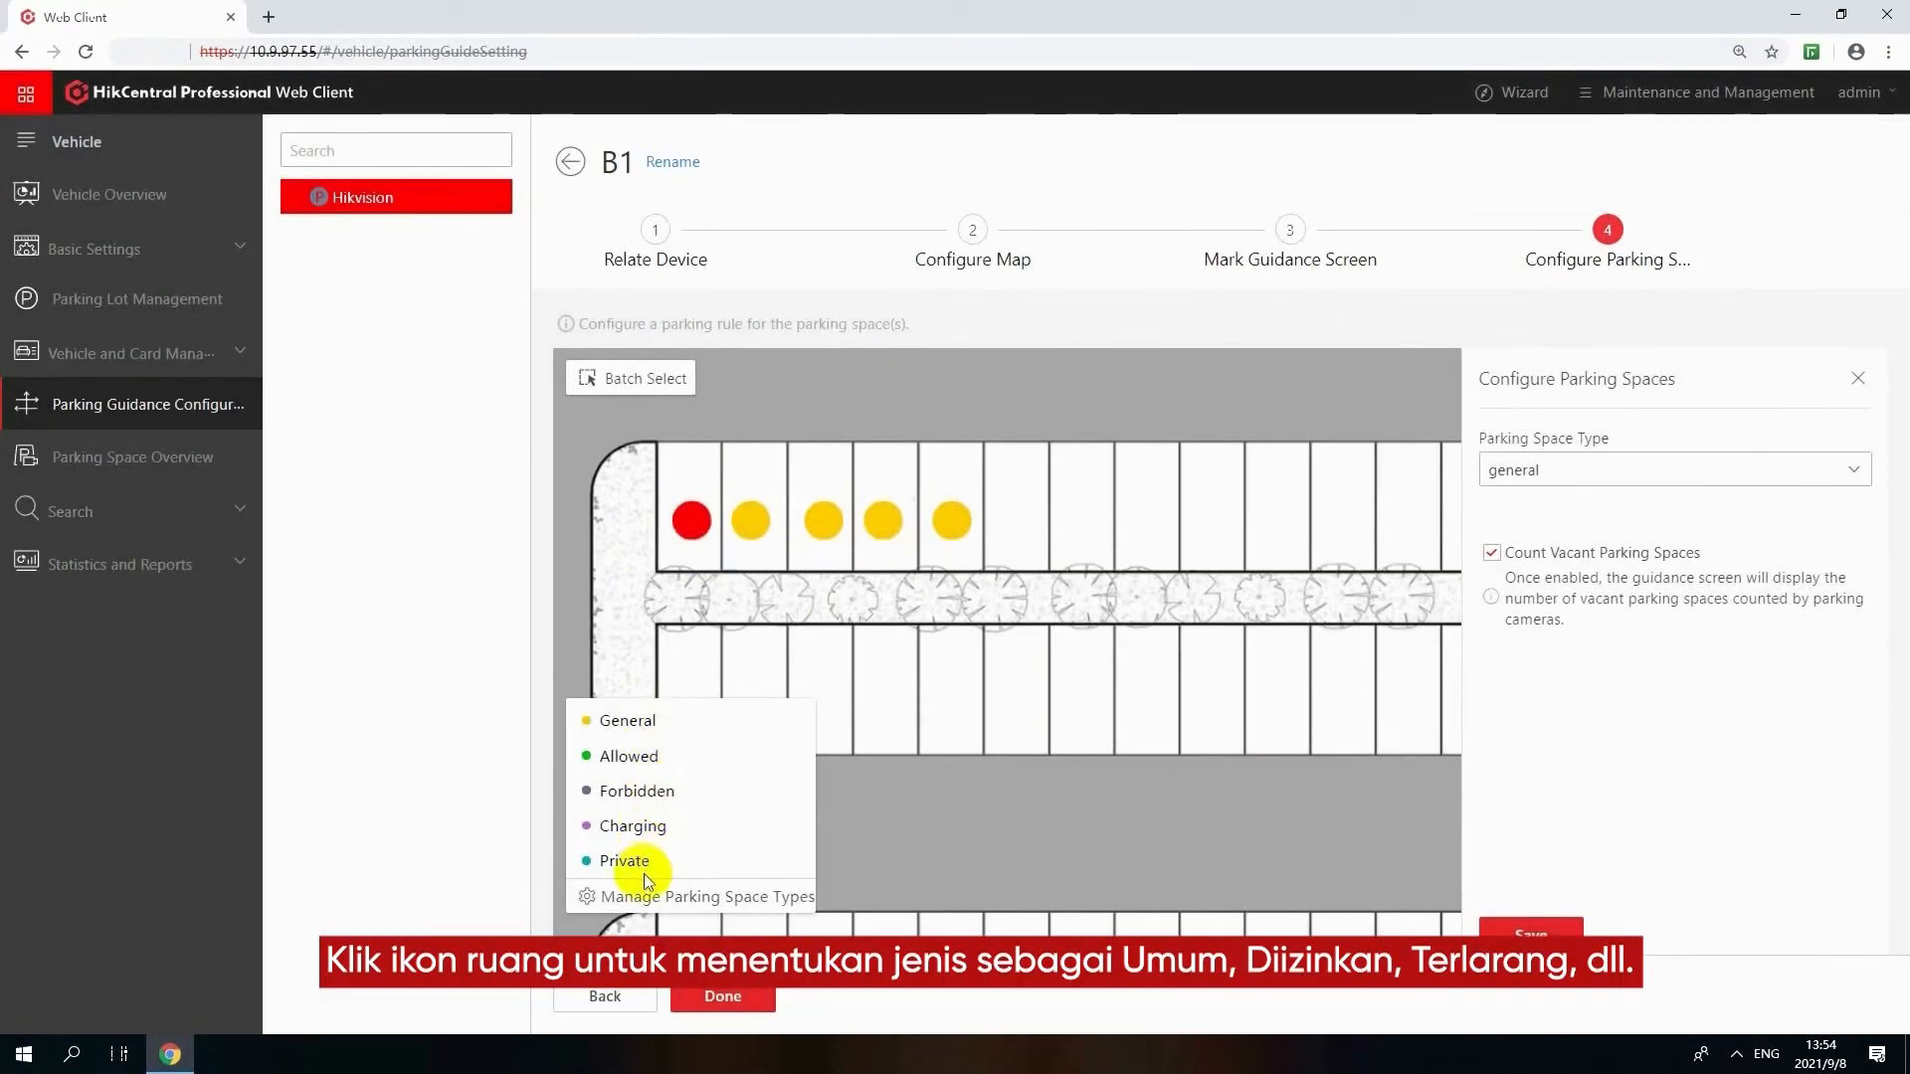
left_click(1530, 930)
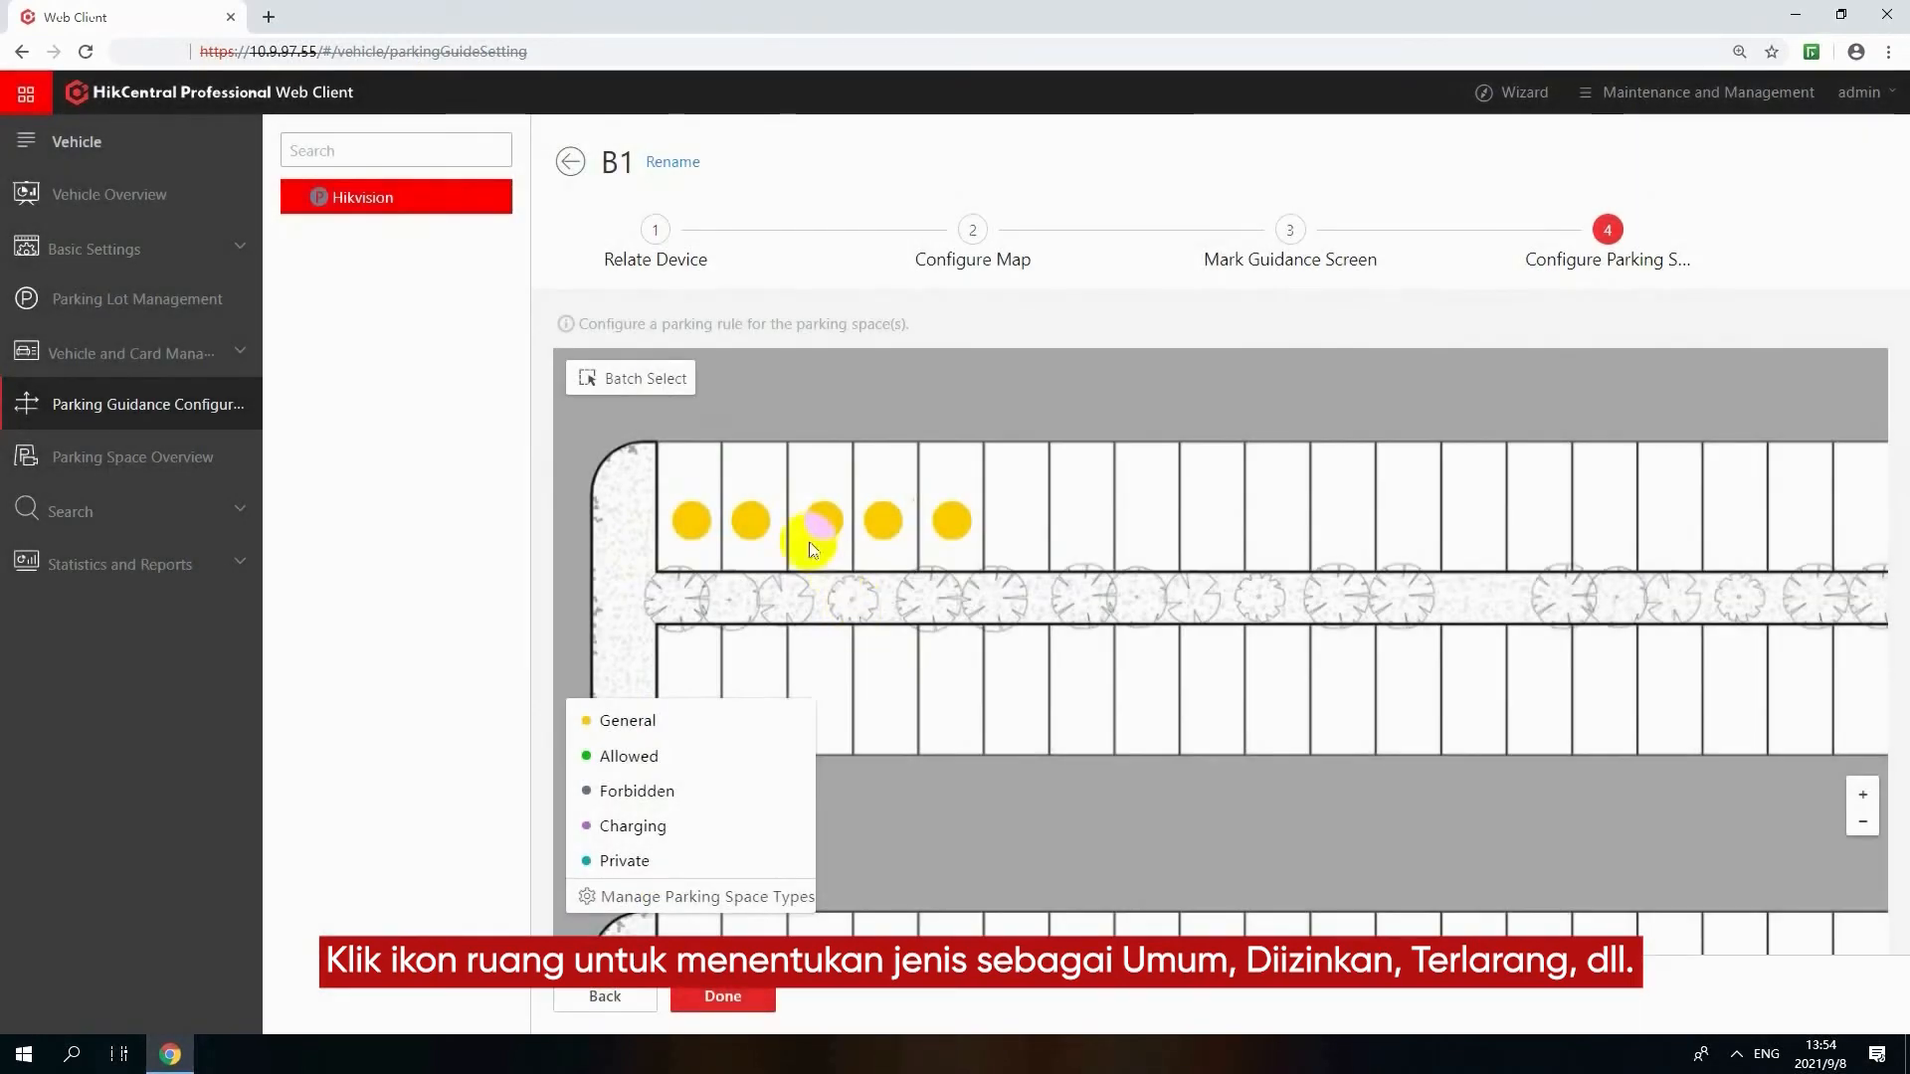
left_click(753, 519)
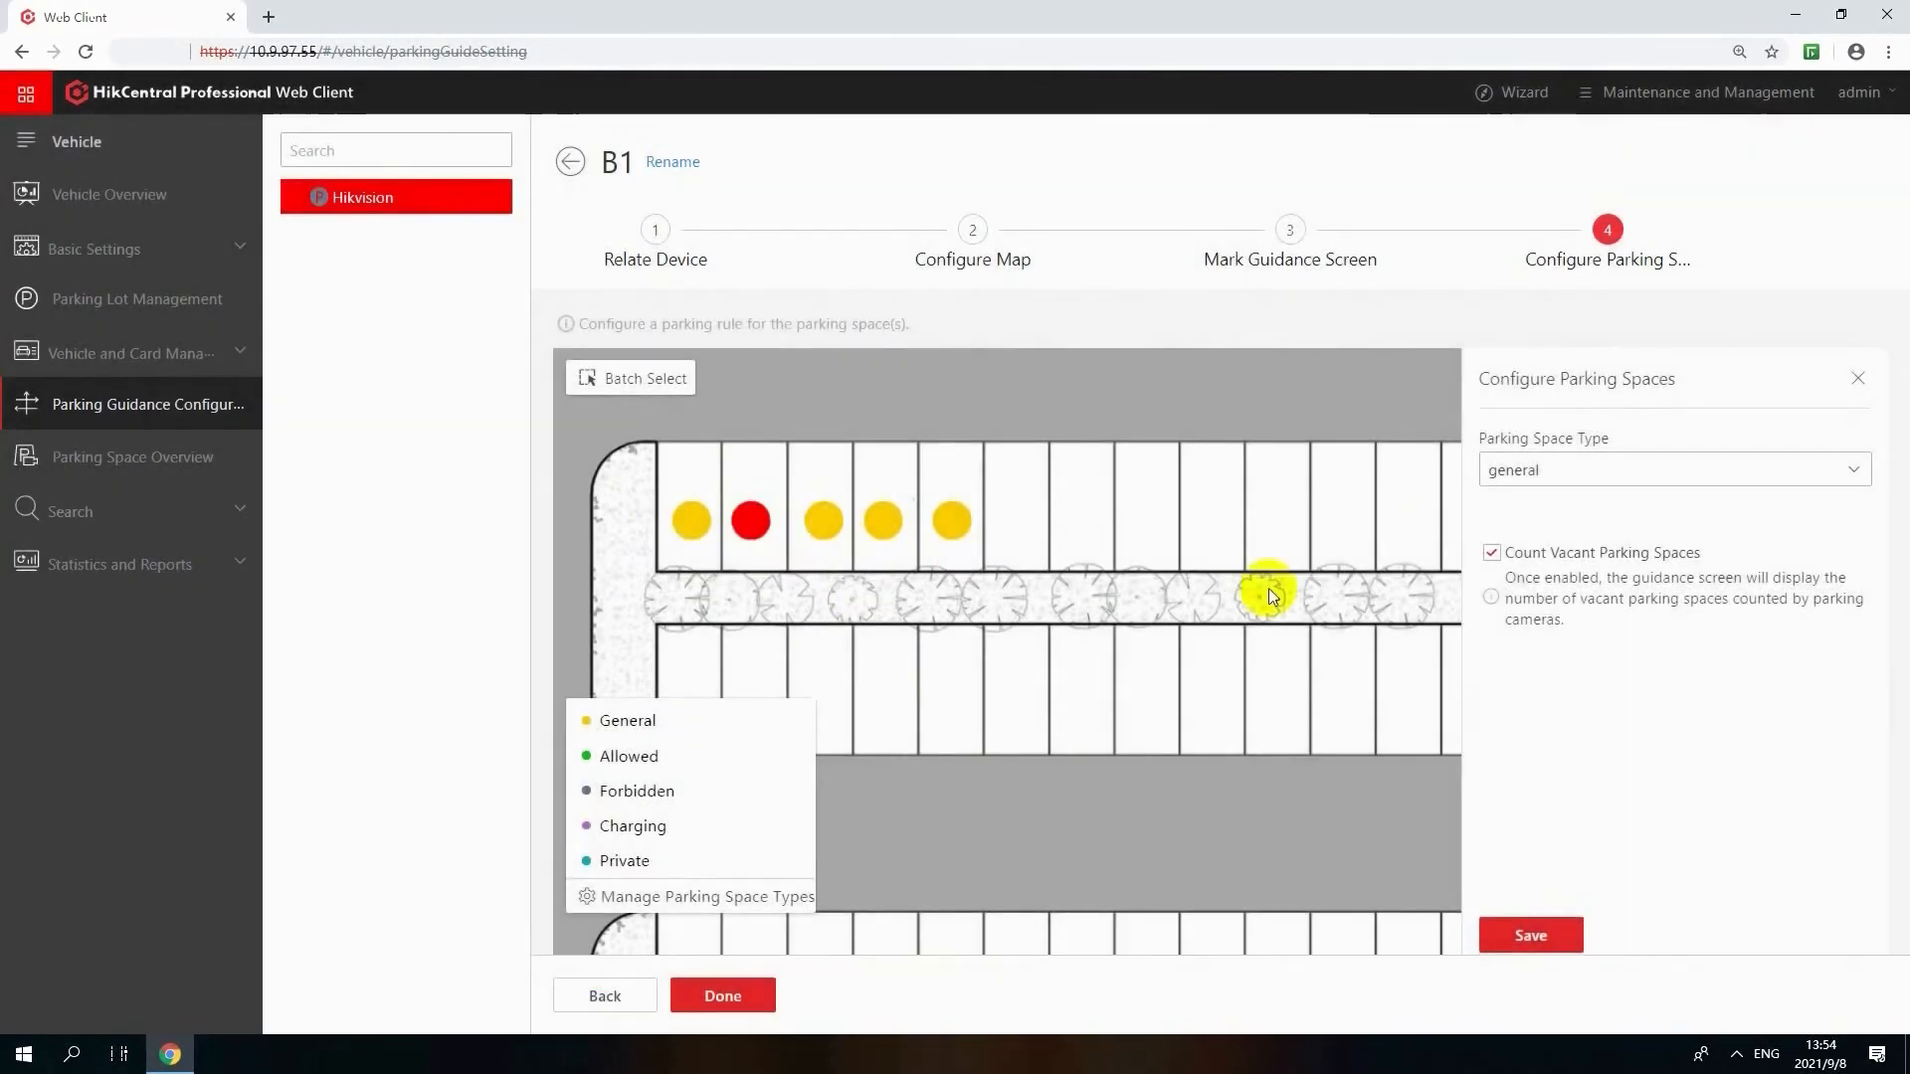
left_click(1530, 469)
left_click(1540, 546)
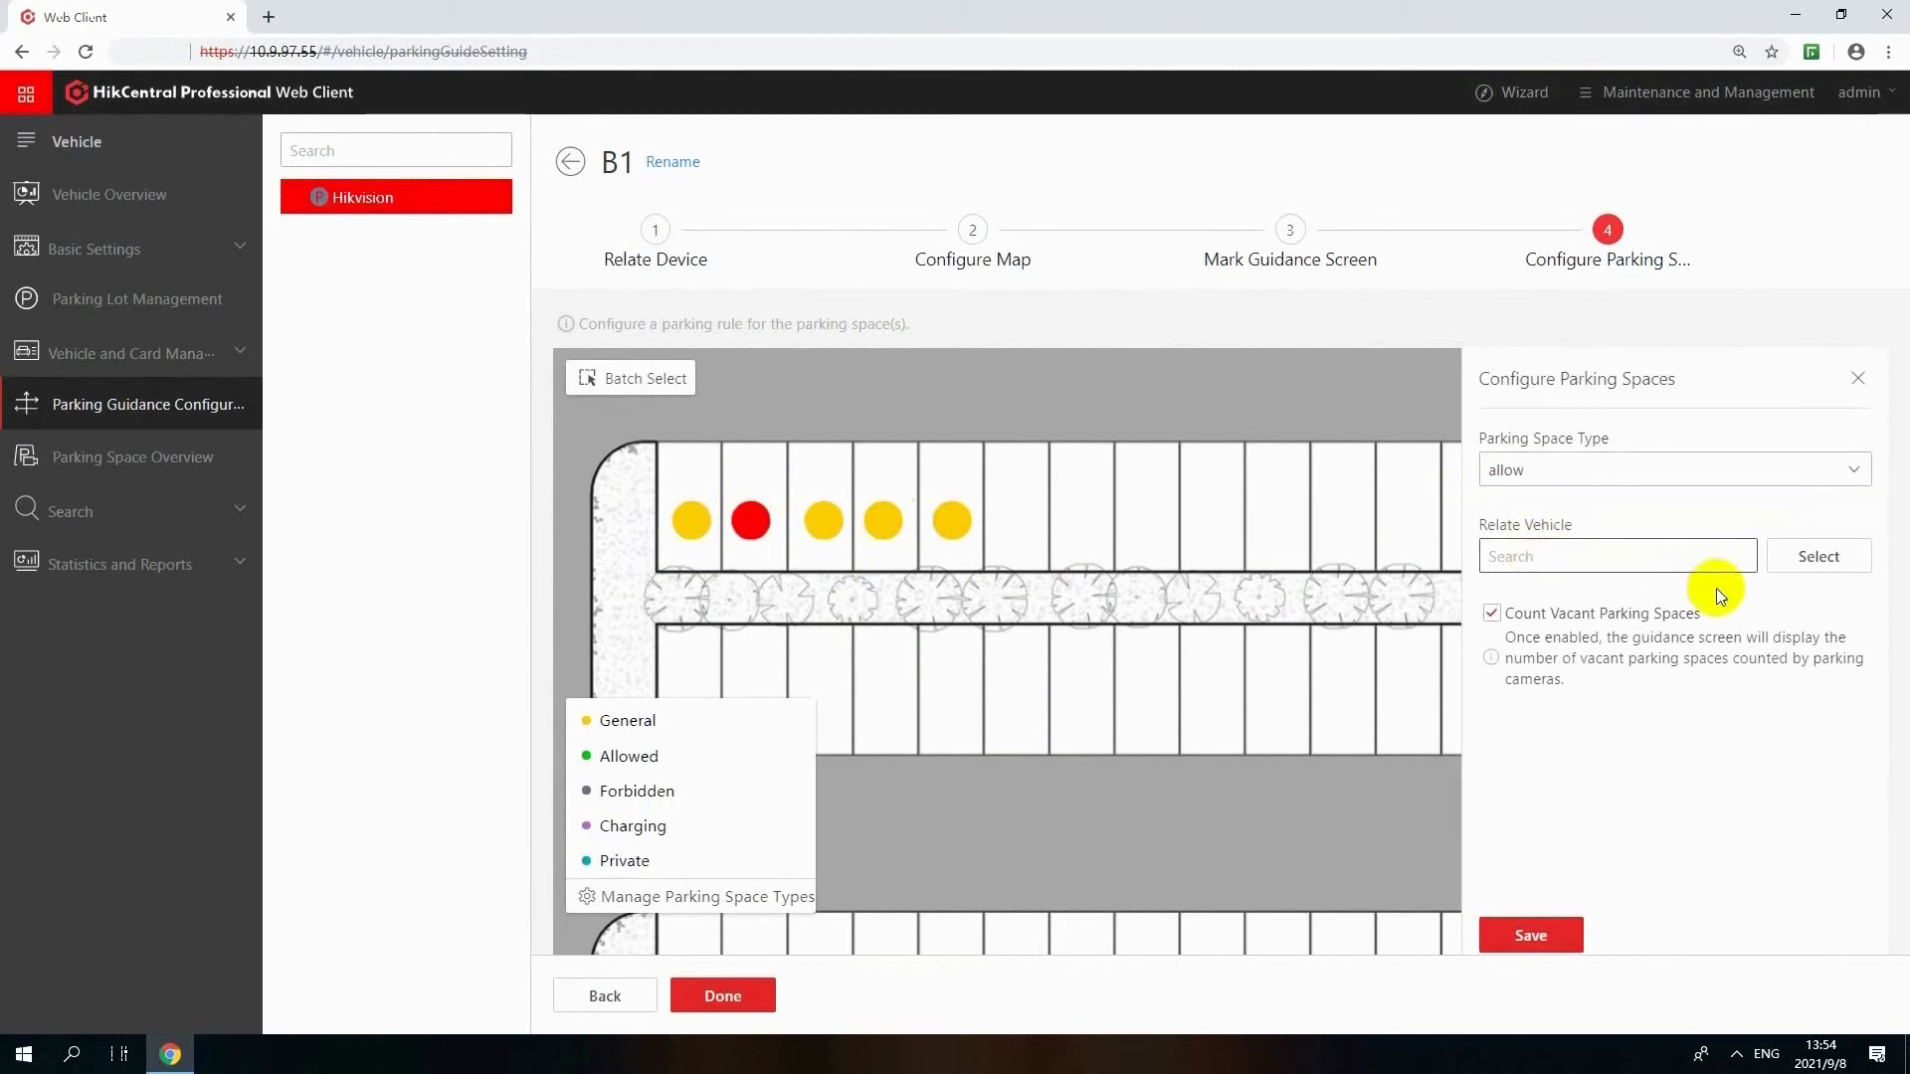
left_click(1804, 559)
left_click(1379, 329)
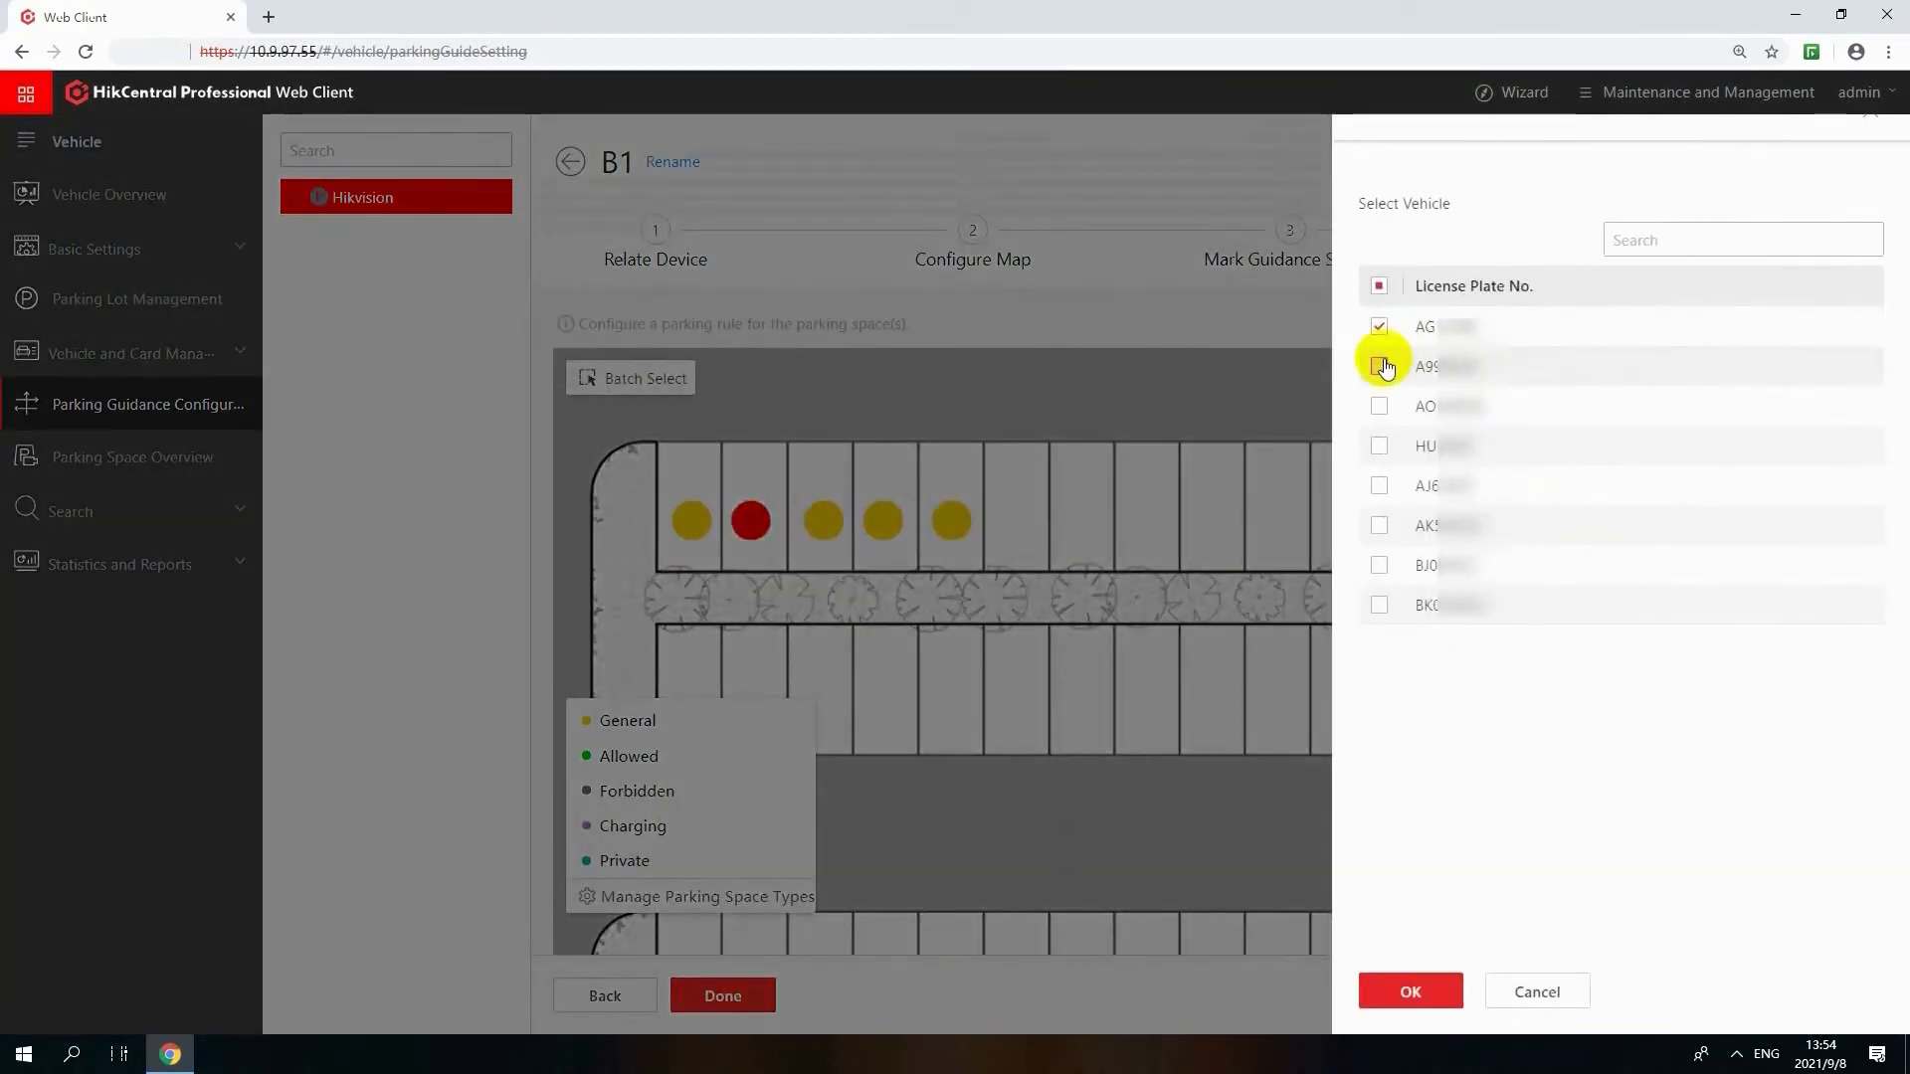
left_click(1381, 365)
left_click(1417, 989)
left_click(1549, 931)
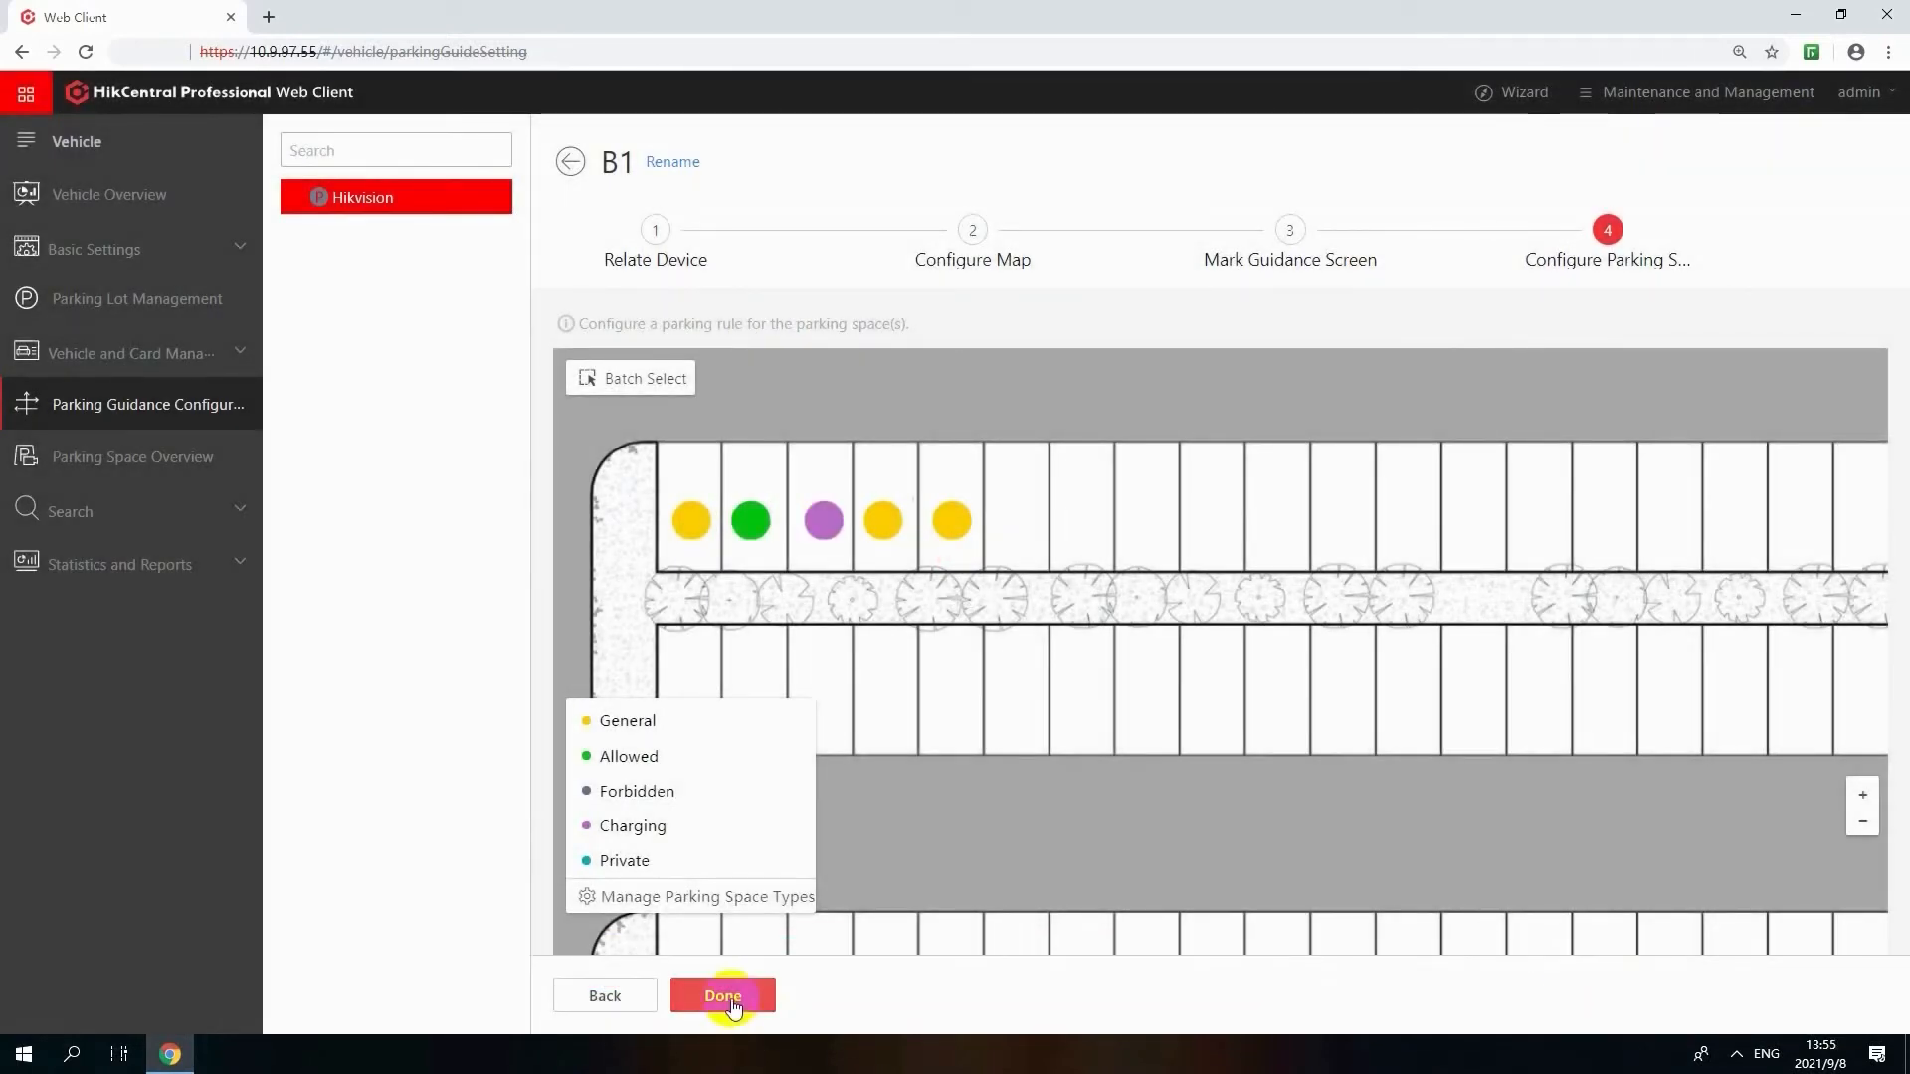
left_click(723, 997)
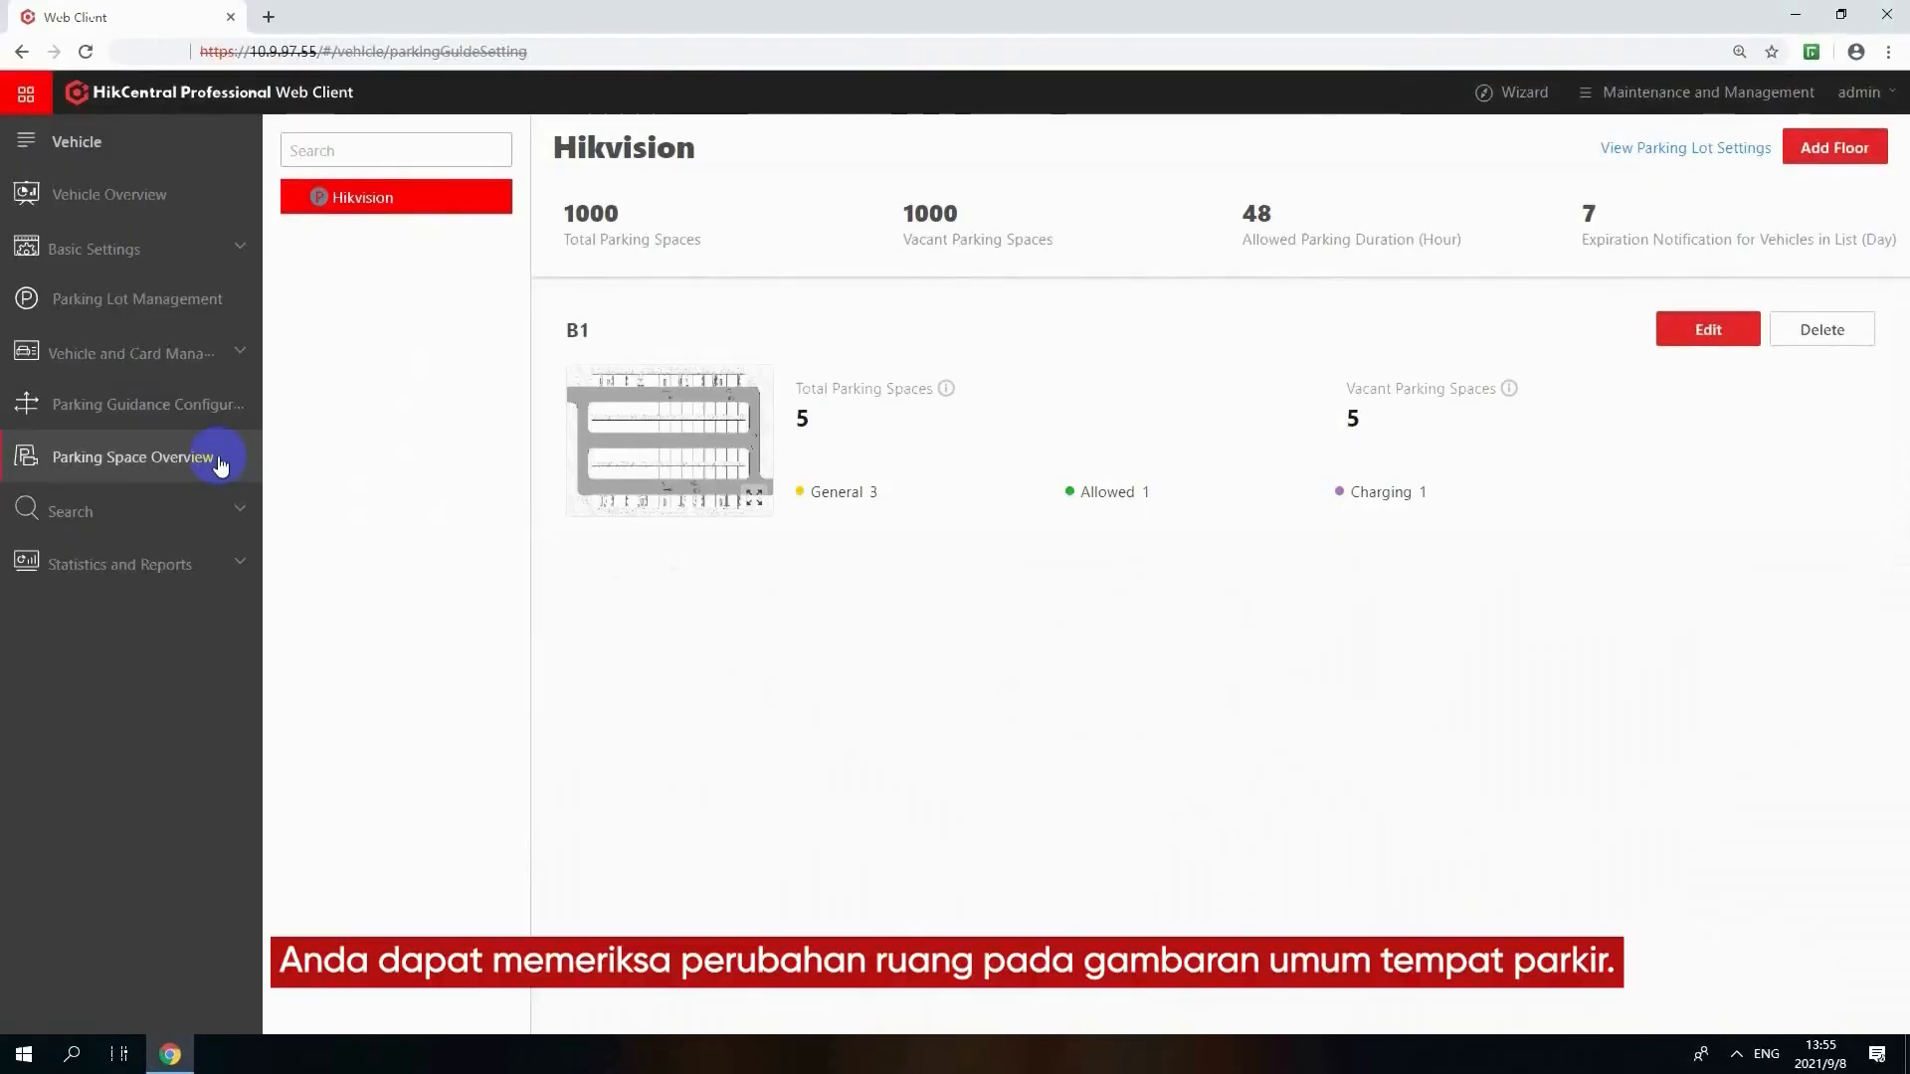
Open the parking space overview and examine the status of the spaces on floor B1
left_click(220, 458)
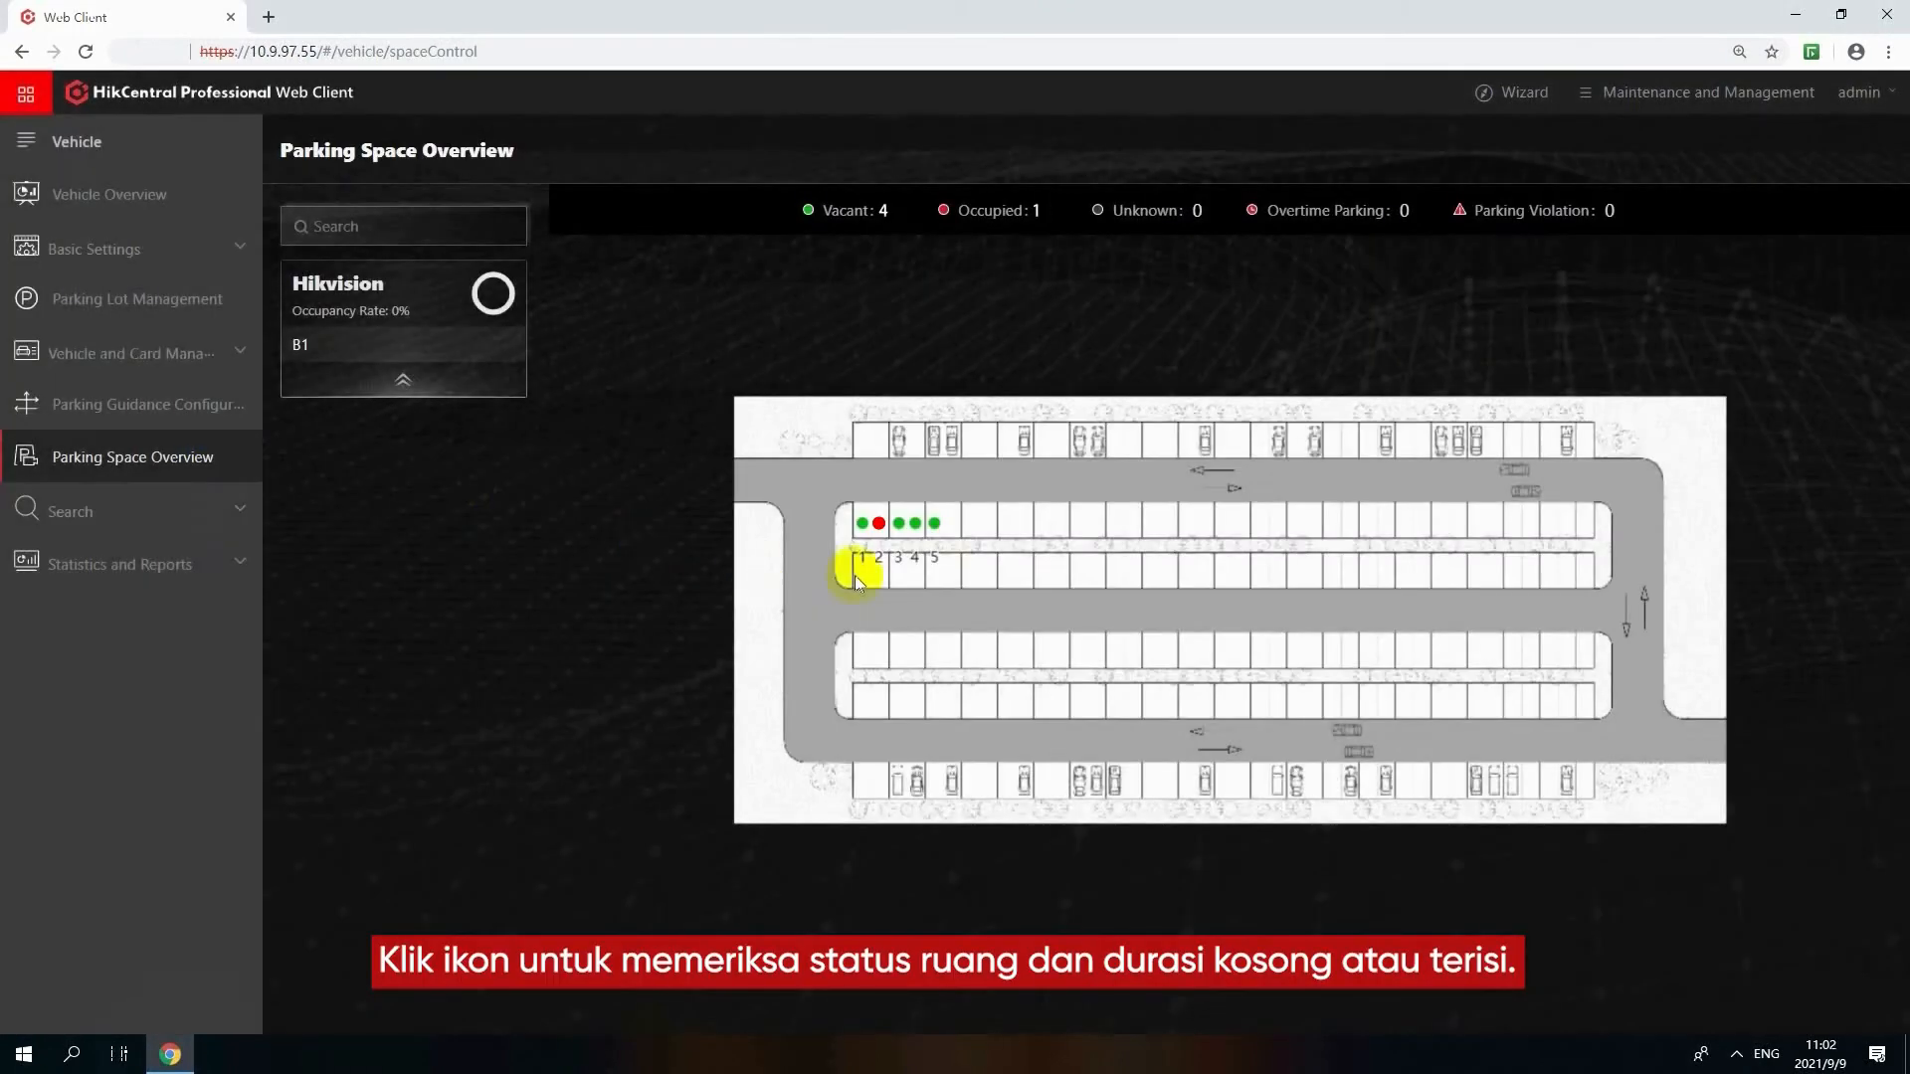
scroll(765, 448, "up", 3)
left_click(743, 422)
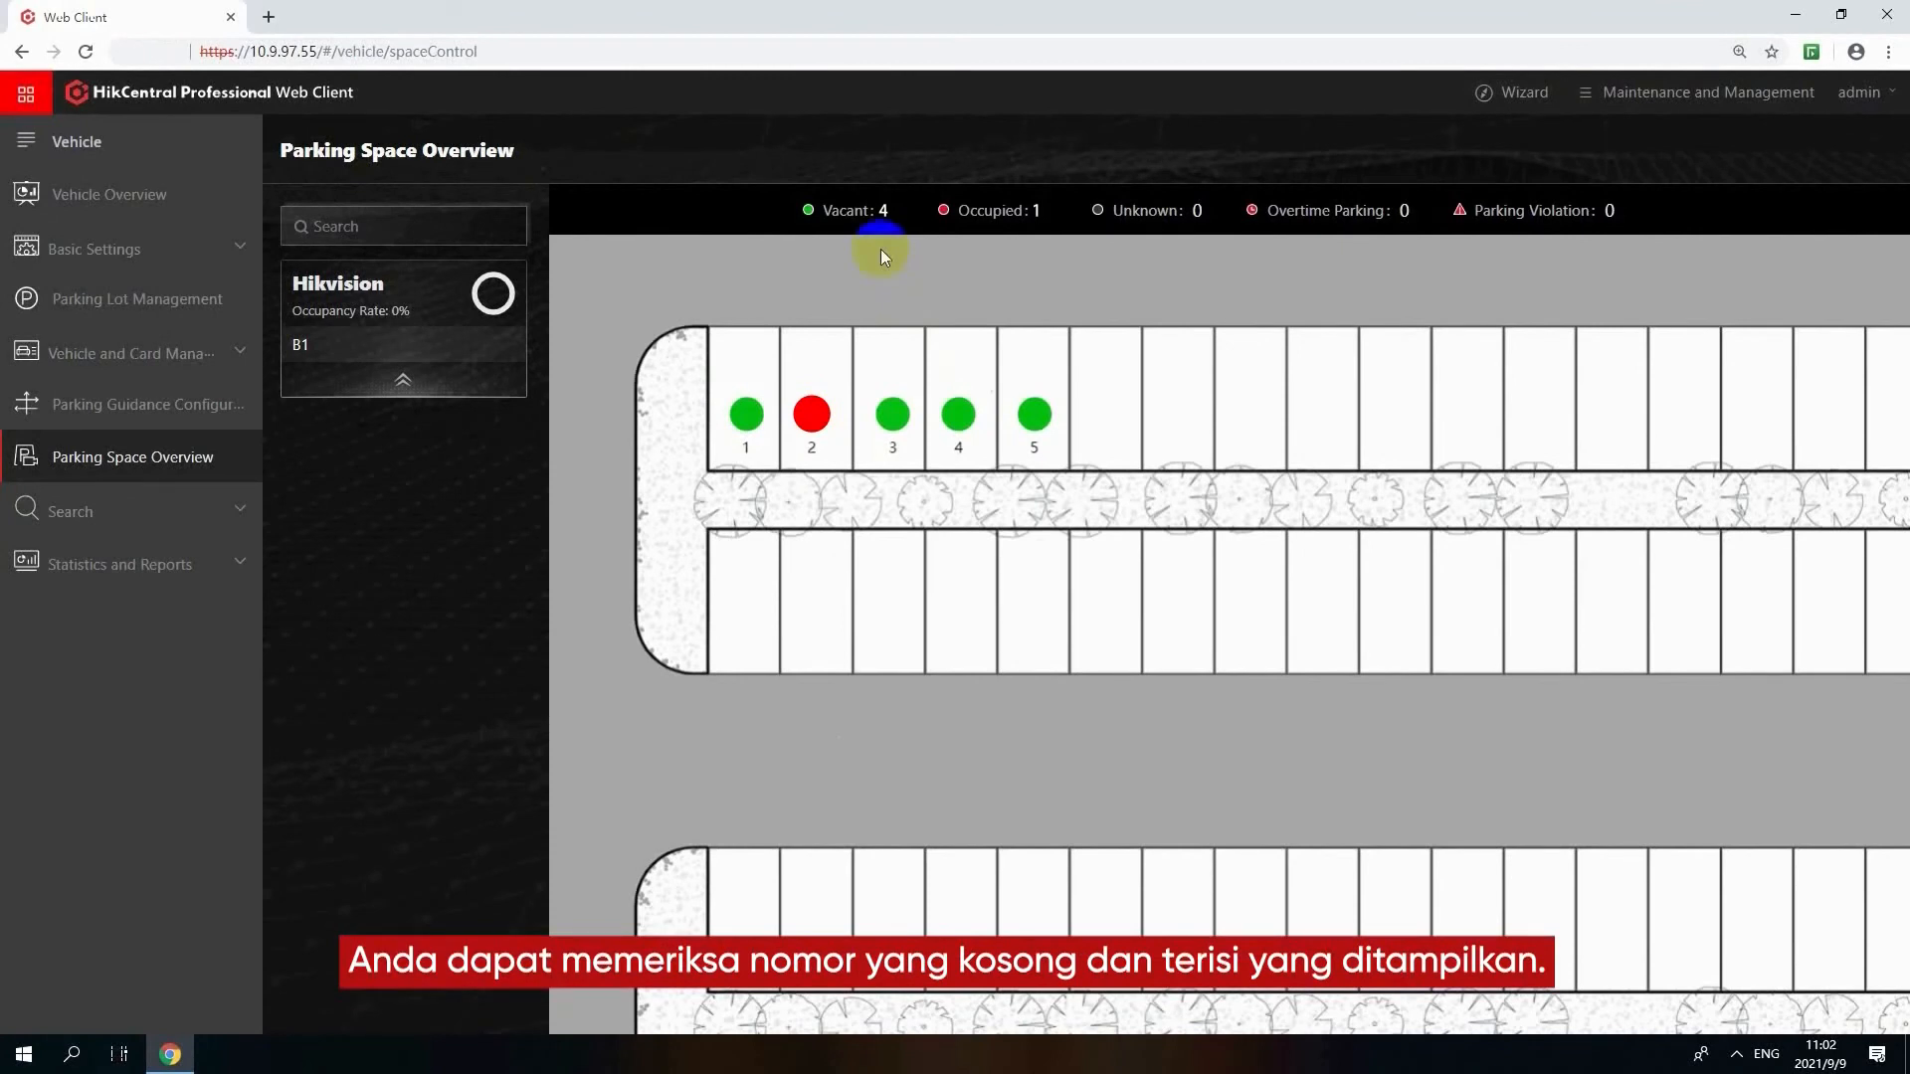
Open the parking lot operation analysis report and filter it to Hikvision Parking Lot
left_click(196, 565)
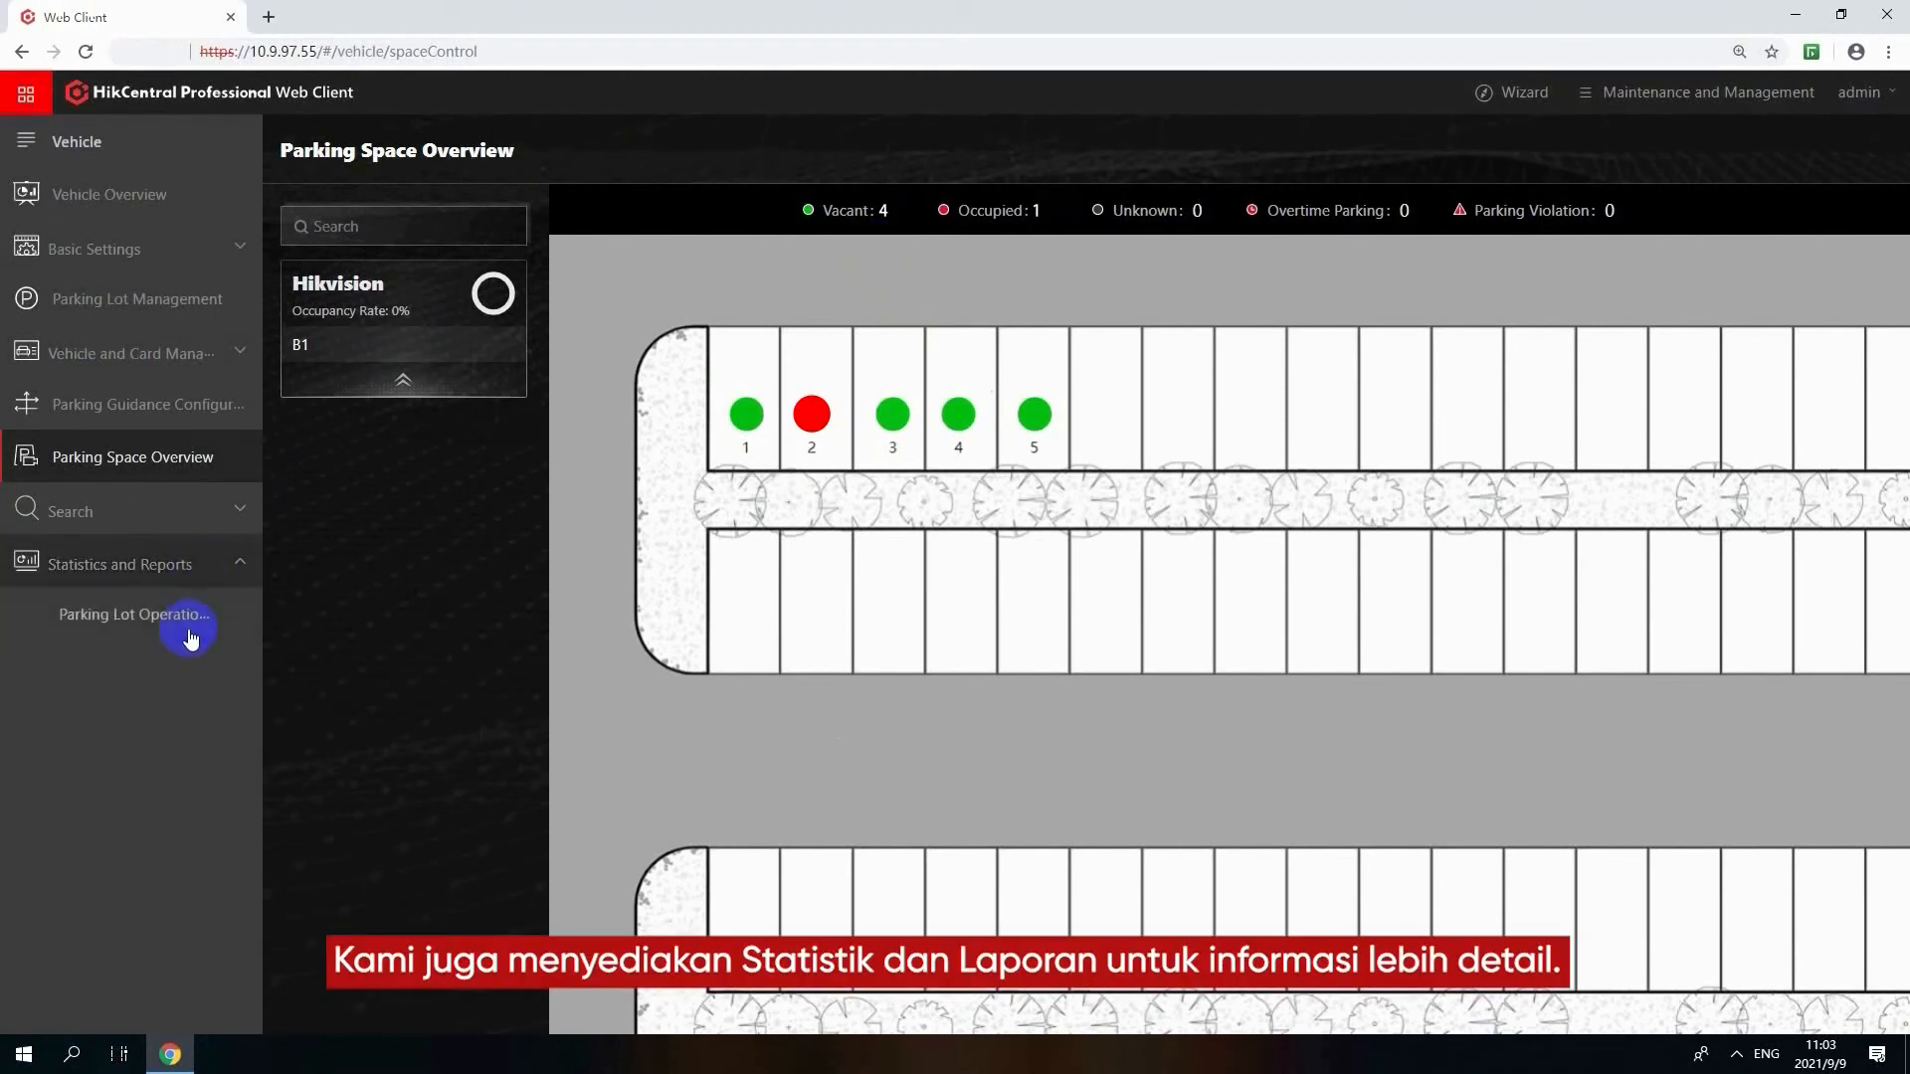
left_click(189, 626)
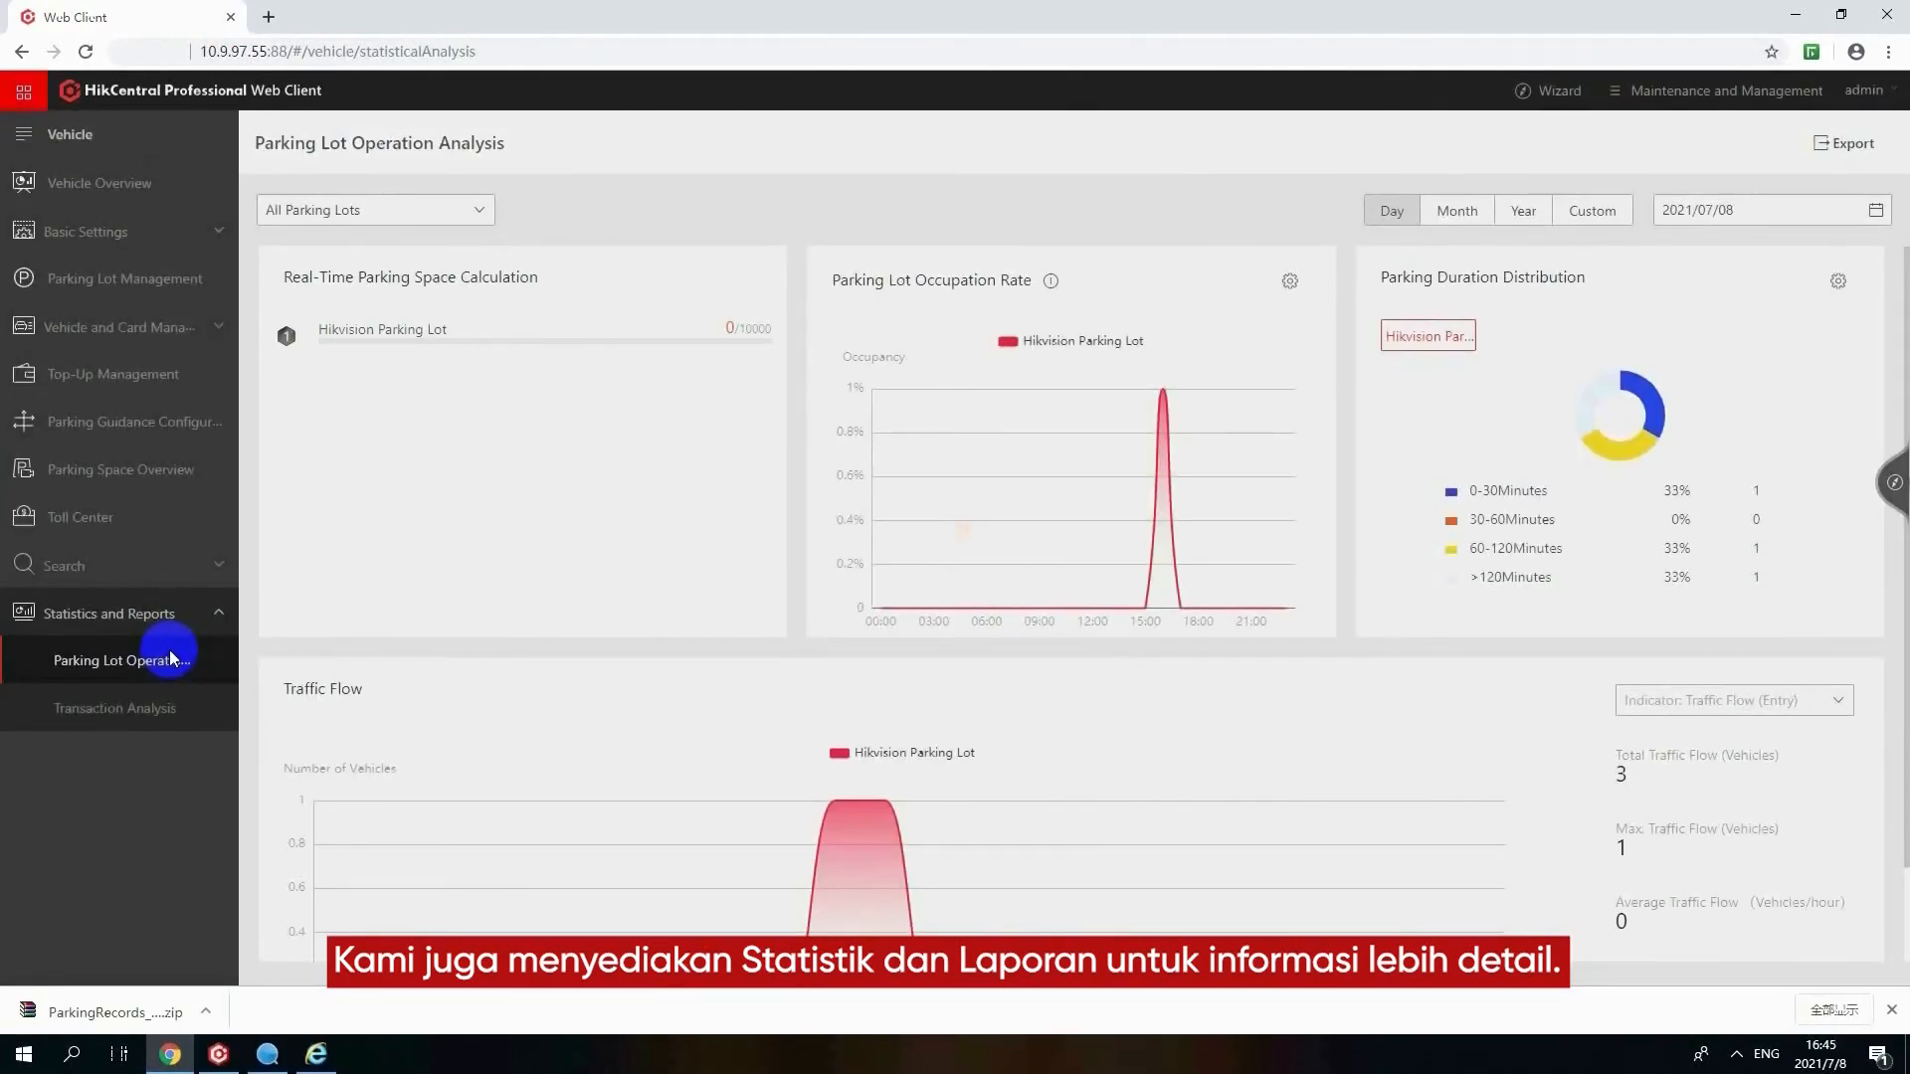
left_click(378, 210)
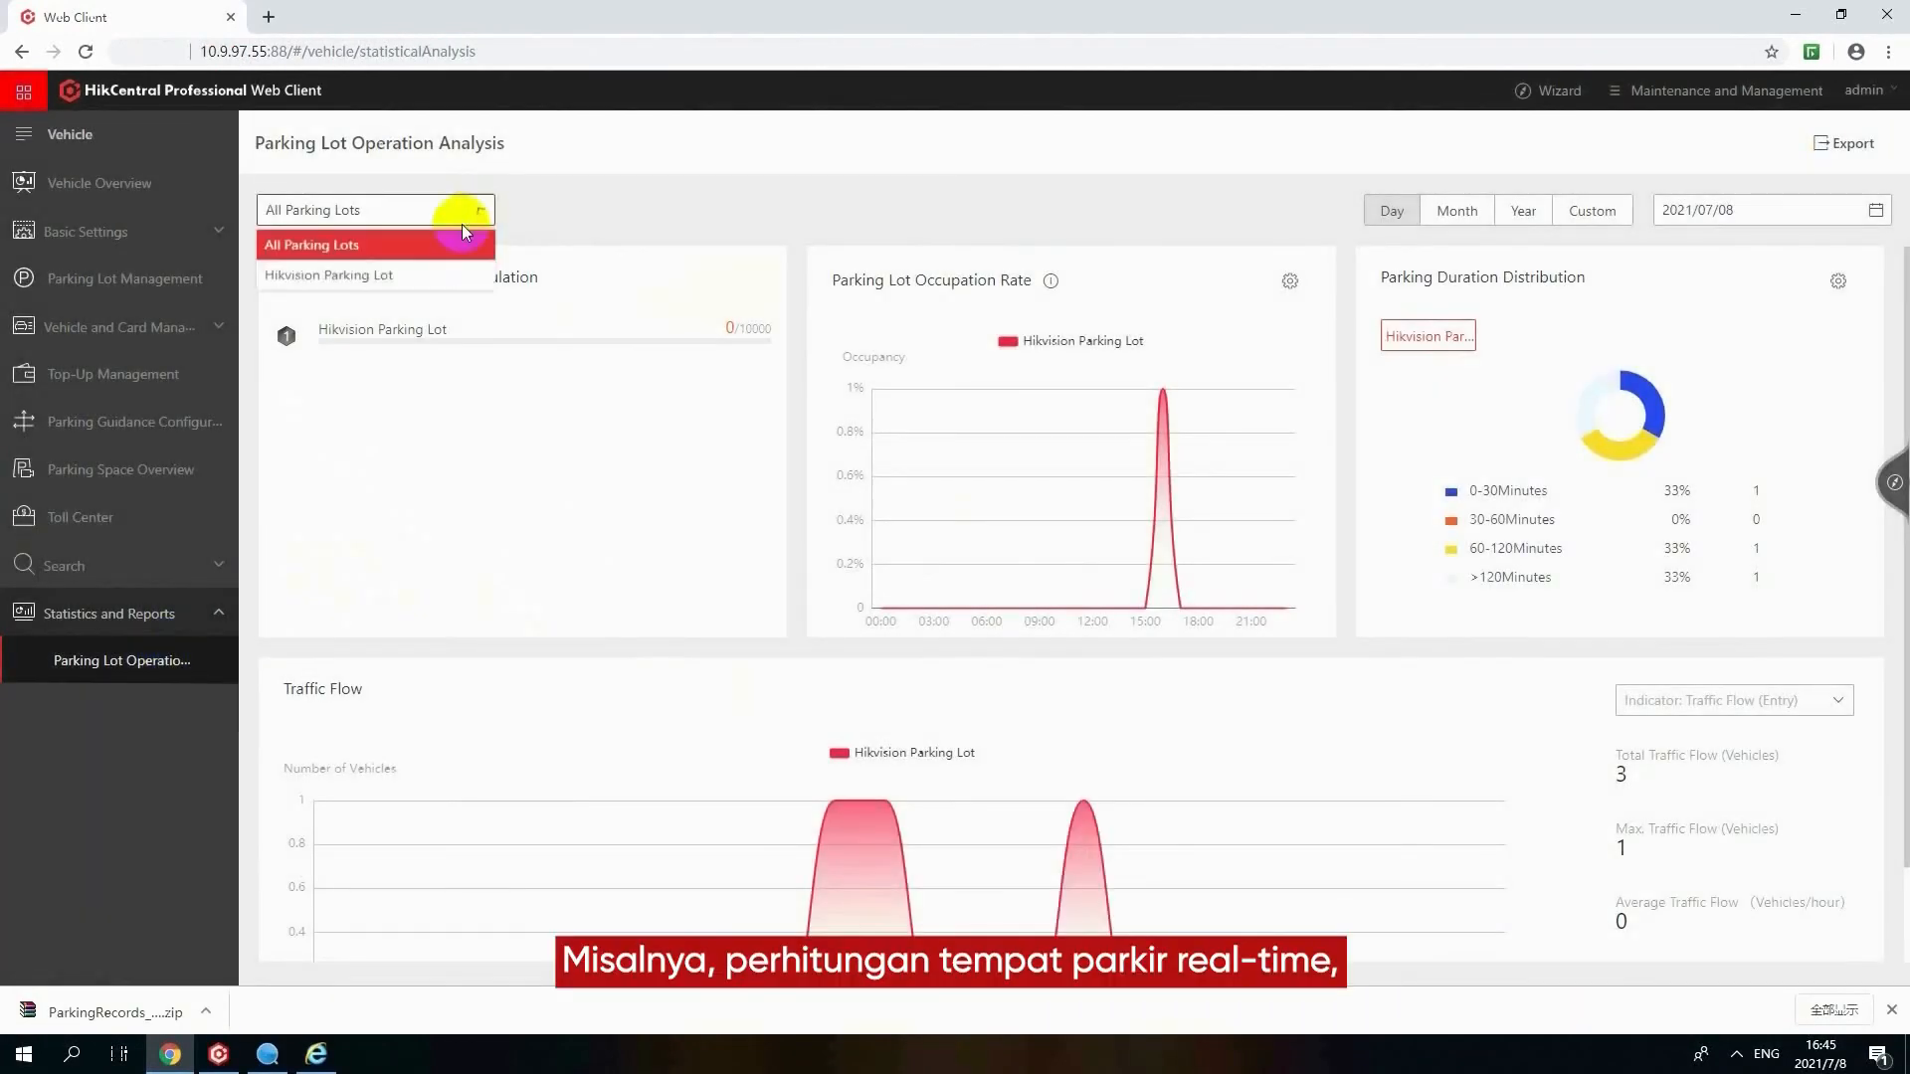
left_click(380, 274)
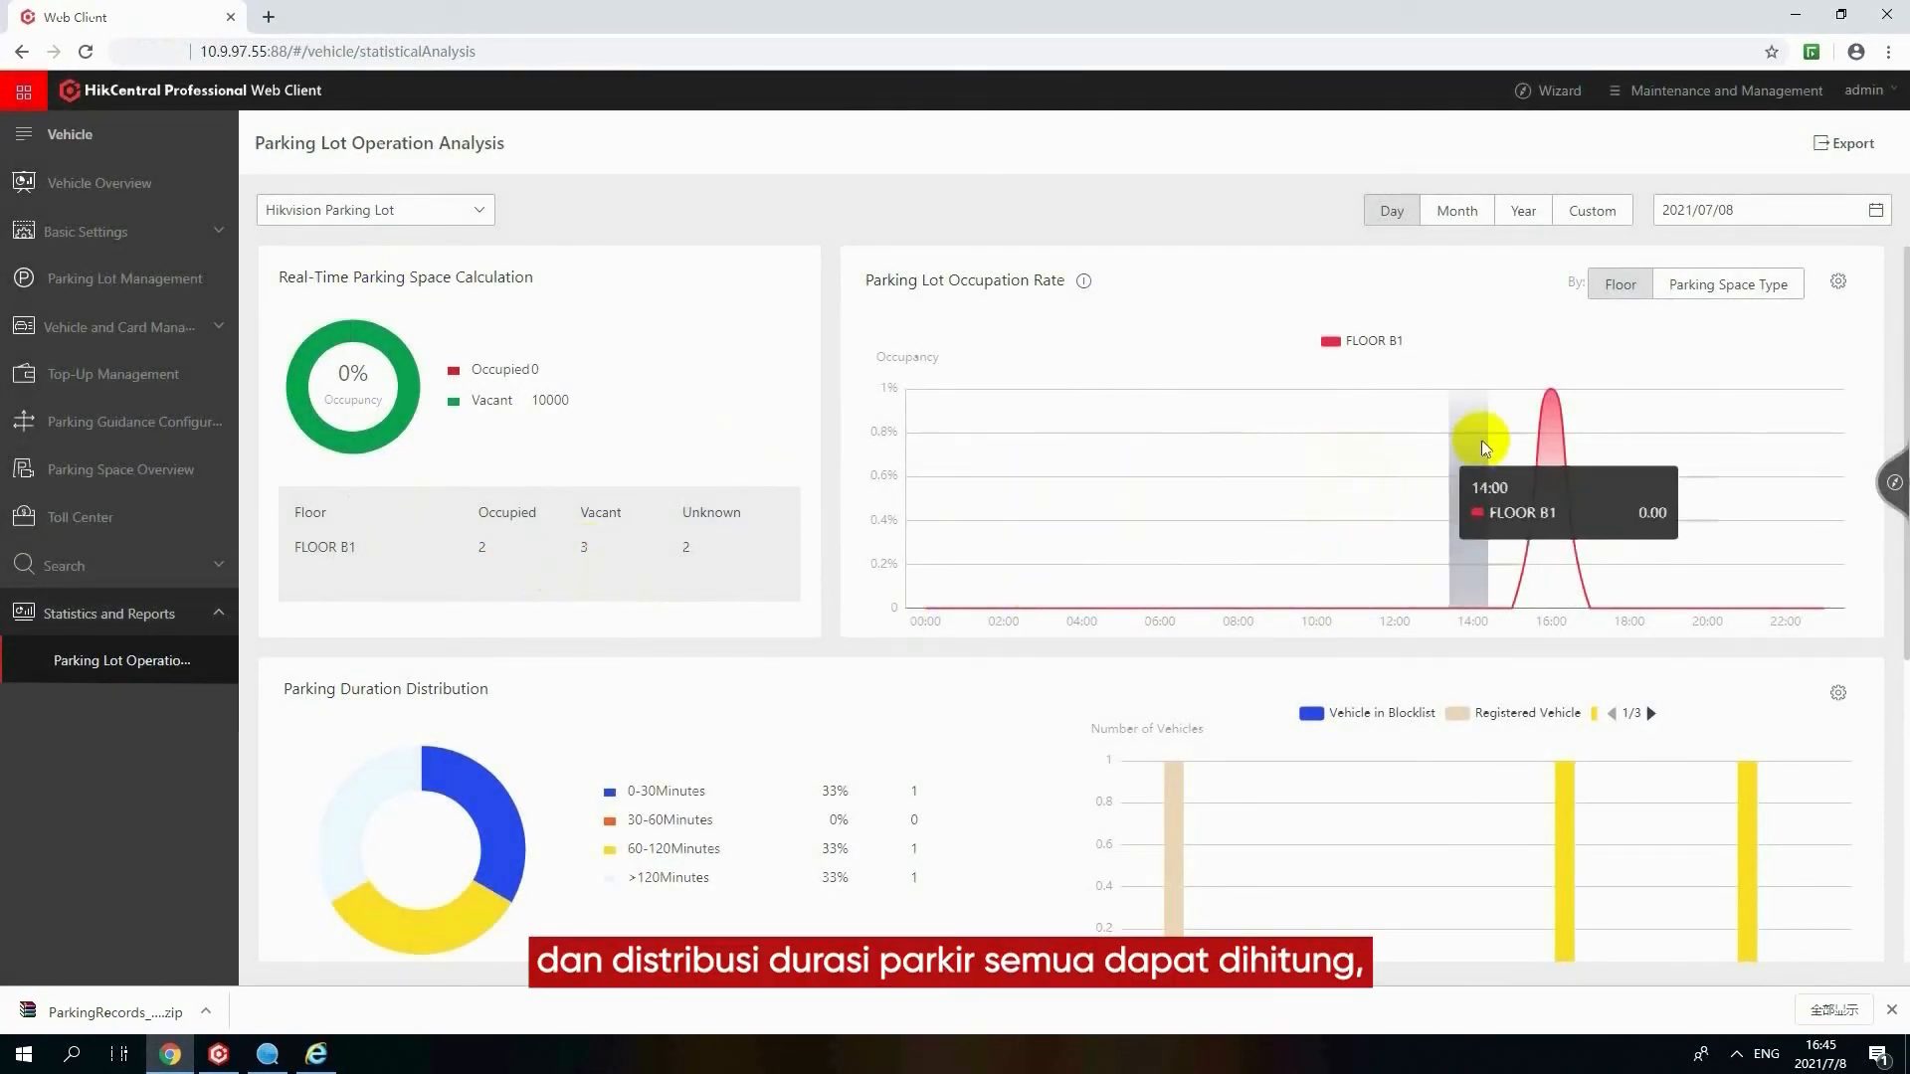
Break the occupation rate down by parking space type and review its chart and the parking duration distribution
mouse_move(1537, 414)
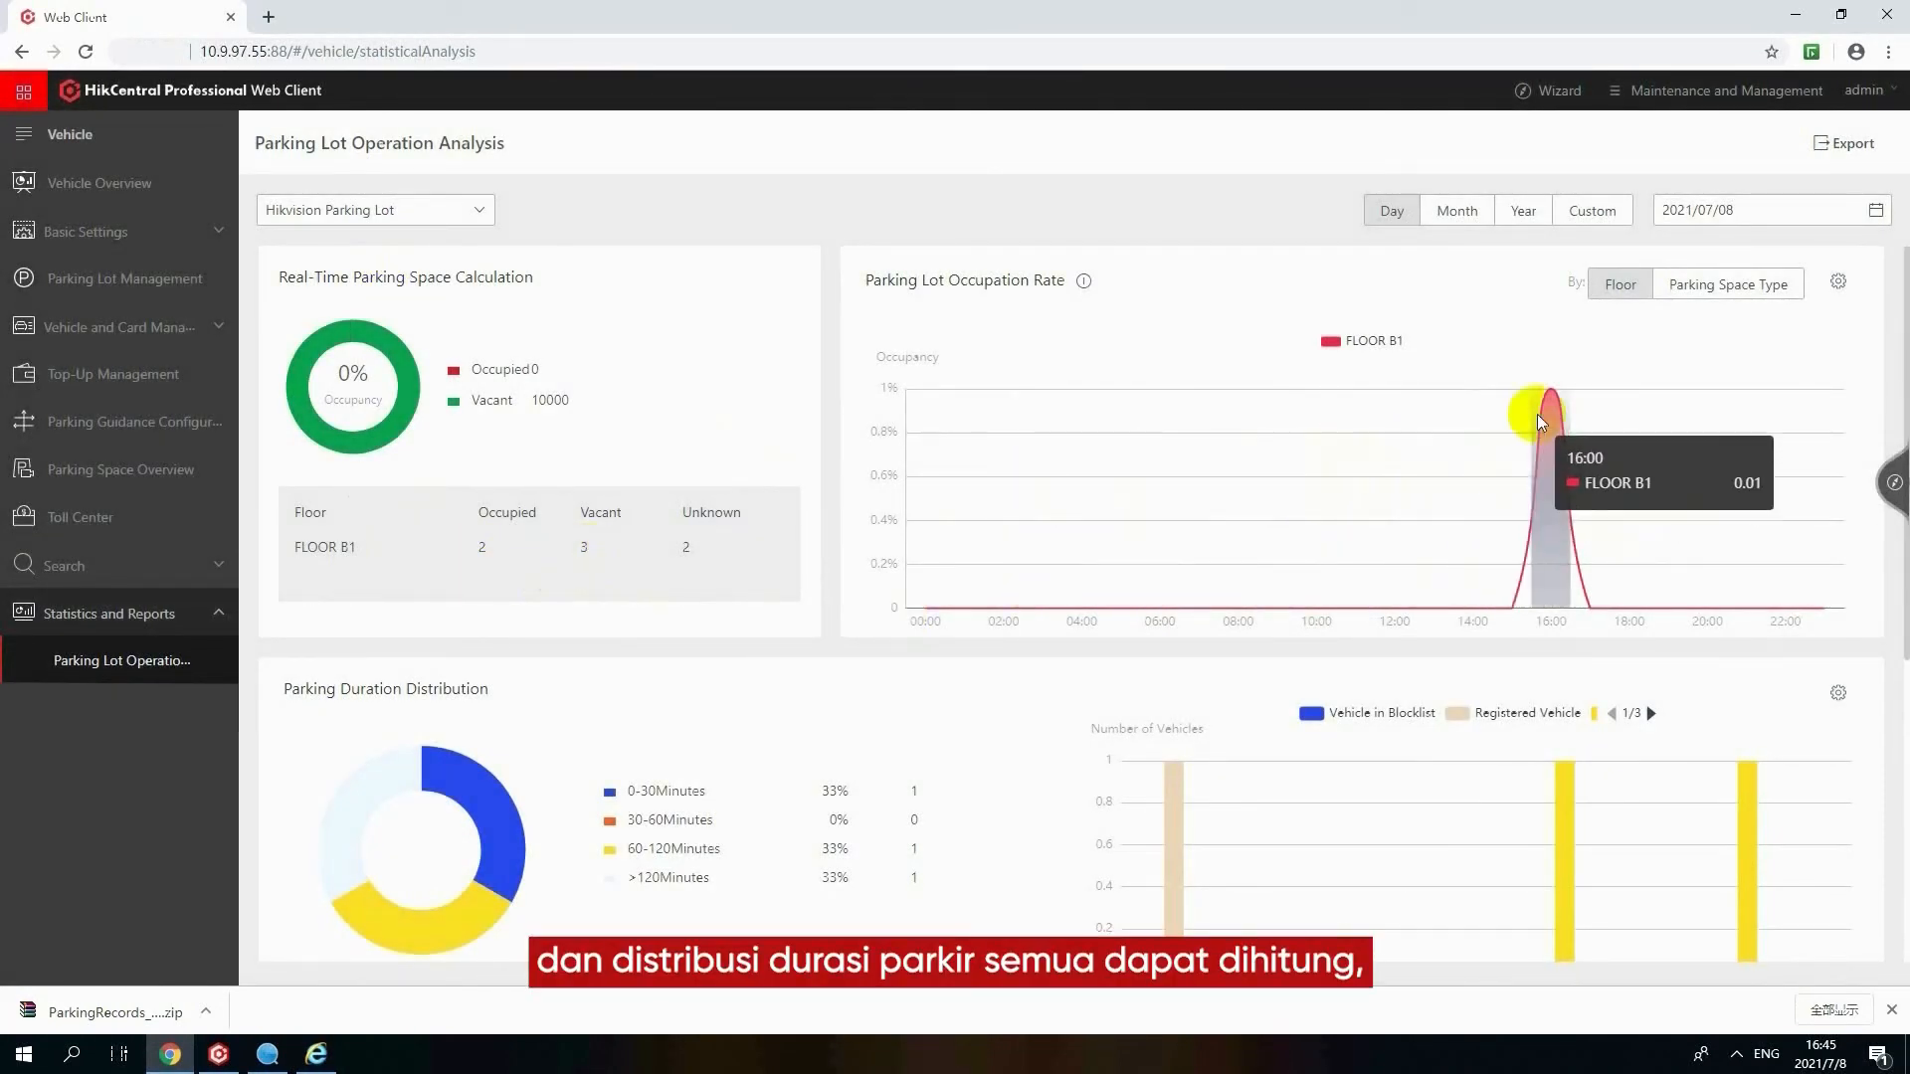
left_click(1692, 297)
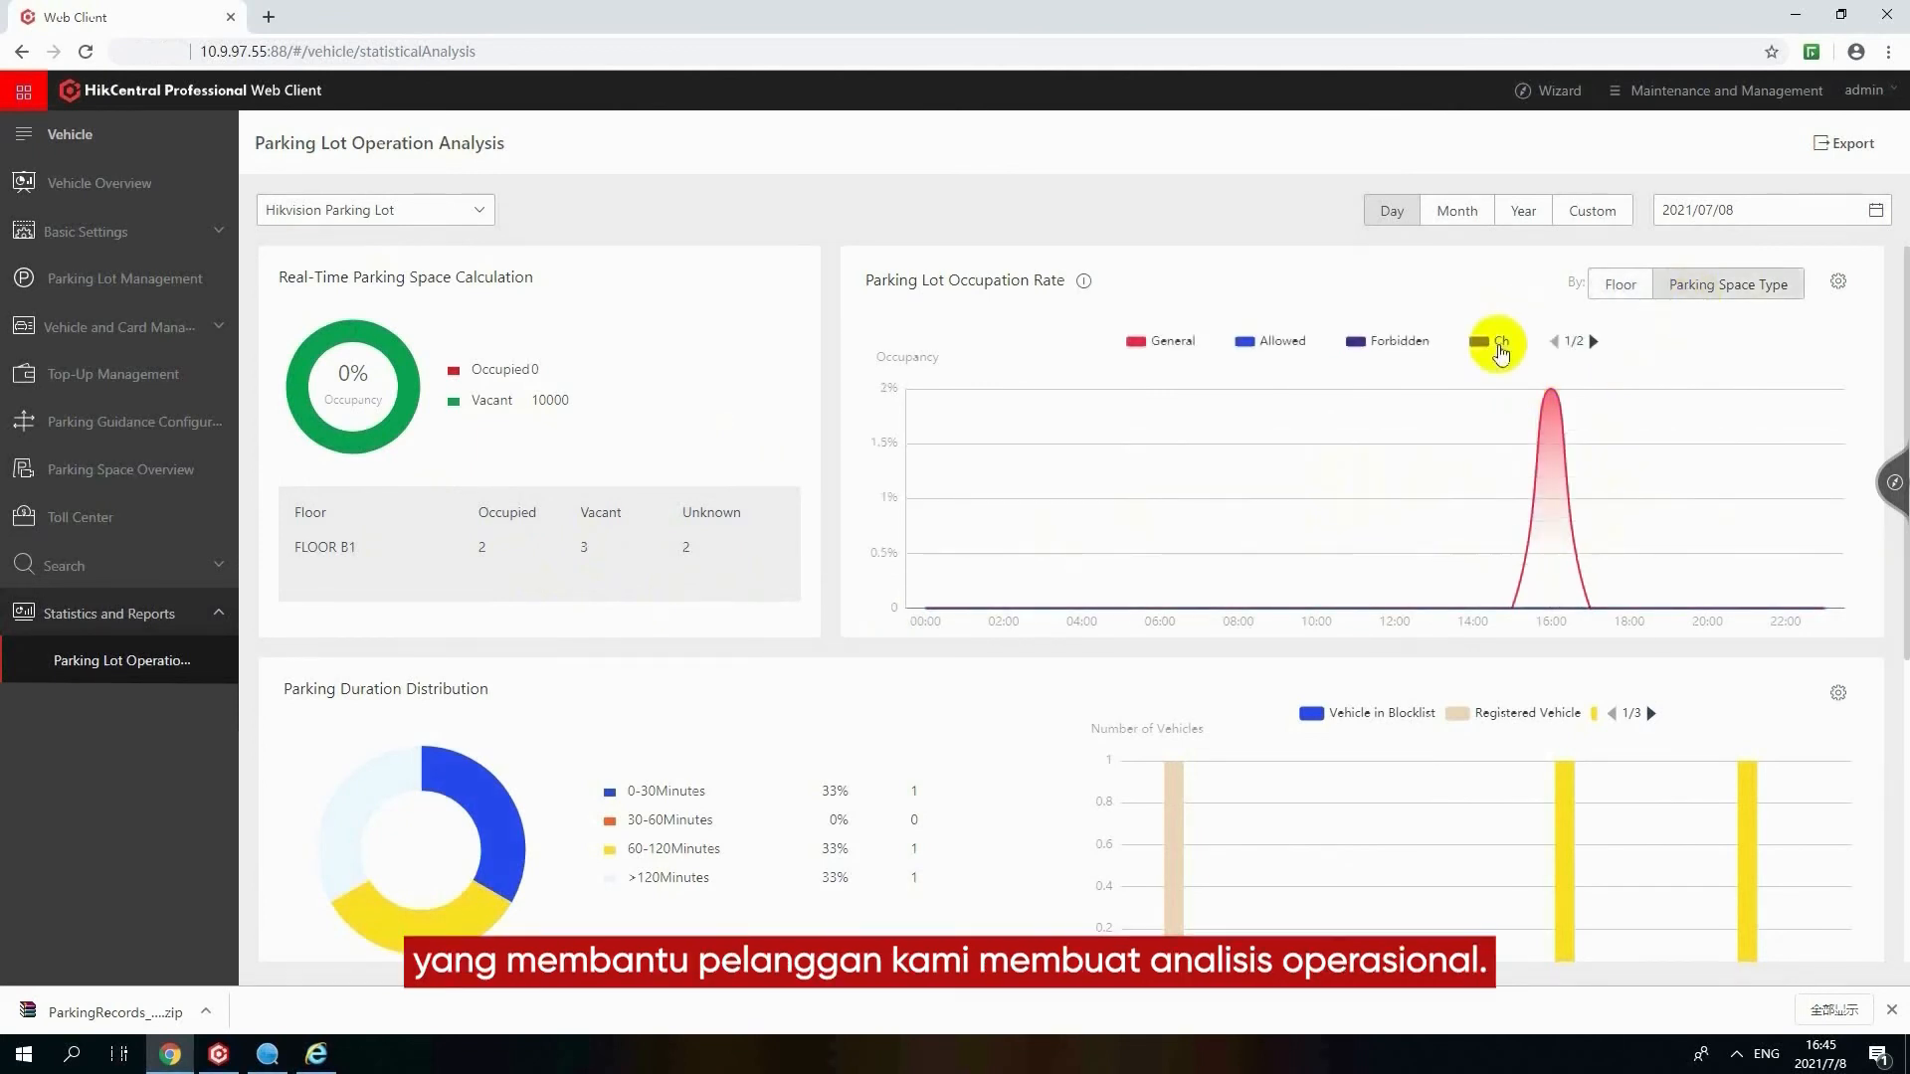
left_click(1592, 342)
left_click(1553, 341)
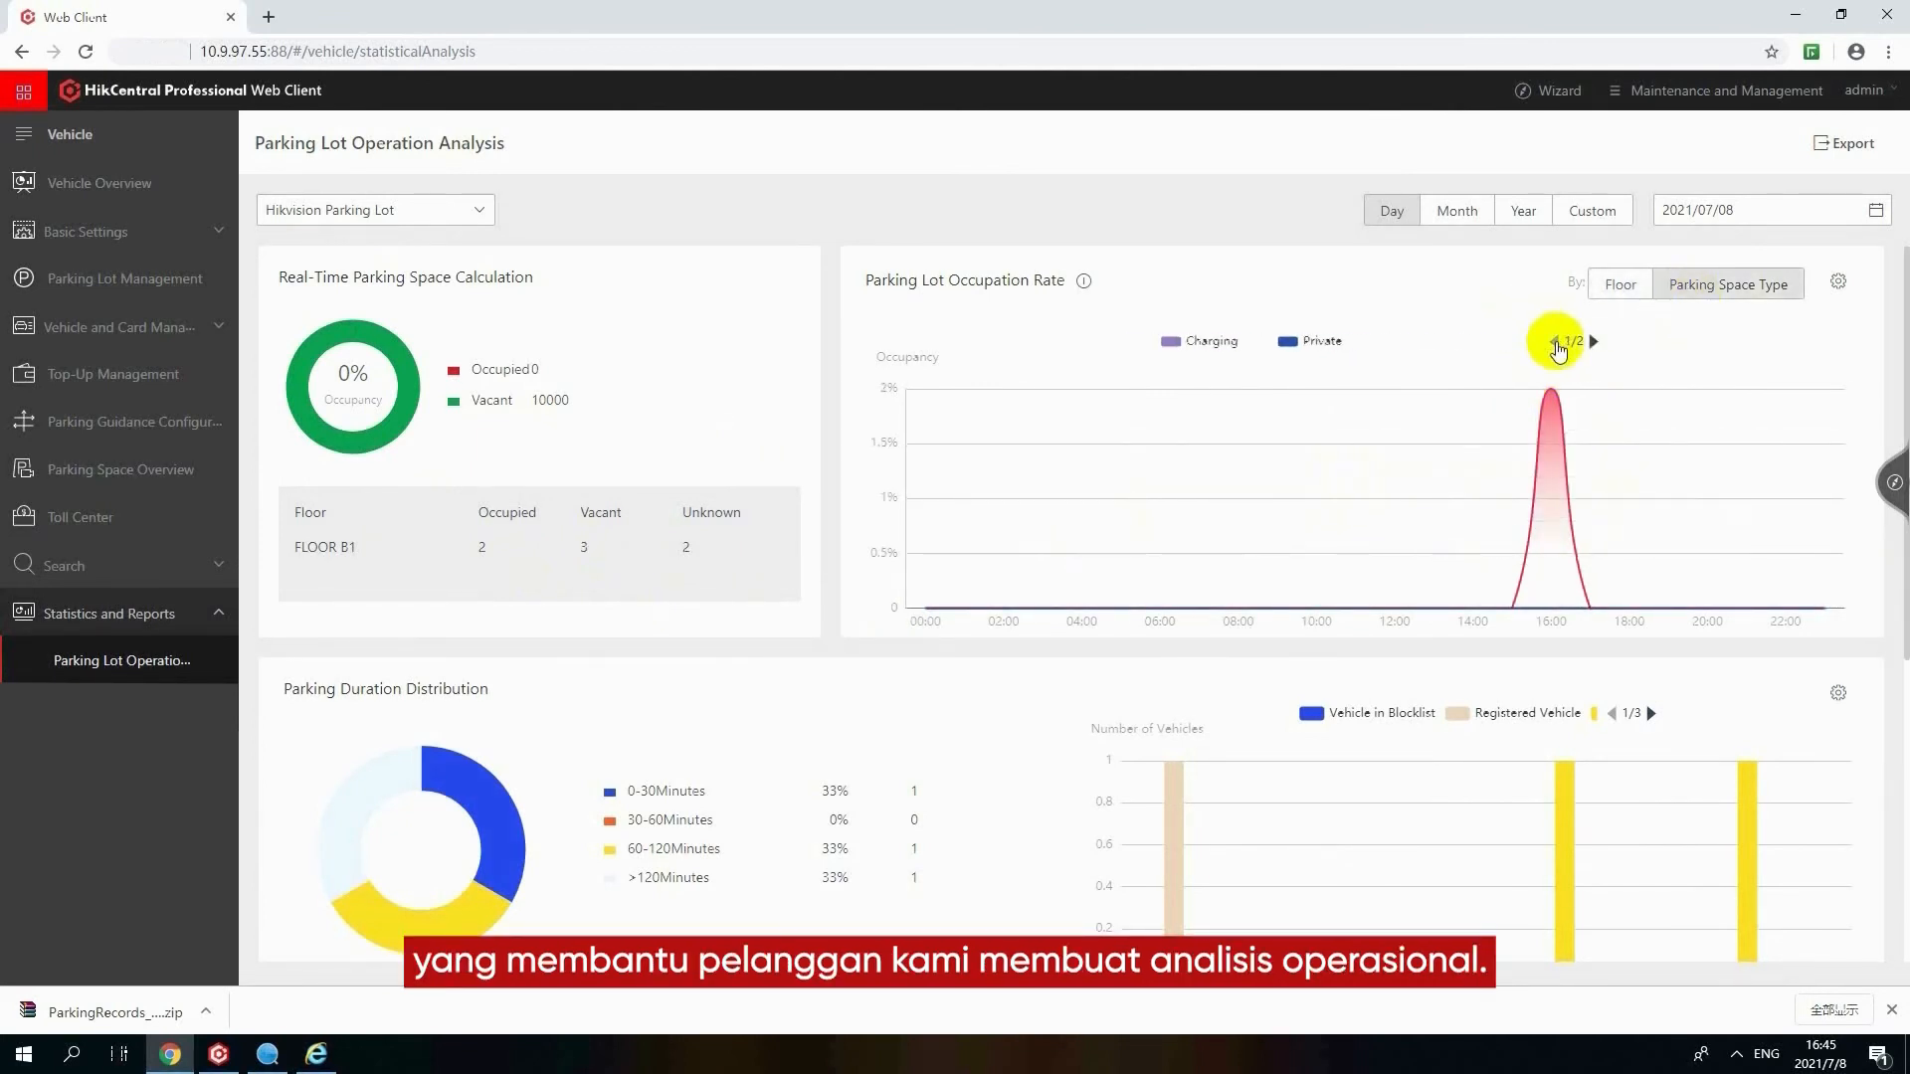
mouse_move(1562, 400)
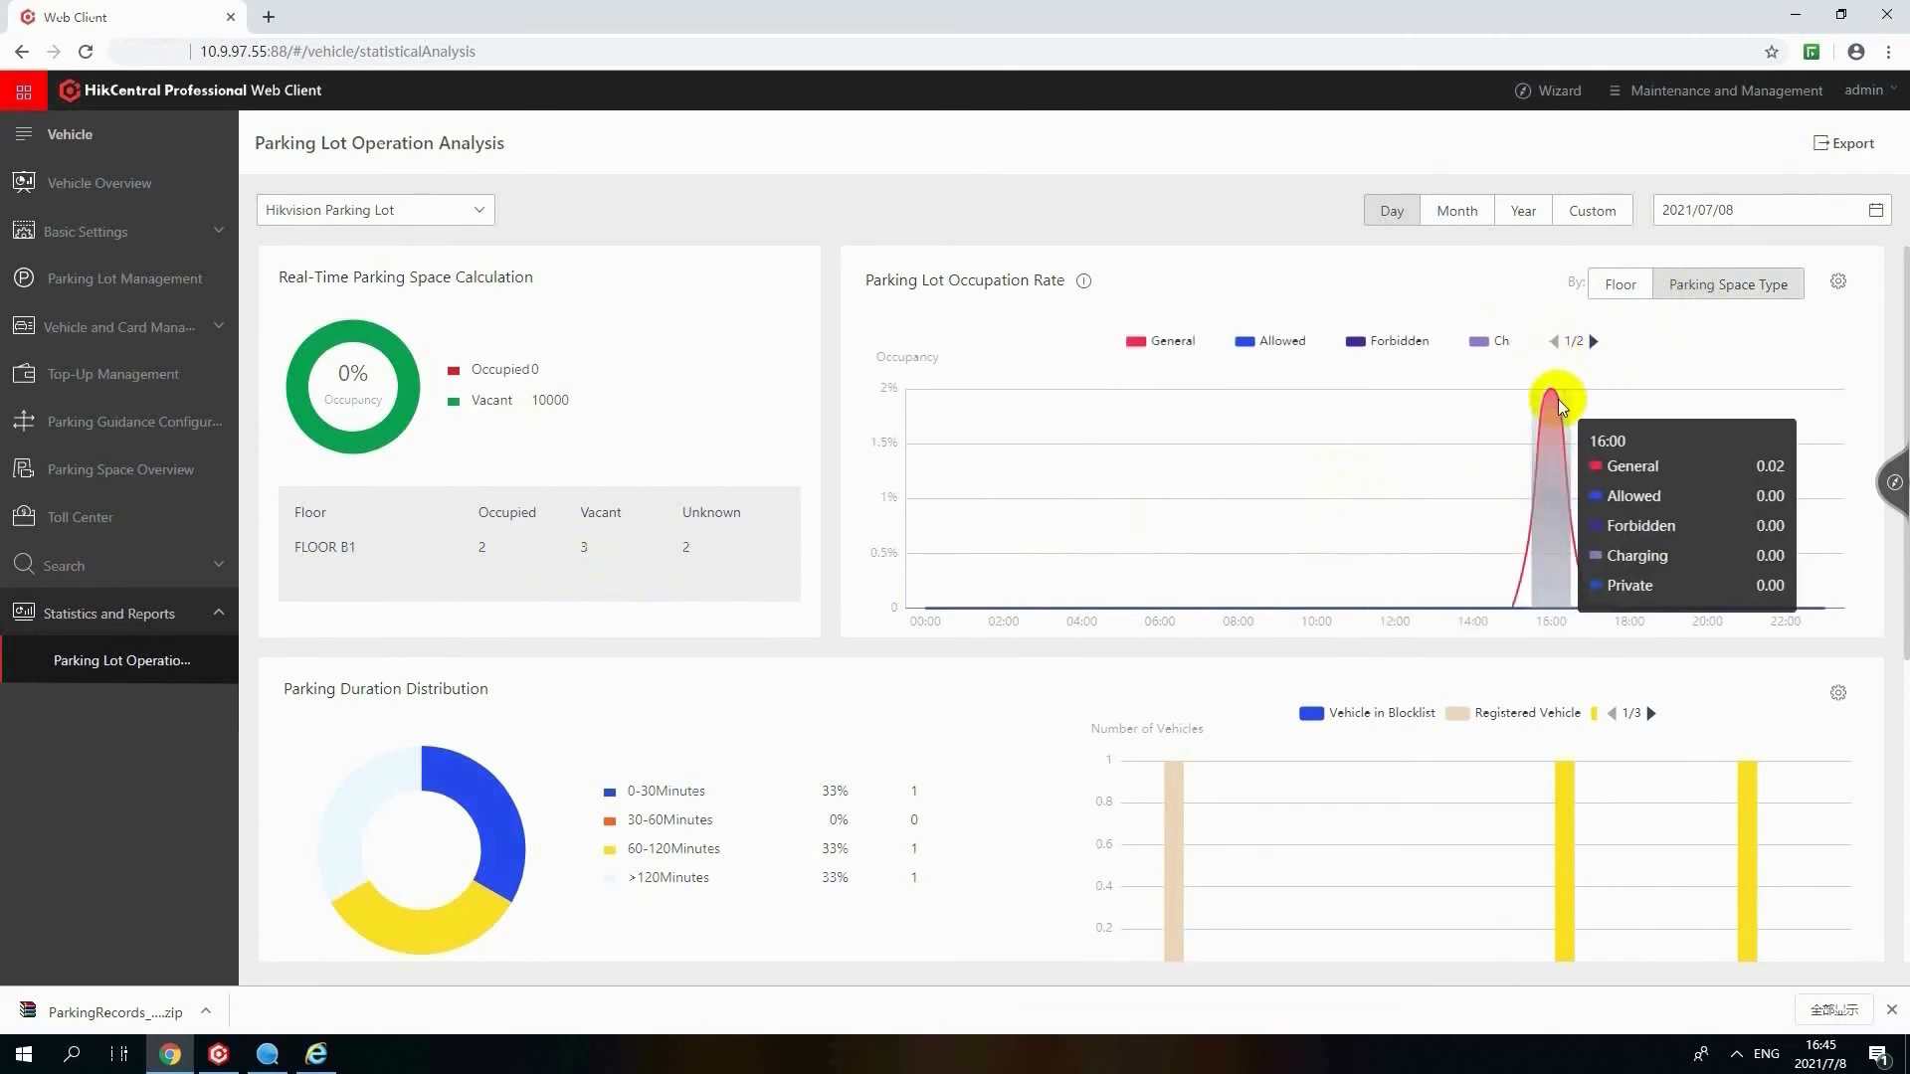
scroll(1286, 716, "down", 2)
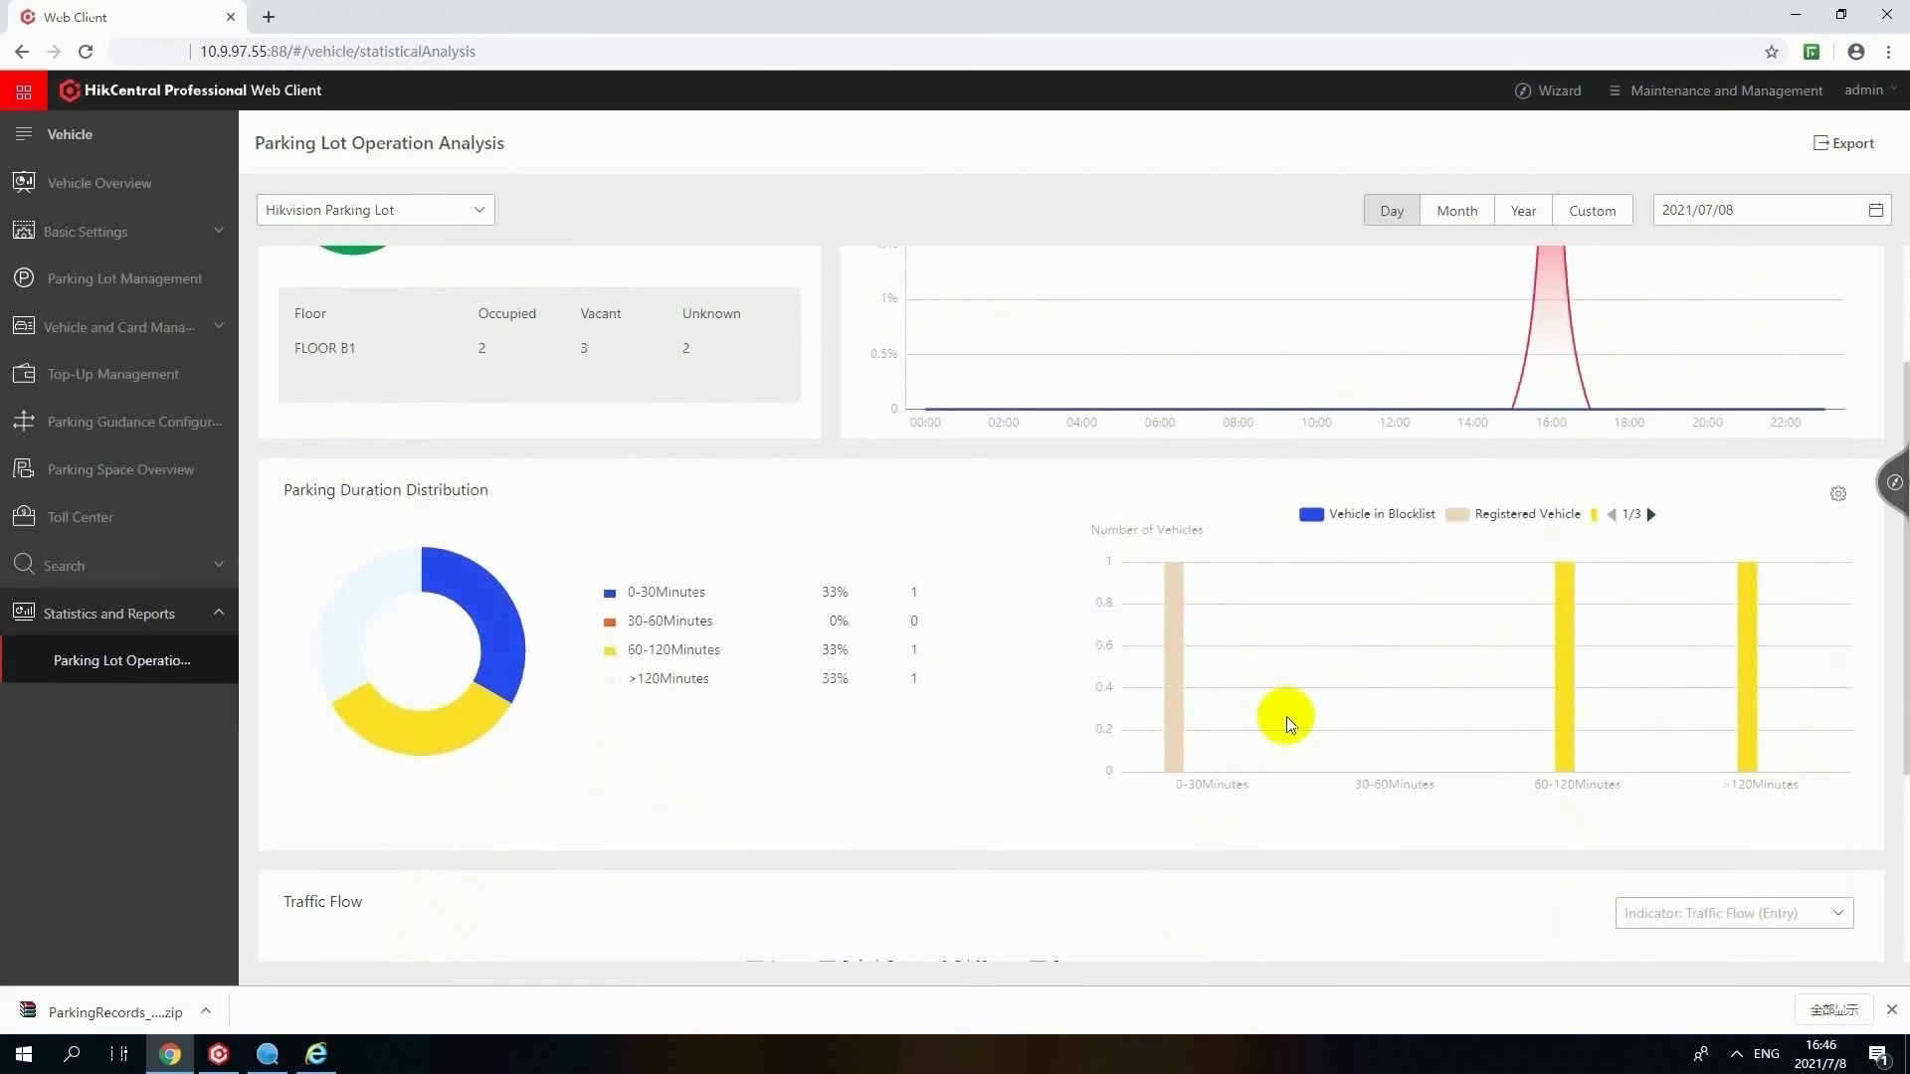
scroll(1286, 717, "down", 3)
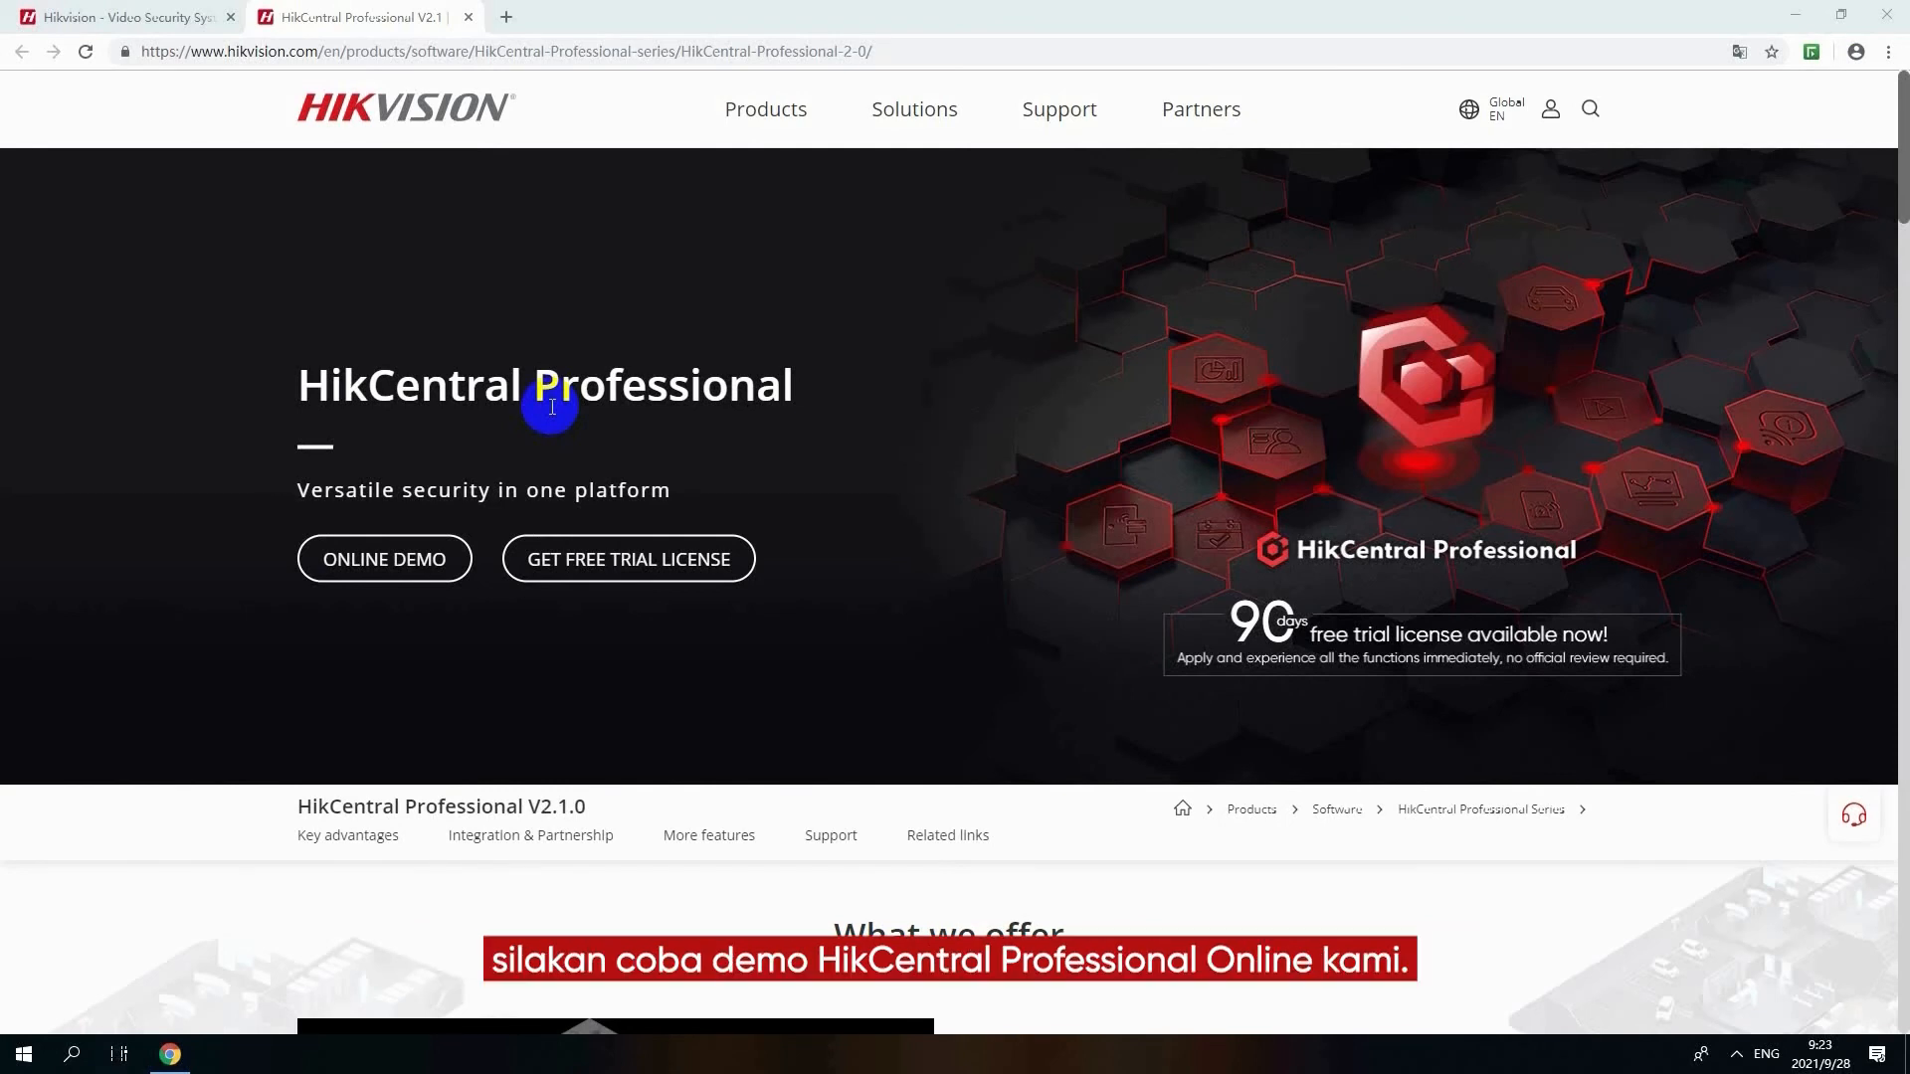
Open the HikCentral Professional online demo and log in with the displayed demo user name, password and verification code
left_click(448, 559)
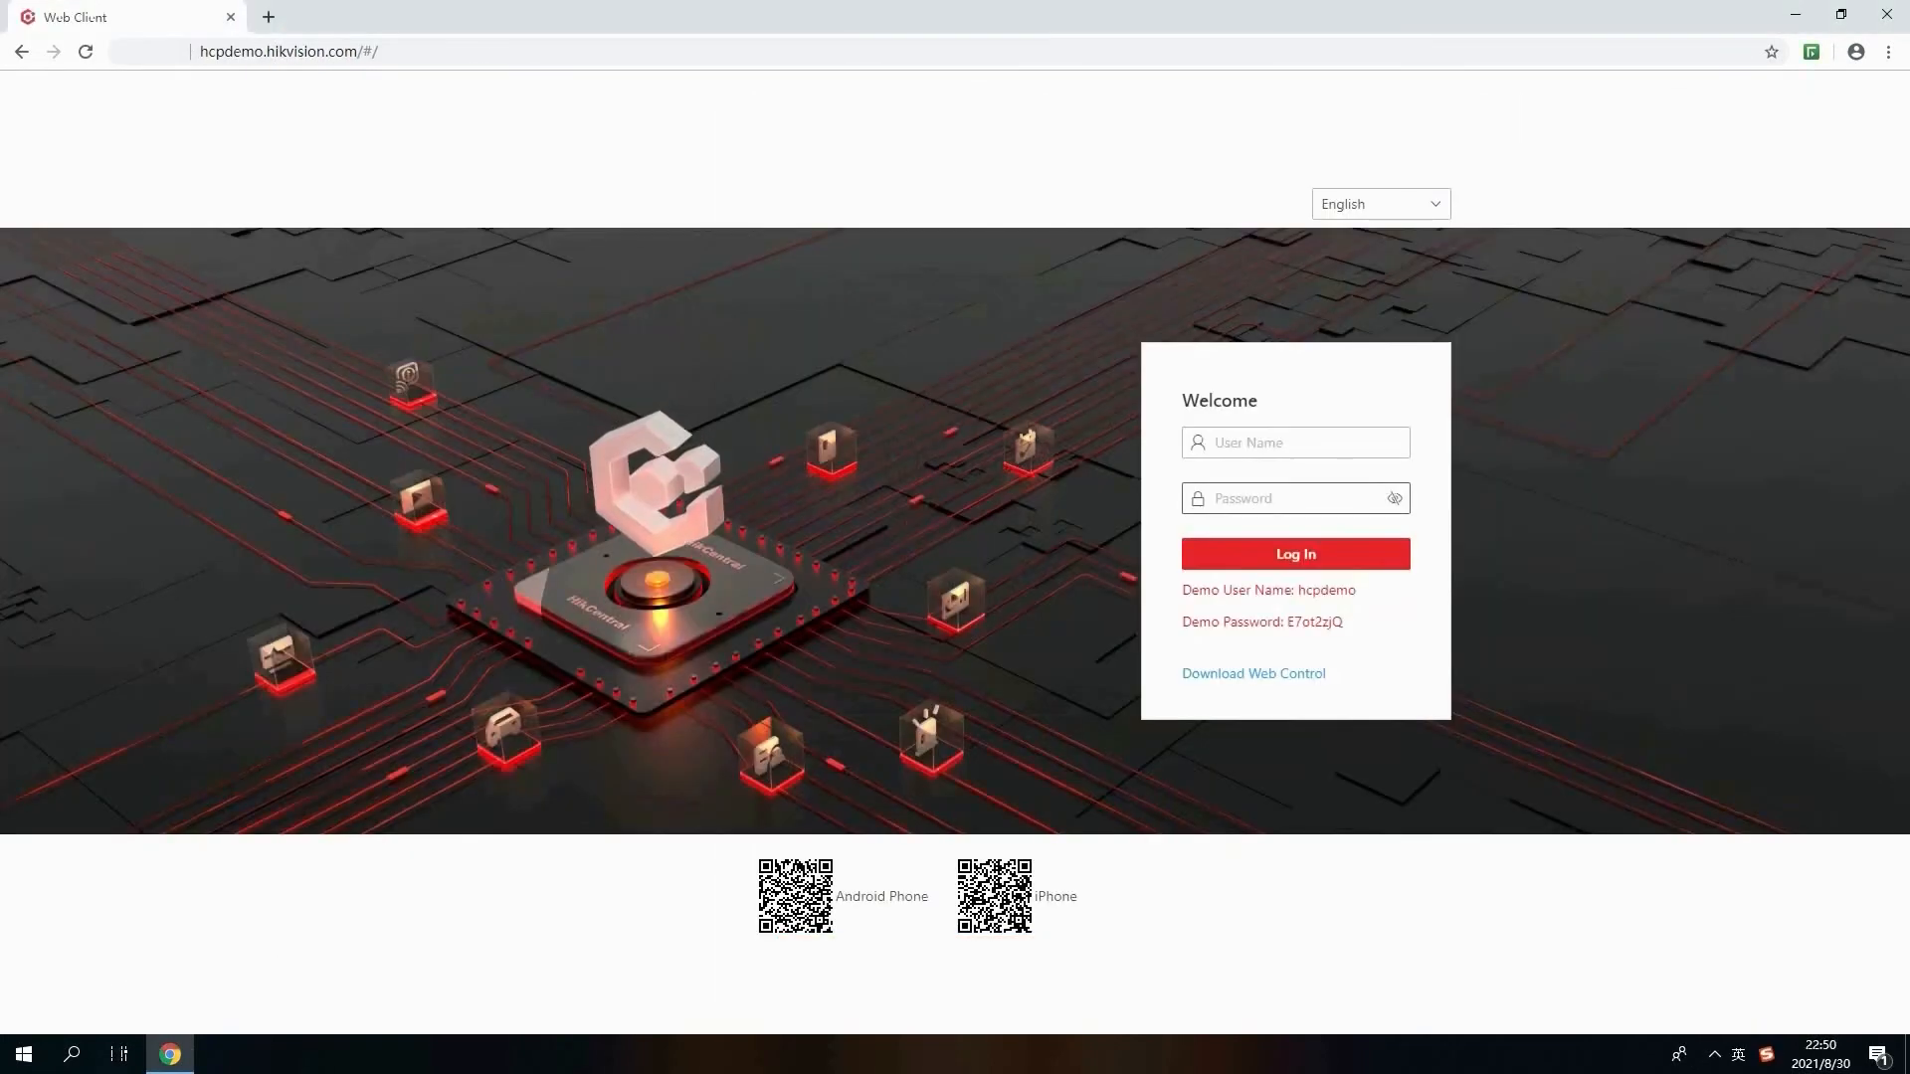
left_click(1295, 499)
left_click(1295, 443)
type("hcpdemoq")
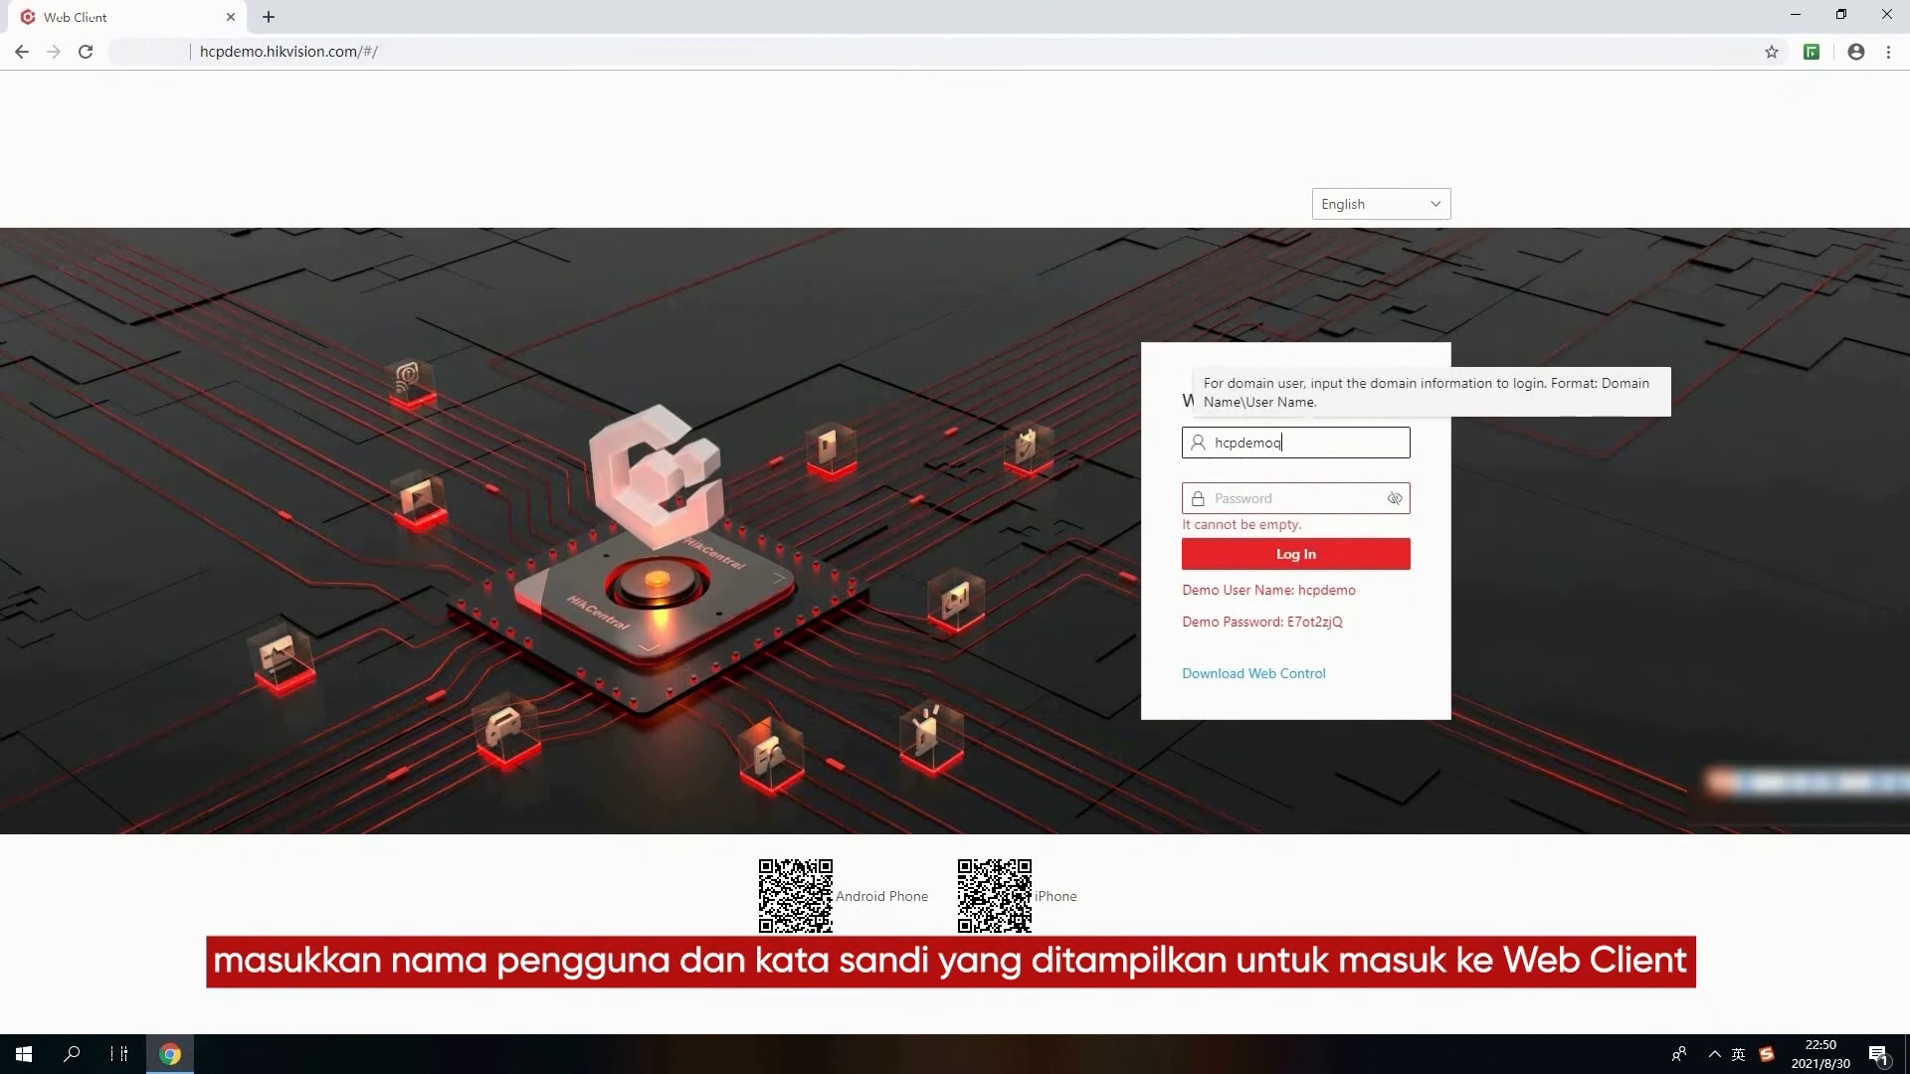
key("Tab")
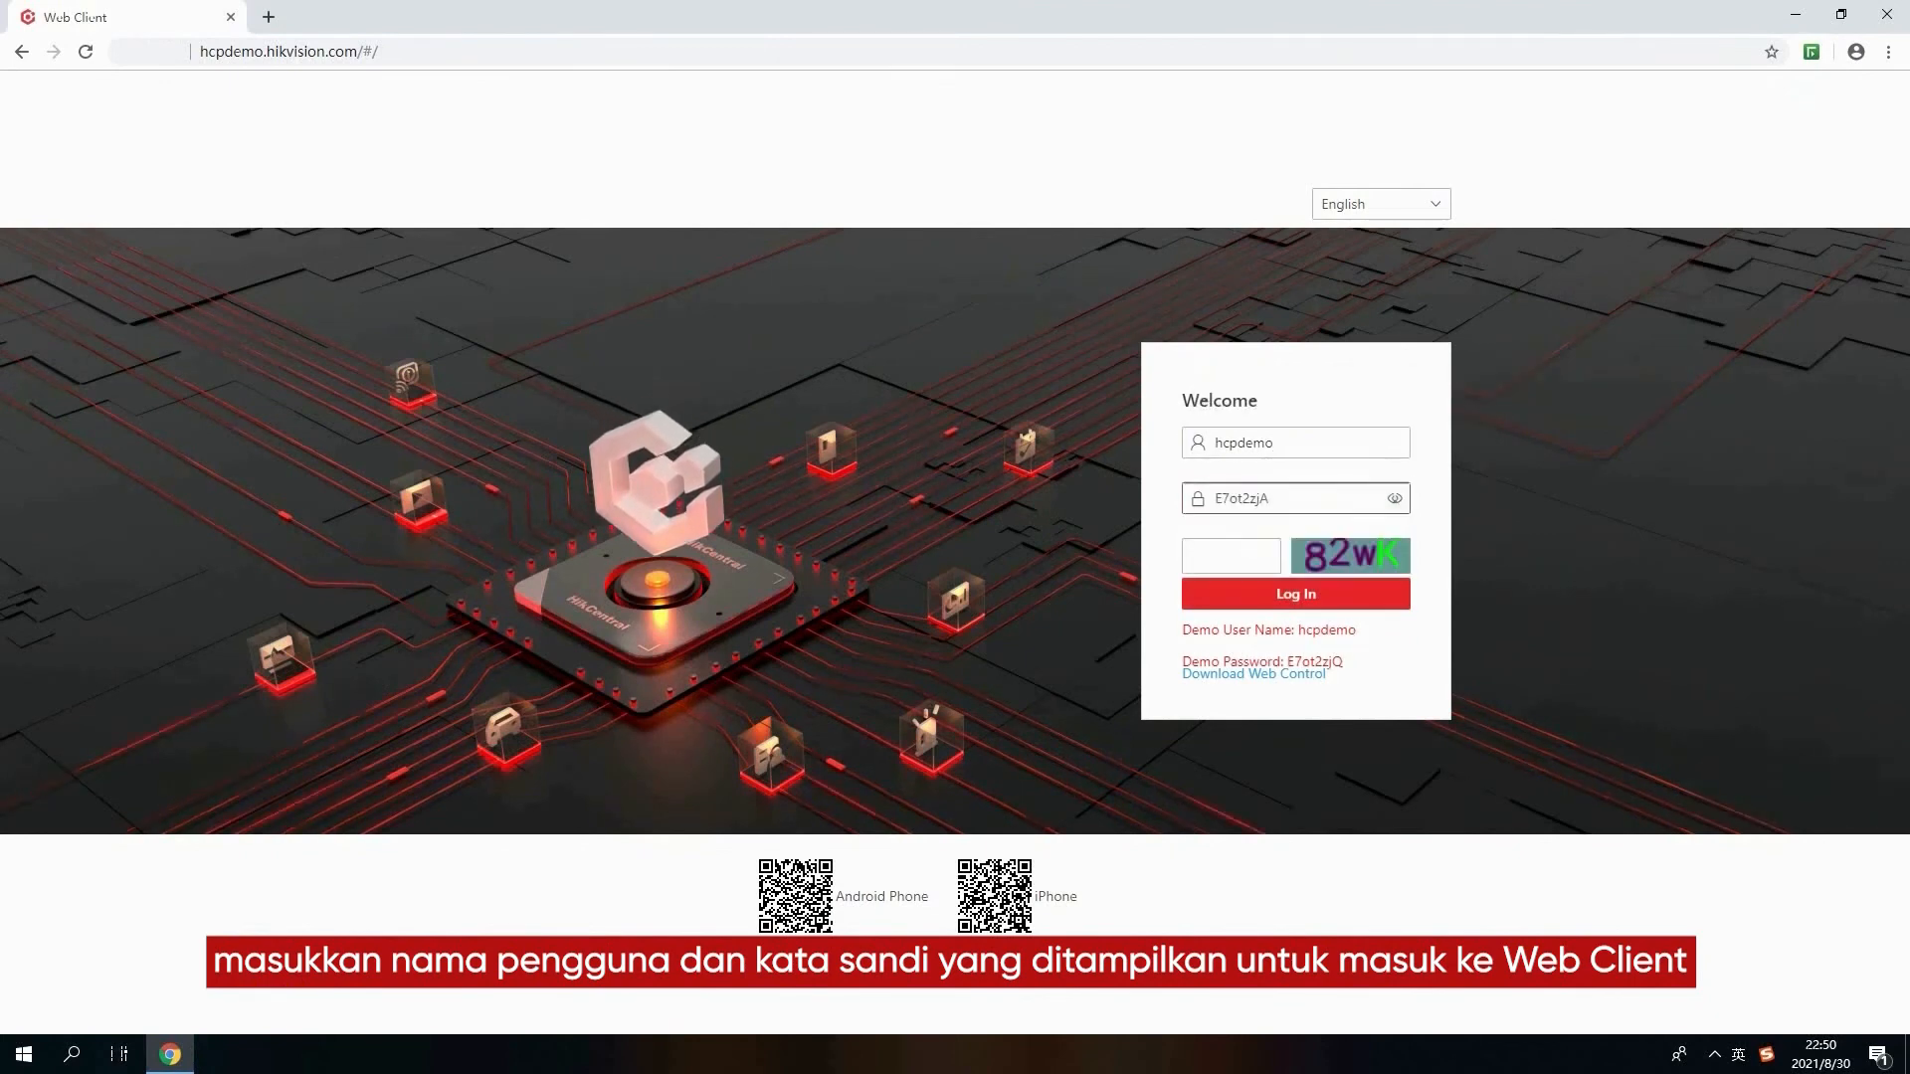
type("82wk")
key("Return")
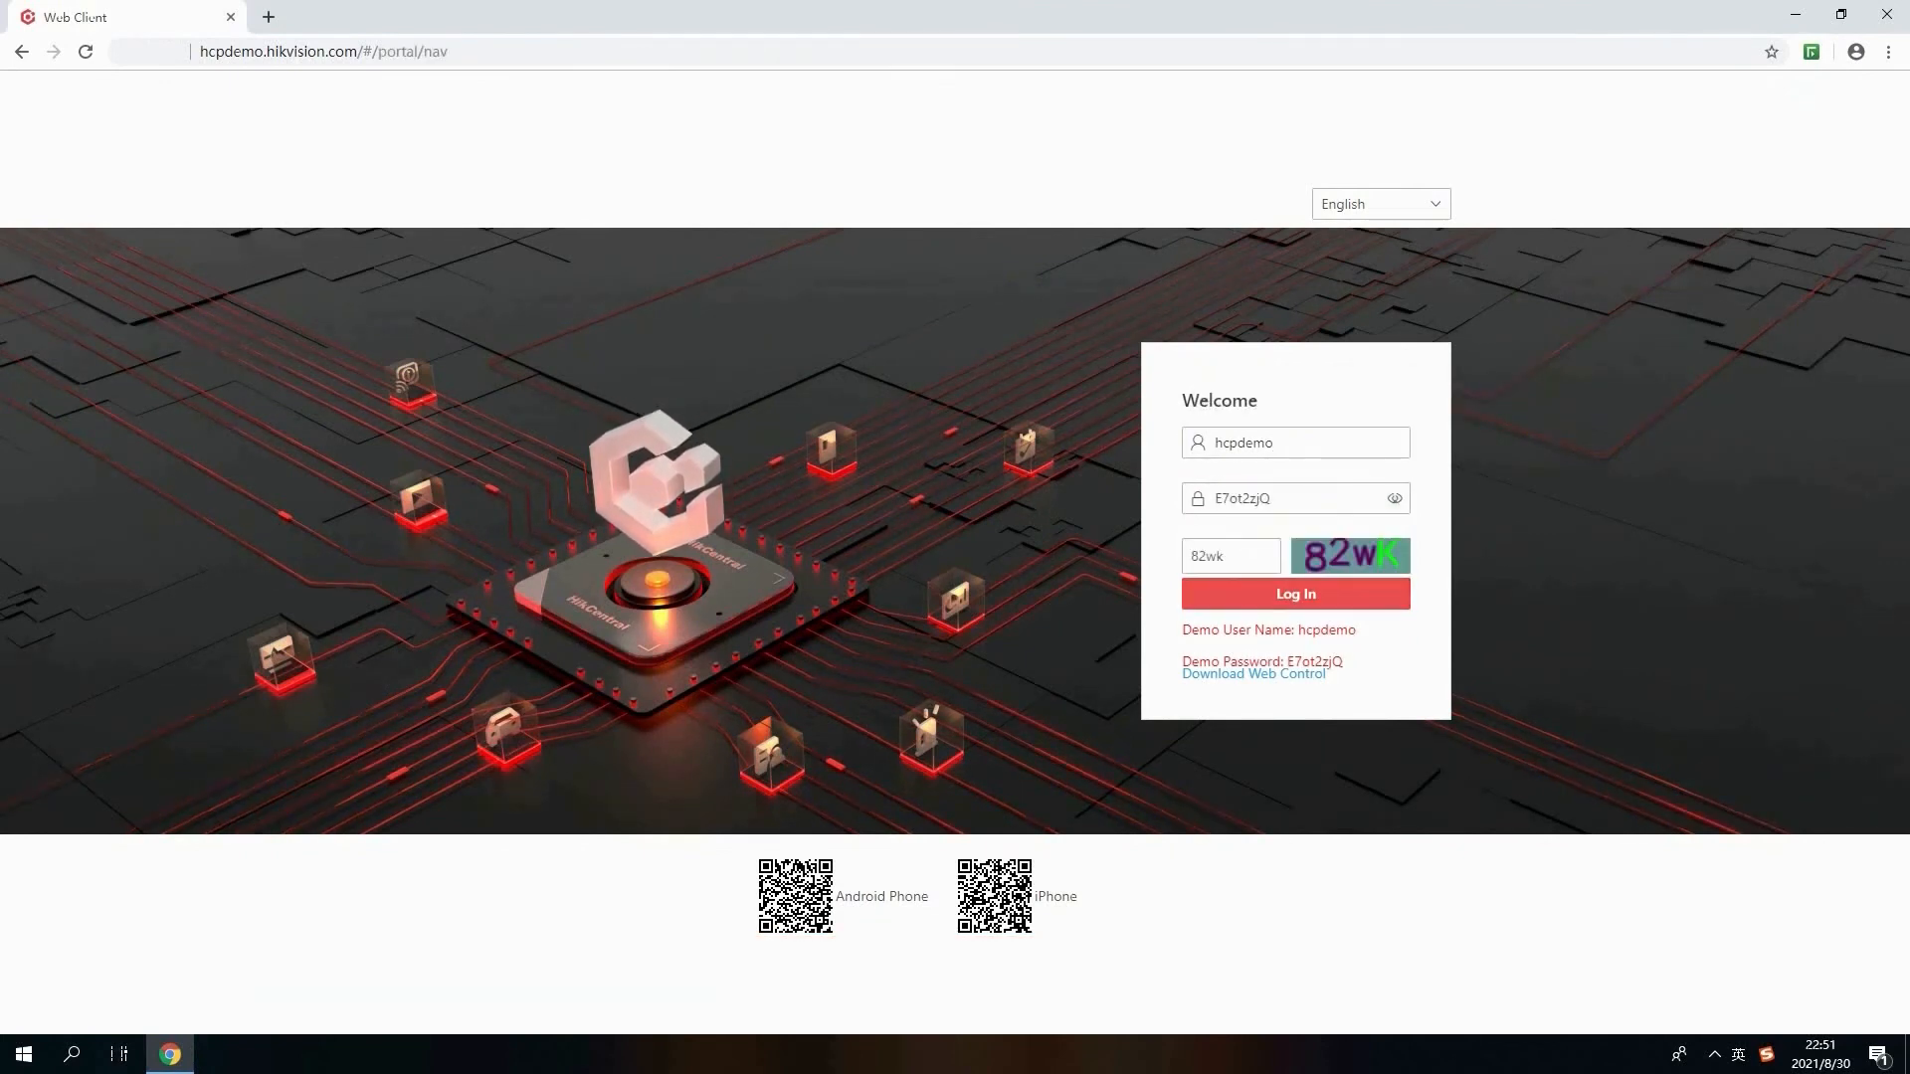
Open the HikCentral Professional free trial license application form and look through its required fields
left_click(691, 554)
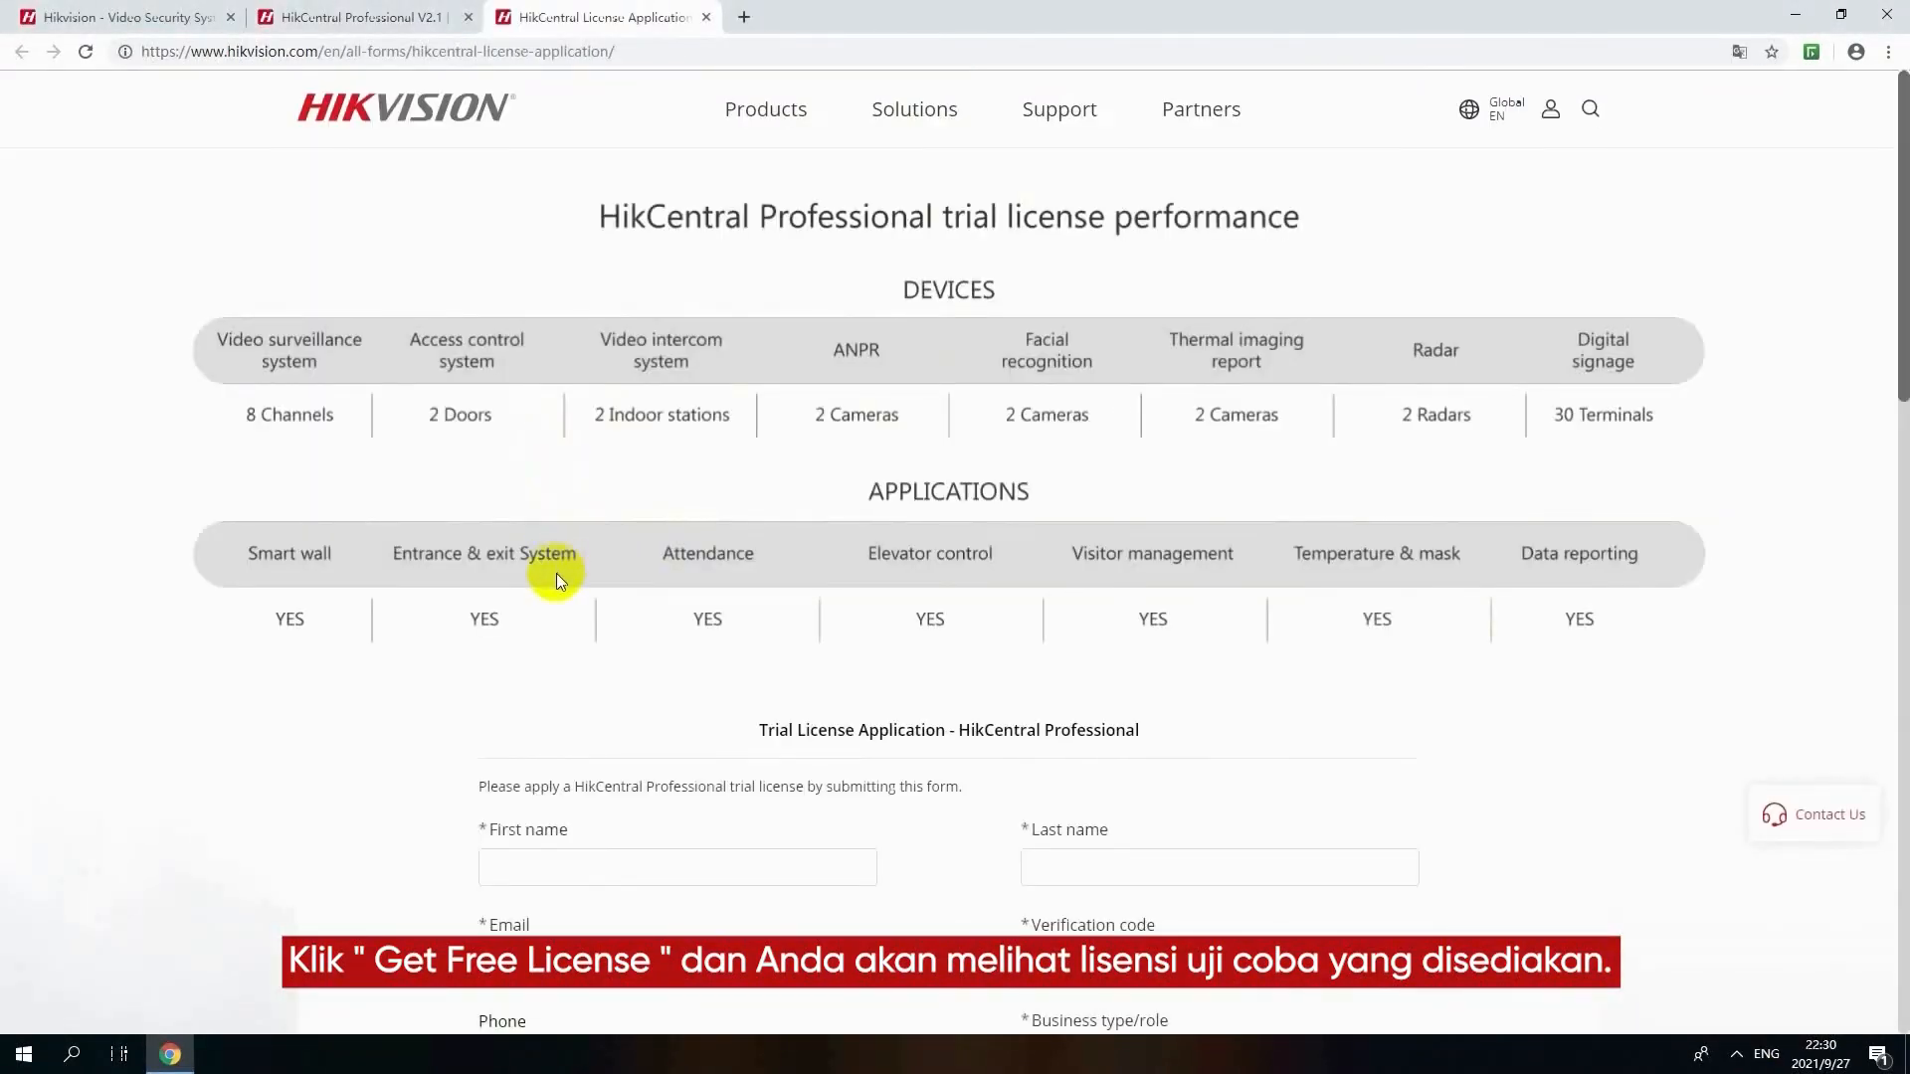
scroll(557, 574, "down", 3)
left_click(572, 573)
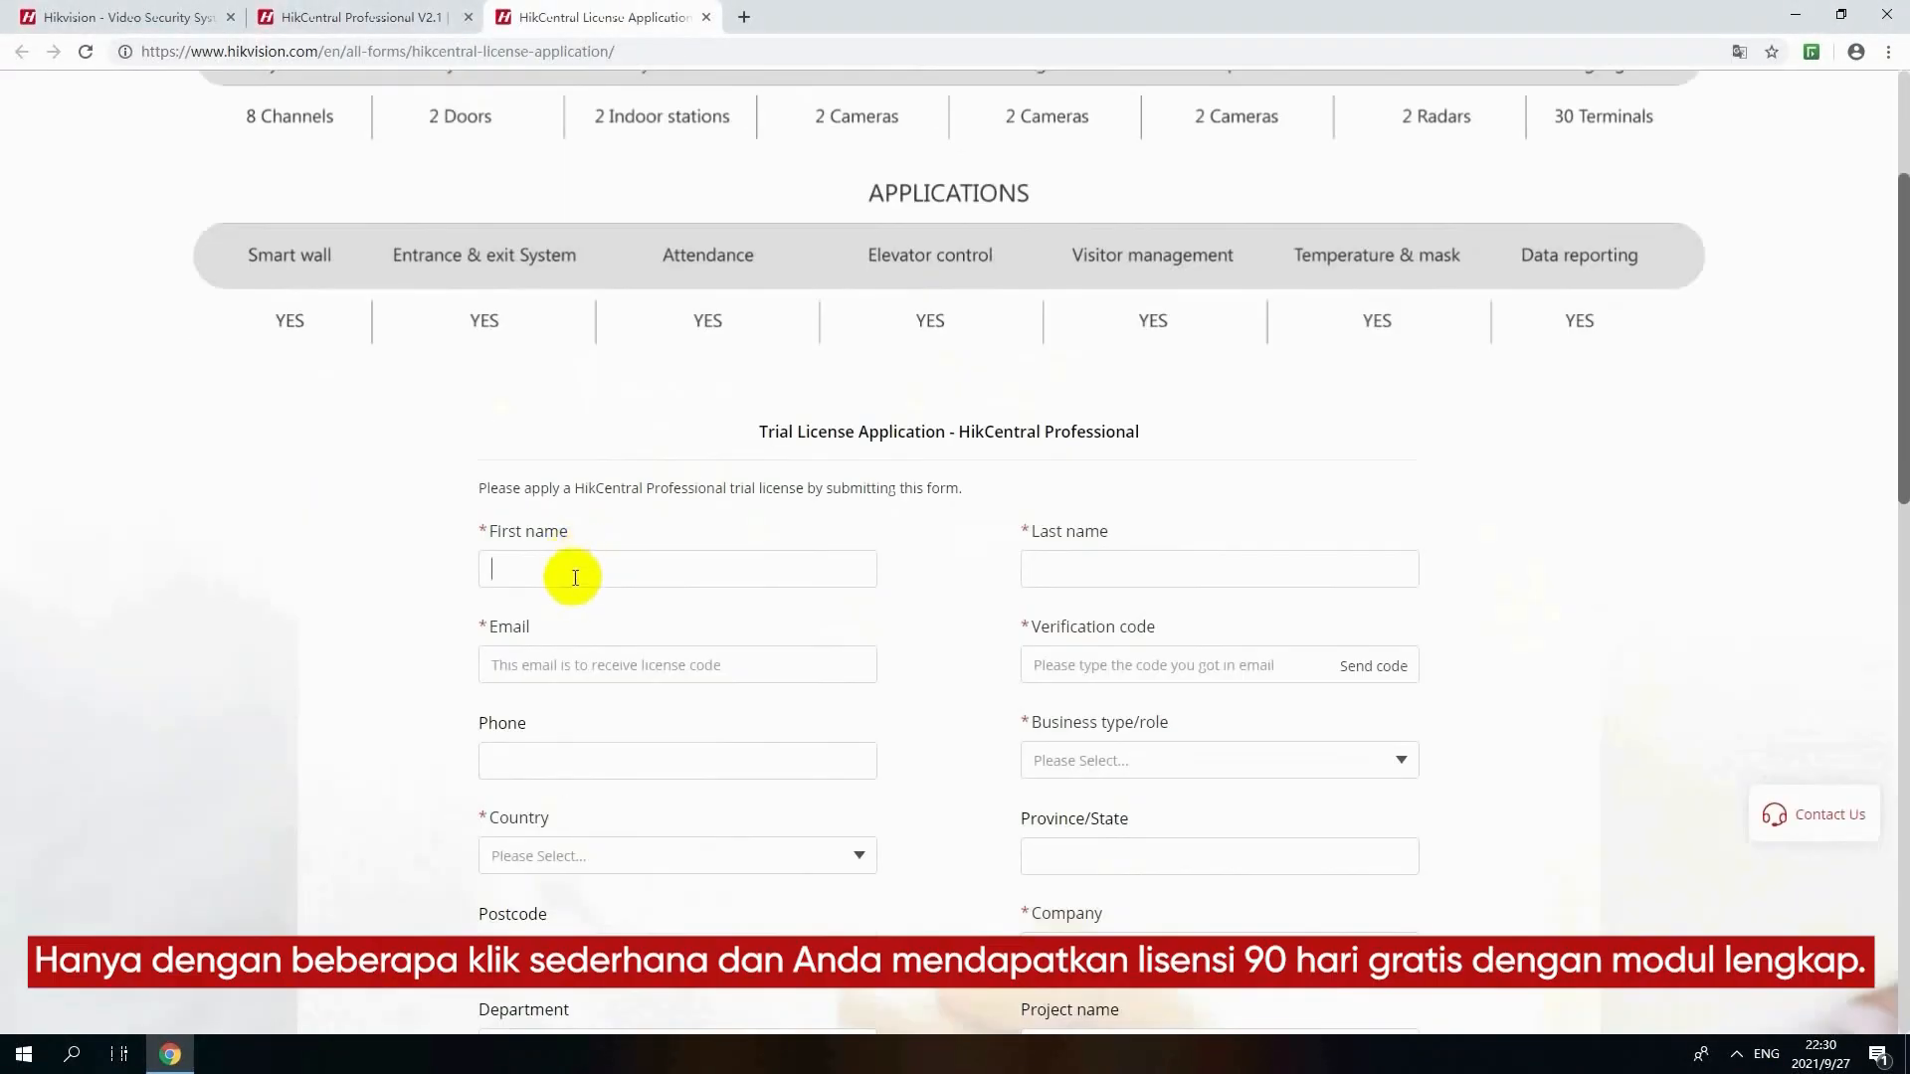
left_click(746, 649)
scroll(746, 648, "down", 2)
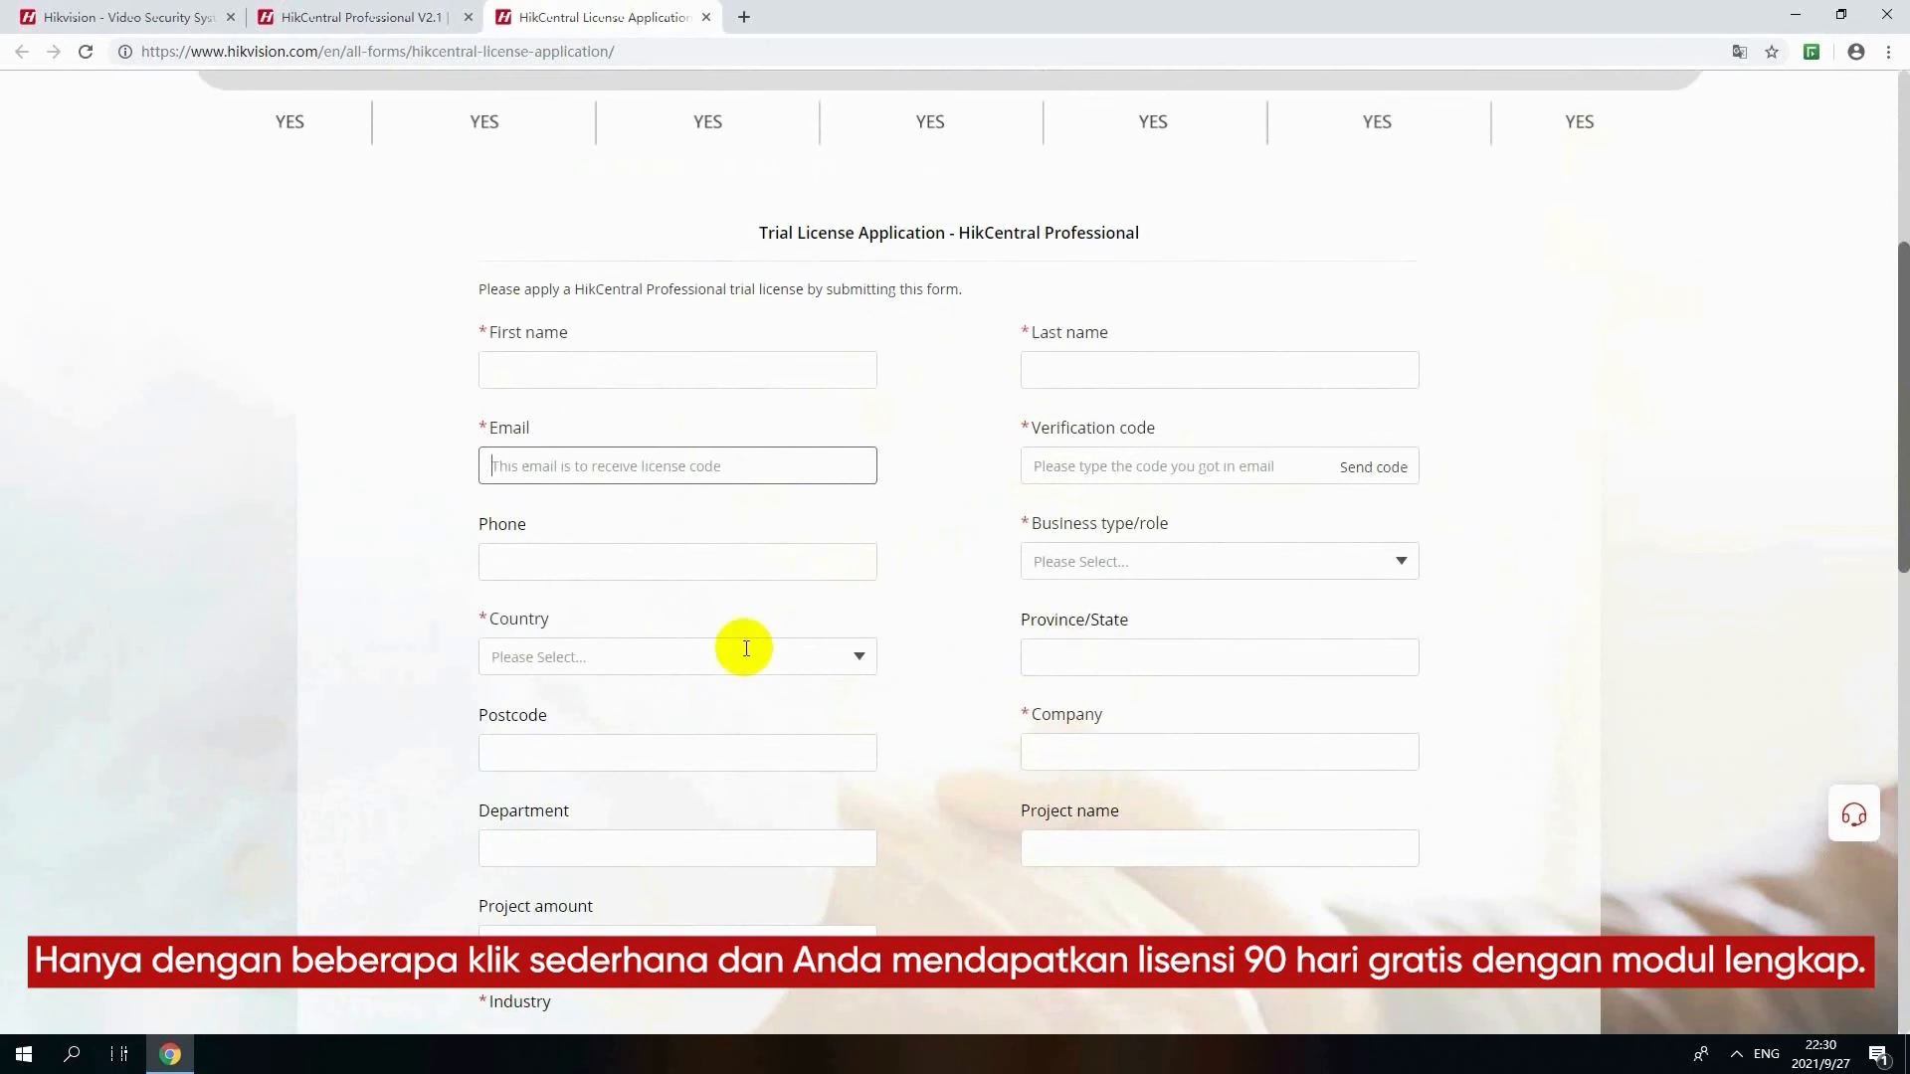